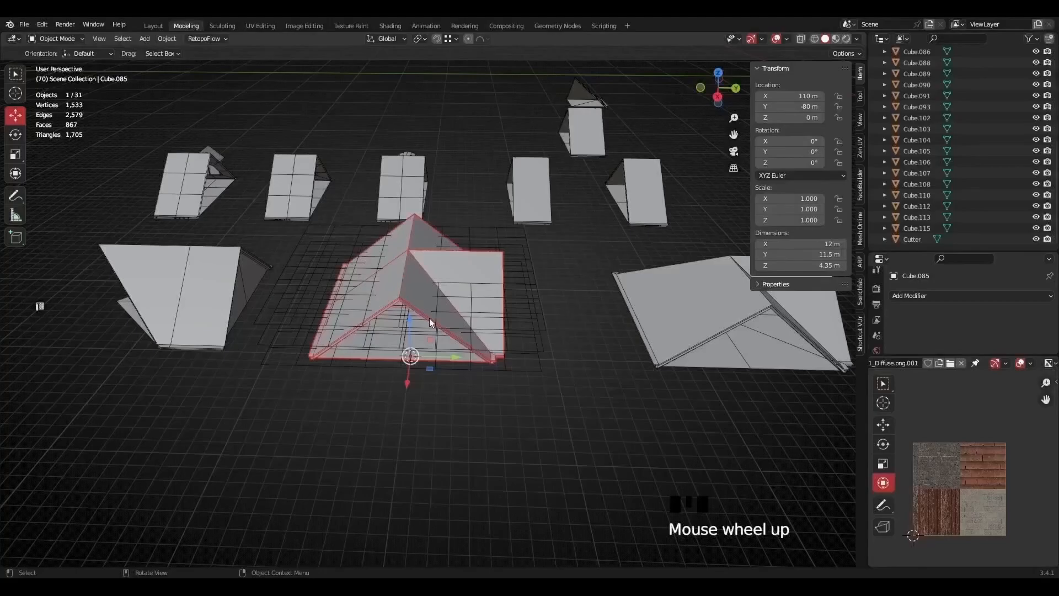
- Separate the twelve sloped faces of the selected roof, on the top and underside, into a new object
middle_click_drag(352, 323, 442, 349)
key("Tab")
middle_click_drag(441, 348, 537, 396, "shift")
scroll(465, 366, "up", 2)
left_click(478, 374)
left_click(508, 353, "shift")
middle_click_drag(508, 353, 419, 370)
left_click(550, 385, "shift")
middle_click_drag(550, 386, 427, 398)
left_click(370, 361, "shift")
left_click(520, 367, "shift")
middle_click_drag(521, 367, 353, 249)
left_click(430, 304, "shift")
left_click(327, 235, "shift")
left_click(398, 243, "shift")
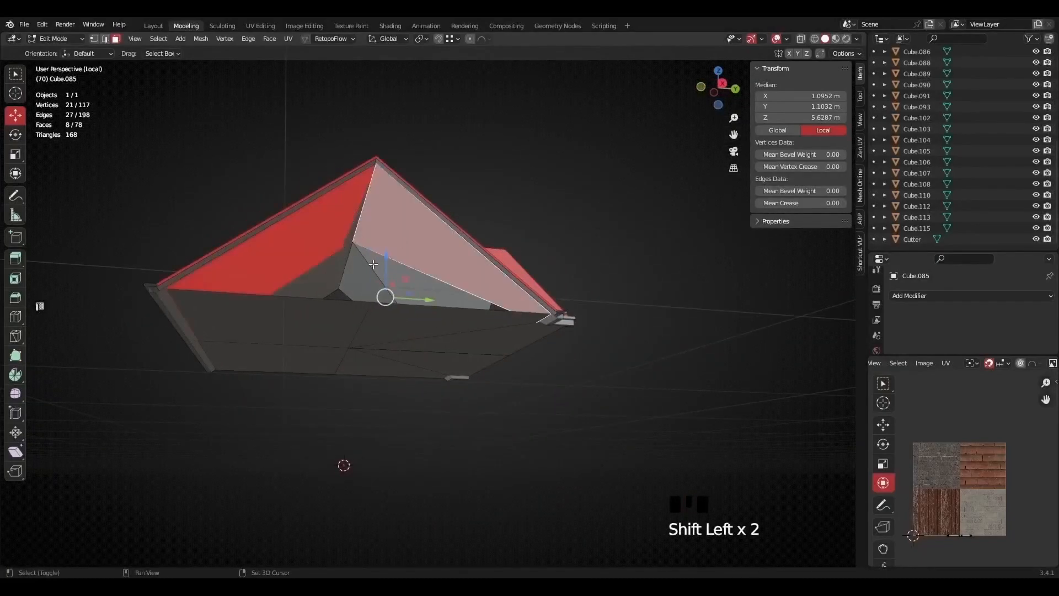
left_click(331, 272, "shift")
left_click(358, 274, "shift")
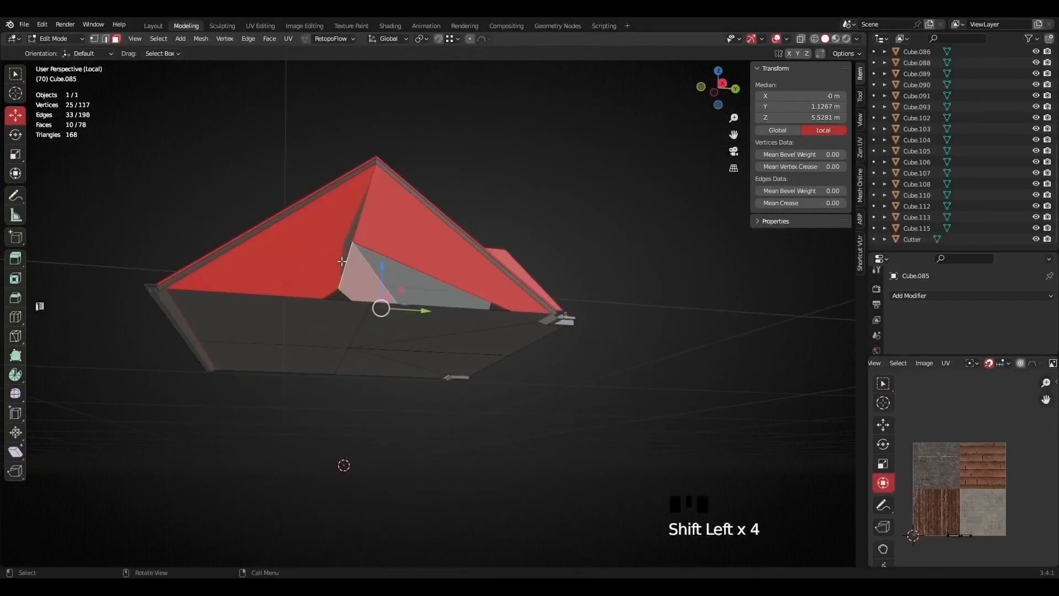
left_click(413, 283, "shift")
middle_click_drag(485, 303, 466, 340)
left_click(378, 281, "shift")
key("p")
left_click(458, 327)
- Separate the six flat faces at the base of the roof into their own object
middle_click_drag(429, 357, 386, 373)
scroll(381, 372, "up", 2)
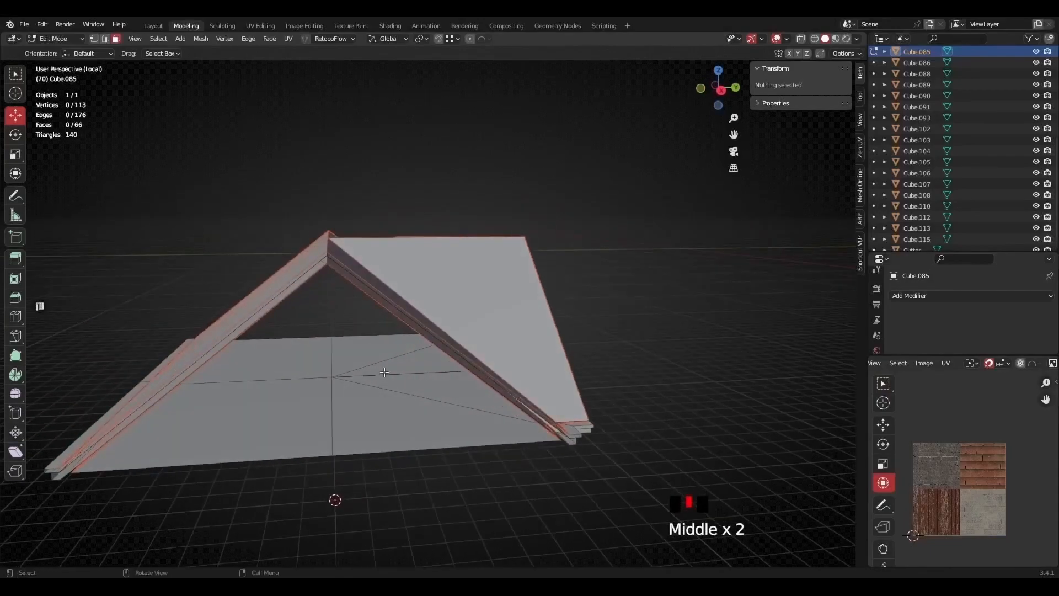
left_click(325, 366)
left_click(353, 361)
left_click(313, 364, "shift")
left_click(299, 401, "shift")
left_click(386, 419, "shift")
left_click(421, 367, "shift")
middle_click_drag(421, 366, 325, 417)
key("p")
left_click(422, 399)
middle_click_drag(265, 453, 243, 464)
middle_click_drag(346, 400, 316, 274)
- Leave mesh editing and hide the separated roof slopes Cube.053 and base plane Cube.054
key("Tab")
left_click(309, 269)
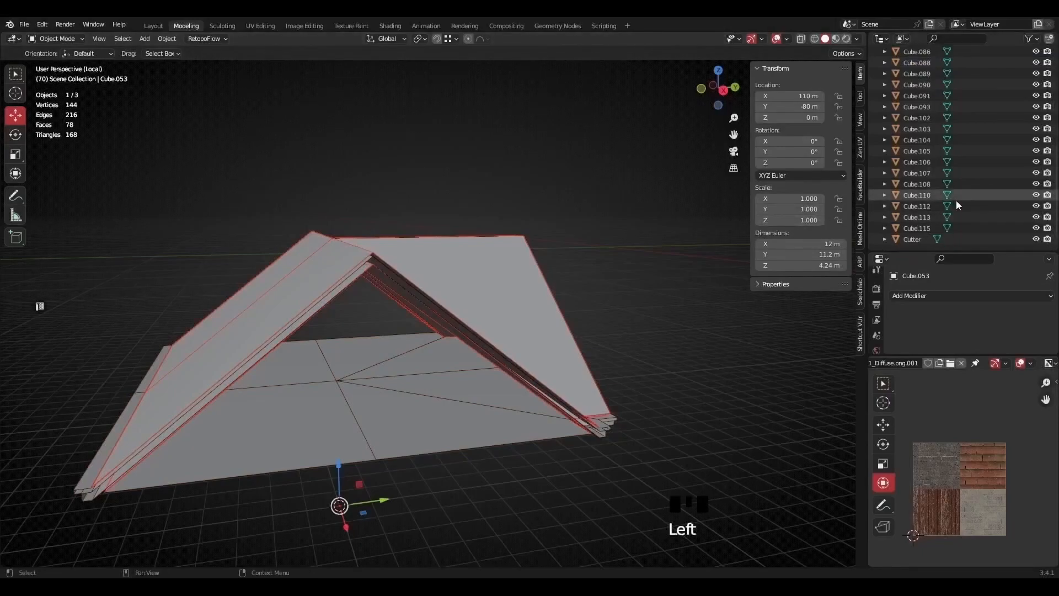
scroll(971, 201, "up", 8)
left_click(1036, 184)
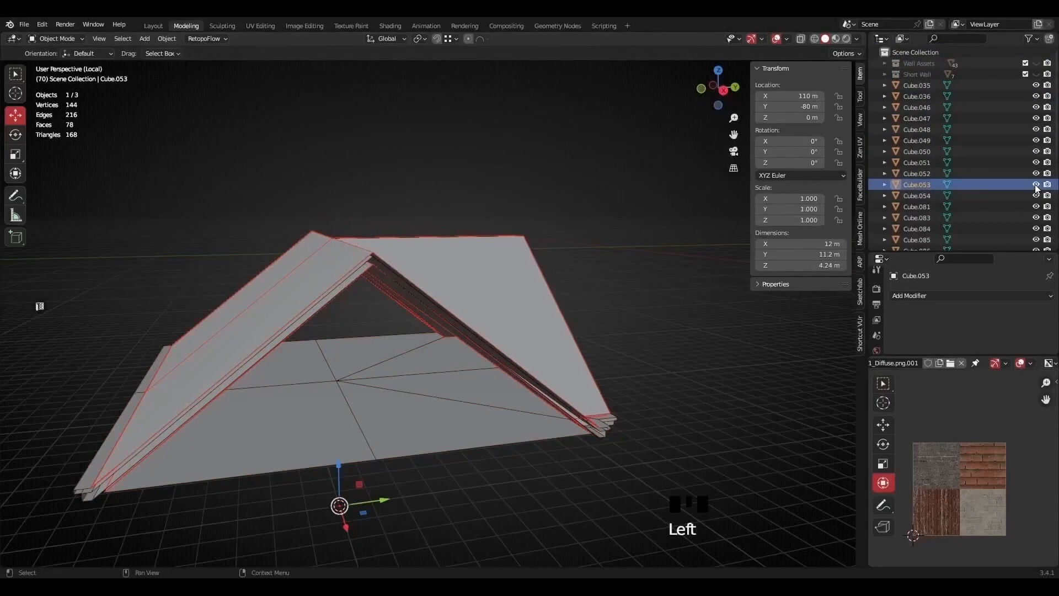
middle_click_drag(494, 290, 432, 372)
left_click(423, 302)
left_click(431, 372)
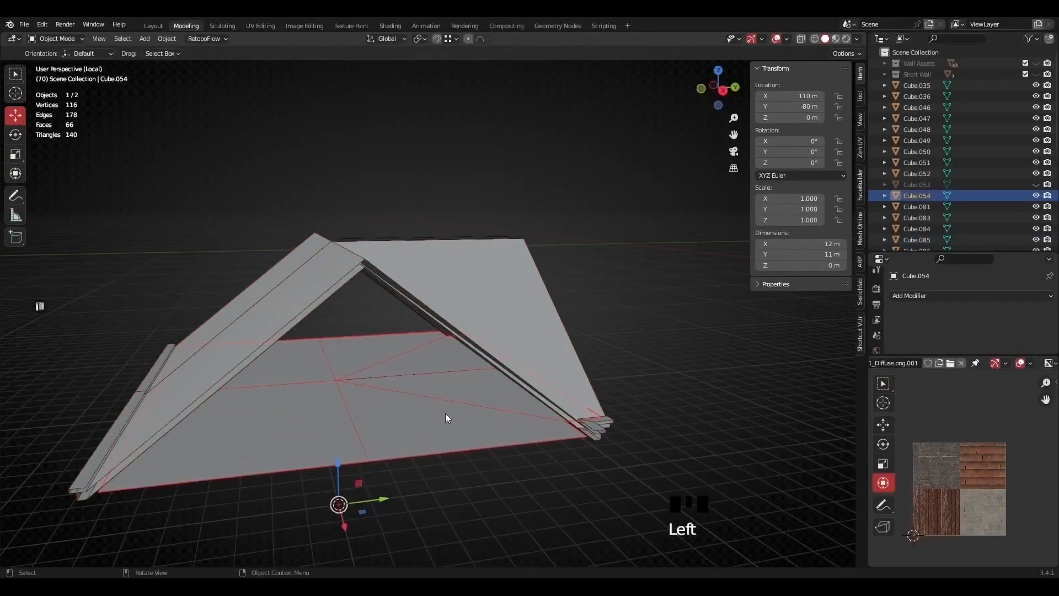
scroll(388, 390, "up", 2)
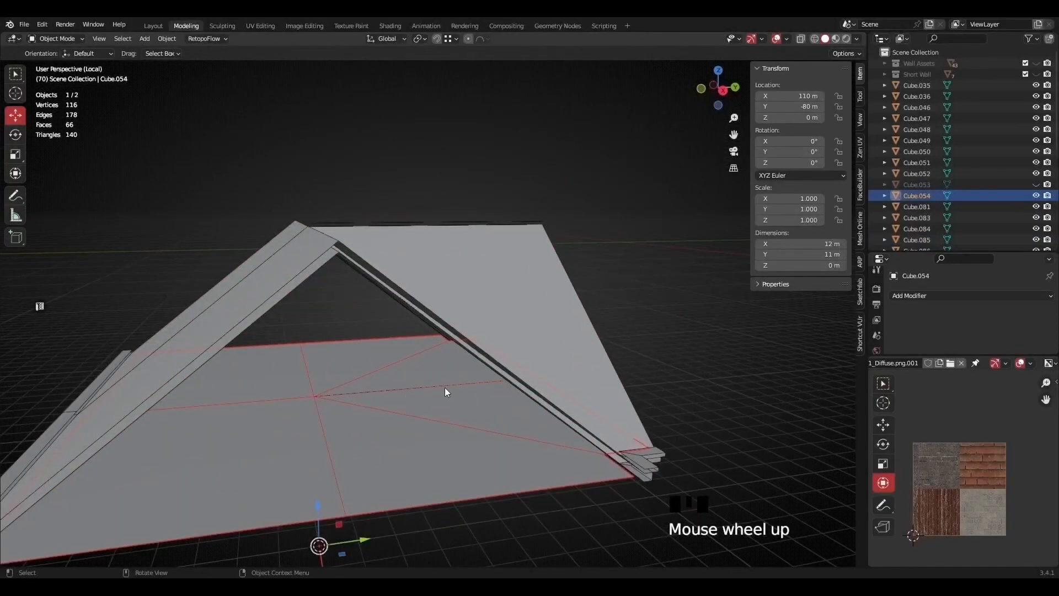
left_click(1036, 195)
- Separate all stepped eave trim faces along the lower edges and corners of Cube.085 into a new object
left_click(567, 340)
middle_click_drag(567, 340, 349, 291)
left_click(472, 382)
key("Tab")
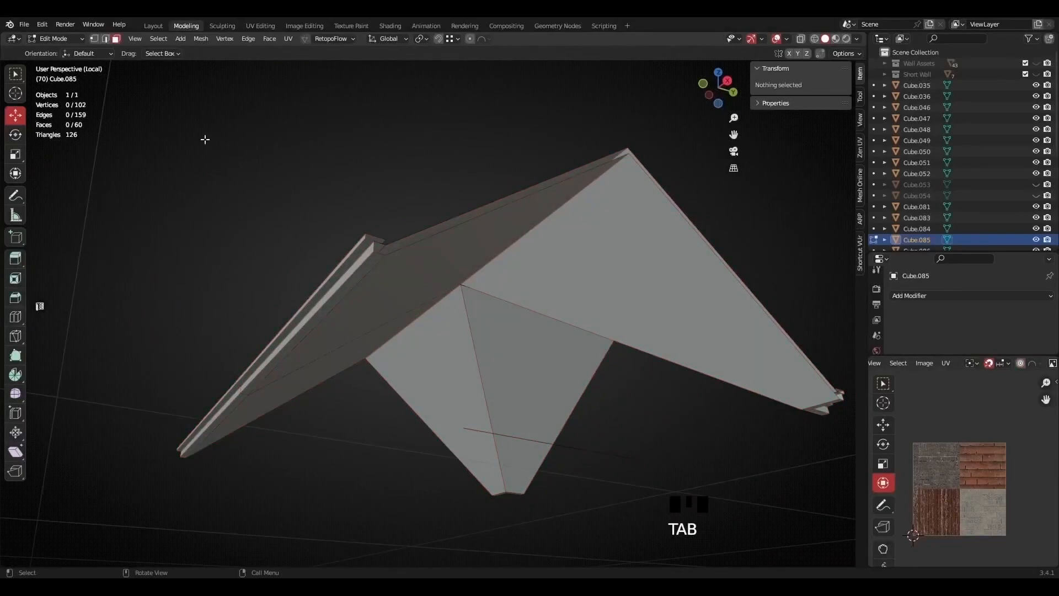
left_click(372, 262)
left_click(364, 254, "shift")
left_click(363, 252, "shift")
left_click(363, 252, "shift")
middle_click_drag(363, 252, 503, 391)
left_click(390, 393, "shift")
left_click(362, 351, "shift")
middle_click_drag(363, 351, 419, 284)
left_click(420, 364, "shift")
left_click(422, 367, "shift")
left_click(482, 314, "shift")
scroll(461, 356, "down", 1)
scroll(384, 362, "down", 2)
scroll(466, 273, "up", 2)
left_click(471, 278, "shift")
left_click(474, 269, "shift")
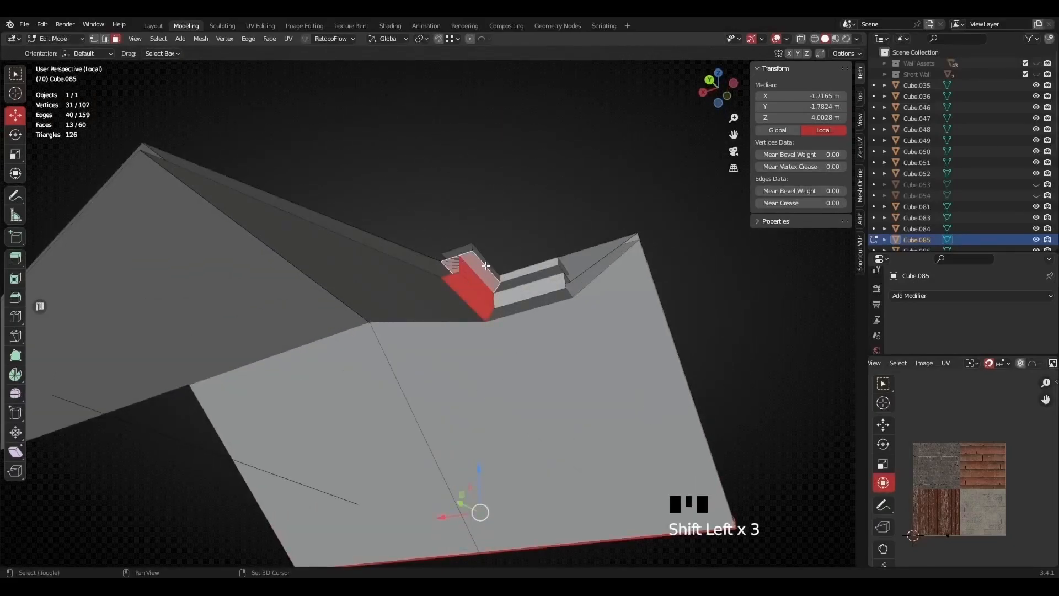
left_click(533, 292, "shift")
left_click(529, 282, "shift")
left_click(527, 274, "shift")
middle_click_drag(527, 274, 476, 337)
middle_click_drag(476, 337, 488, 184, "shift")
scroll(488, 185, "up", 1)
left_click(534, 297, "shift")
left_click(566, 293, "shift")
scroll(386, 271, "down", 1)
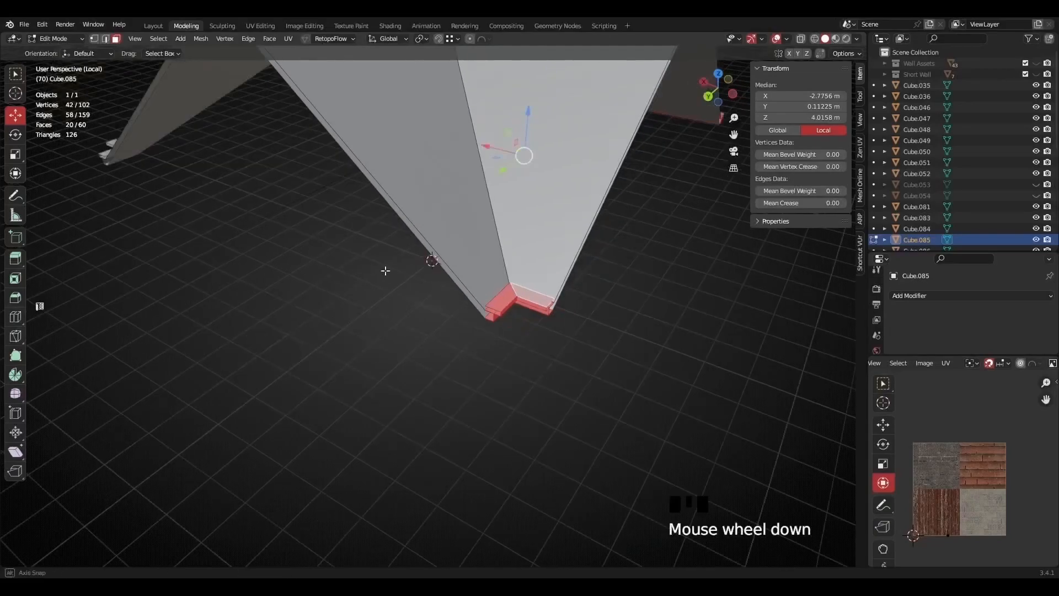
middle_click_drag(386, 270, 459, 280)
left_click(344, 306, "shift")
left_click(307, 314, "shift")
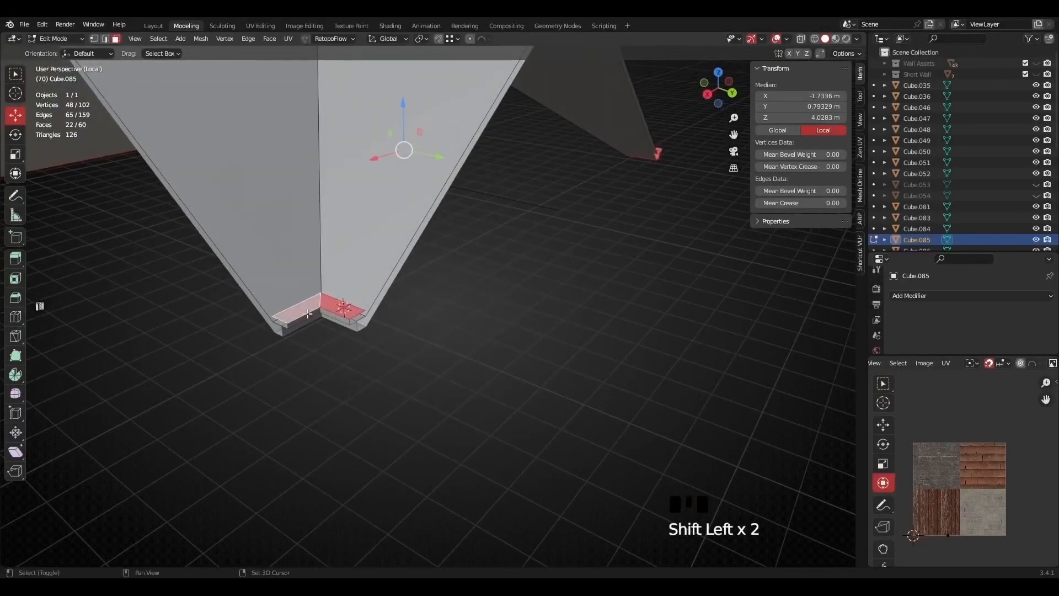
middle_click_drag(324, 319, 373, 372)
scroll(384, 266, "up", 3)
scroll(231, 191, "down", 1)
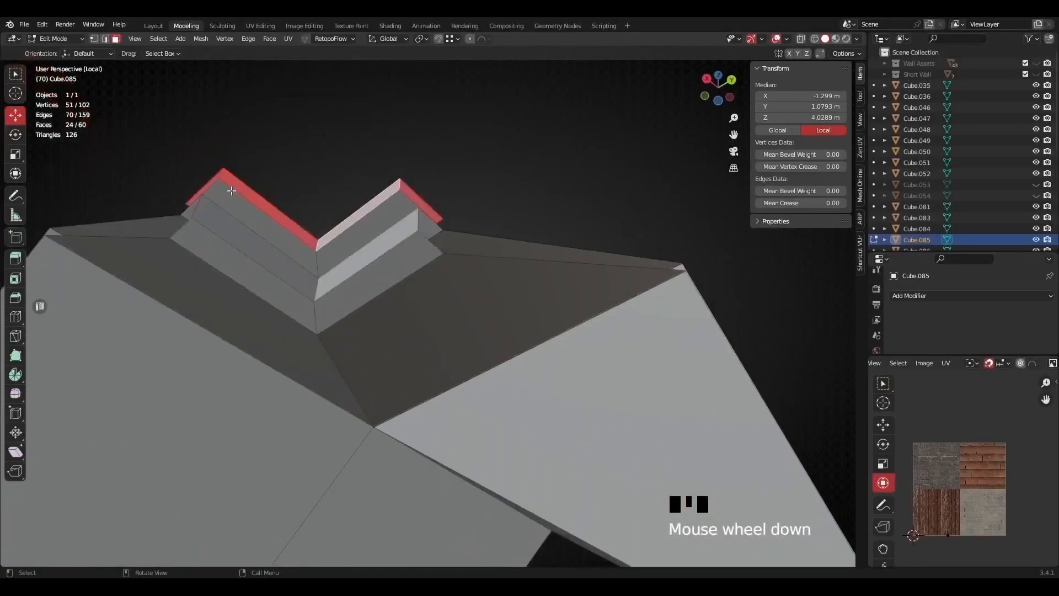
left_click(264, 222, "shift")
left_click(351, 240, "shift")
left_click(335, 276, "shift")
left_click(293, 274, "shift")
left_click(327, 304, "shift")
left_click(328, 305, "shift")
left_click(303, 281, "shift")
middle_click_drag(303, 282, 382, 338)
mouse_move(382, 337)
middle_mouse_down("shift")
mouse_move(381, 442)
mouse_move(380, 330)
middle_mouse_up("shift")
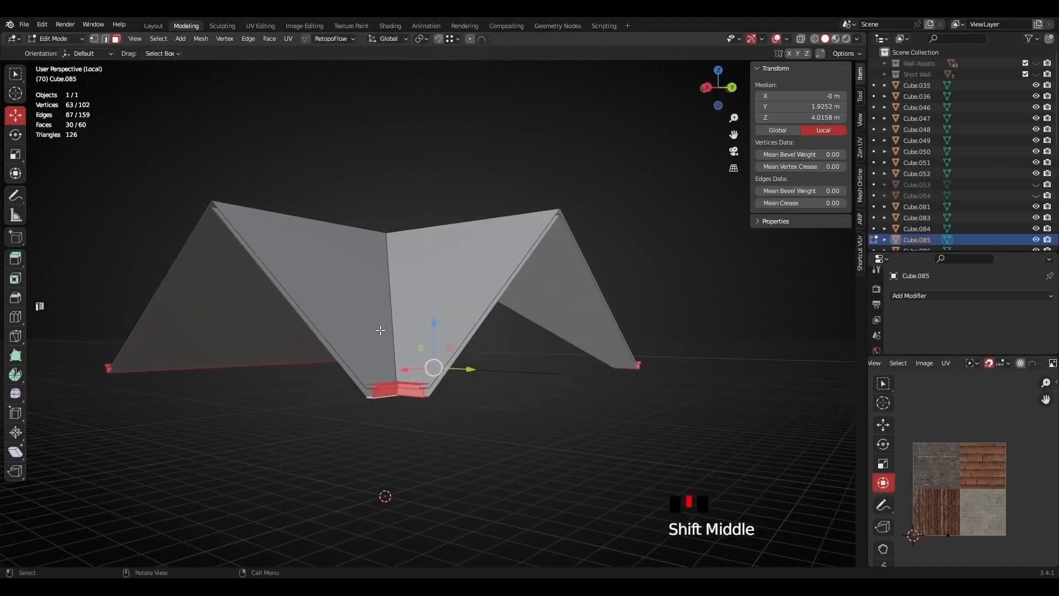
key("p")
left_click(365, 328)
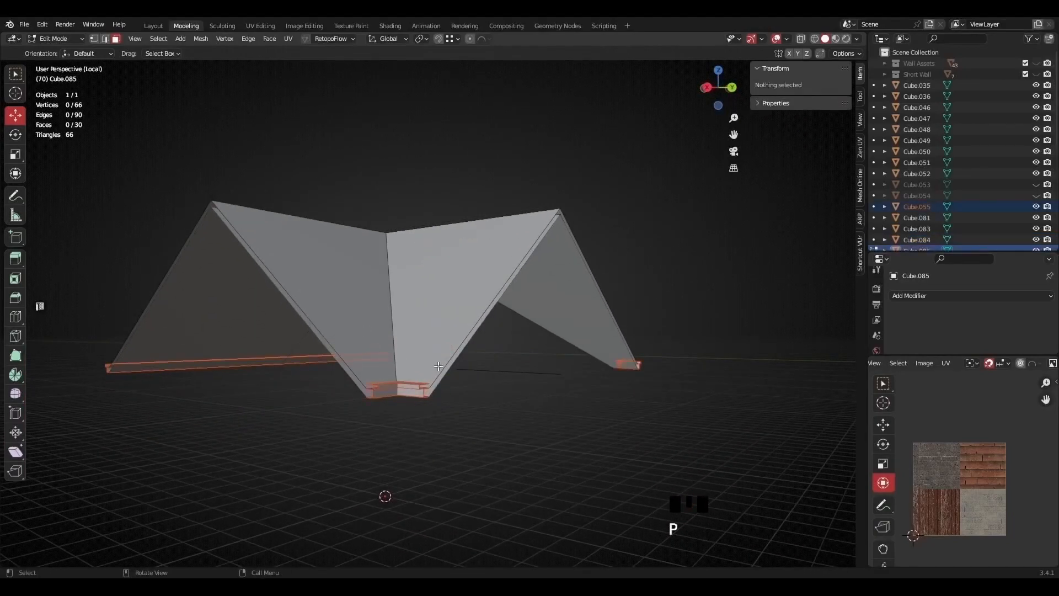
- Delete the leftover roof shell Cube.085 and unhide Cube.053 and Cube.054
key("Tab")
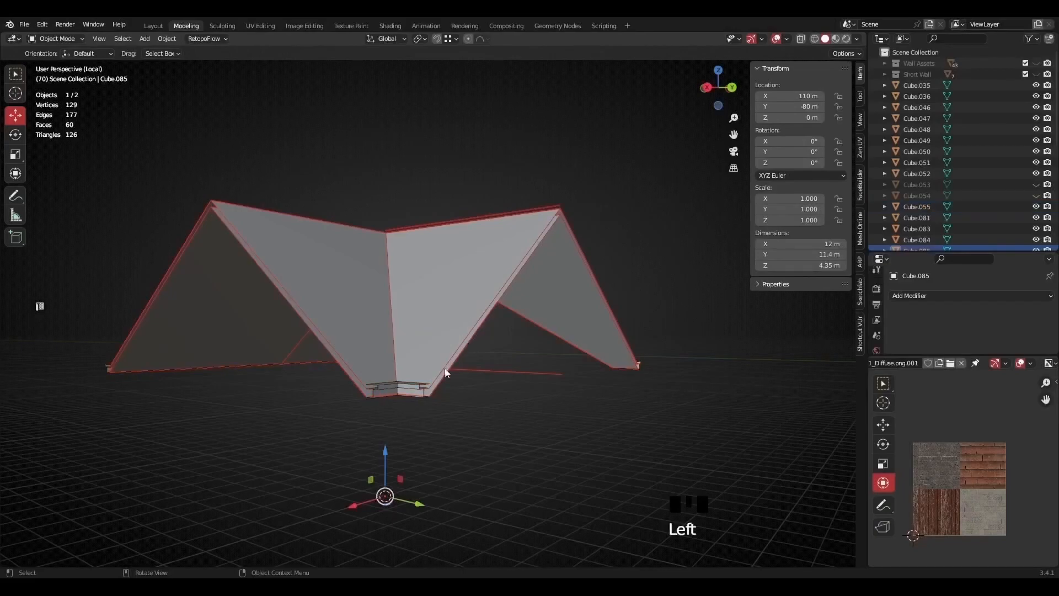
middle_click_drag(436, 382, 334, 310)
middle_click_drag(526, 240, 511, 270)
left_click(280, 287)
left_click(280, 287)
key("g")
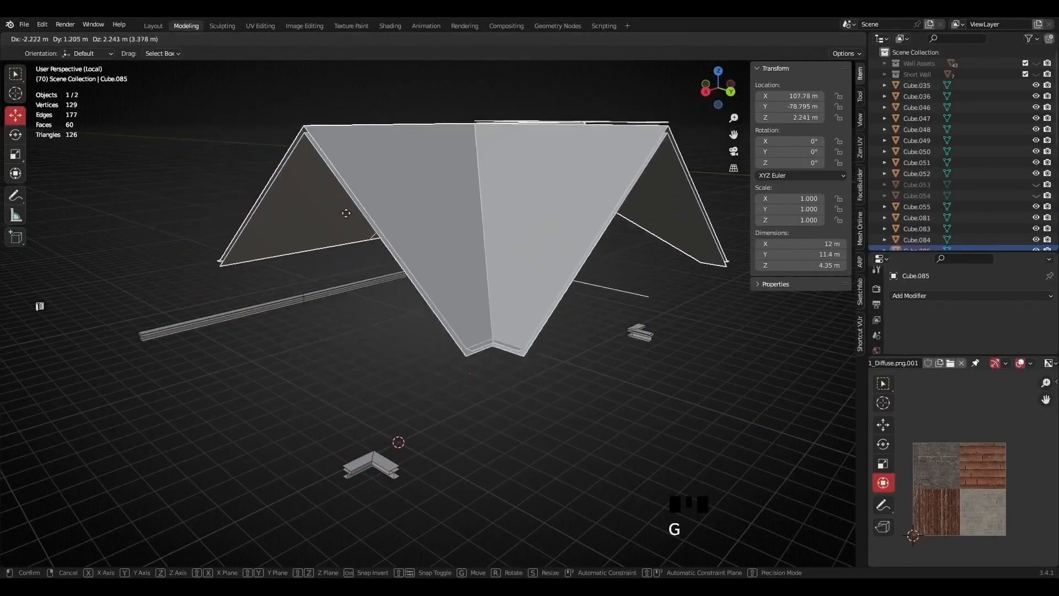
left_click(286, 227)
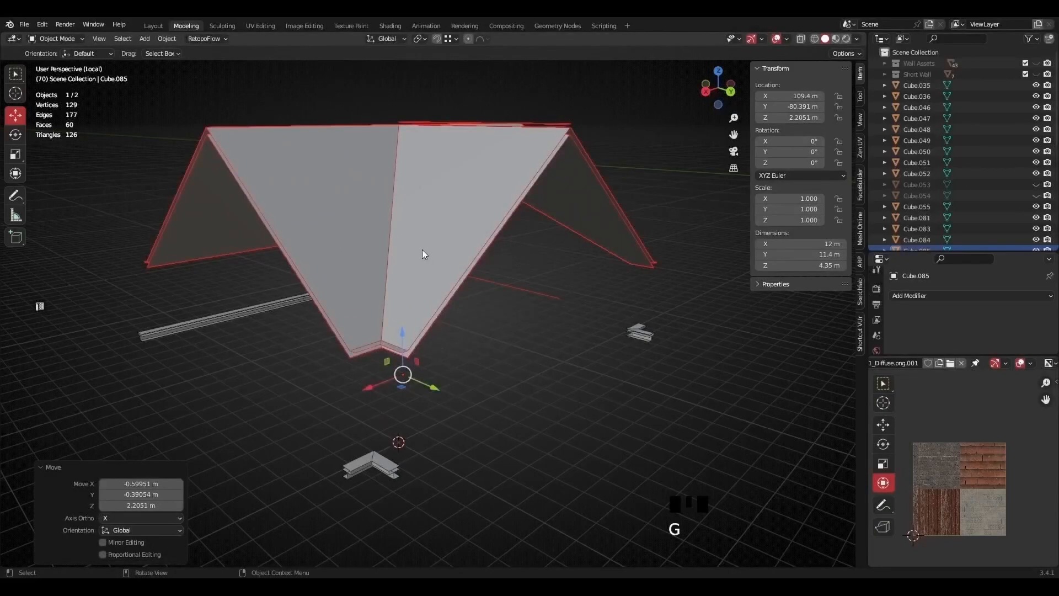
key("x")
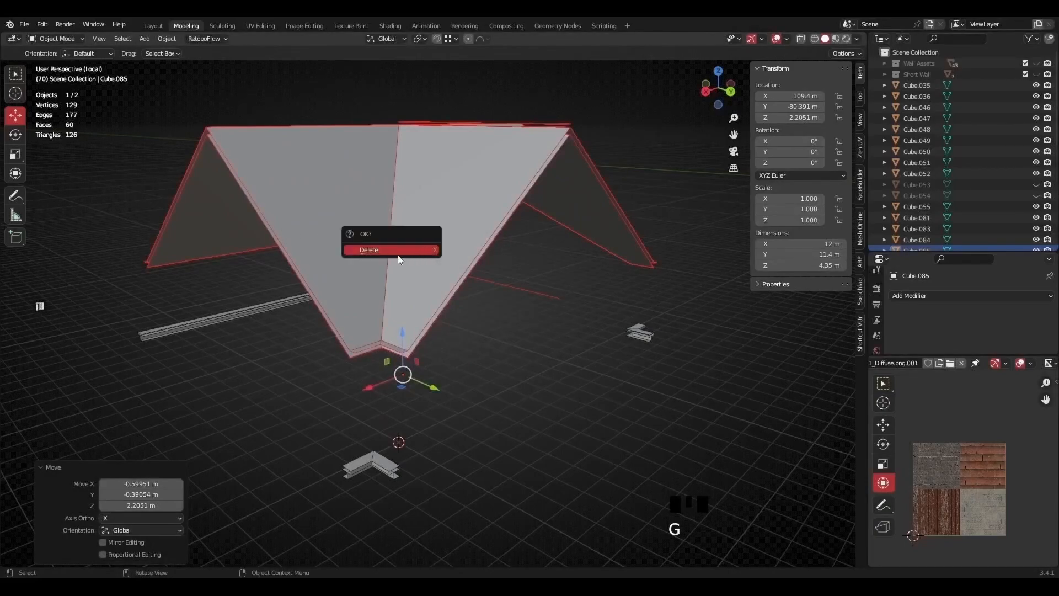
left_click(399, 249)
left_click(1036, 185)
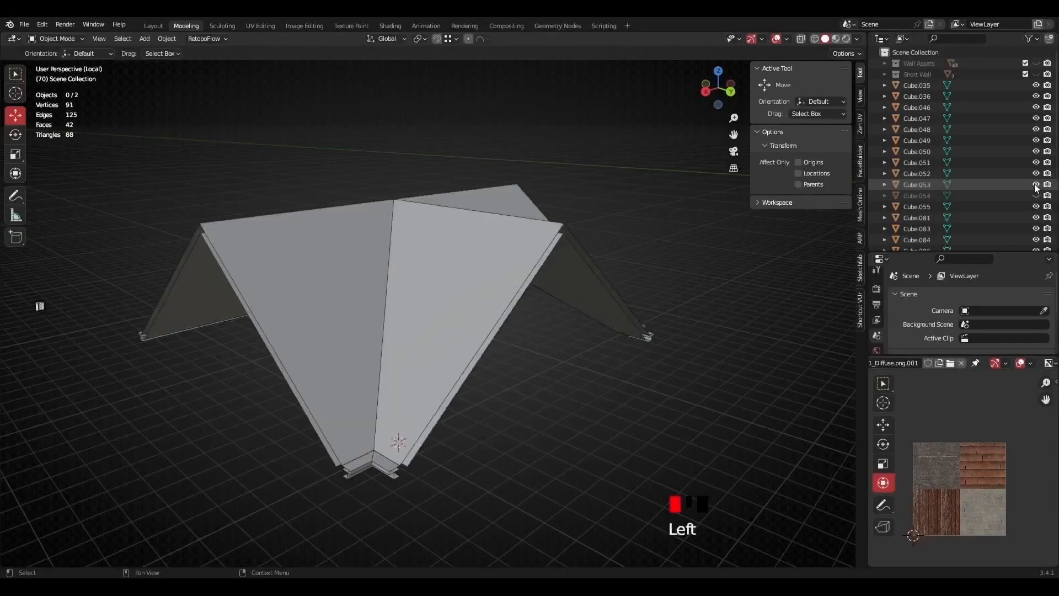
left_click(1036, 196)
- Merge all vertices of the sloped roof object Cube.053 by distance
middle_click_drag(411, 282, 329, 296)
left_click(445, 307)
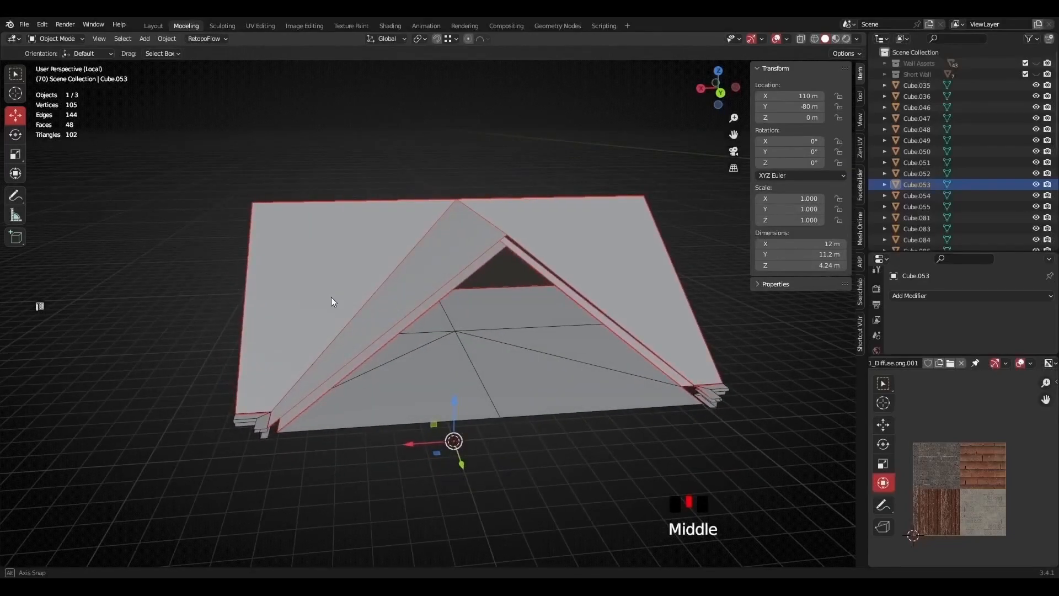
middle_click_drag(406, 285, 515, 230)
key("Tab")
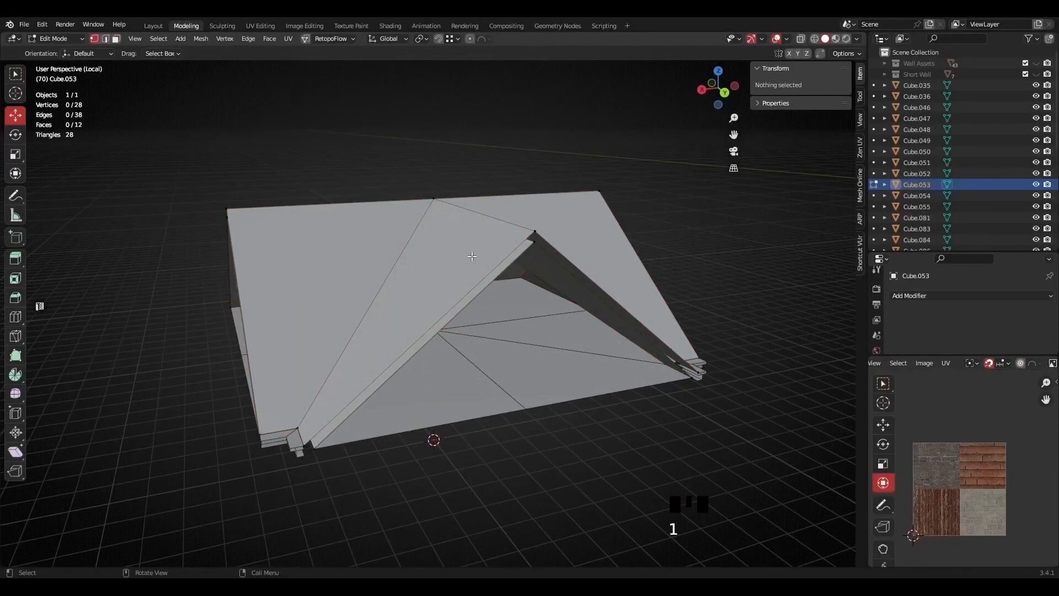
key("a")
right_click(492, 203)
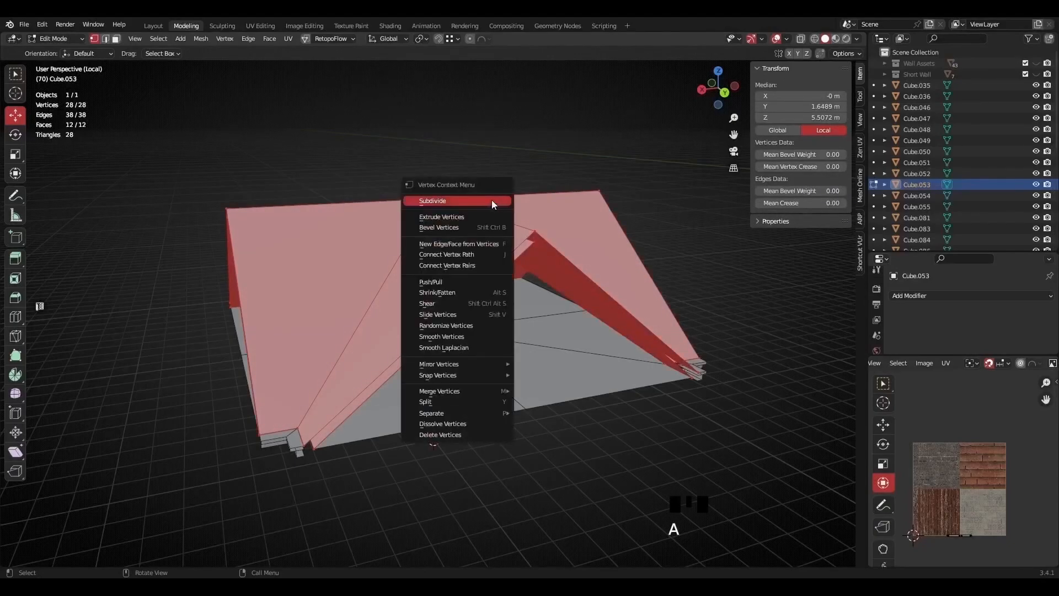
mouse_move(457, 393)
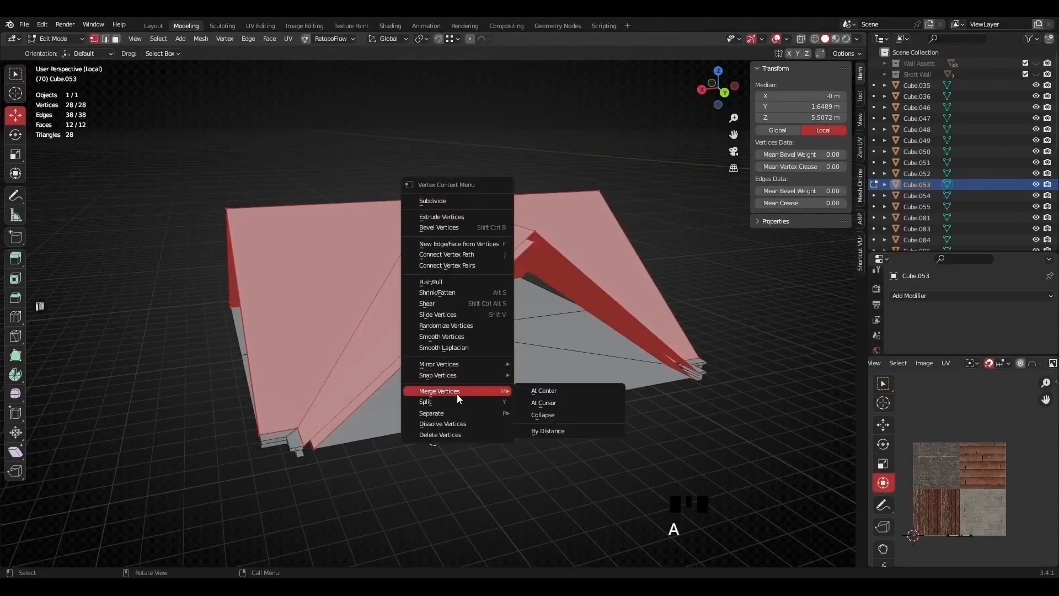
left_click(562, 430)
middle_click_drag(513, 210, 485, 364)
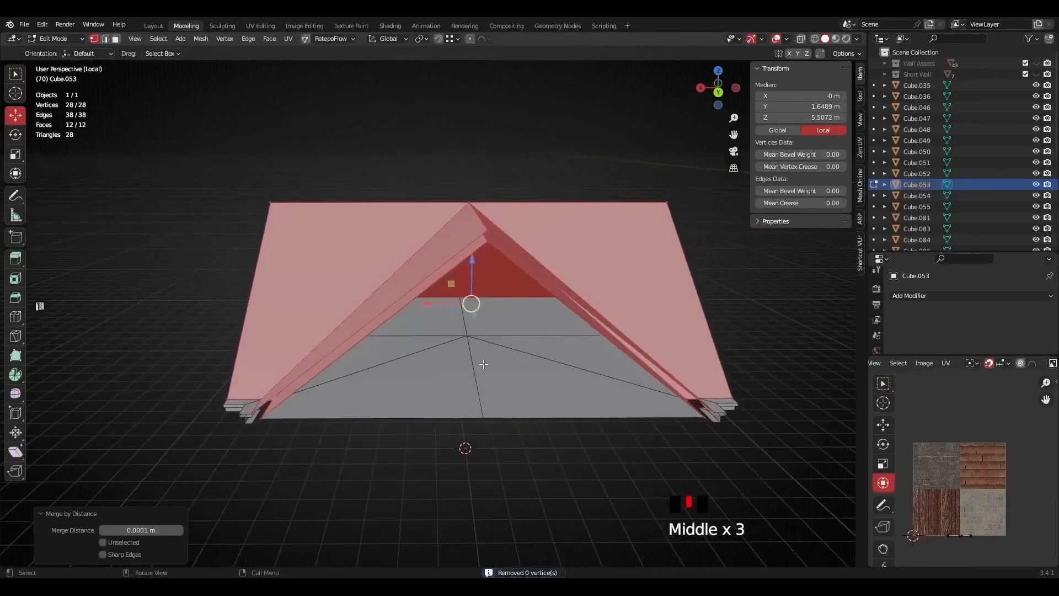
- Switch mesh editing to the base plane Cube.054 and select the vertex where its edges meet in the middle
scroll(486, 364, "up", 2)
left_click(479, 351)
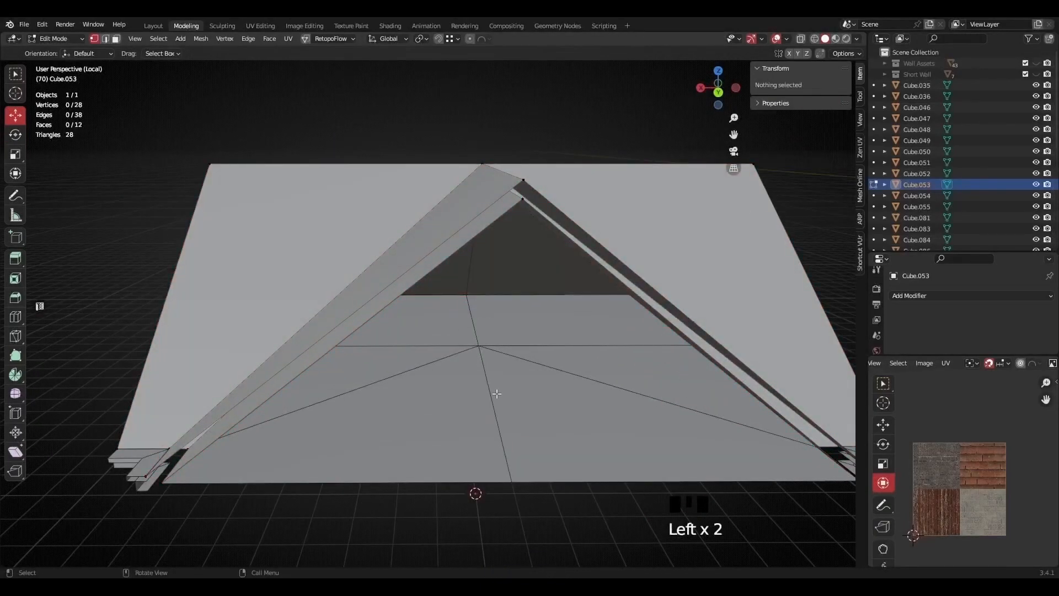
key("Tab")
left_click(492, 376)
key("Tab")
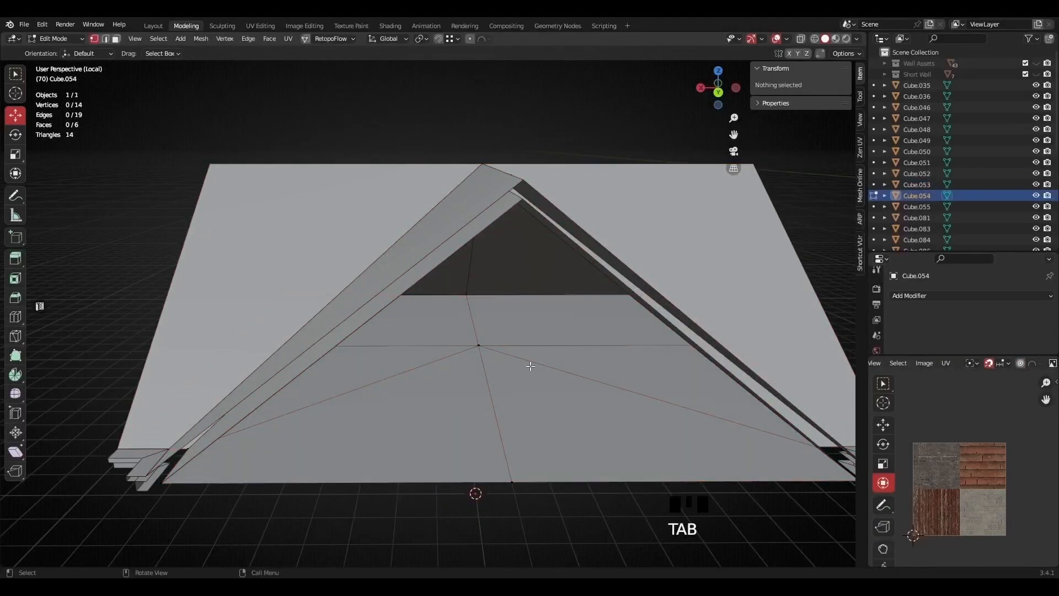
left_click(478, 345)
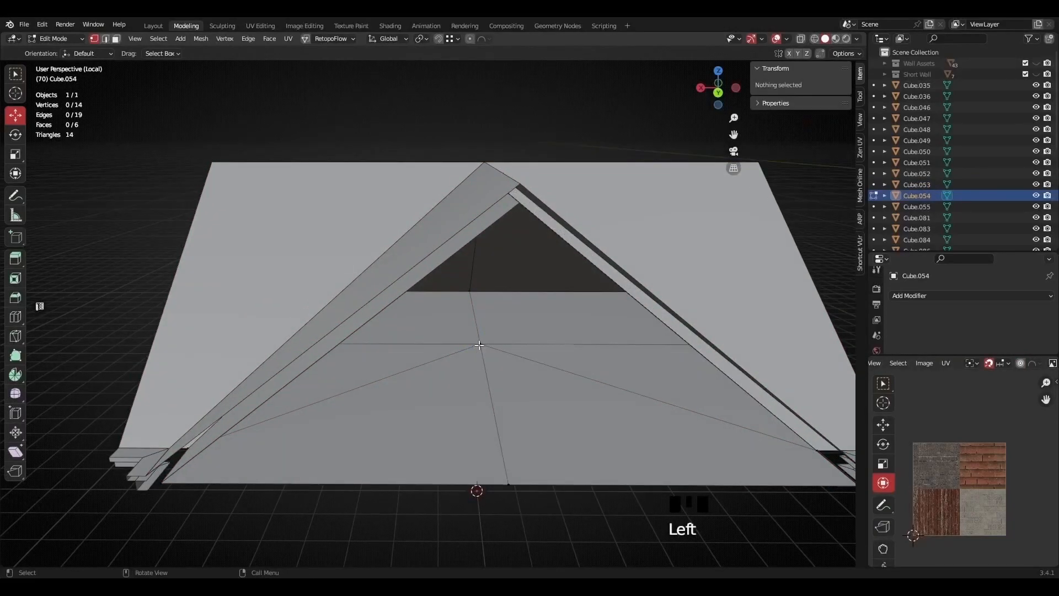
left_click(479, 345)
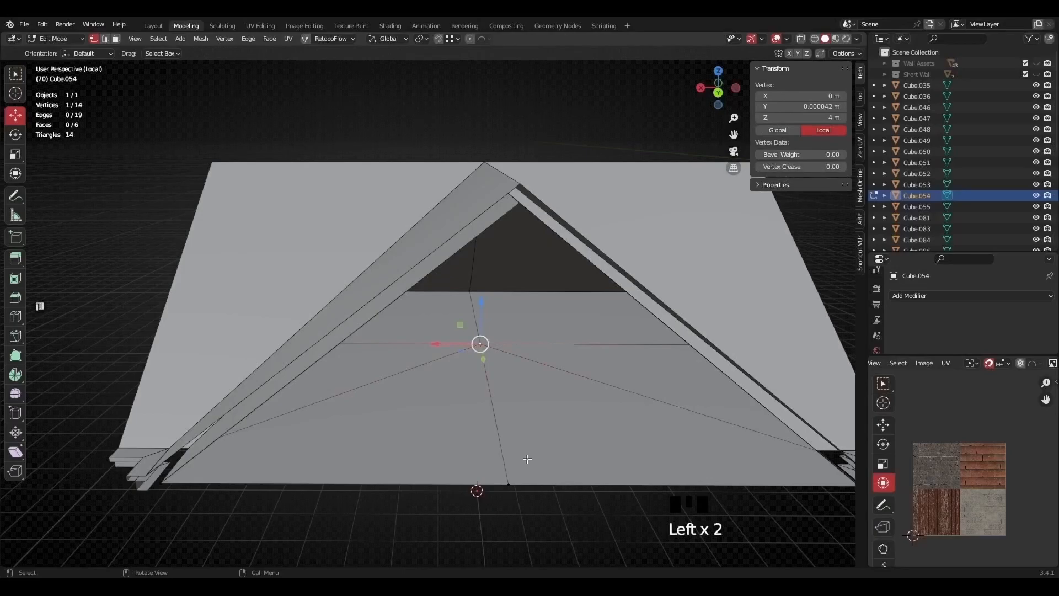
key("KP_Decimal")
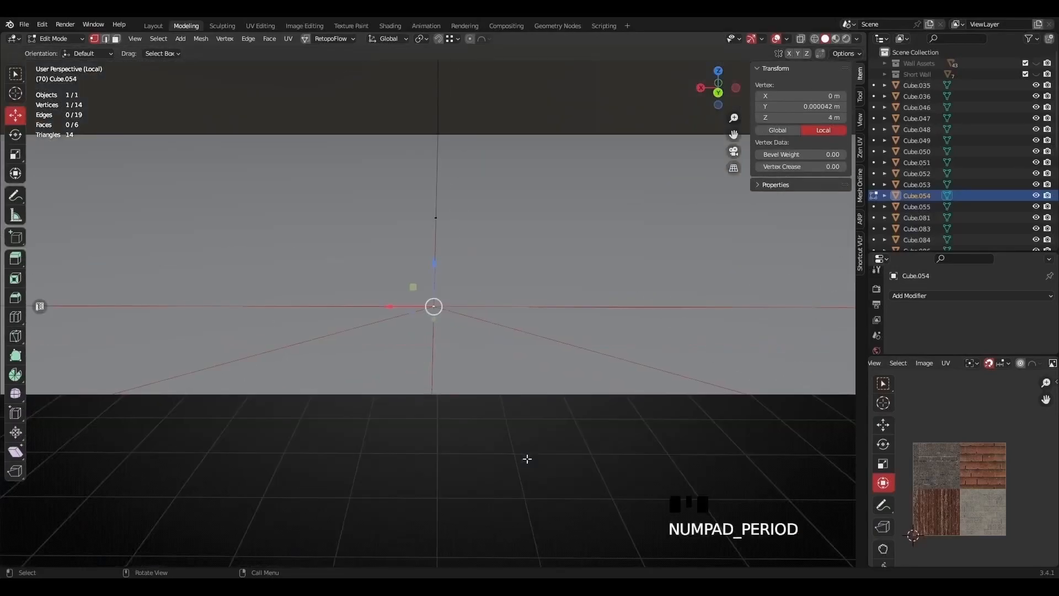
scroll(331, 369, "down", 2)
middle_click_drag(366, 367, 470, 345)
- Try to move the base plane's central vertex along the Y axis
left_click_drag(478, 302, 549, 296)
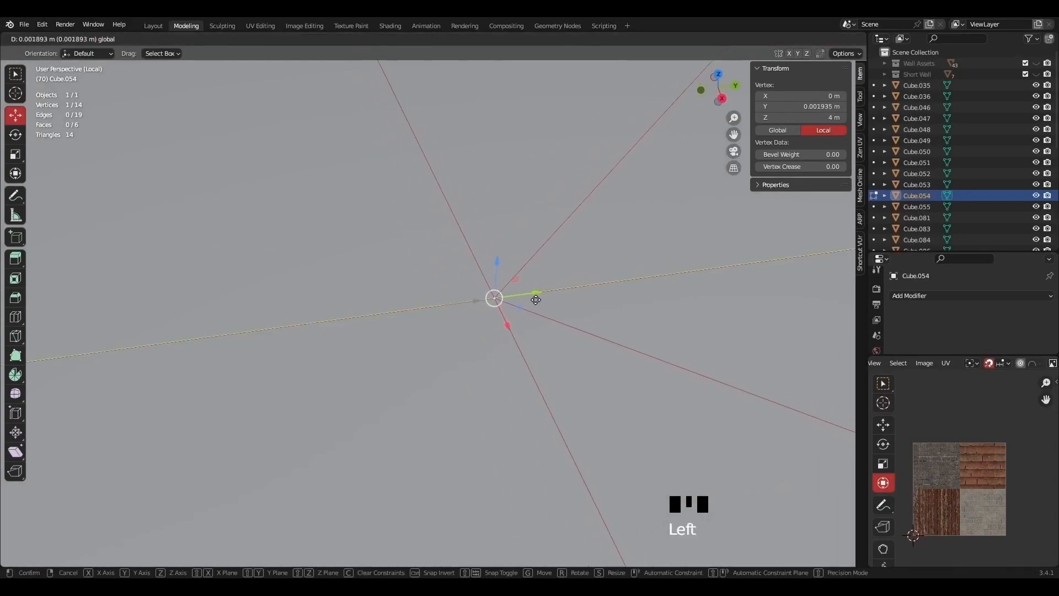
scroll(470, 335, "down", 10)
left_click(327, 322)
middle_click_drag(440, 370, 507, 350, "shift")
middle_click_drag(507, 350, 449, 350)
scroll(402, 318, "up", 1)
key("ctrl+z")
key("ctrl+z")
key("ctrl+z")
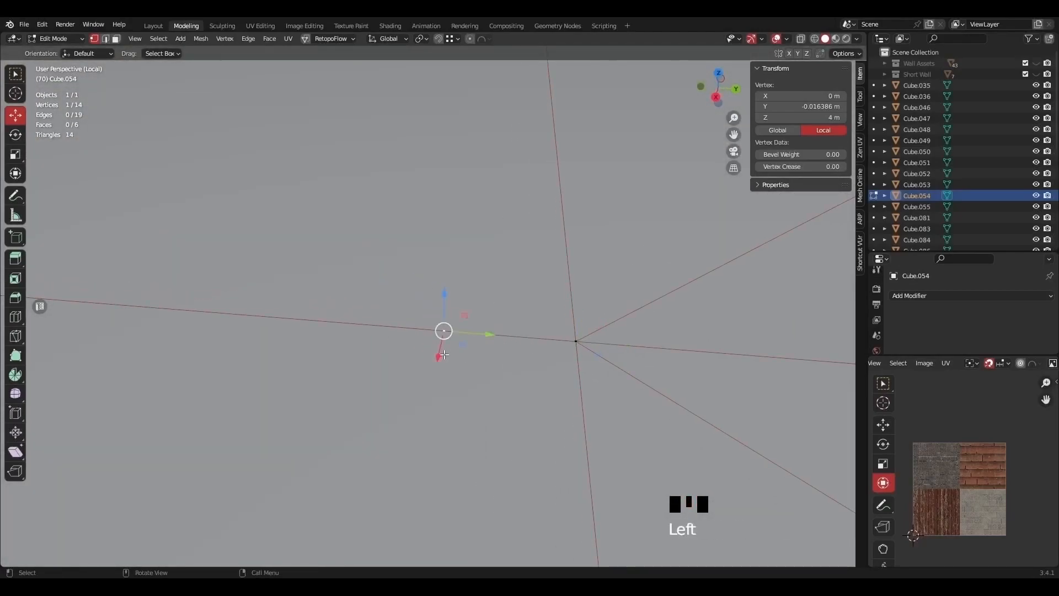
- Dissolve the stray vertex lying next to the central vertex of the base plane
key("x")
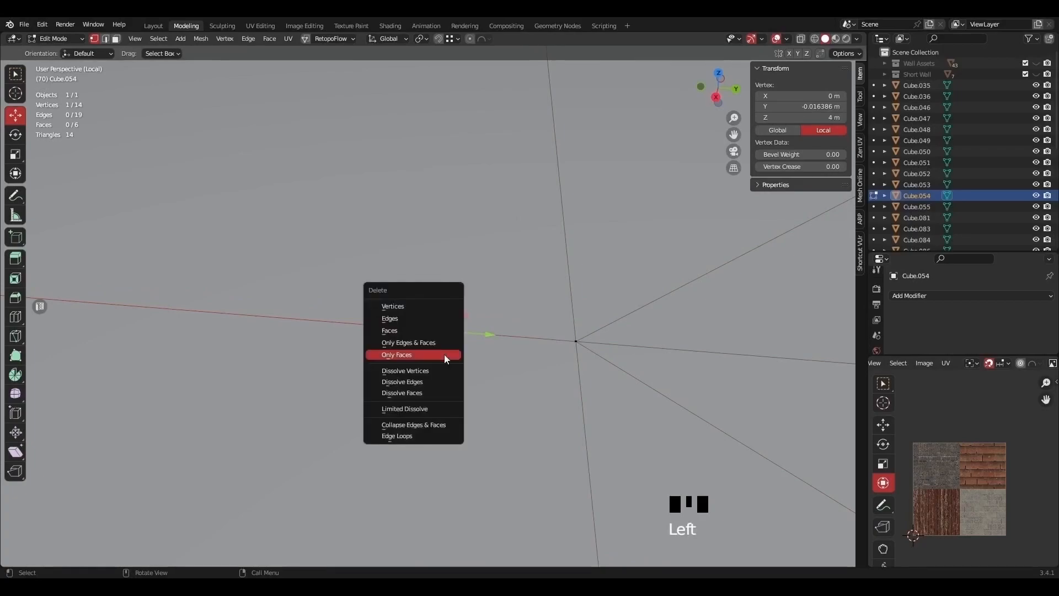
left_click(400, 381)
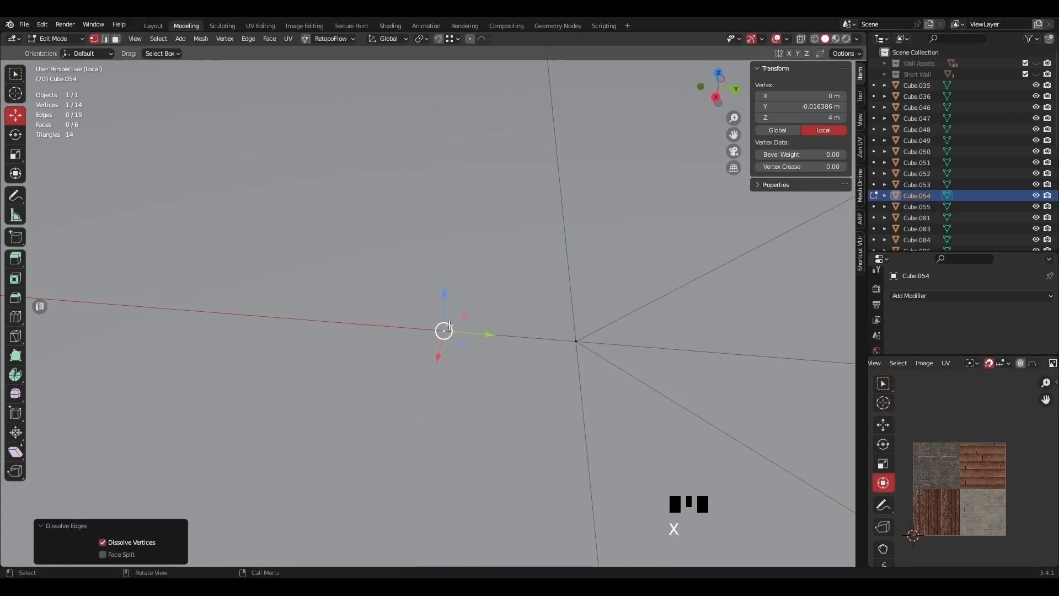
key("x")
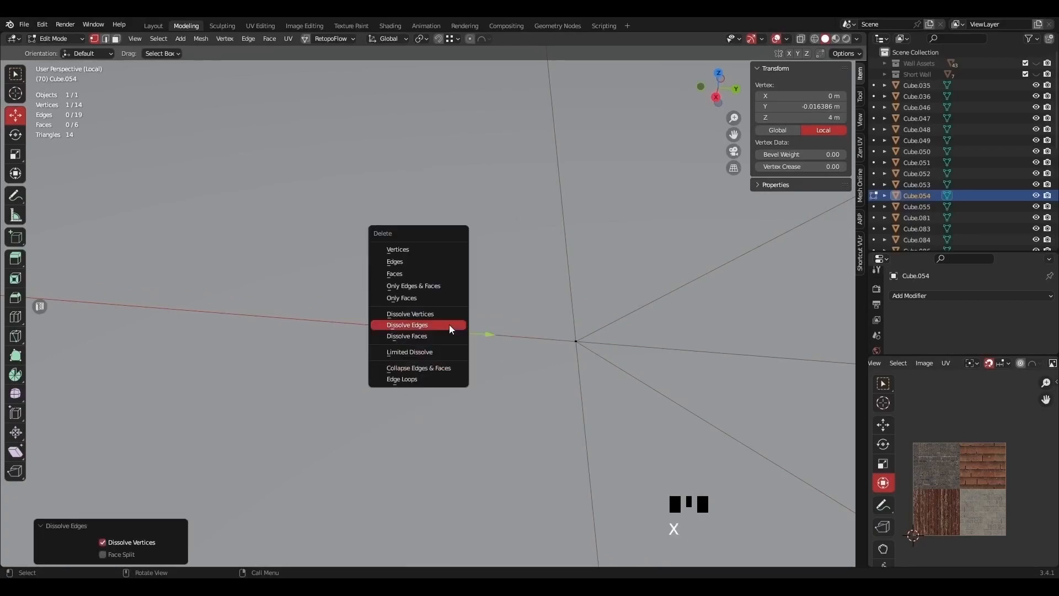
left_click(426, 309)
scroll(452, 333, "down", 2)
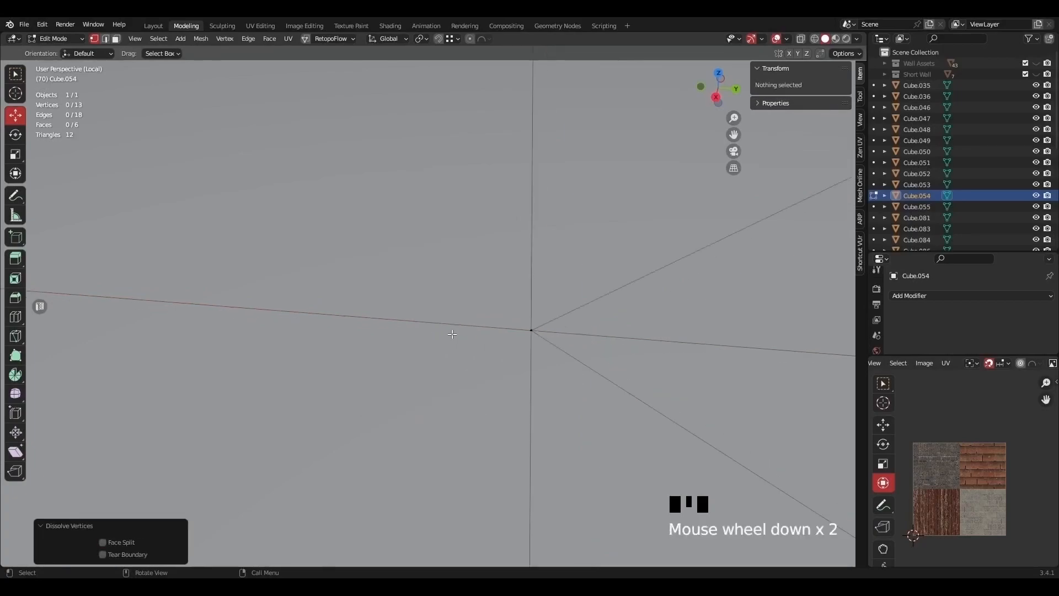
- Examine the base plane's faces around its central vertex, selecting individual faces from several viewing angles
scroll(452, 334, "down", 20)
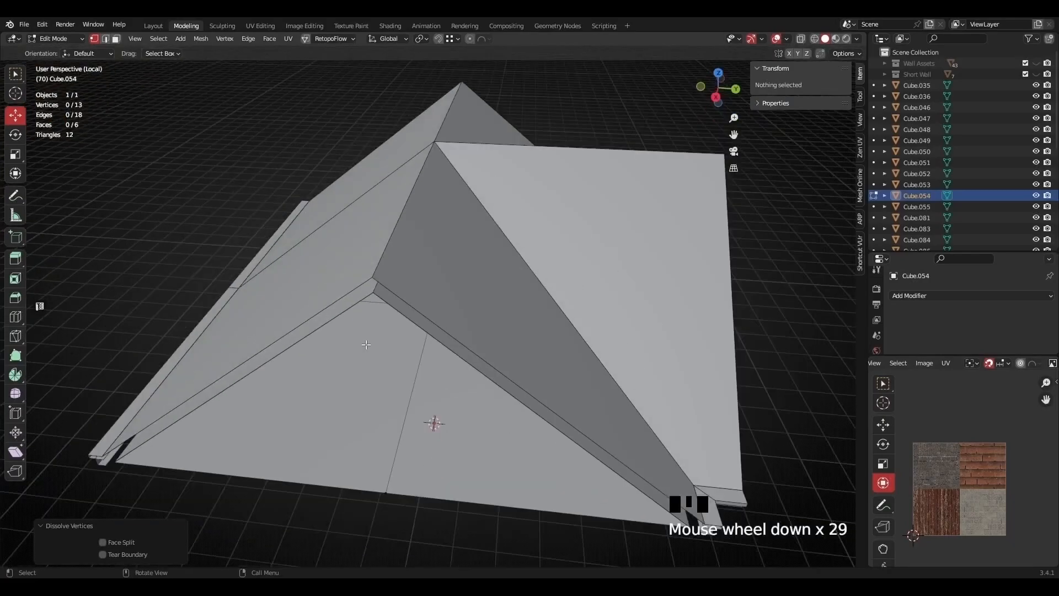
mouse_move(428, 323)
middle_mouse_down()
mouse_move(464, 316)
mouse_move(408, 309)
mouse_move(458, 313)
mouse_move(434, 313)
middle_mouse_up()
scroll(411, 308, "up", 2)
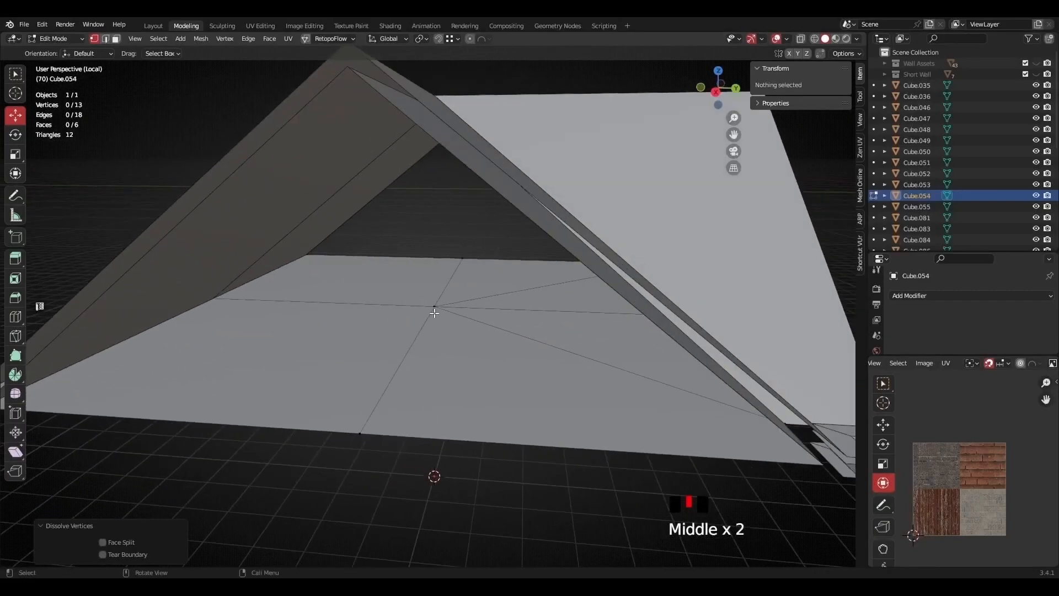
left_click(117, 38)
left_click(368, 282)
middle_click_drag(368, 283, 525, 388)
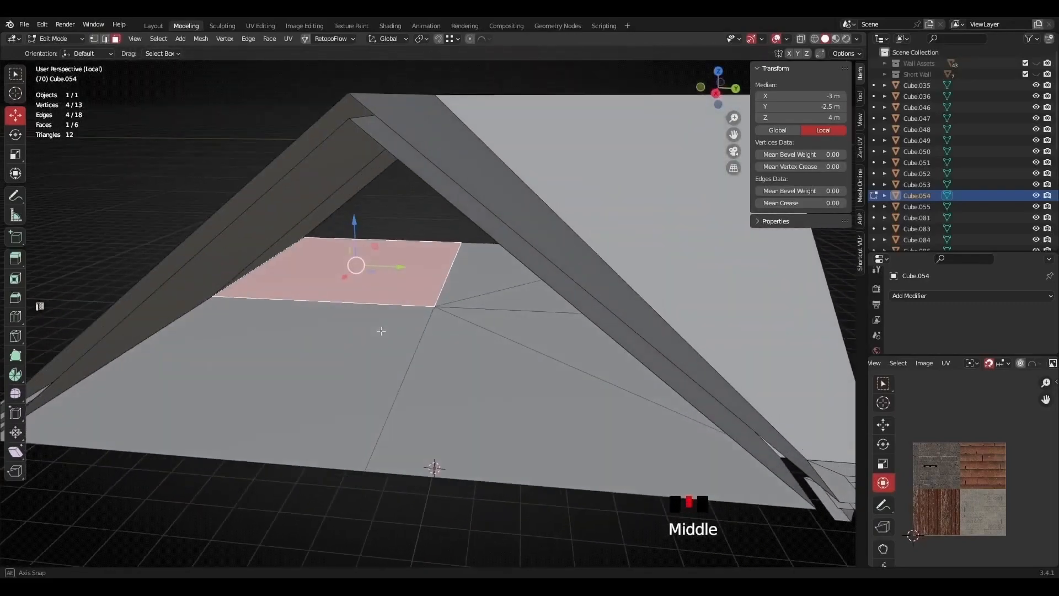
left_click(383, 335)
left_click(546, 319)
middle_click_drag(546, 319, 567, 358)
scroll(530, 306, "down", 3)
middle_click_drag(529, 306, 486, 382)
scroll(513, 332, "up", 4)
scroll(461, 409, "down", 2)
left_click(541, 249)
middle_click_drag(516, 254, 525, 266)
middle_click_drag(524, 265, 690, 270, "shift")
- Switch mesh editing from the base plane to the eave trim object Cube.055
middle_click_drag(307, 246, 342, 243)
middle_click_drag(342, 243, 325, 267, "shift")
middle_click_drag(326, 267, 304, 298)
scroll(313, 327, "up", 1)
key("alt+q")
scroll(291, 296, "up", 2)
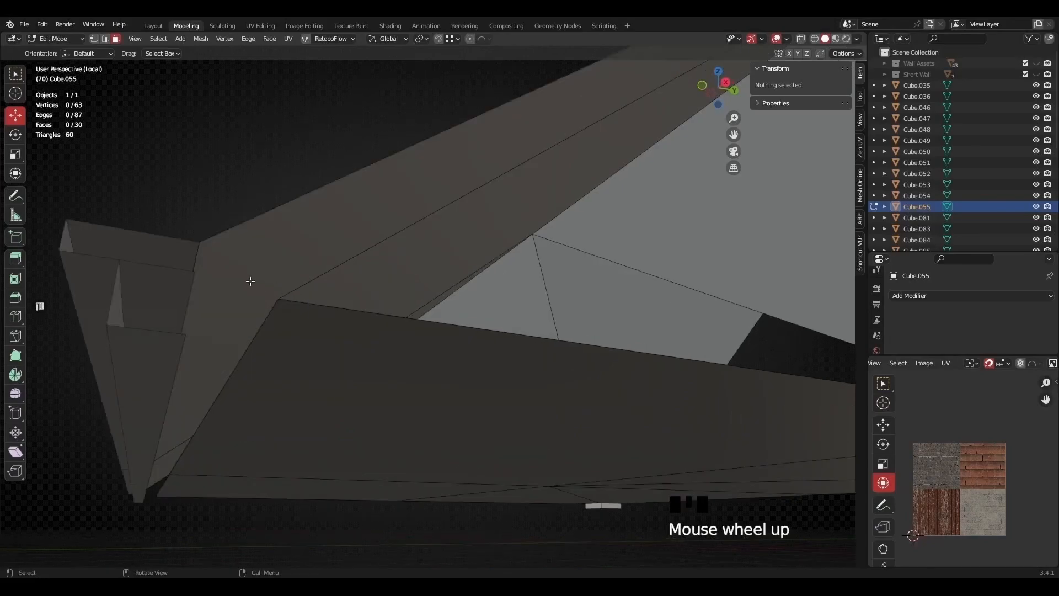
- Add a lengthwise loop cut to the straight trim's underside strip on the negative Y side, aligned with the inner vertical face
left_click(100, 263)
key("ctrl+r")
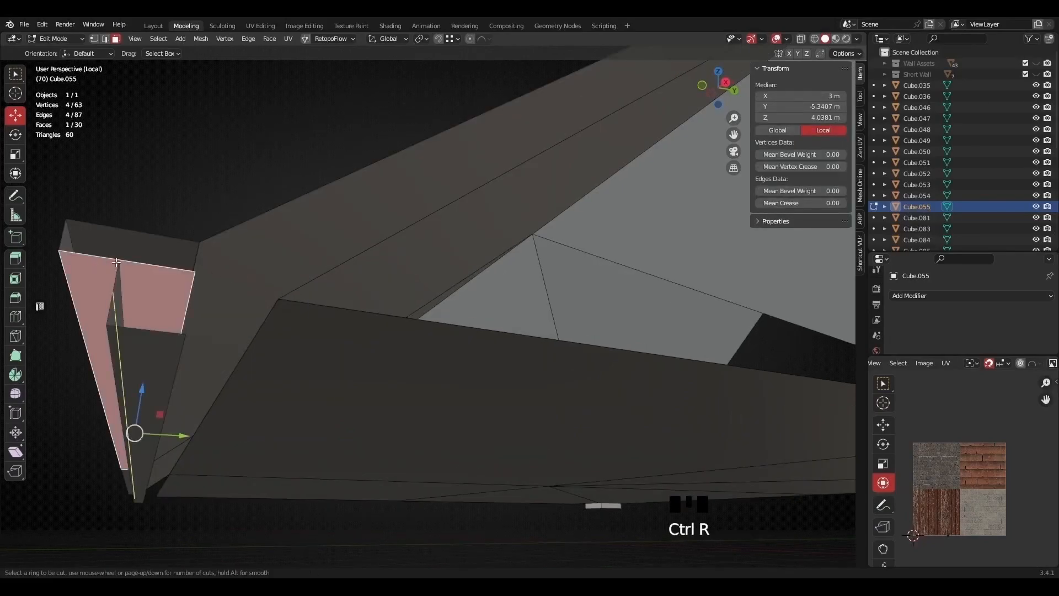
middle_click_drag(338, 184, 446, 272)
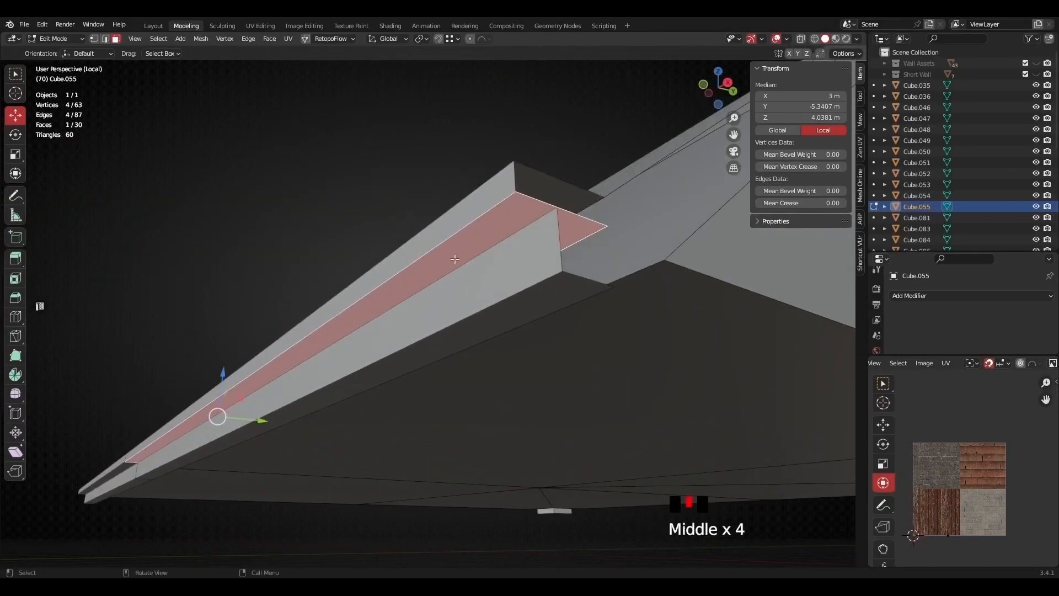
key("ctrl+r")
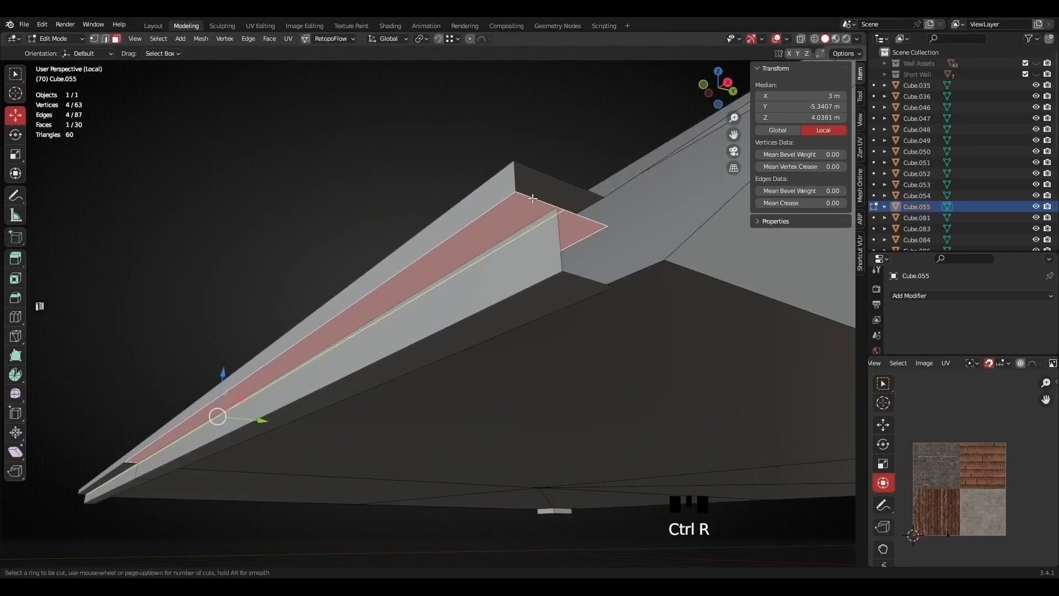
left_click(532, 199)
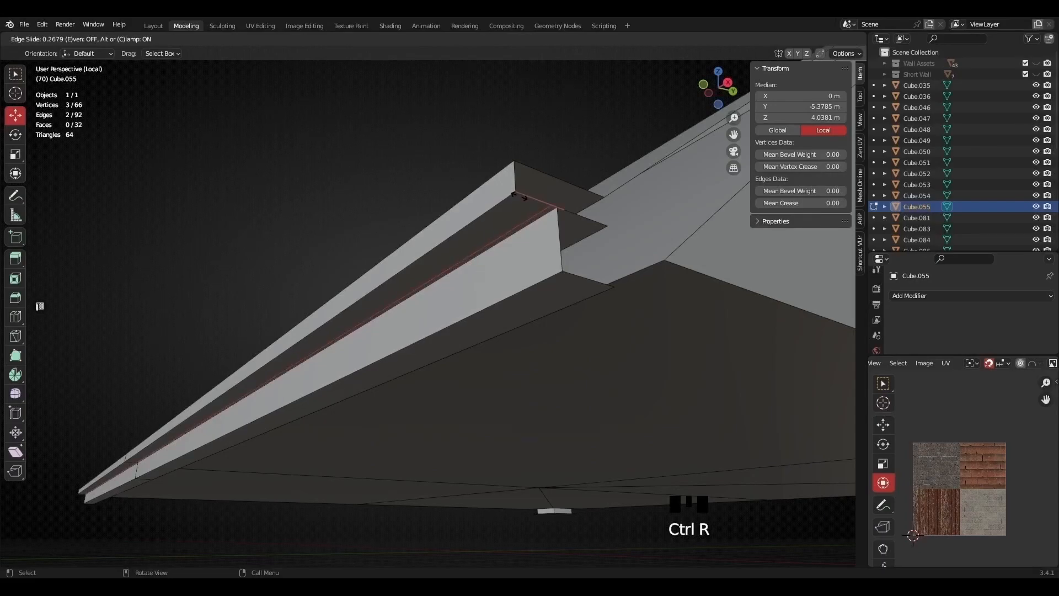
left_click(519, 196)
- Delete the two underside faces on the inner side of the straight trim's new loop cut
left_click(116, 40)
left_click(568, 224)
middle_click_drag(568, 223, 553, 187)
scroll(510, 270, "up", 2)
left_click(589, 166, "shift")
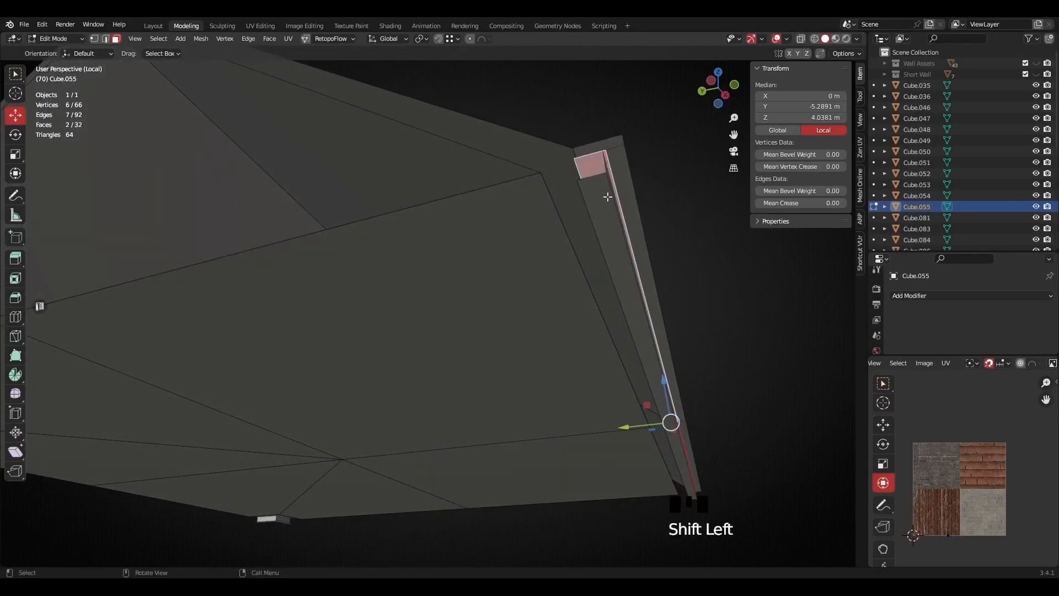
key("x")
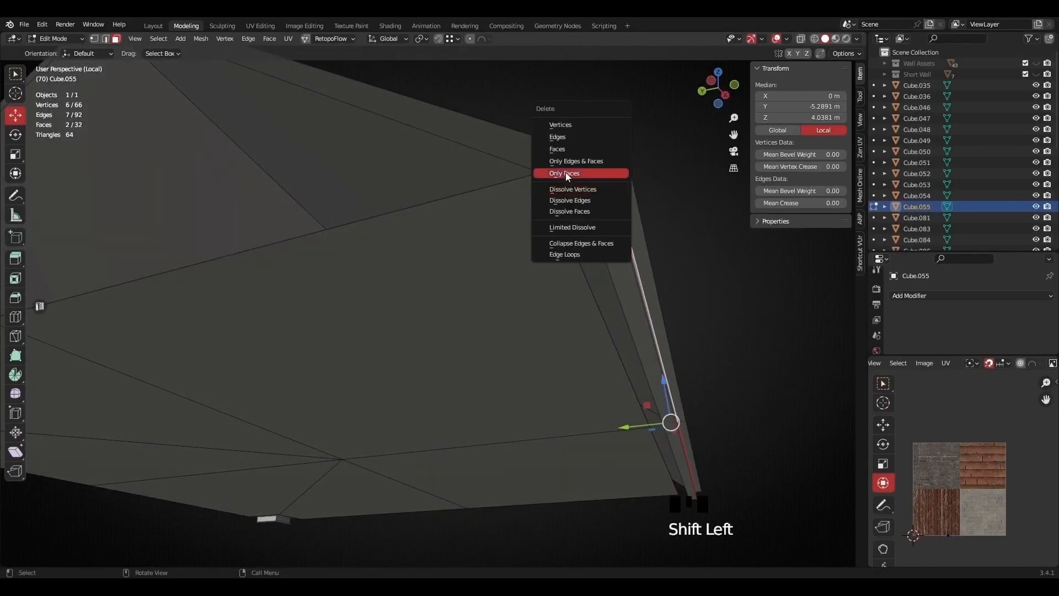
left_click(561, 150)
- Merge the overlapping underside vertices at the straight trim's negative X end, using At Last
middle_click_drag(611, 202, 605, 202)
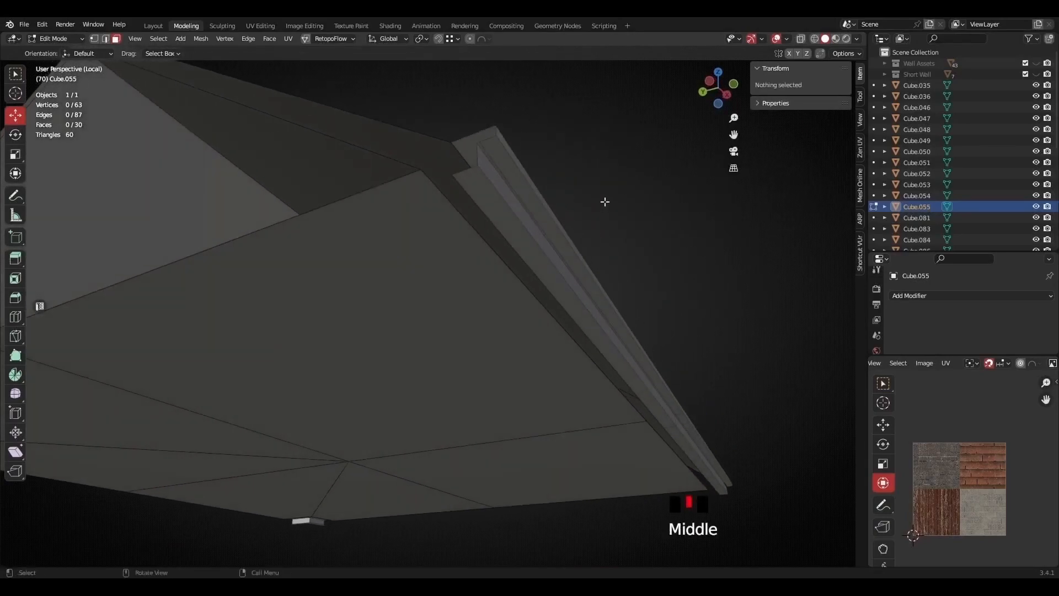
left_click(488, 149)
middle_click_drag(489, 149, 497, 203, "shift")
middle_click_drag(528, 186, 464, 299, "shift")
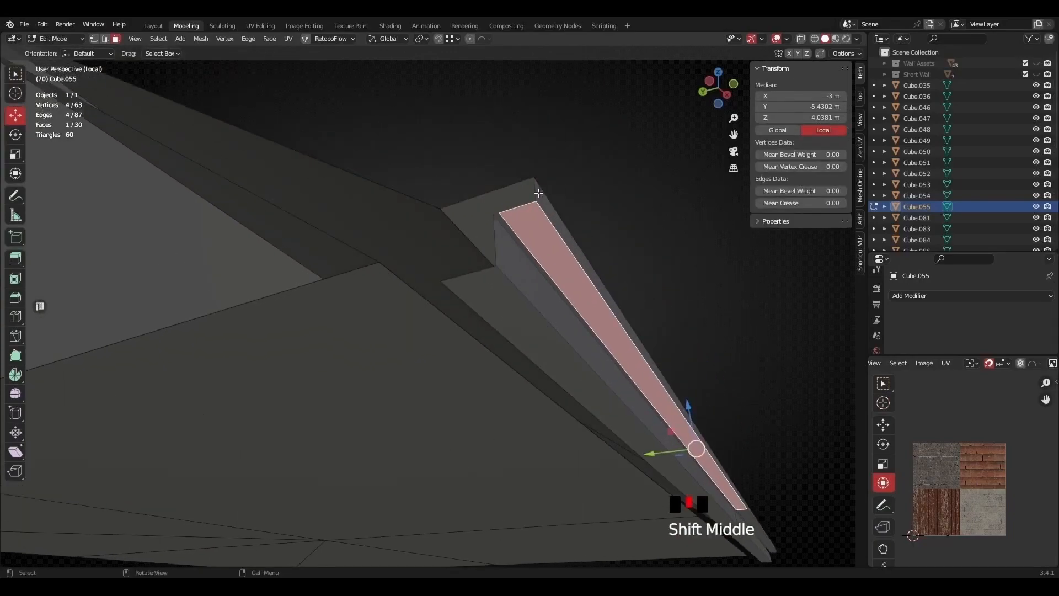
left_click(95, 38)
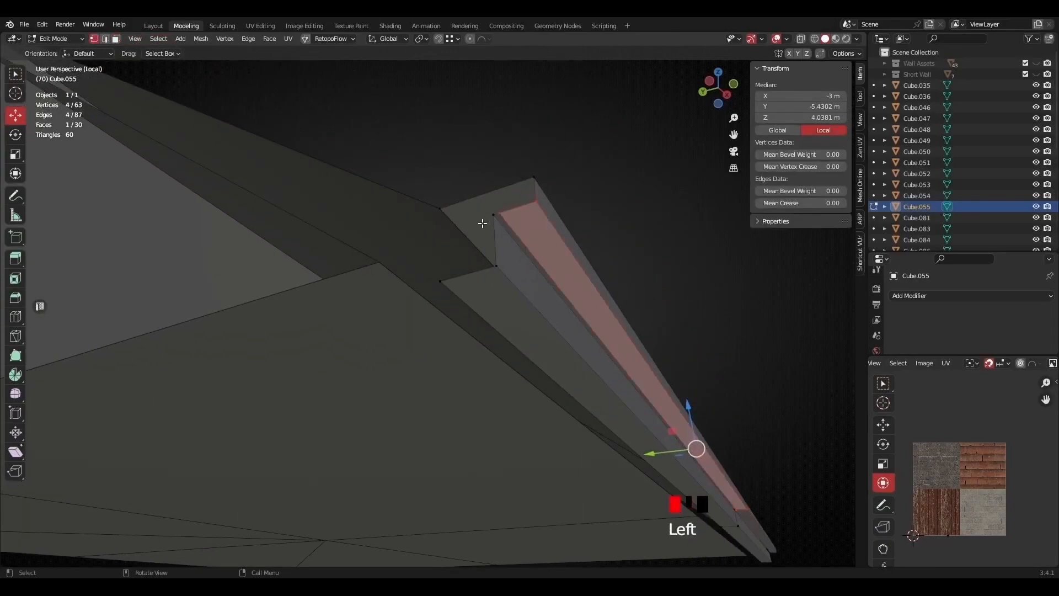
left_click(500, 214, "shift")
key("q")
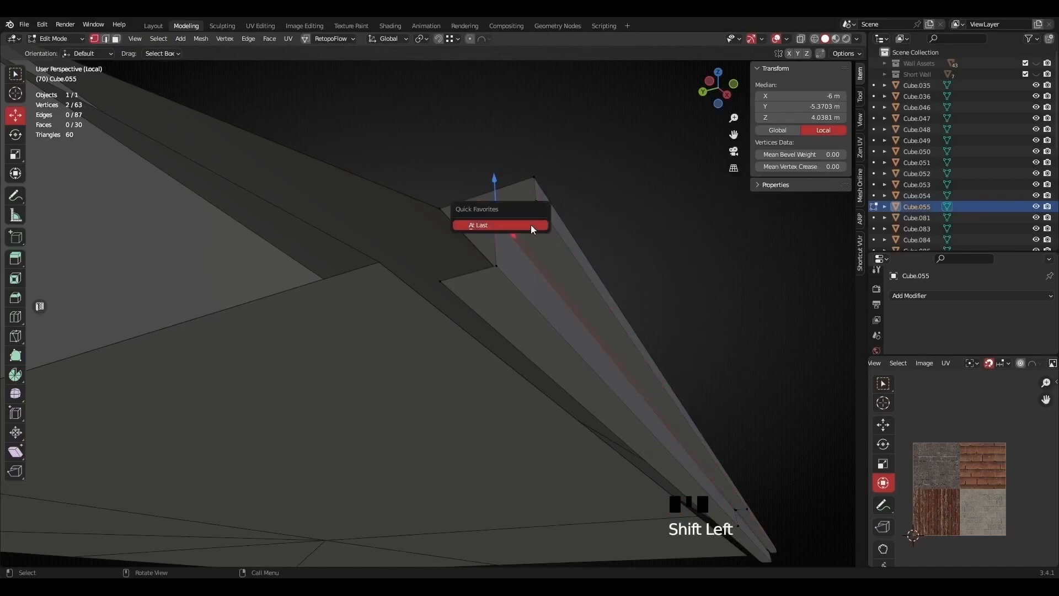
left_click(527, 226)
- Merge the overlapping underside vertices at the middle of the straight trim, using At Last
middle_click_drag(520, 232, 364, 279)
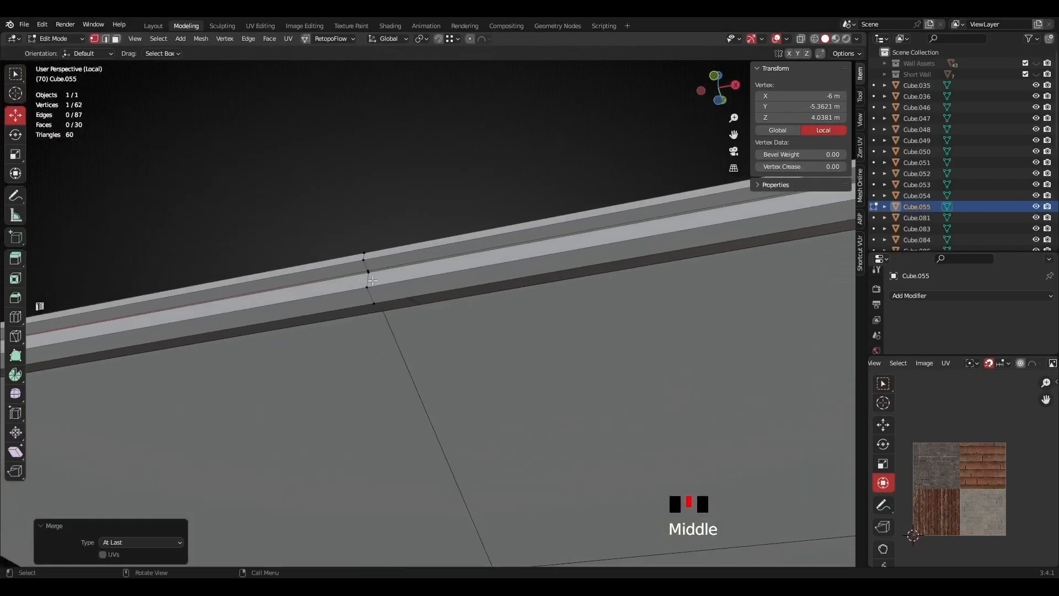
scroll(328, 266, "up", 2)
left_click(331, 252)
left_click(333, 255, "shift")
key("q")
left_click(334, 258)
- Merge the overlapping underside vertices at the straight trim's positive X end, using At Last
scroll(492, 271, "down", 2)
middle_click_drag(492, 272, 398, 219)
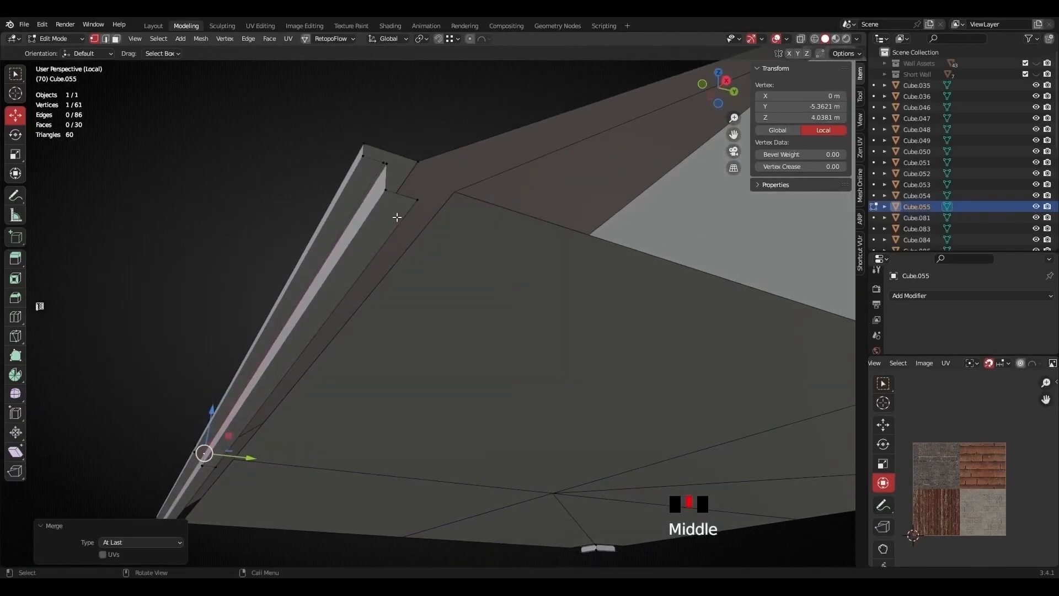
left_click(383, 165)
left_click(384, 166, "shift")
key("q")
left_click(382, 180)
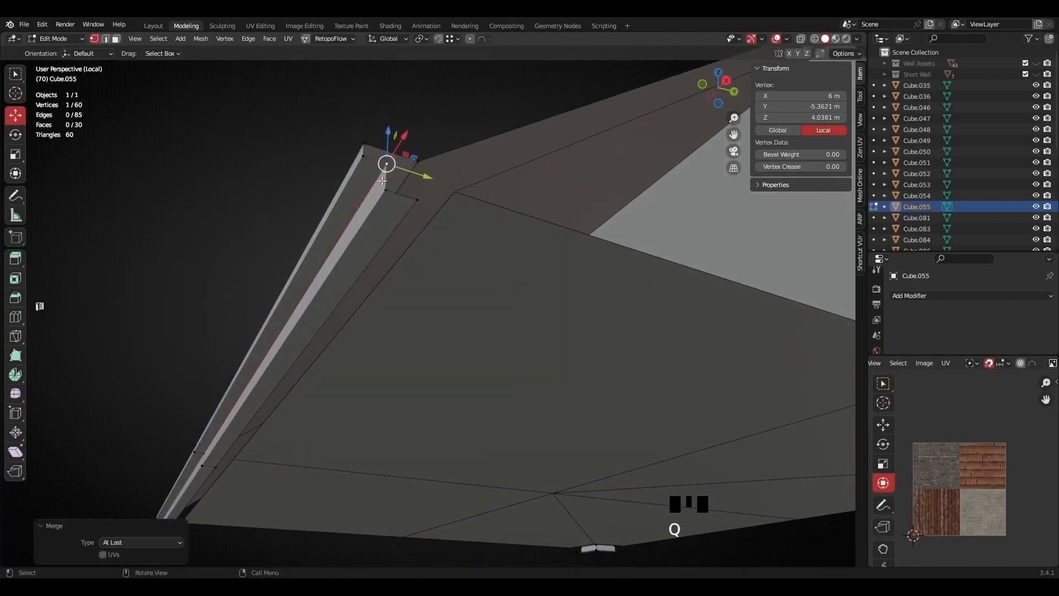
- Add a loop cut along the L-shaped underside strip at the positive X, positive Y corner, close to the lower trim's vertical faces
scroll(445, 216, "down", 4)
middle_click_drag(446, 215, 524, 289)
scroll(580, 308, "up", 3)
middle_click_drag(579, 307, 479, 258, "shift")
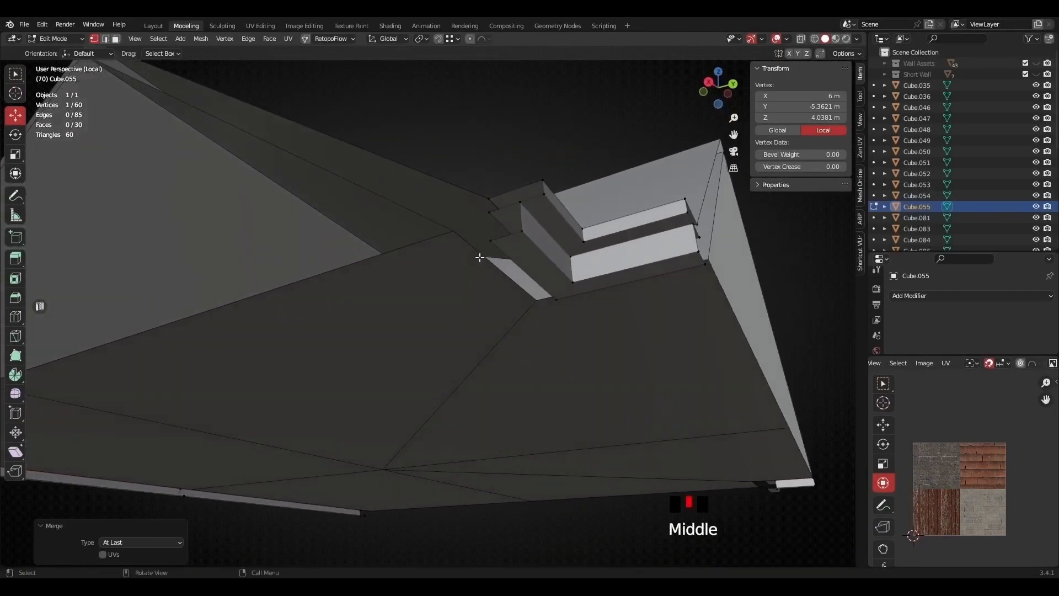
key("ctrl+r")
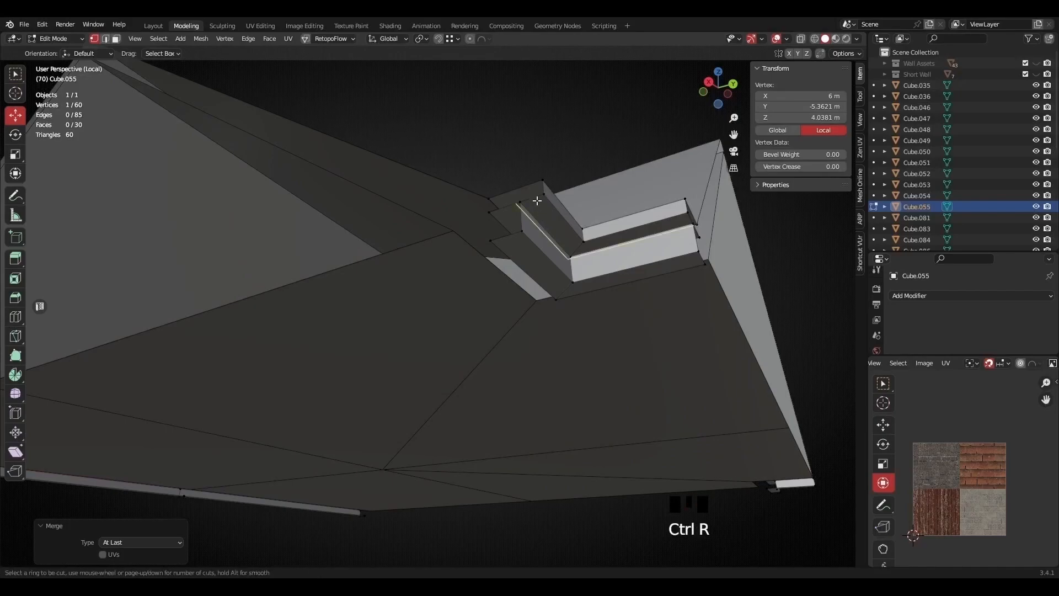
left_click(537, 200)
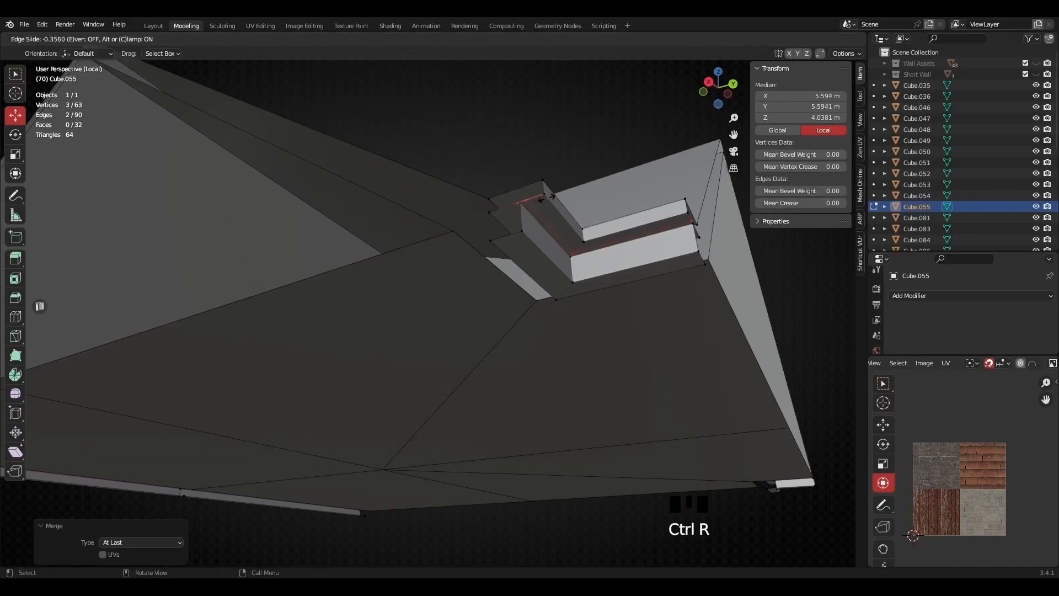
left_click(544, 199)
- Delete the two inner underside faces behind the loop cut at the positive X, positive Y trim corner
left_click(550, 229)
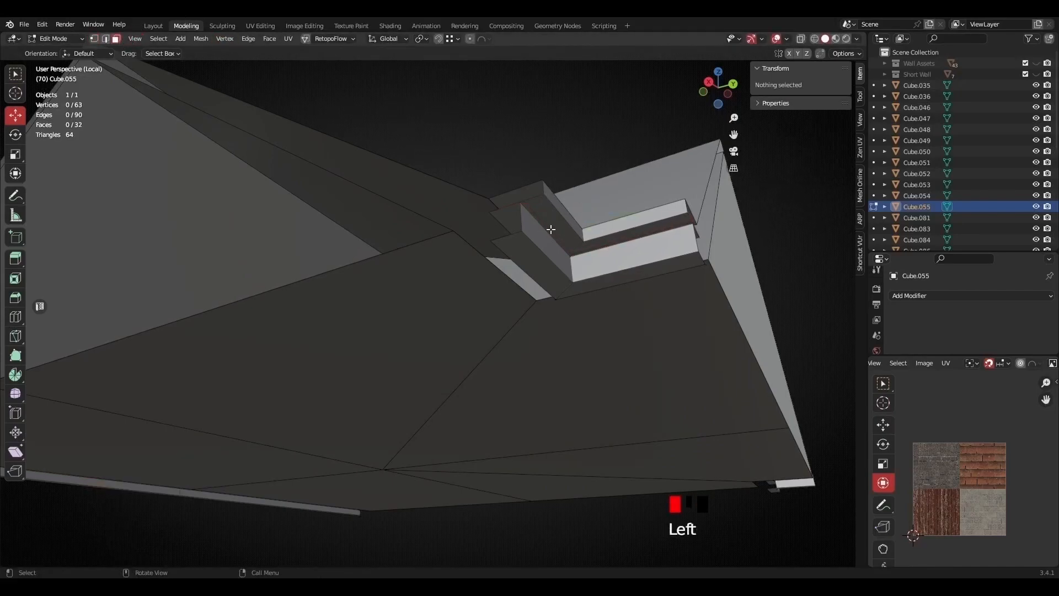
left_click(570, 255, "alt")
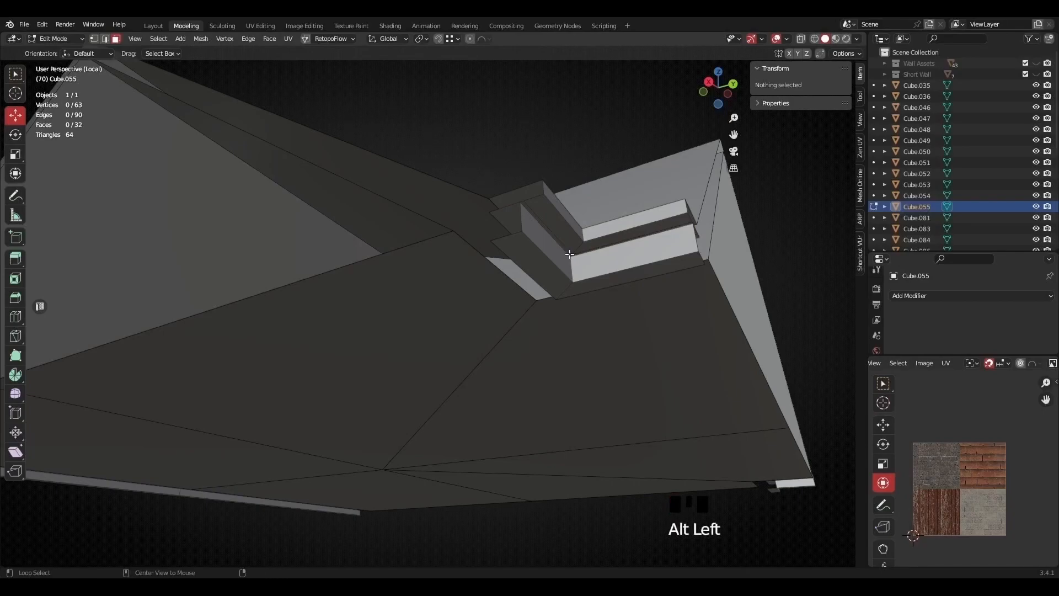
left_click(552, 235, "alt")
middle_click_drag(546, 229, 214, 247)
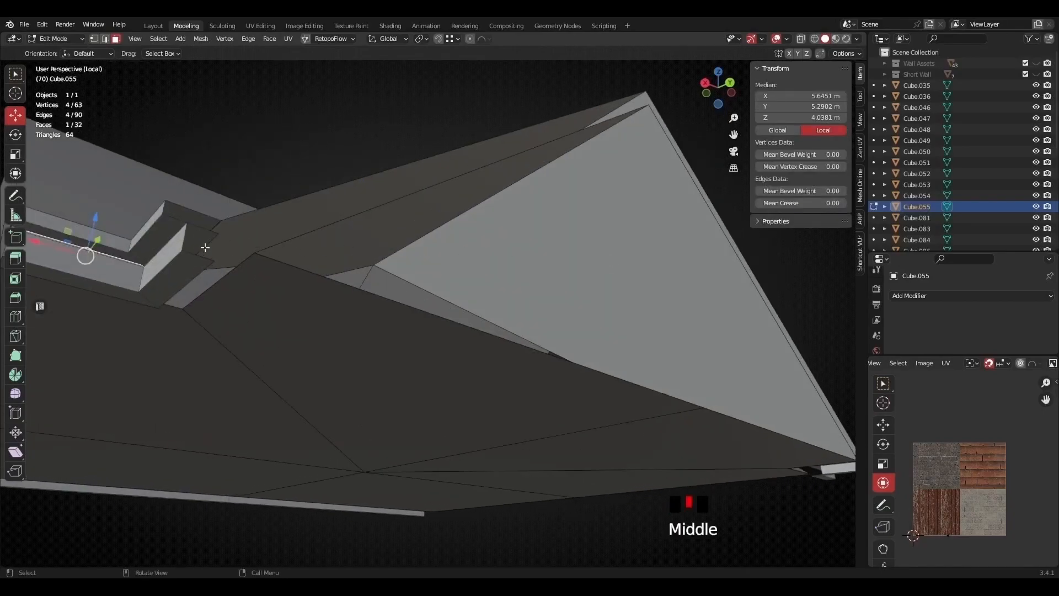
left_click(200, 245, "shift")
key("x")
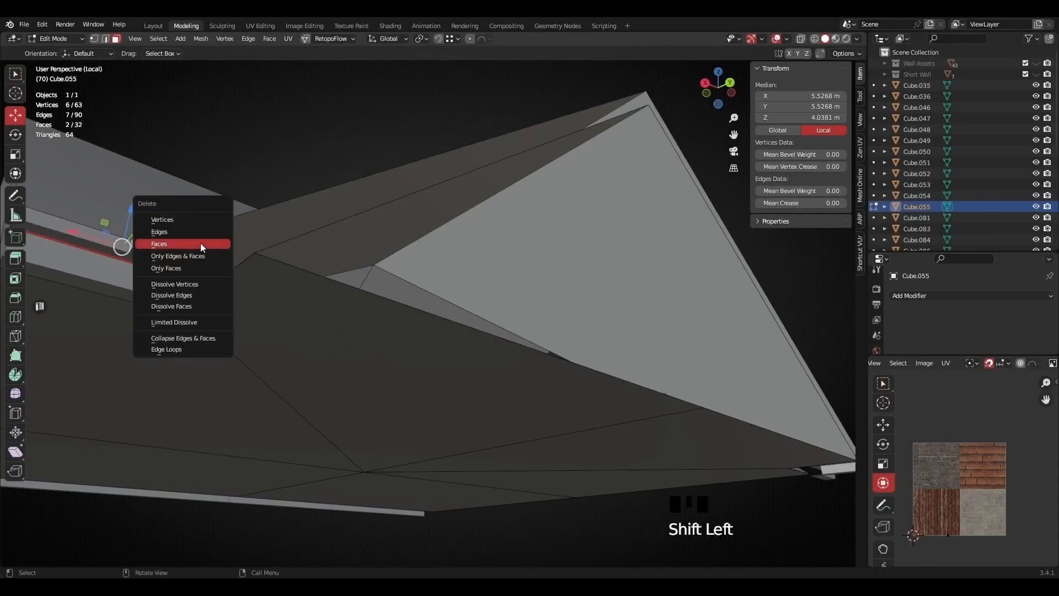
left_click(202, 243)
- Merge the overlapping vertices at the positive X end of this L-shaped corner strip, using At Last
middle_click_drag(202, 243, 374, 250, "shift")
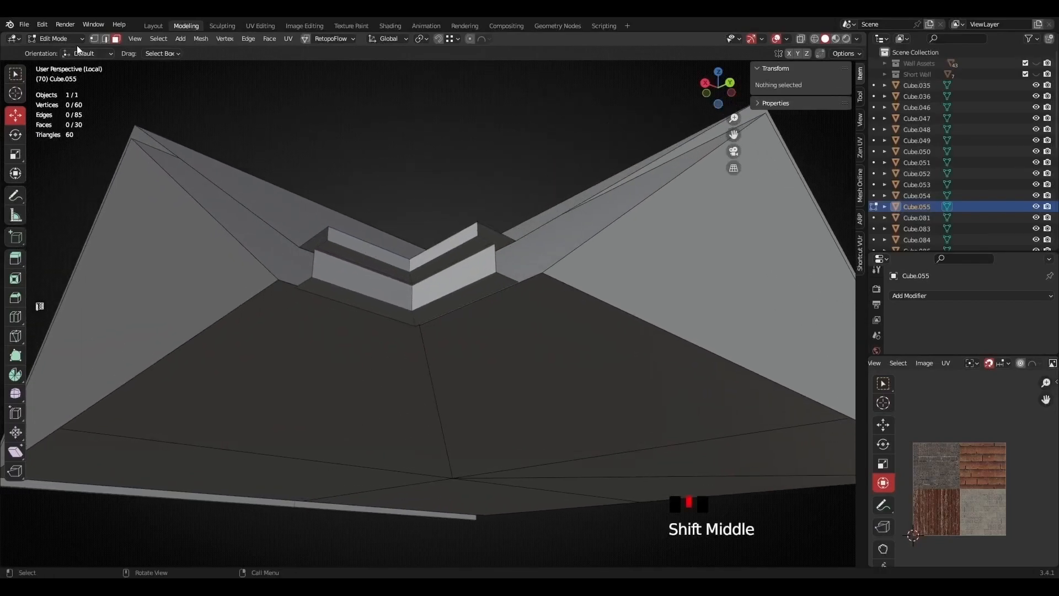
left_click(93, 39)
left_click(315, 248, "shift")
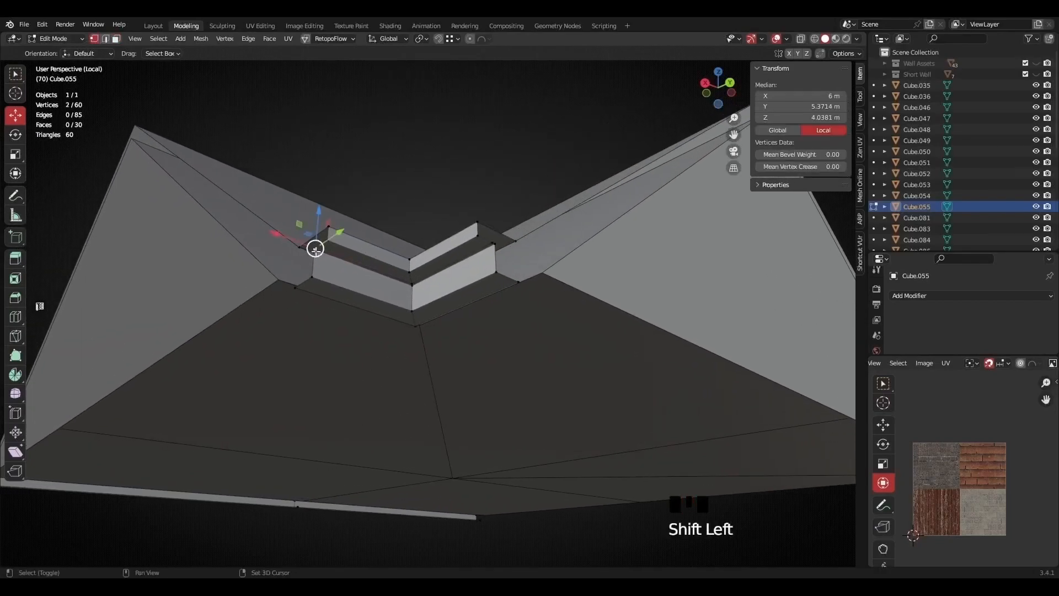
key("q")
left_click(327, 272)
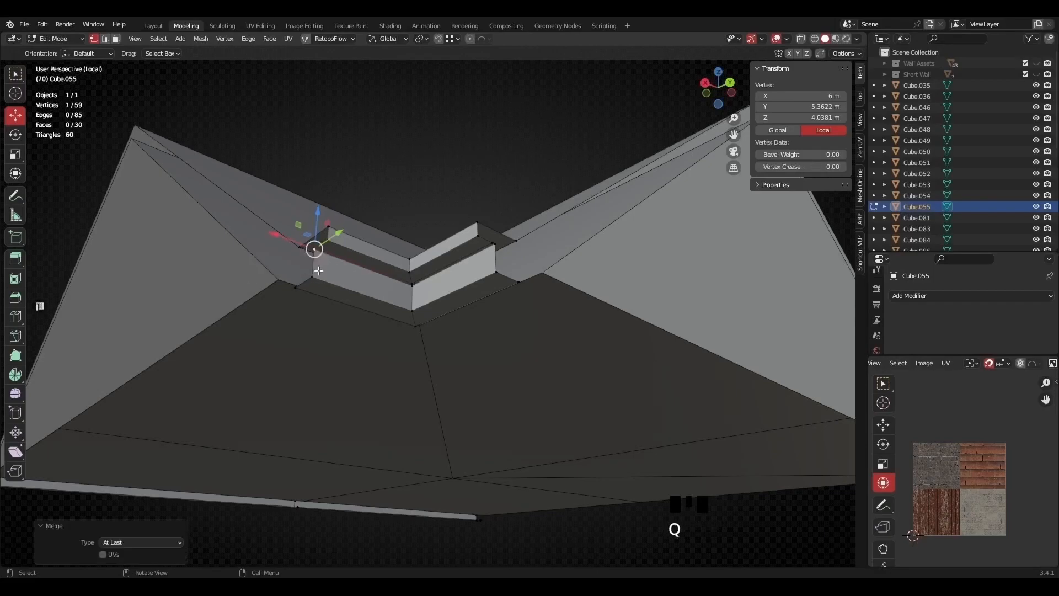
- Merge the overlapping vertex pairs at the bend and the positive Y end of the corner strip, using At Last
left_click(413, 283)
left_click(413, 284, "shift")
key("q")
left_click(413, 287)
left_click(477, 222)
left_click(493, 243, "shift")
key("q")
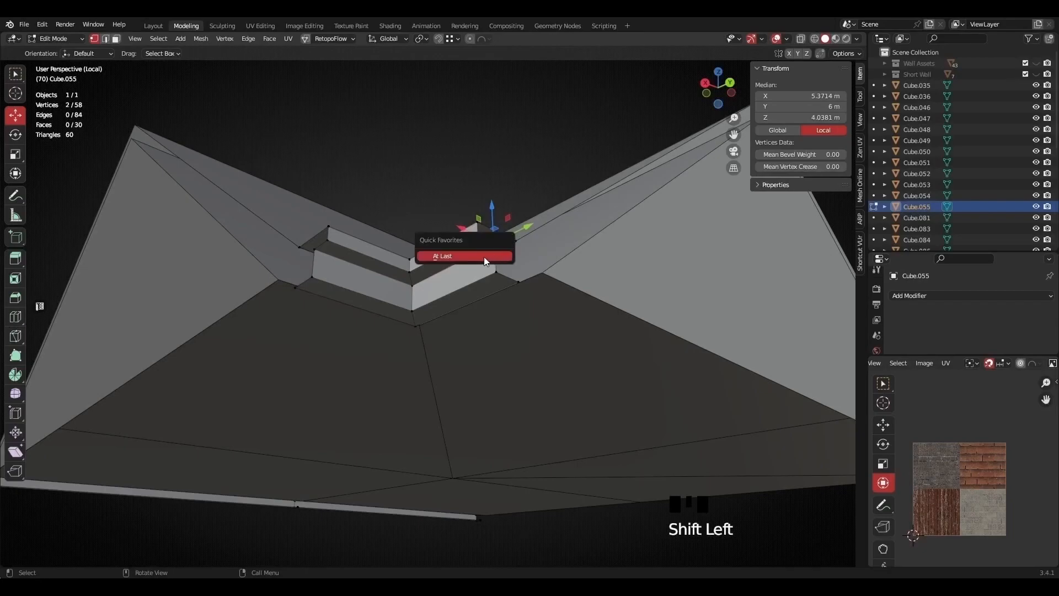
left_click(486, 254)
- Add a loop cut along the L-shaped underside strip at the negative X, positive Y corner, close to the lower trim's vertical faces
scroll(529, 277, "down", 3)
middle_click_drag(529, 277, 373, 238)
scroll(373, 239, "up", 3)
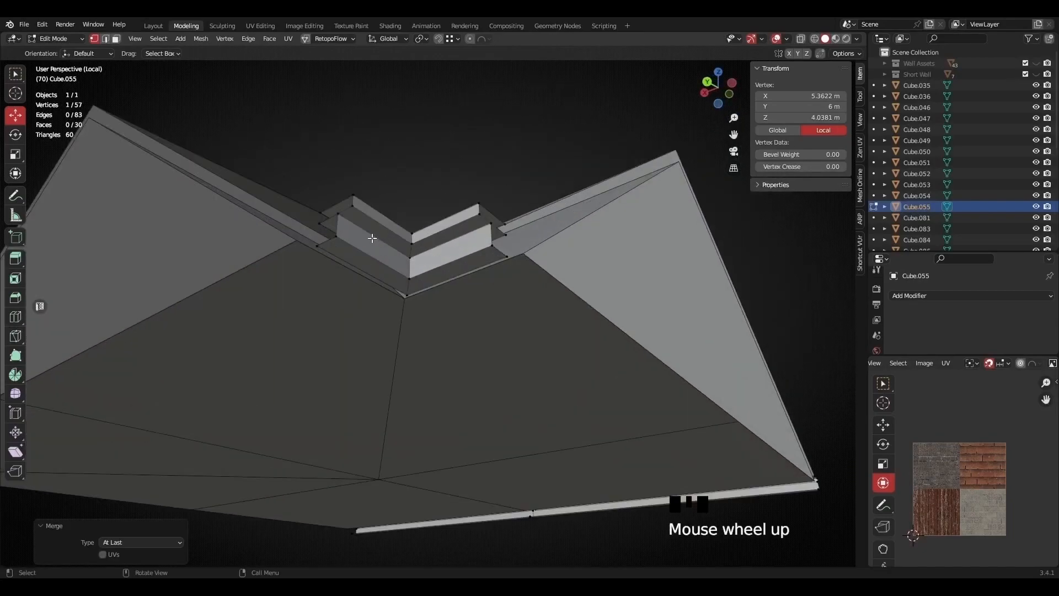
key("ctrl+r")
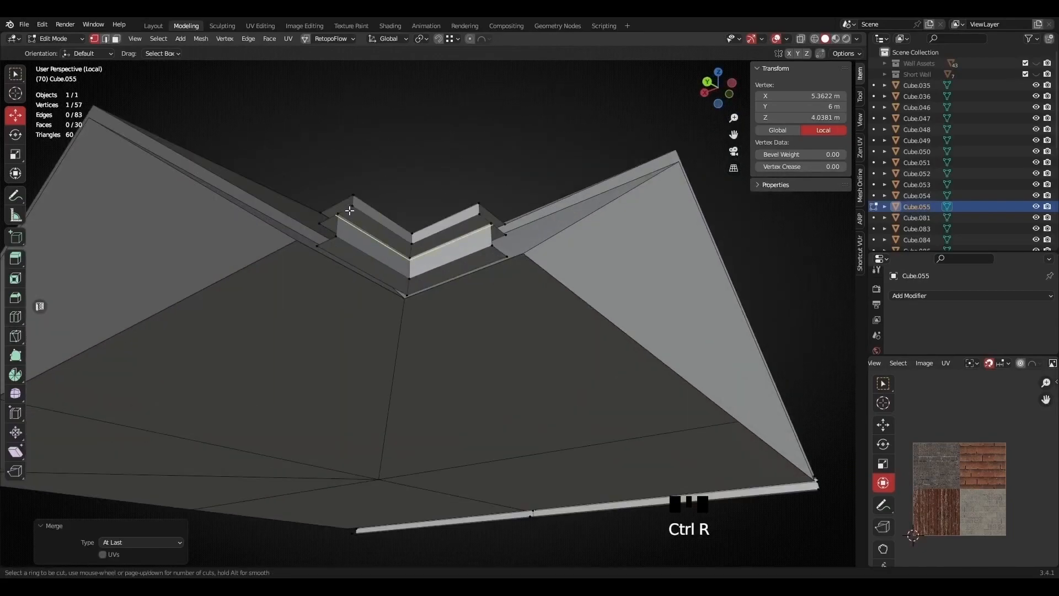
left_click(348, 212)
left_click(339, 214)
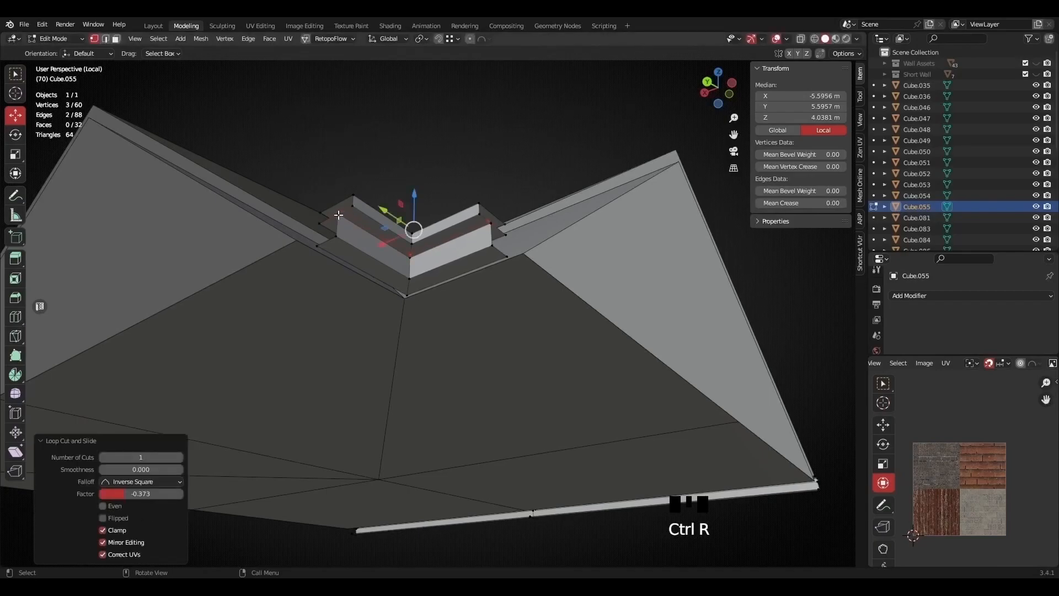
- Delete the two inner underside faces behind the loop cut at the negative X, positive Y trim corner
key("3")
left_click(332, 225)
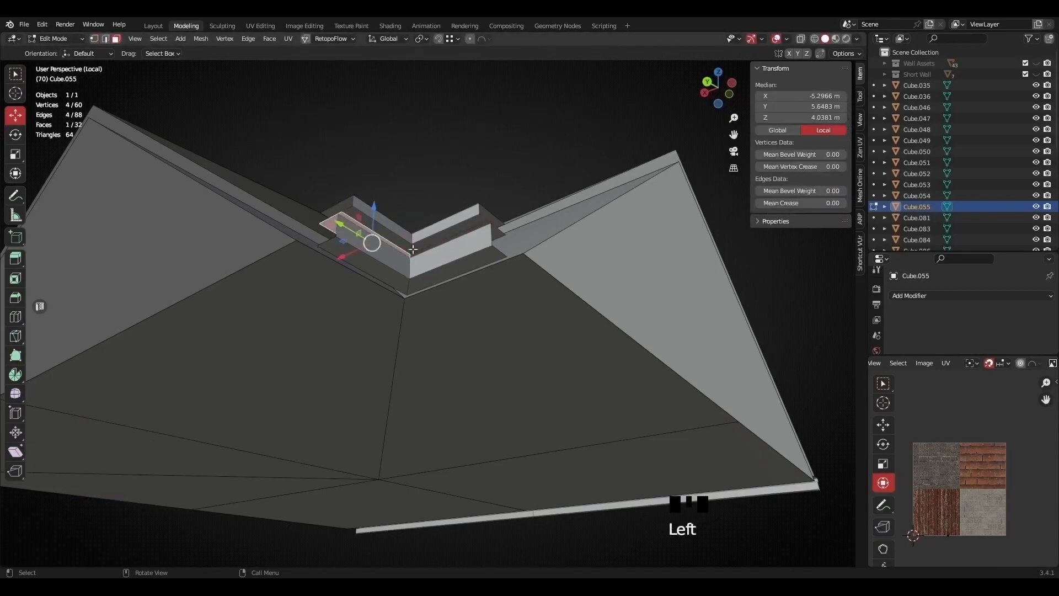
left_click(376, 237, "shift")
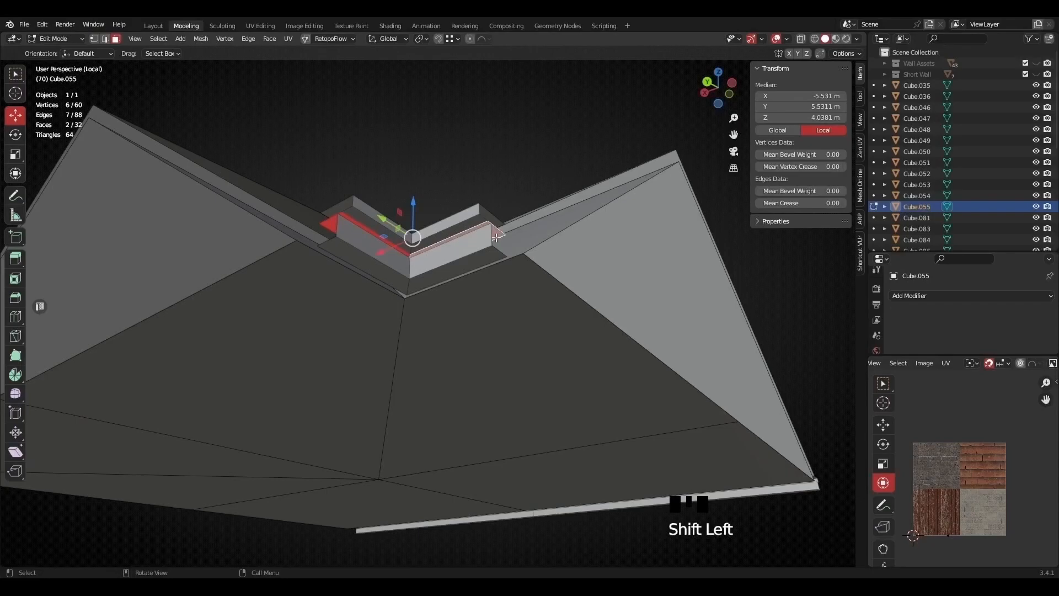
key("x")
left_click(456, 238)
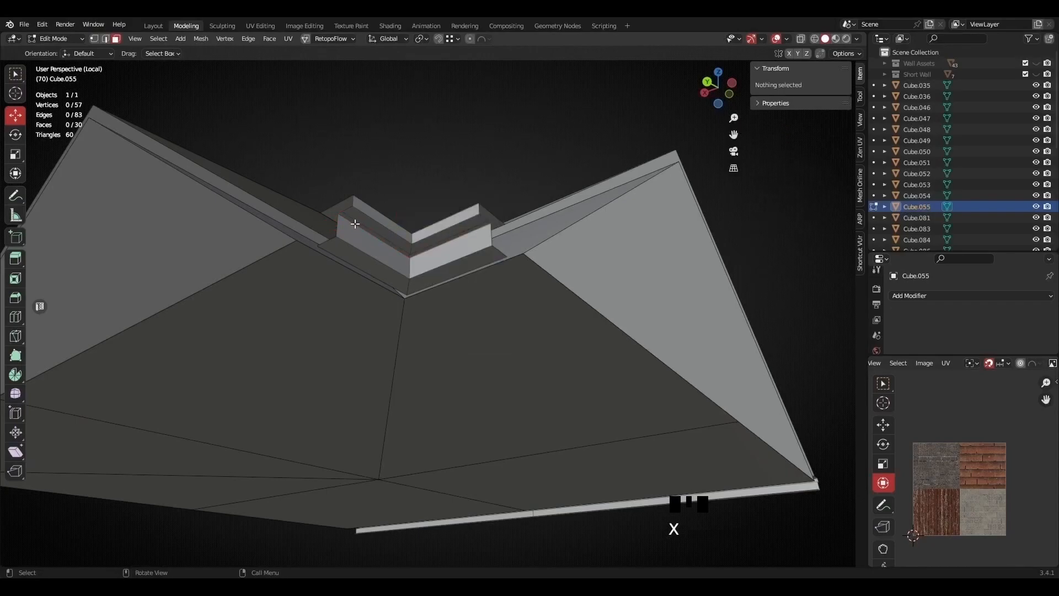
- Merge the three overlapping vertex pairs along the inner edge of the negative X, positive Y corner trim, using At Last
left_click(341, 216)
left_click(340, 214, "shift")
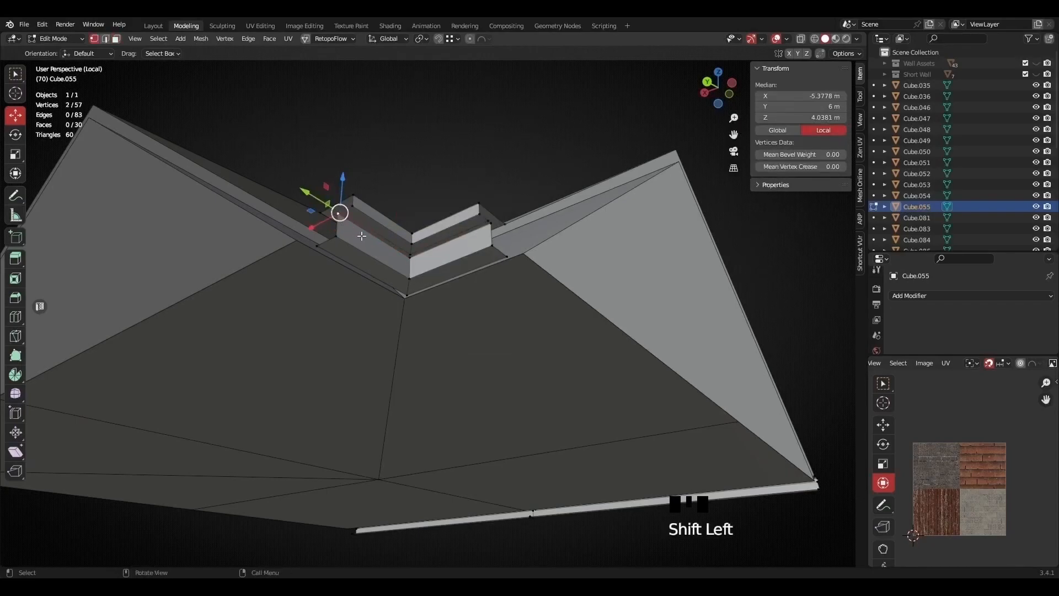
key("q")
left_click(353, 236)
left_click(409, 251)
left_click(415, 263, "shift")
key("q")
left_click(424, 264)
left_click(489, 223)
left_click(490, 223, "shift")
key("q")
left_click(489, 229)
- Dissolve the edge loop that crosses the middle of the long eave trim on the negative Y side
scroll(478, 292, "down", 2)
middle_click_drag(478, 293, 414, 386)
scroll(479, 418, "up", 3)
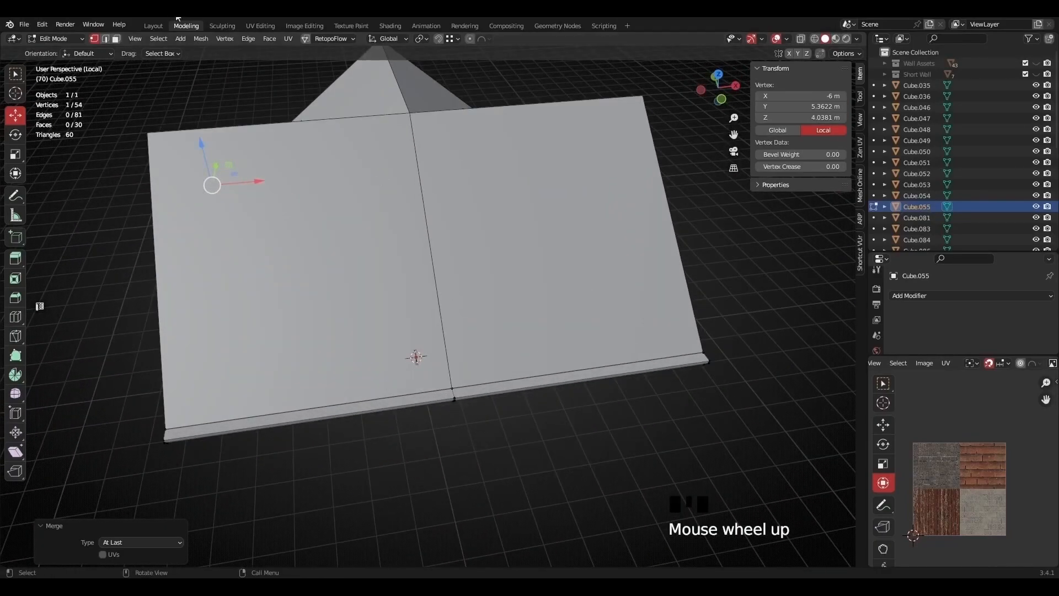
left_click(121, 64)
scroll(495, 459, "up", 2)
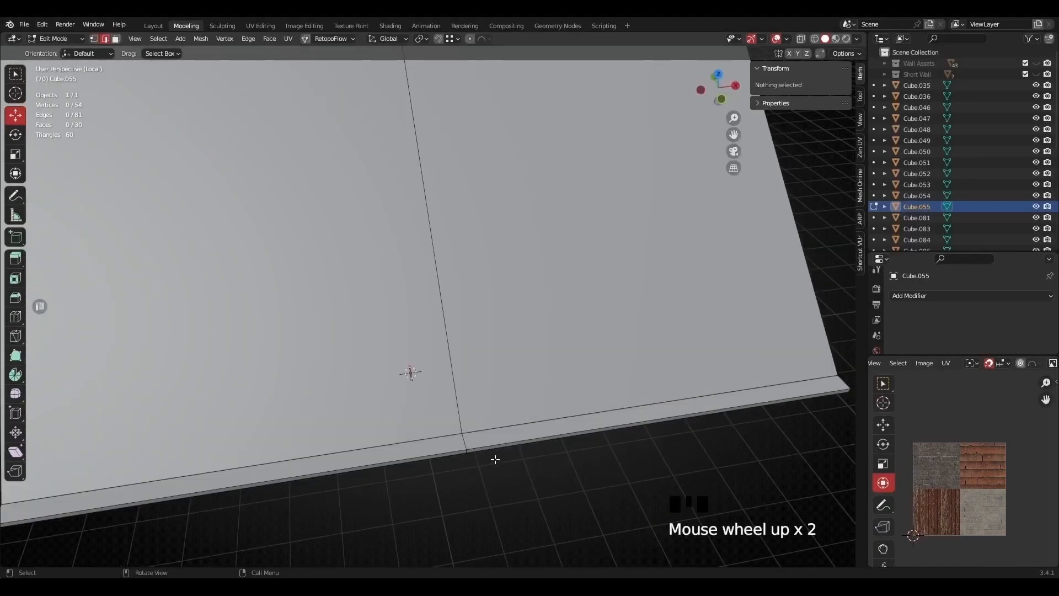
left_click(468, 445)
left_click(497, 479, "alt")
middle_click_drag(500, 482, 498, 324)
key("x")
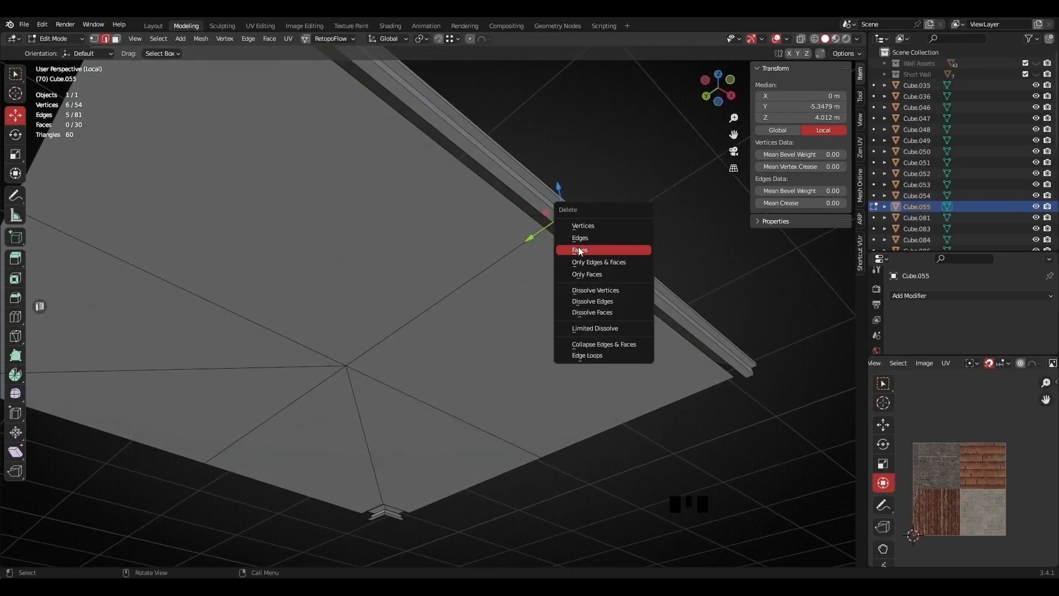
left_click(595, 301)
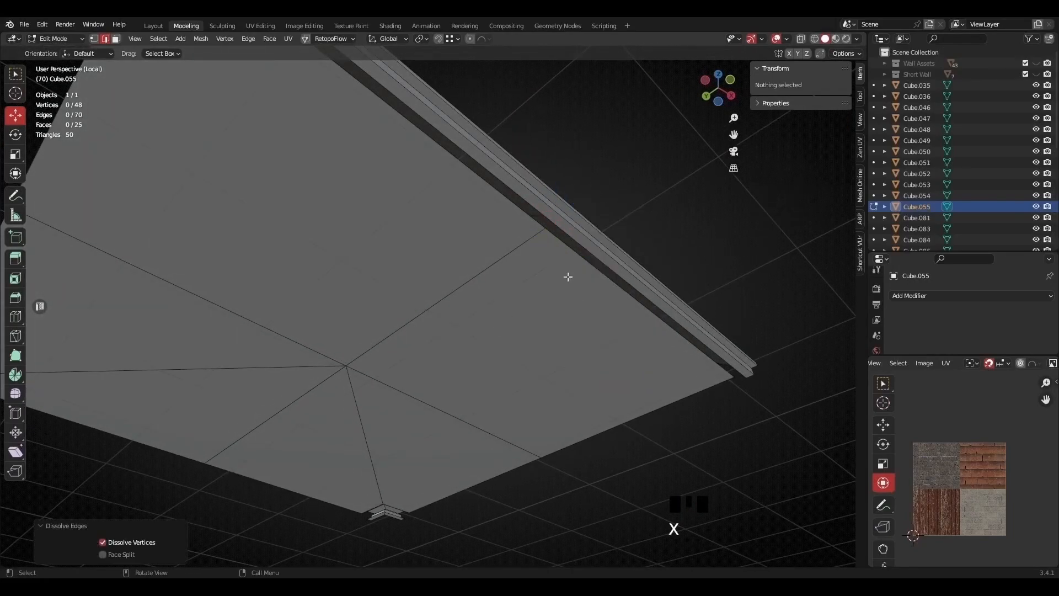
- Check the eave trim's end profile, return to Object Mode and leave local view to bring back all roof pieces
middle_click_drag(568, 277, 420, 311)
middle_click_drag(419, 311, 397, 285)
scroll(353, 295, "up", 2)
scroll(399, 300, "up", 2)
left_click(390, 303)
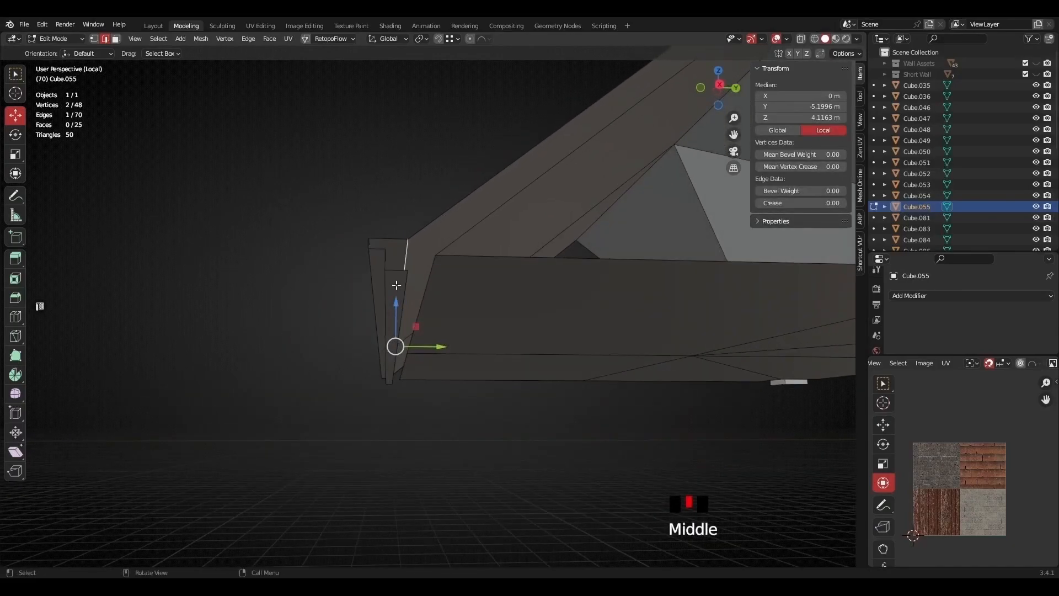
scroll(400, 290, "down", 4)
key("Tab")
scroll(524, 365, "down", 4)
middle_click_drag(524, 366, 595, 323)
key("KP_Divide")
- Duplicate the two objects of the gable roof with the arched dormer, keeping the copies in place
middle_click_drag(329, 346, 379, 273)
scroll(343, 316, "up", 2)
left_click(340, 322)
left_click(295, 338, "shift")
middle_click_drag(296, 342, 342, 314)
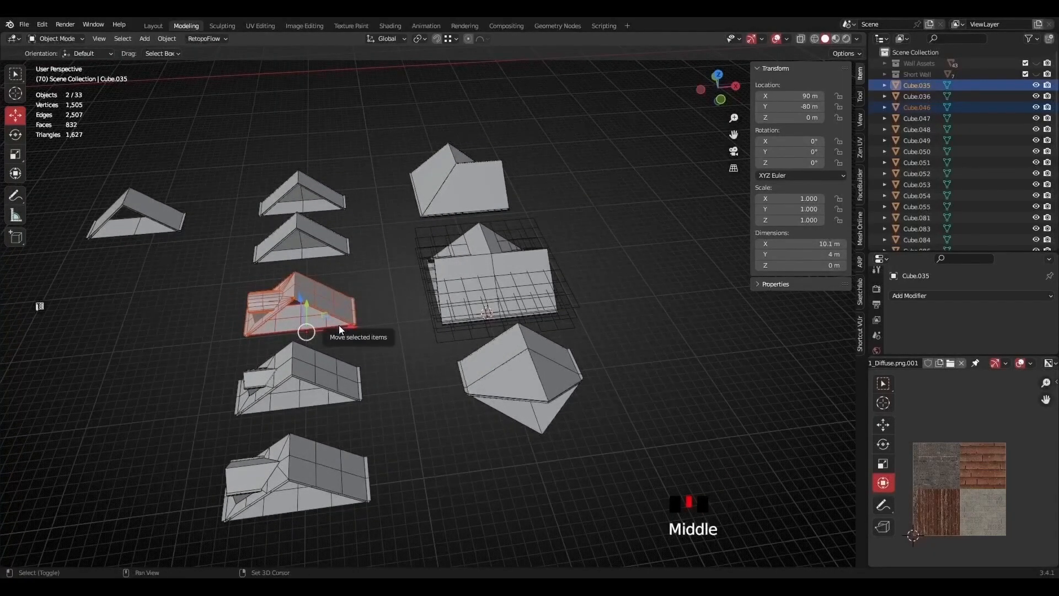
key("shift+d")
right_click(418, 325)
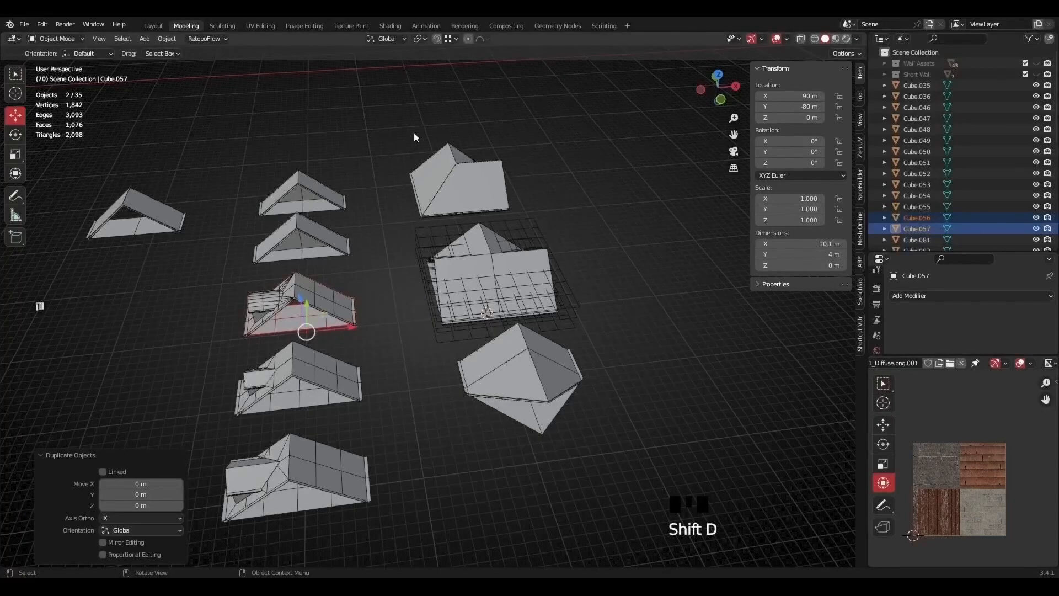
- Enable increment snapping and move the duplicated gable roof 29 m along X, beside the cross roof
left_click(456, 39)
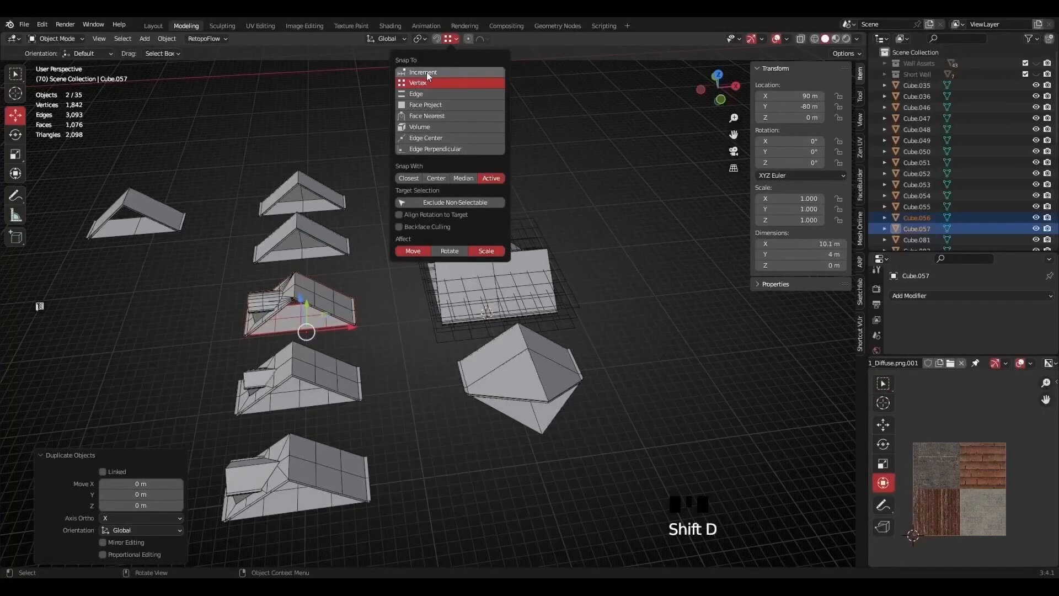
left_click(426, 72)
left_click(437, 39)
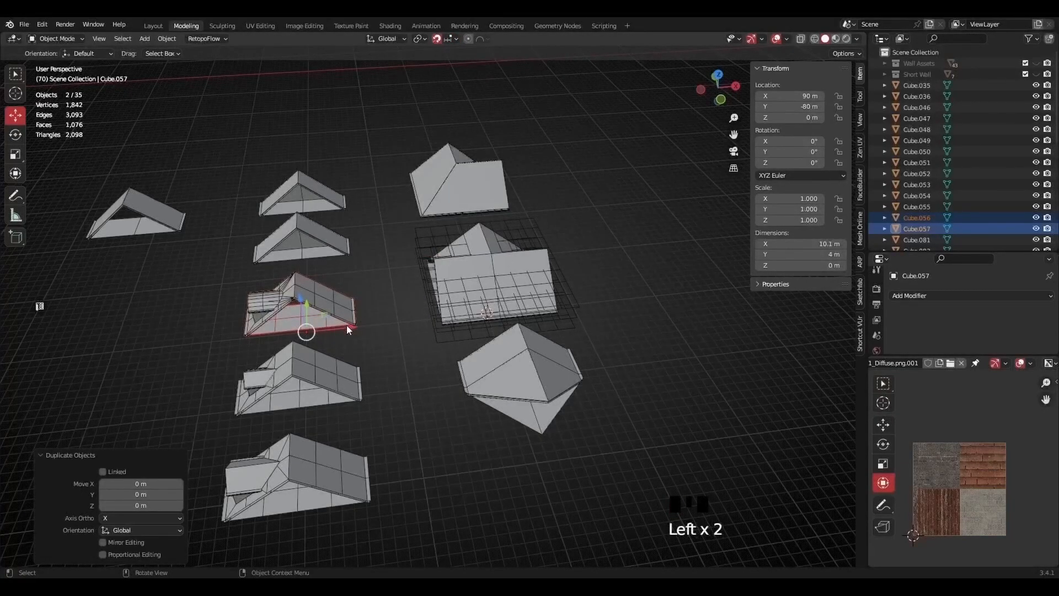
left_click_drag(347, 327, 609, 341)
middle_click_drag(609, 341, 449, 323, "shift")
scroll(126, 143, "up", 3)
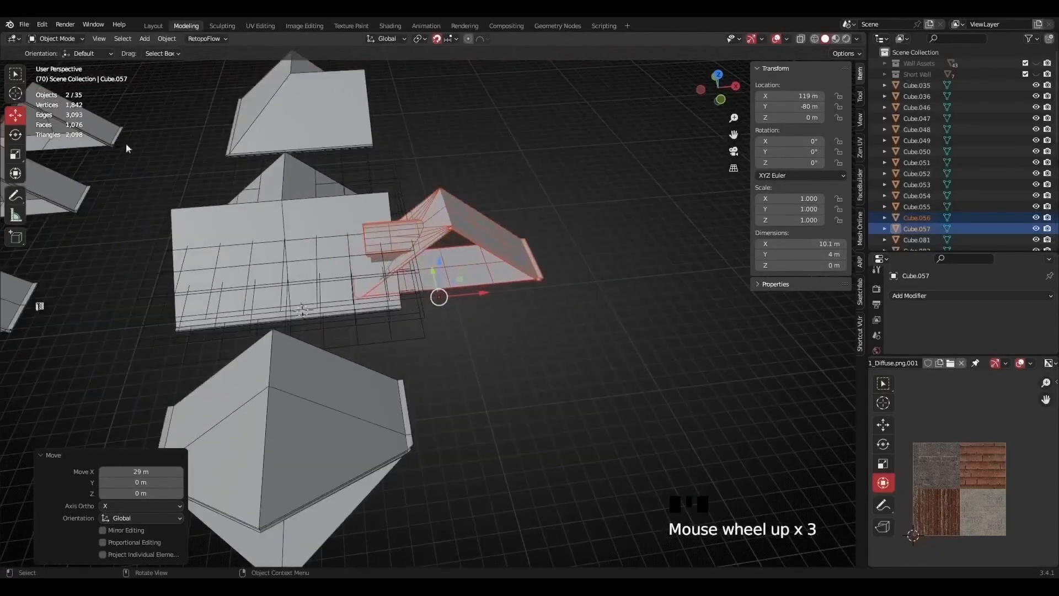
- Rotate the duplicated gable roof -90° about Z and shift it along X so it lines up with the cross roof's end
left_click(16, 135)
left_click_drag(453, 320, 421, 324)
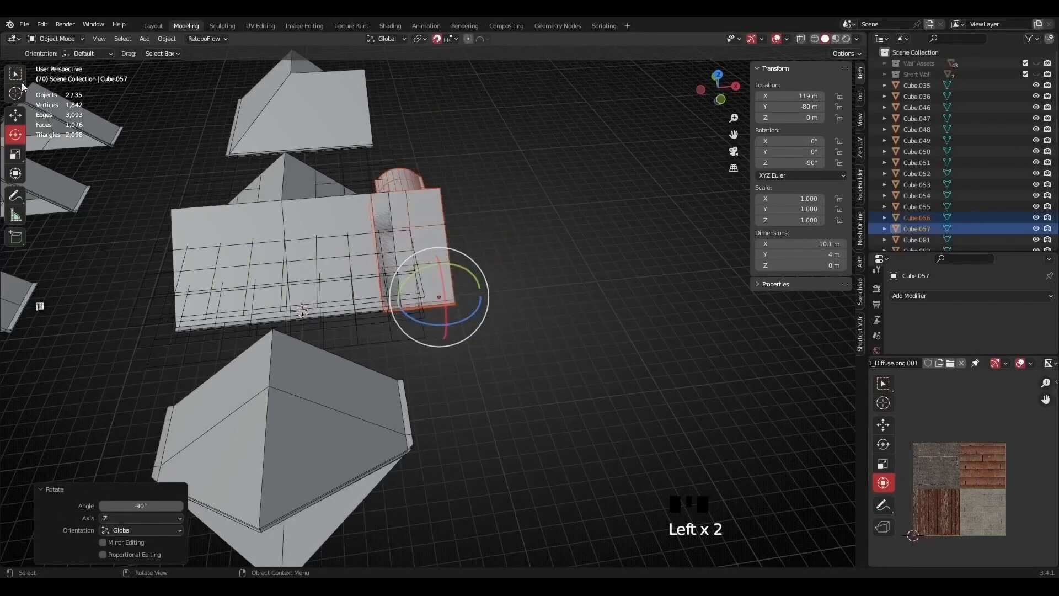
left_click(15, 115)
scroll(485, 307, "up", 1)
left_click_drag(481, 293, 508, 292)
- Add the cross roof's base, eave trim and slope objects to the selected duplicates and isolate all five in local view
middle_click_drag(508, 292, 409, 263)
scroll(355, 234, "up", 4)
scroll(451, 209, "down", 2)
left_click(601, 292, "shift")
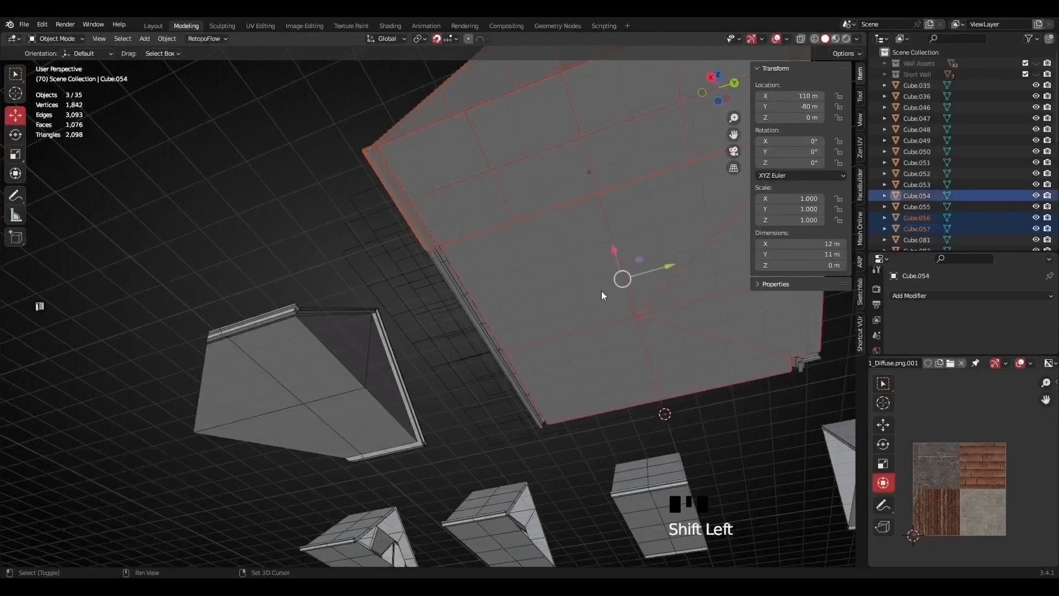
left_click(473, 315, "shift")
middle_click_drag(473, 316, 582, 239)
left_click(667, 309, "shift")
key("KP_Divide")
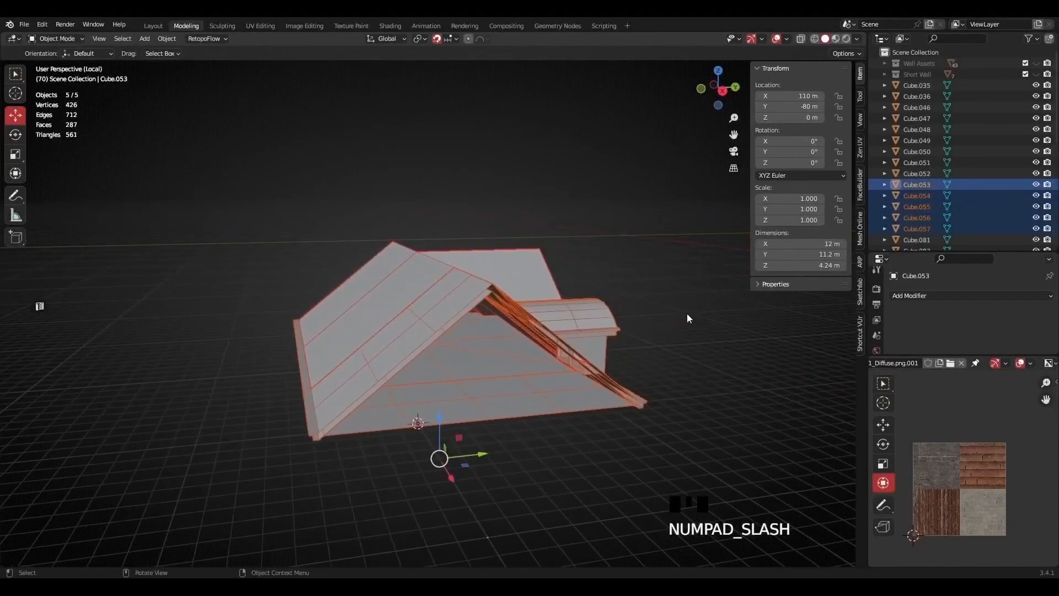
- Examine in Material Preview how the base and L-shaped corner trim meet the neighbouring gable roof at the underside corner
middle_click_drag(548, 380, 421, 236)
scroll(546, 348, "up", 3)
scroll(300, 284, "up", 3)
middle_click_drag(303, 286, 429, 319)
scroll(435, 331, "up", 5)
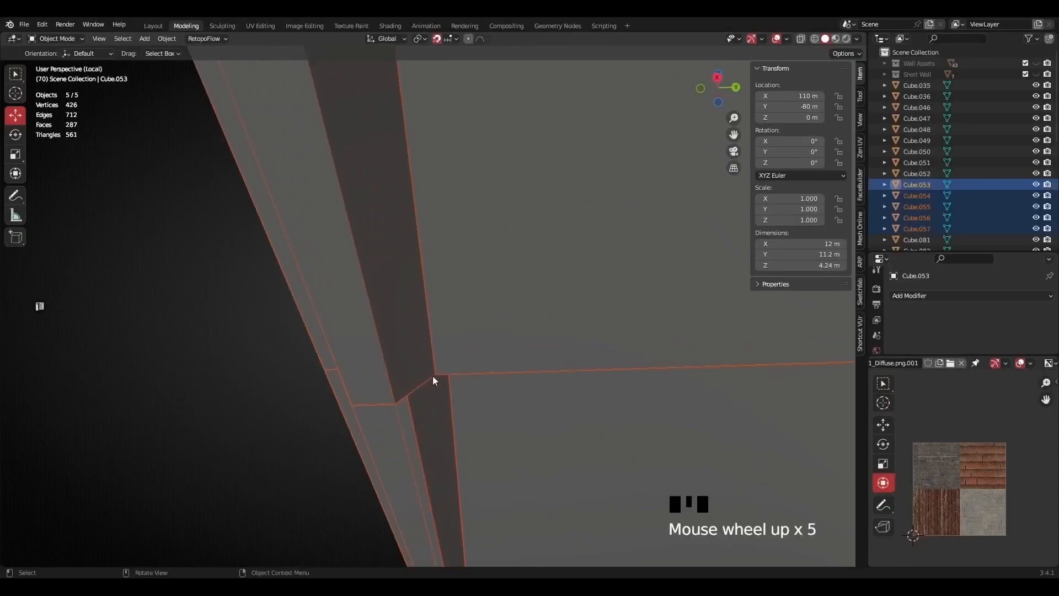
left_click(439, 376)
middle_click_drag(439, 377, 381, 160)
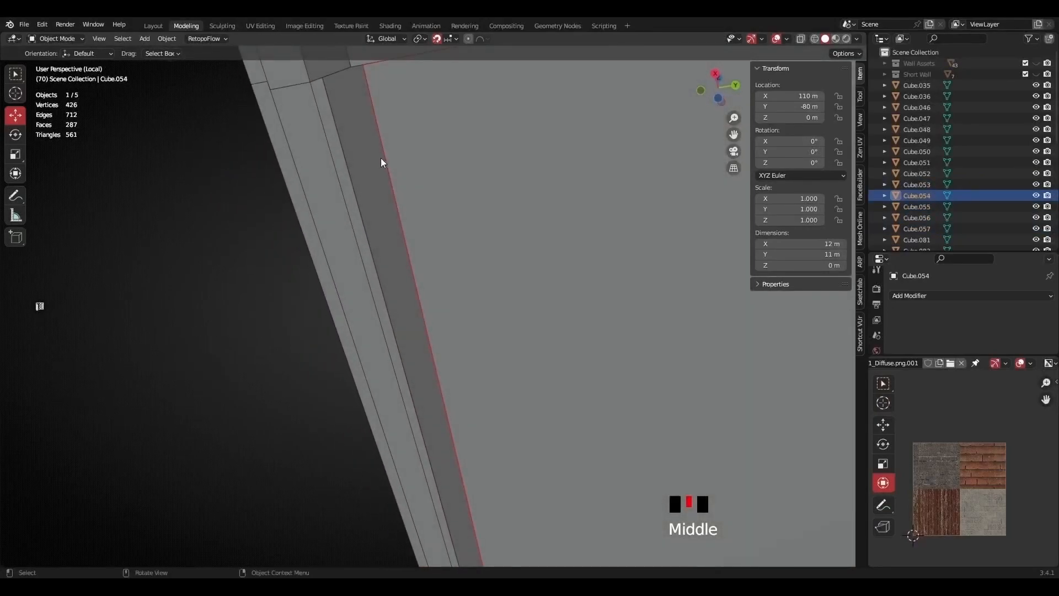
scroll(383, 168, "down", 1)
scroll(382, 167, "down", 1)
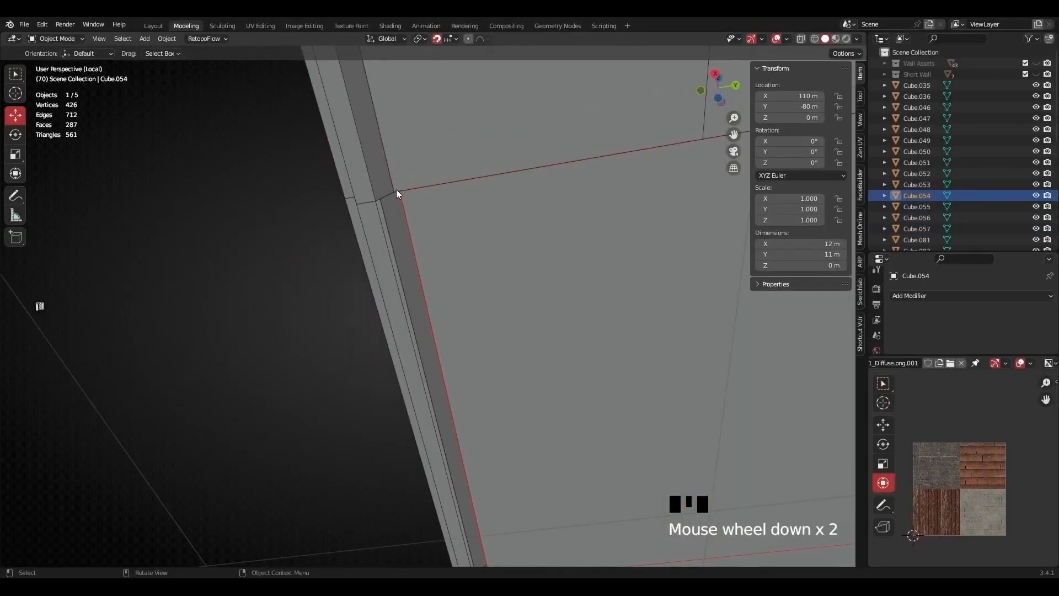
middle_click_drag(442, 222, 449, 217)
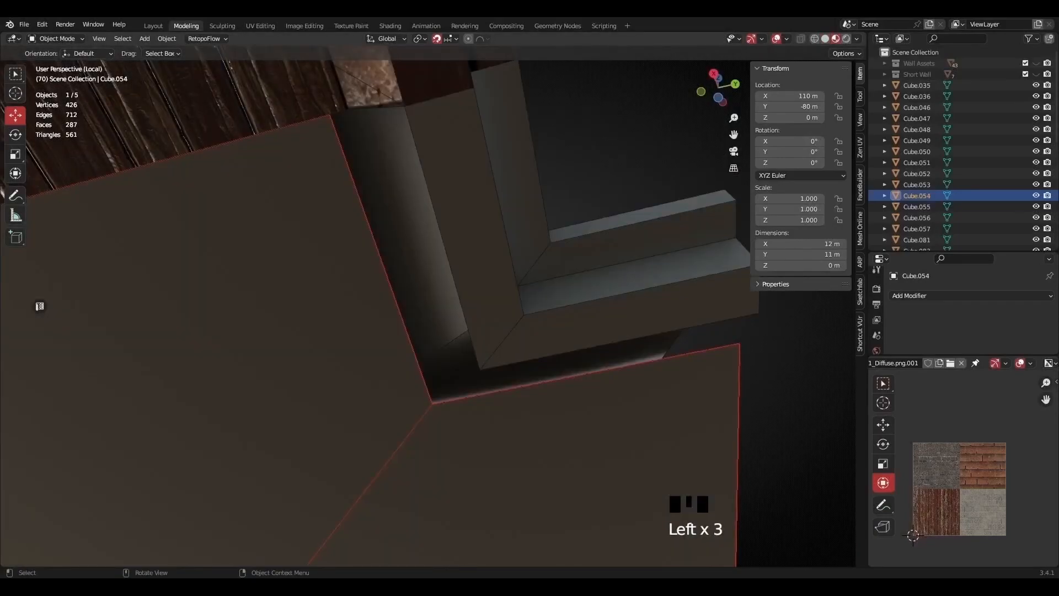
middle_click_drag(436, 249, 449, 297)
left_click(504, 386)
middle_click_drag(504, 385, 446, 353, "shift")
left_click(393, 324)
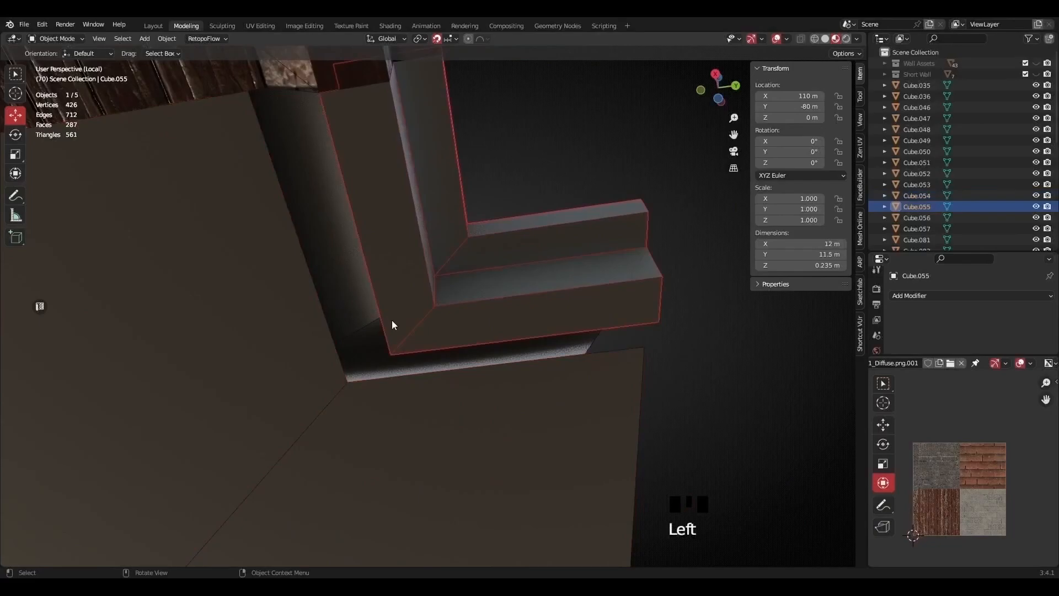
middle_click_drag(396, 325, 443, 375)
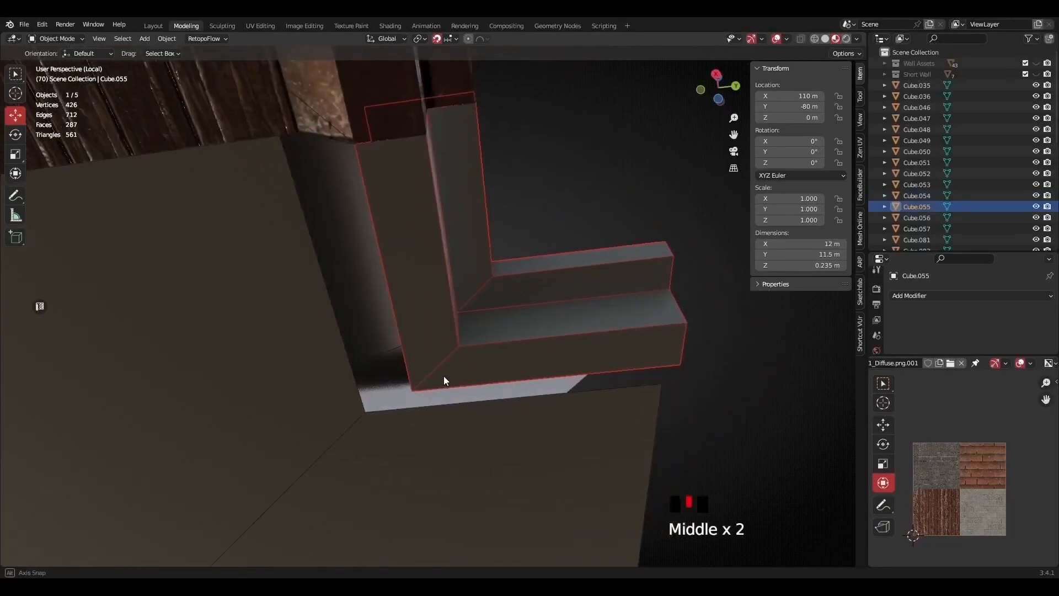
- Join the cross roof's flat base object into its eave trim object
left_click(279, 354)
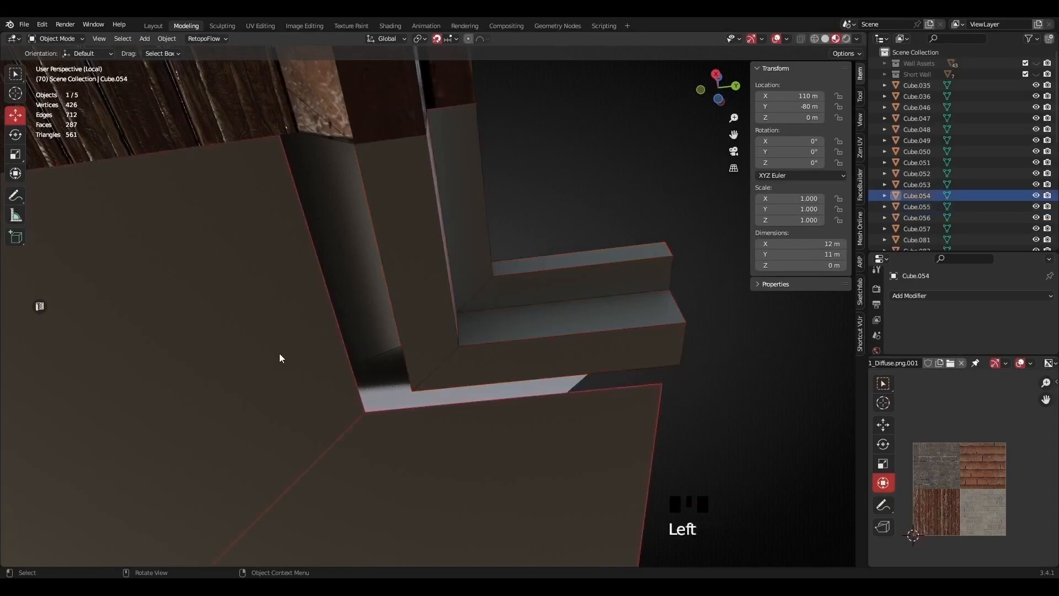
left_click(447, 375, "shift")
scroll(436, 403, "down", 8)
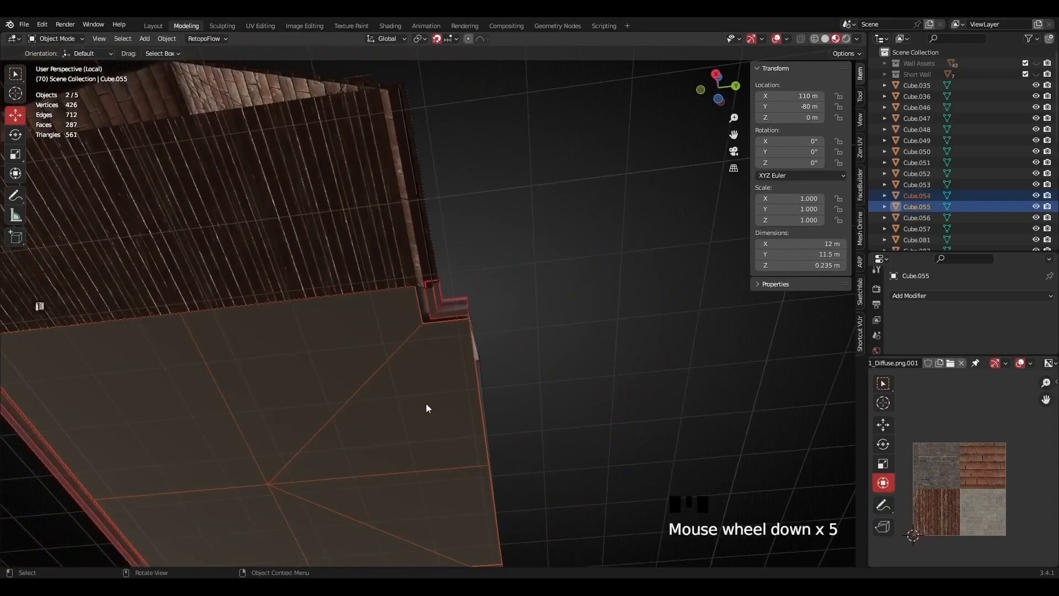
scroll(409, 412, "up", 4)
scroll(413, 411, "up", 1)
key("ctrl")
key("ctrl+j")
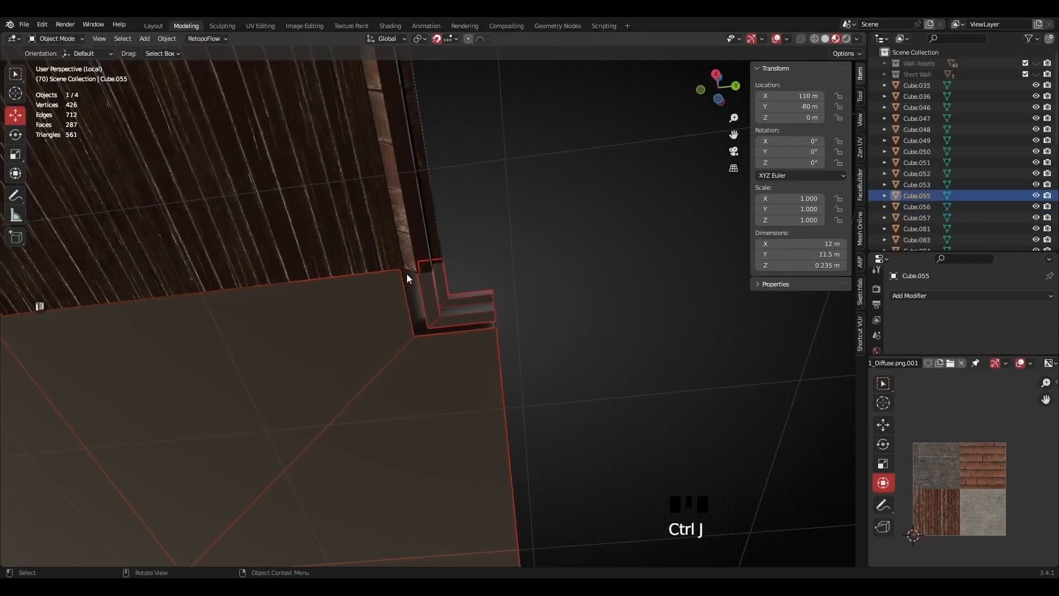
- Fill the L-shaped underside gap between the base and the positive X, positive Y corner trim with two faces
scroll(422, 330, "up", 2)
key("Tab")
scroll(414, 337, "up", 1)
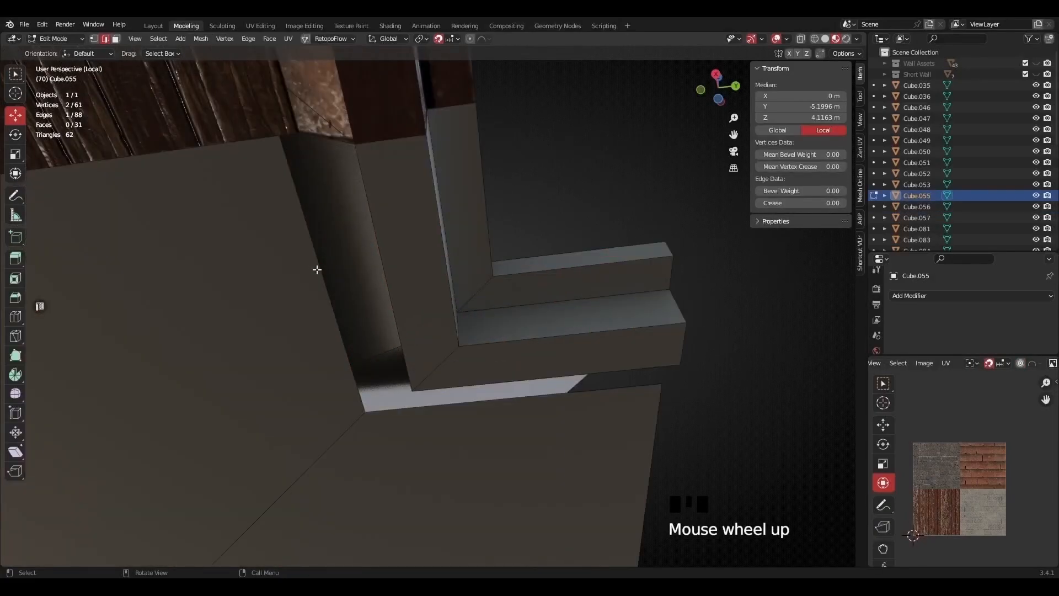
left_click(302, 205)
left_click(367, 194, "shift")
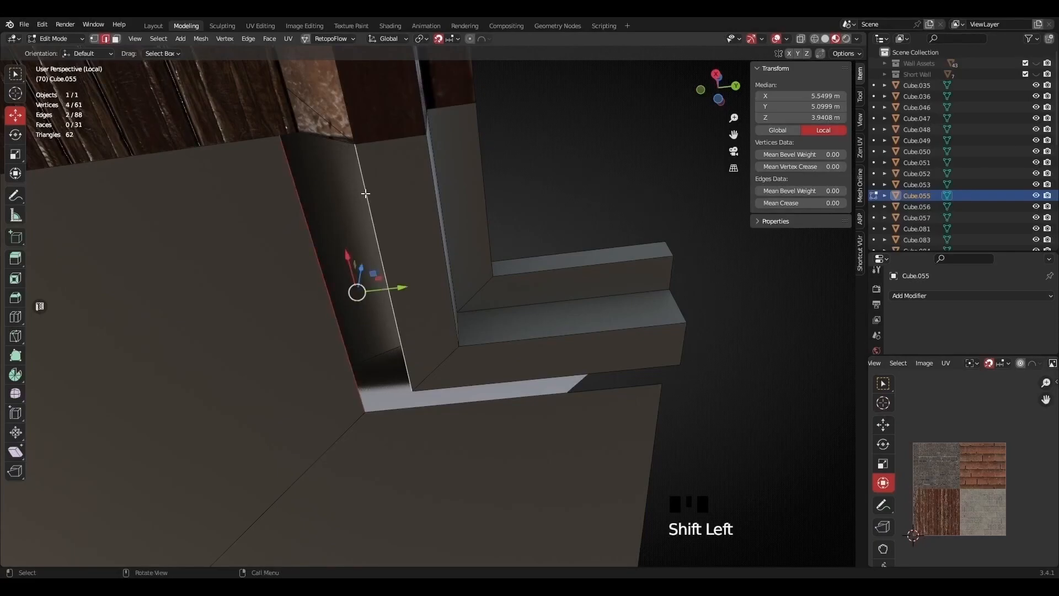
key("f")
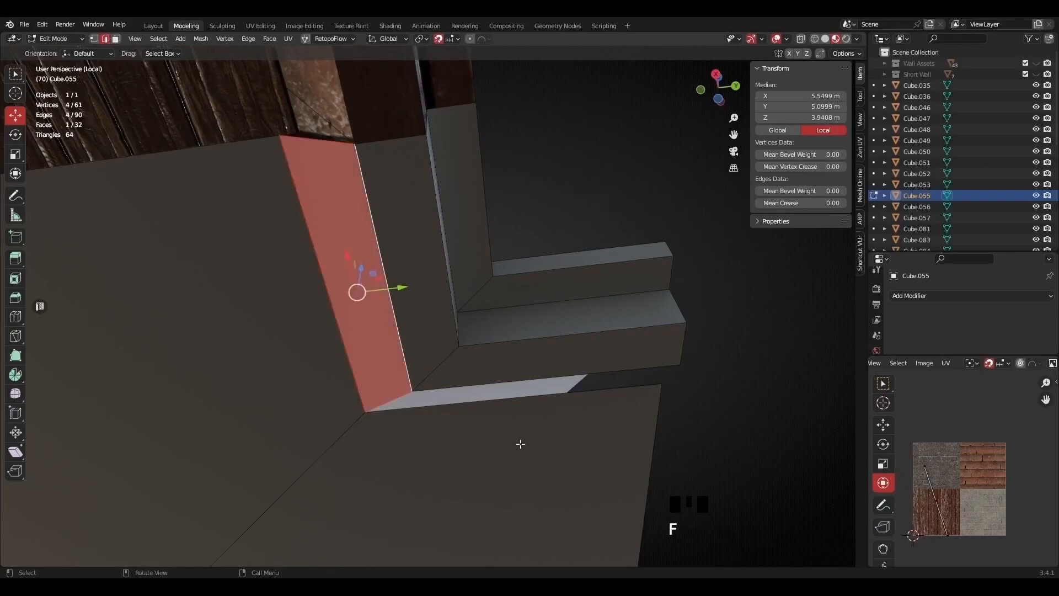
left_click(518, 399)
left_click(525, 383, "shift")
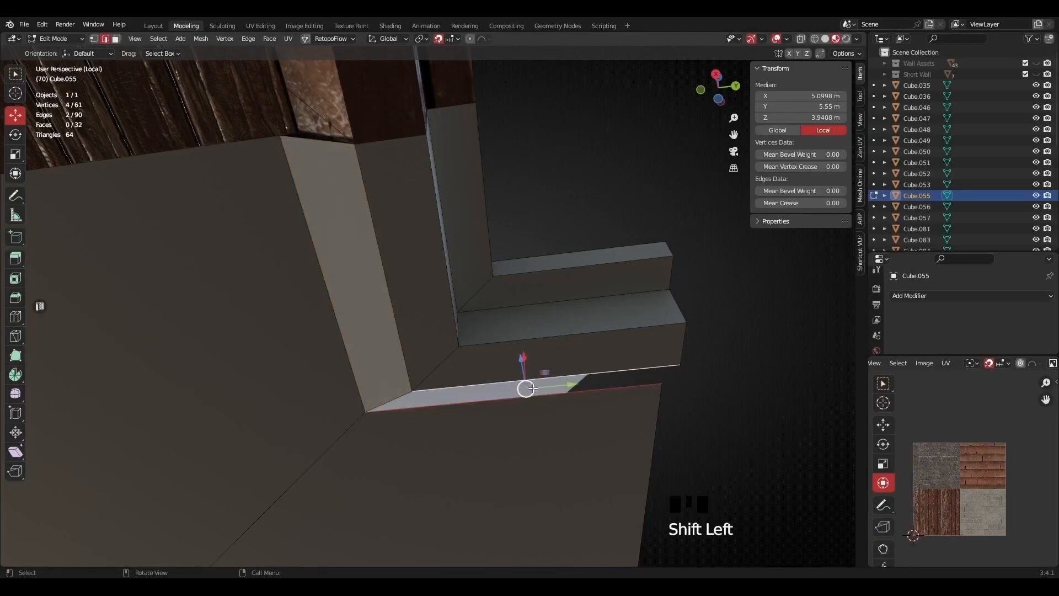
key("f")
- Examine how the new underside face's end edge lines up with the neighbouring gable roof's textured trim
left_click(311, 136)
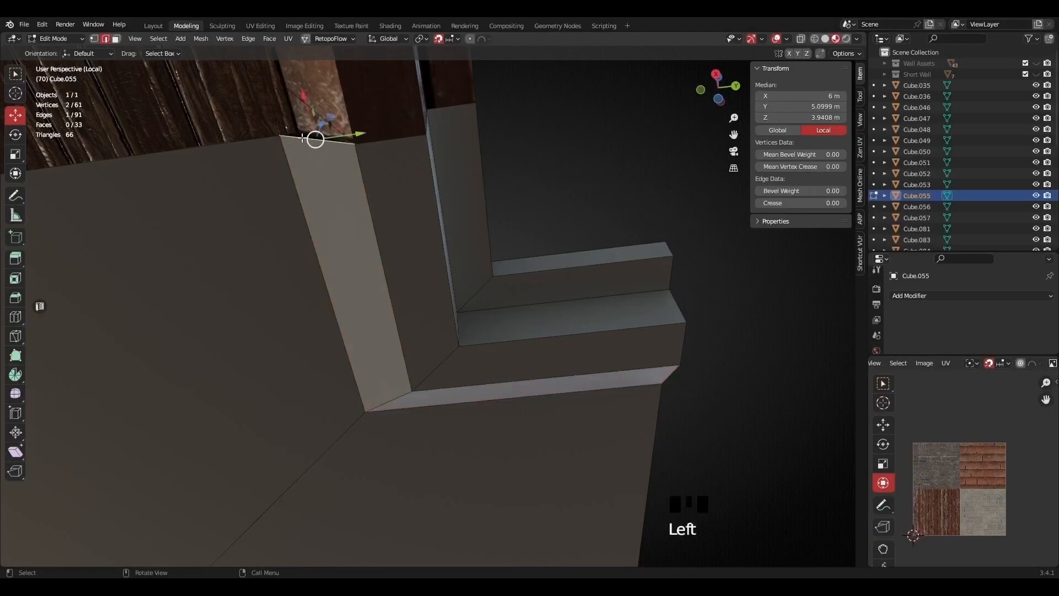
middle_click_drag(314, 135, 376, 334, "shift")
scroll(376, 334, "up", 1)
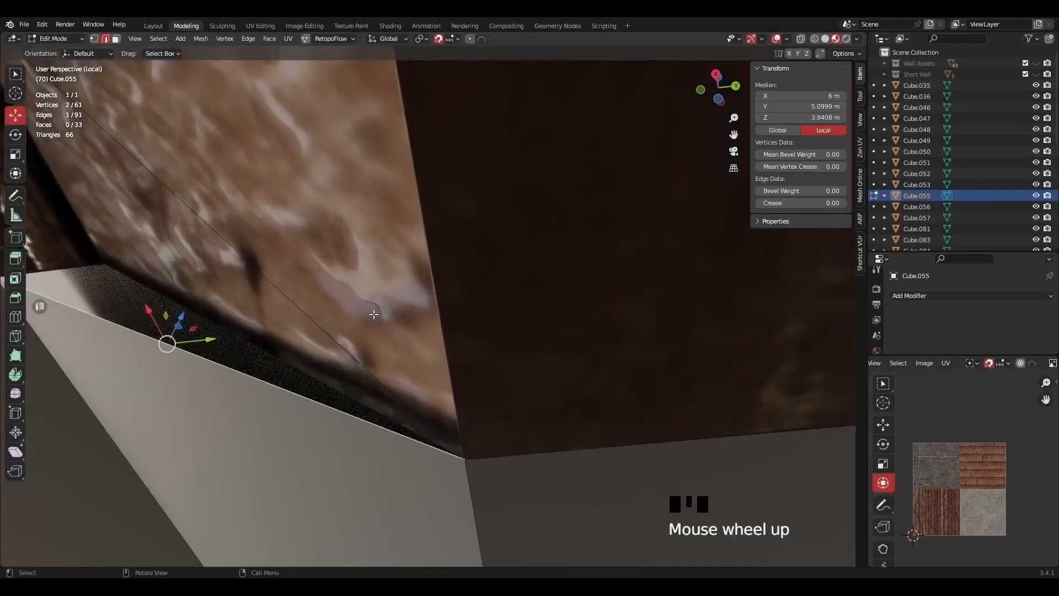
scroll(364, 331, "down", 2)
scroll(369, 306, "up", 1)
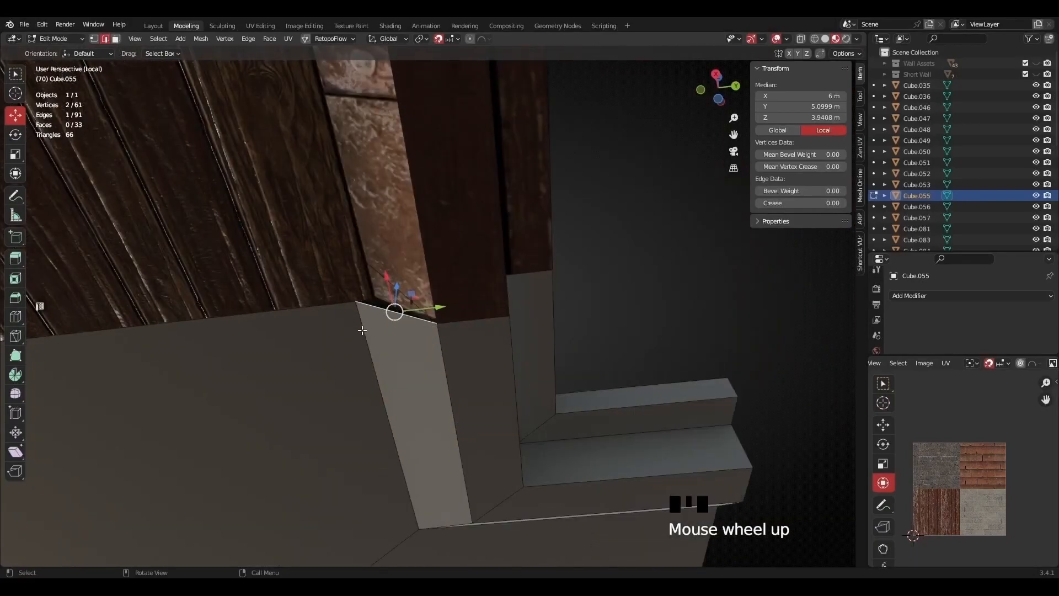
left_click(363, 330)
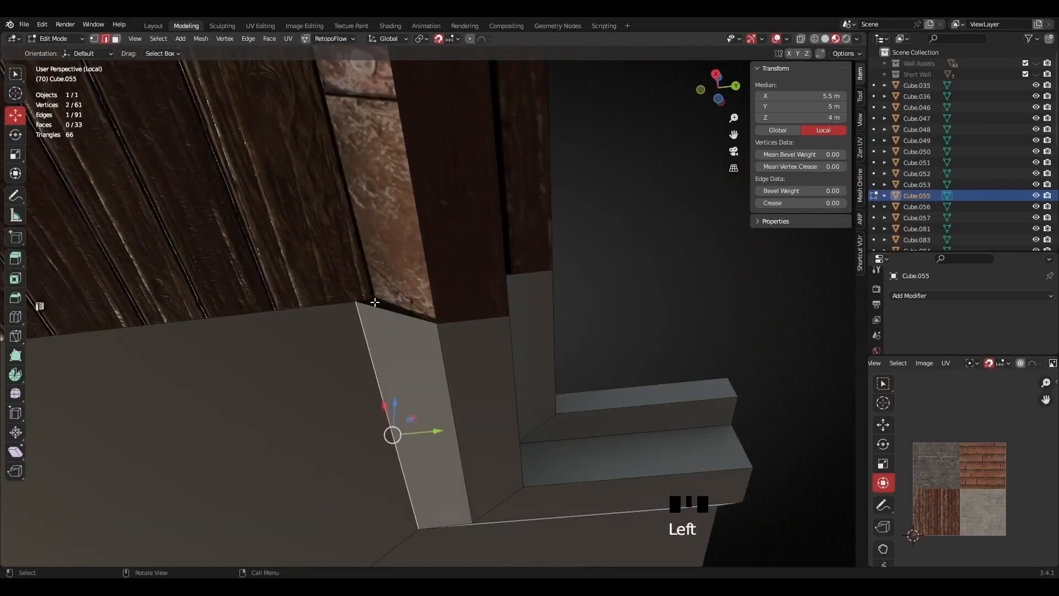
left_click(369, 279)
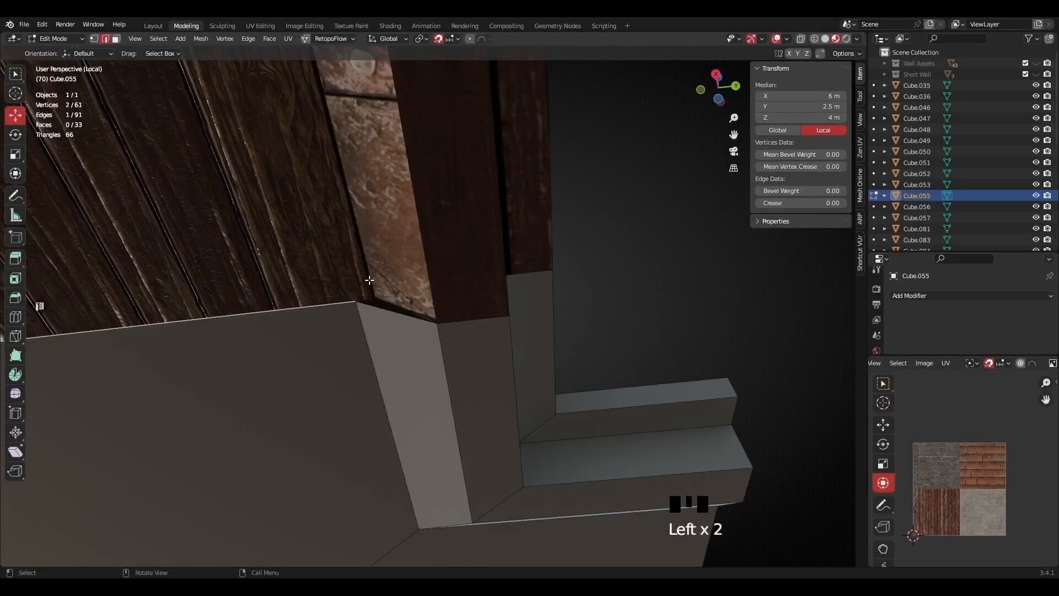
left_click(319, 193)
scroll(331, 336, "up", 1)
scroll(329, 346, "down", 2)
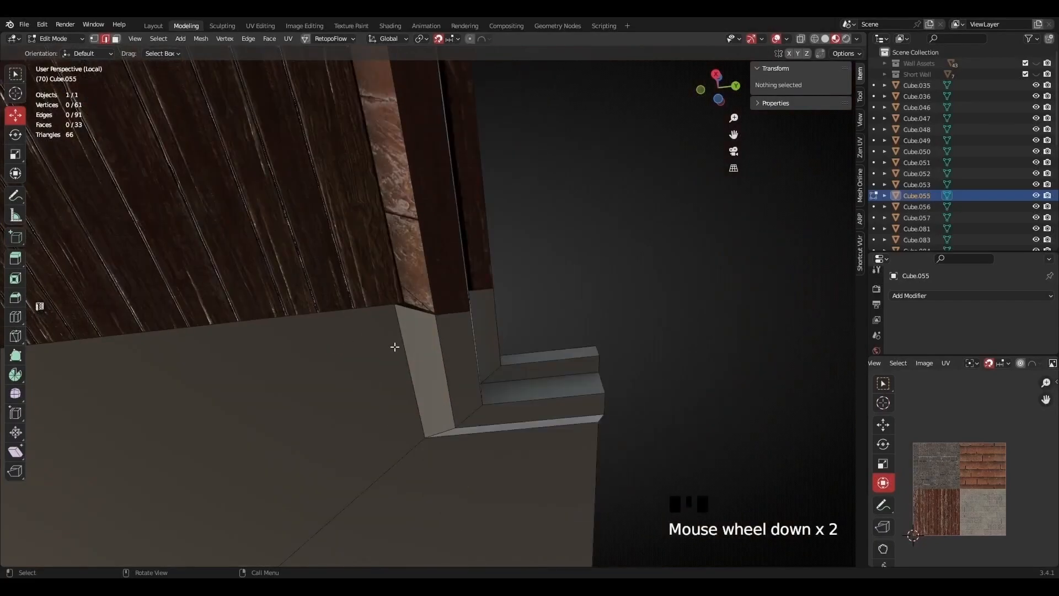
- Try an edge loop along the L-shaped underside face with a slide factor of -0.400, and undo it
scroll(395, 350, "up", 1)
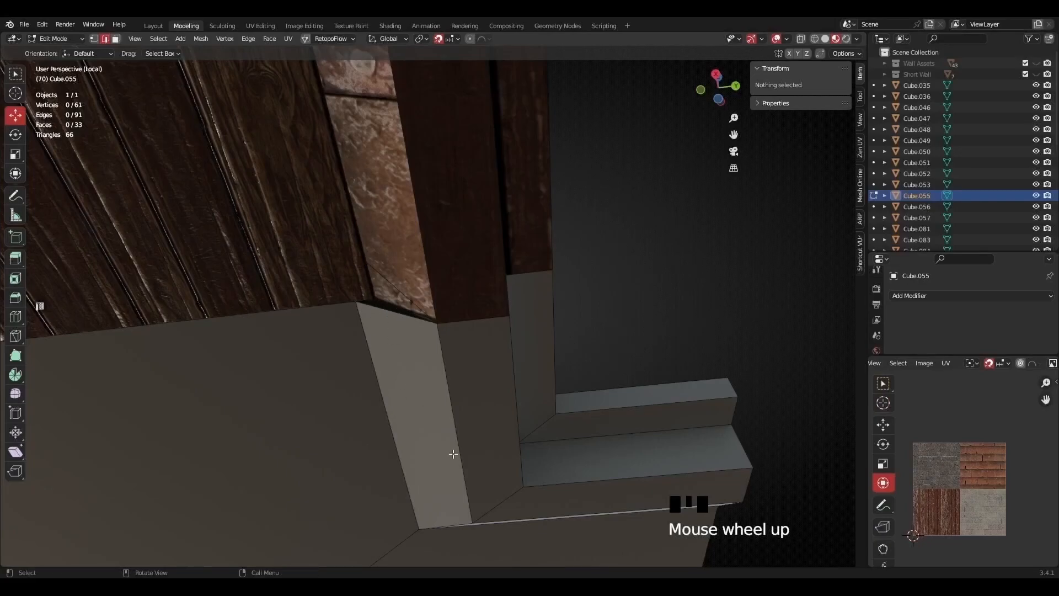
key("ctrl+r")
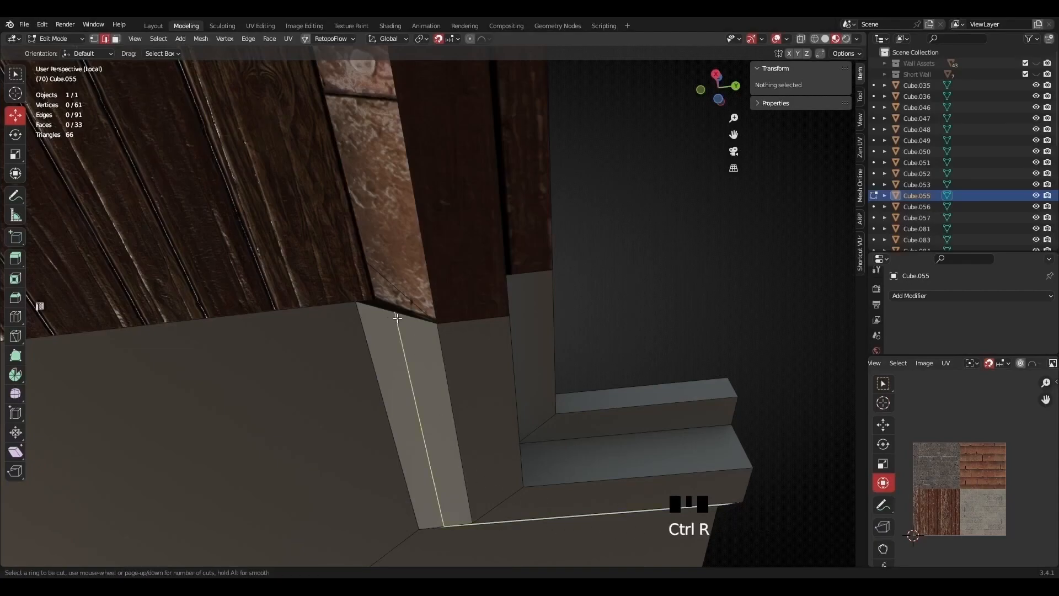
left_click(388, 318)
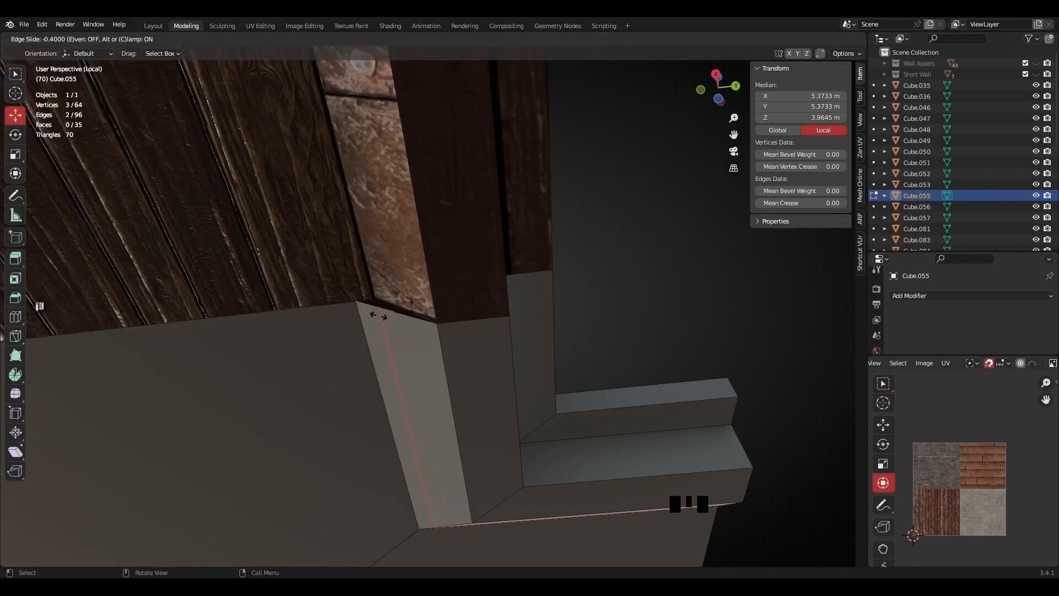
left_click(378, 316)
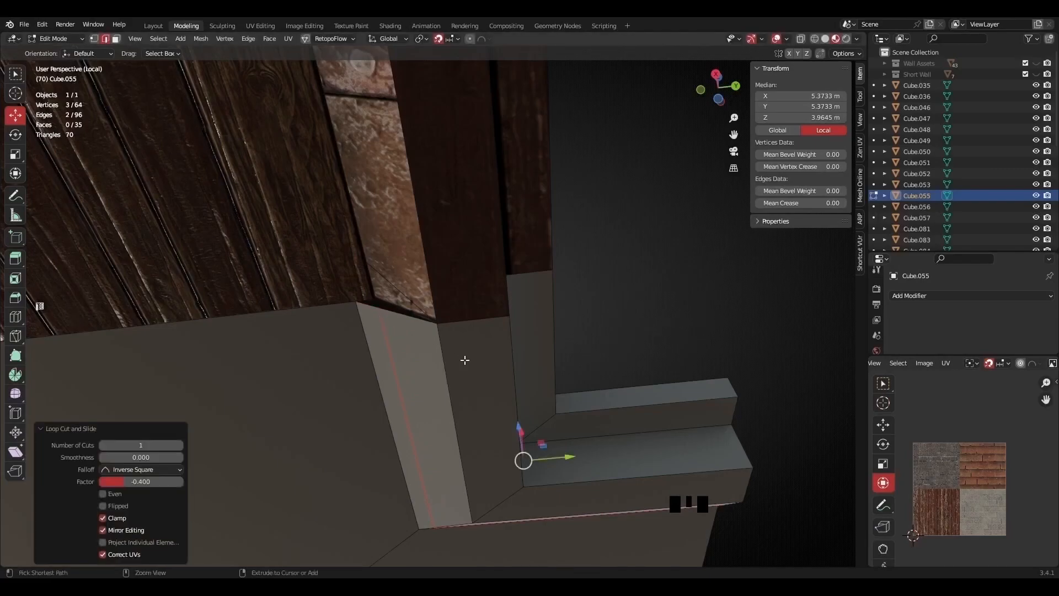
key("ctrl+z")
- With snapping off, cut an edge loop along the L-shaped underside face, slid by -0.503 to meet the neighbouring brick trim's inner edge
scroll(445, 345, "down", 2)
scroll(445, 345, "up", 3)
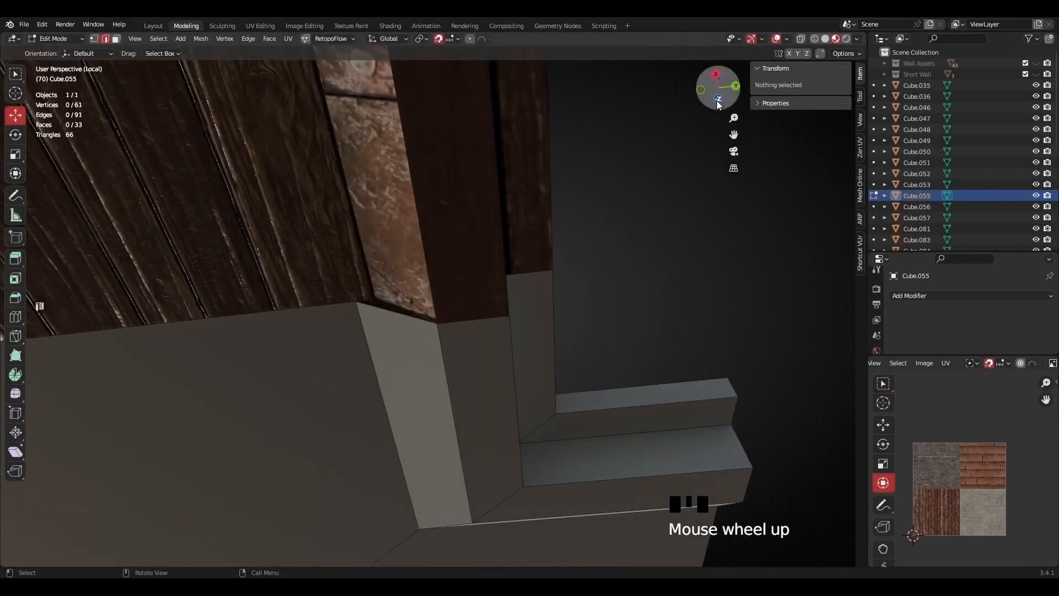
middle_click_drag(485, 331, 461, 324)
middle_click_drag(345, 343, 500, 238)
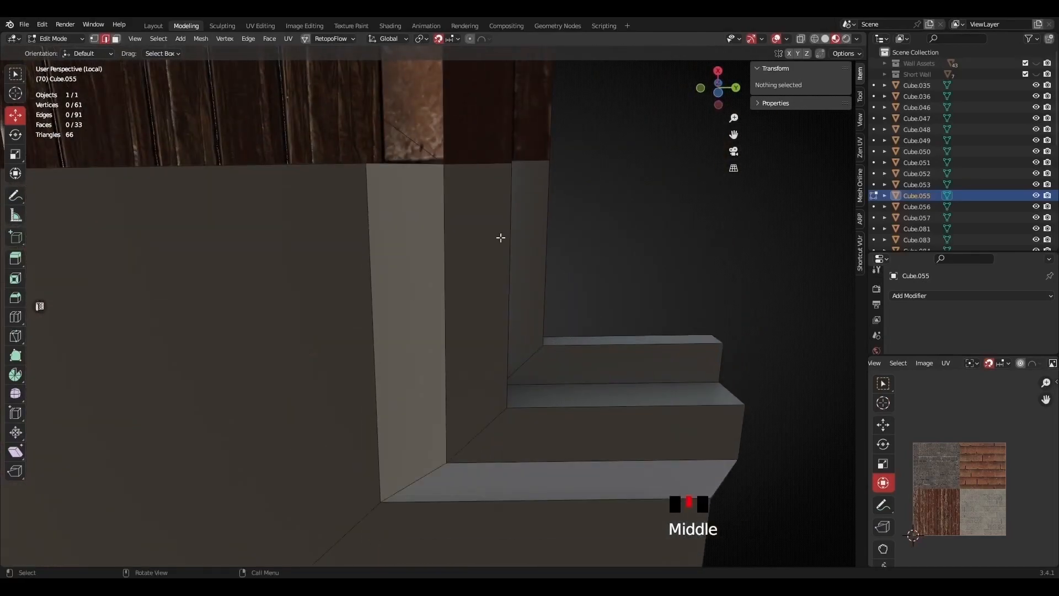
left_click(718, 93)
scroll(550, 329, "up", 4)
middle_click_drag(678, 322, 267, 289, "shift")
scroll(324, 256, "up", 3)
middle_click_drag(323, 256, 411, 270, "shift")
scroll(376, 261, "up", 3)
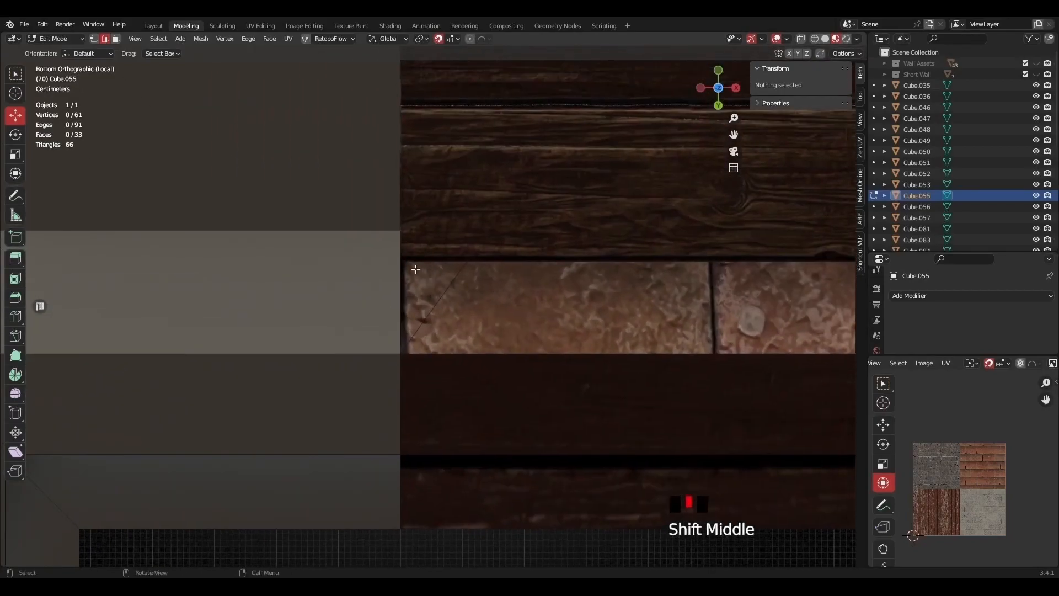
scroll(404, 235, "up", 2)
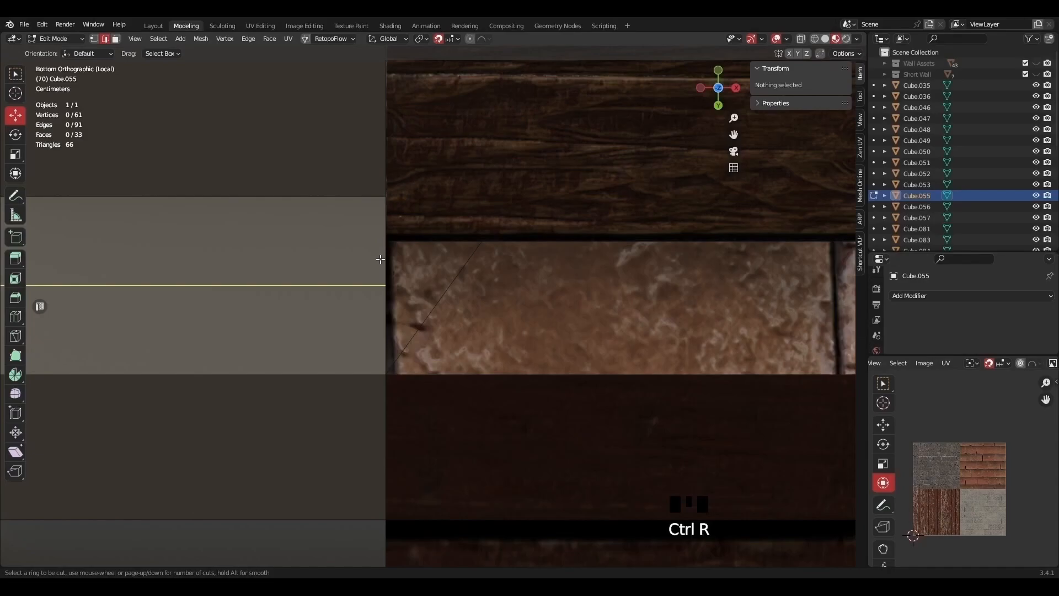
left_click(439, 39)
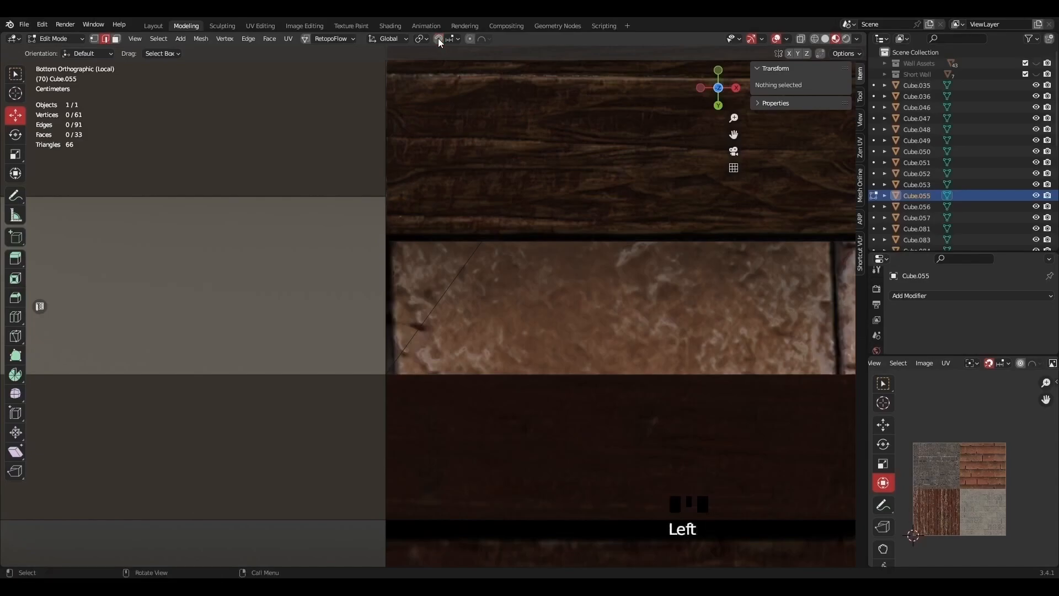
key("ctrl+r")
left_click(374, 252)
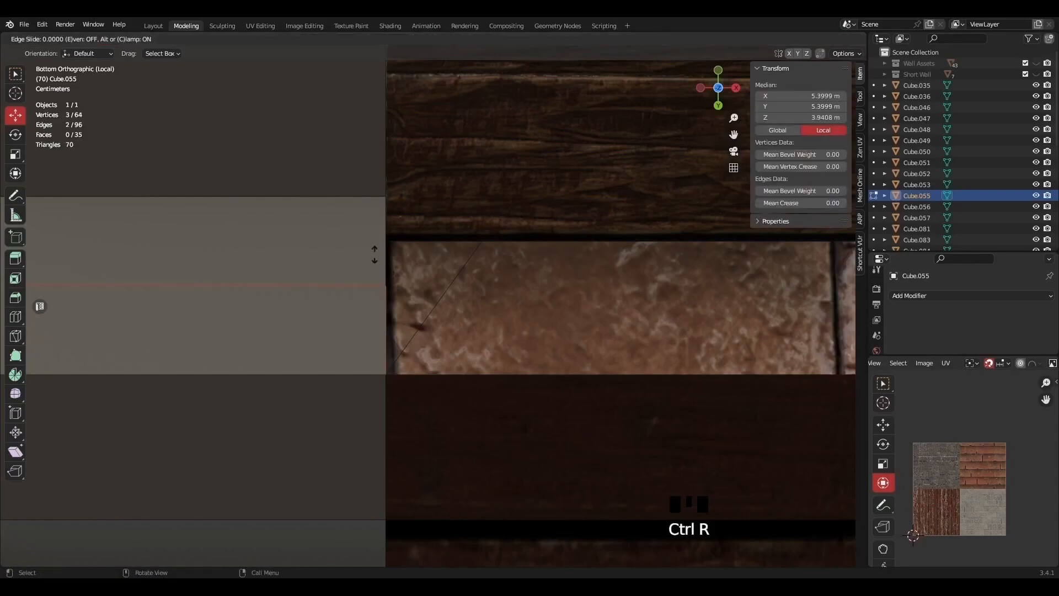
left_click_drag(375, 233, 375, 210)
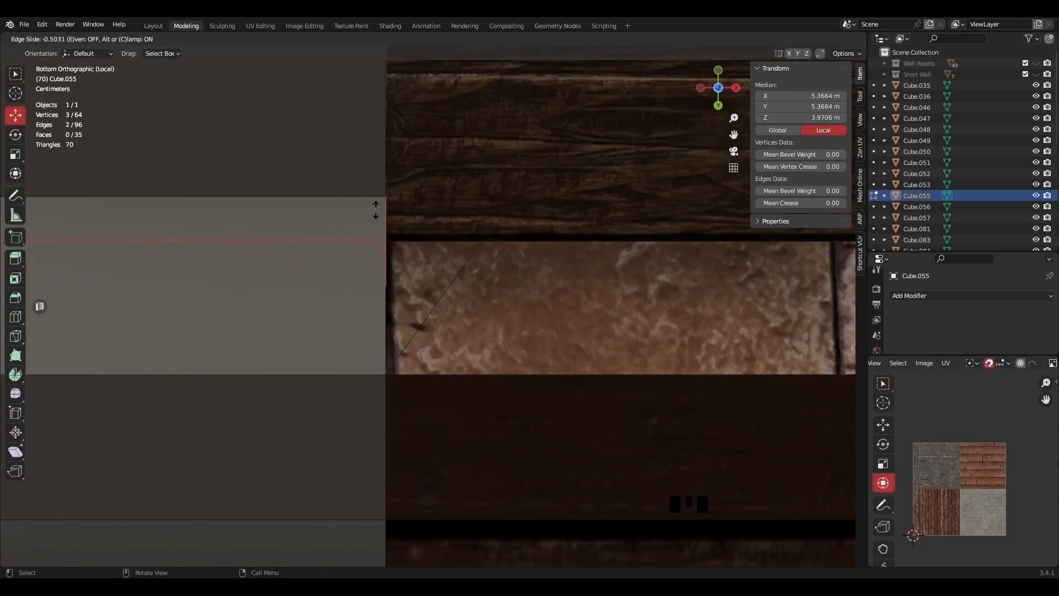
left_click(375, 210)
- Examine from below how the new edge loop follows the corner and lines up with the neighbouring brick trim
scroll(375, 209, "down", 2)
middle_click_drag(376, 209, 515, 236, "shift")
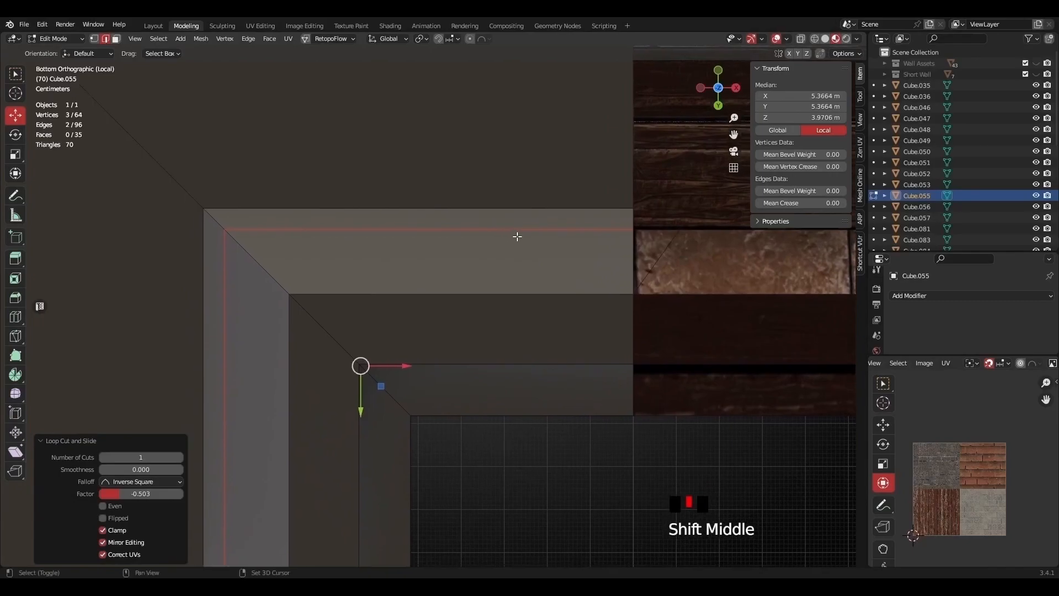
middle_click_drag(224, 296, 282, 253, "shift")
middle_click_drag(349, 192, 336, 441, "shift")
scroll(539, 267, "down", 2)
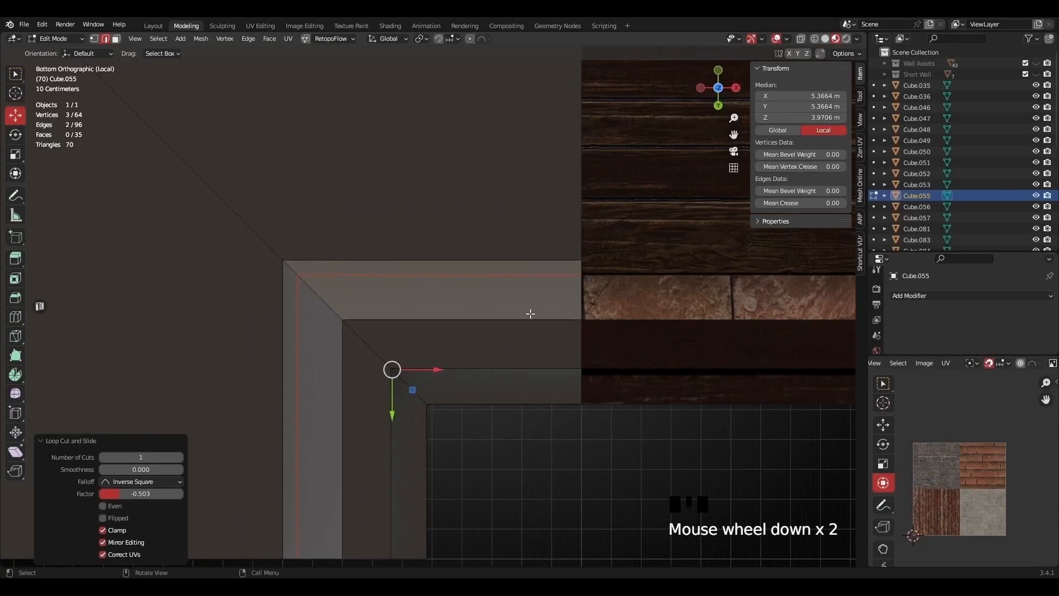
scroll(580, 274, "up", 2)
middle_click_drag(579, 275, 359, 279, "shift")
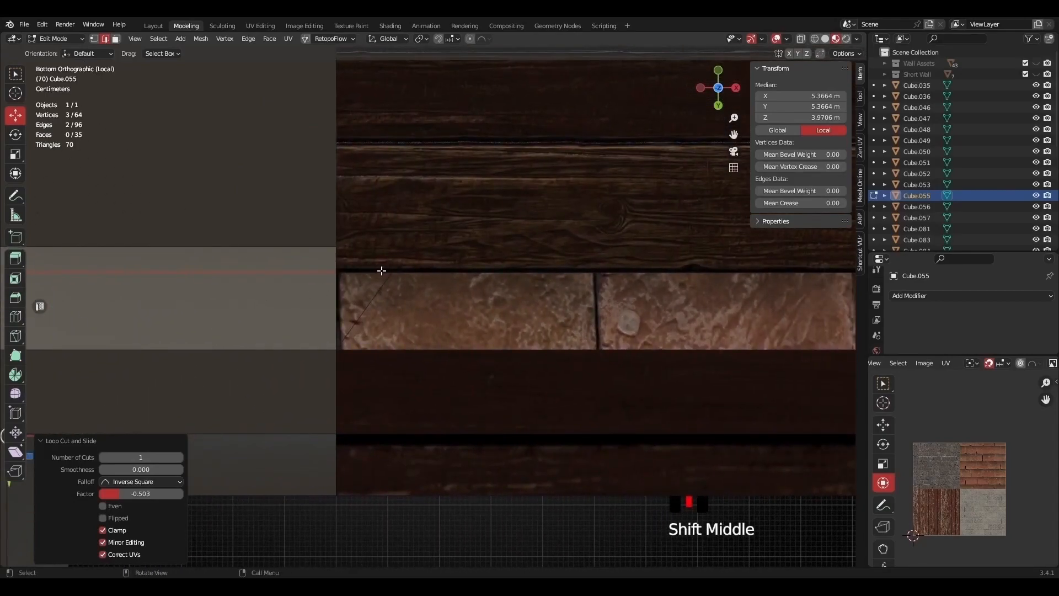
scroll(376, 270, "down", 4)
- Inspect the diagonal edge at the end of the neighbouring gable roof's brick trim in Edit Mode
middle_click_drag(381, 285, 338, 336)
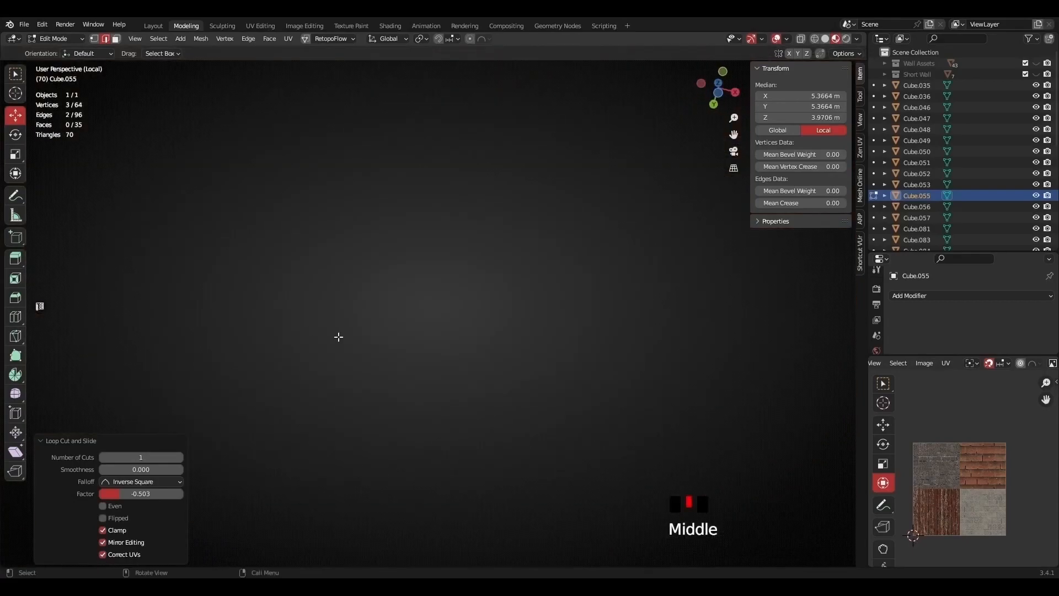
key("KP_Decimal")
middle_click_drag(529, 279, 457, 333)
middle_click_drag(399, 175, 429, 200)
key("Tab")
left_click(442, 200)
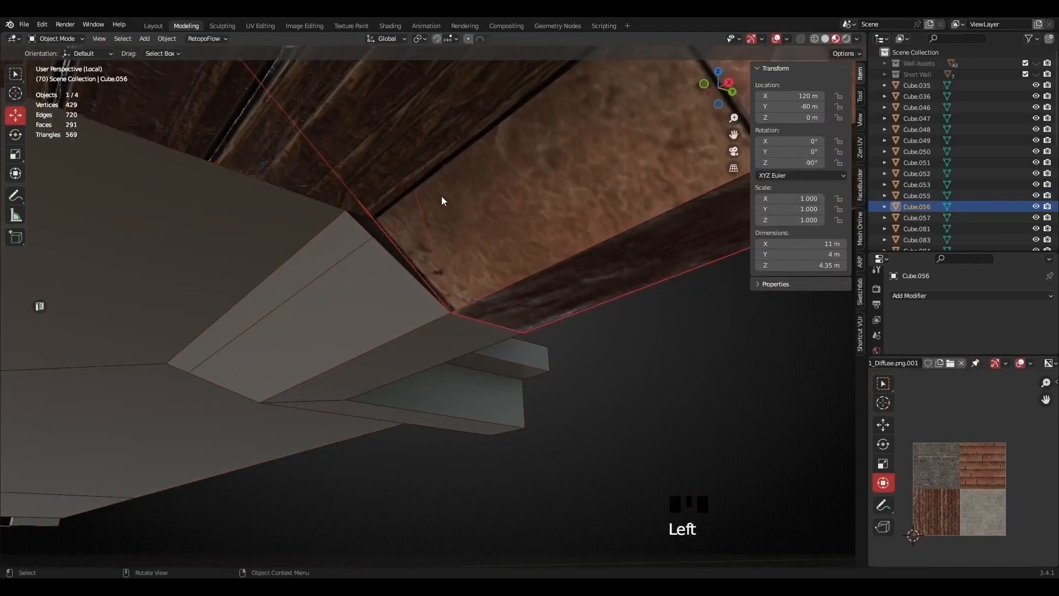
key("Tab")
left_click(417, 207)
left_click(445, 166)
left_click(449, 160)
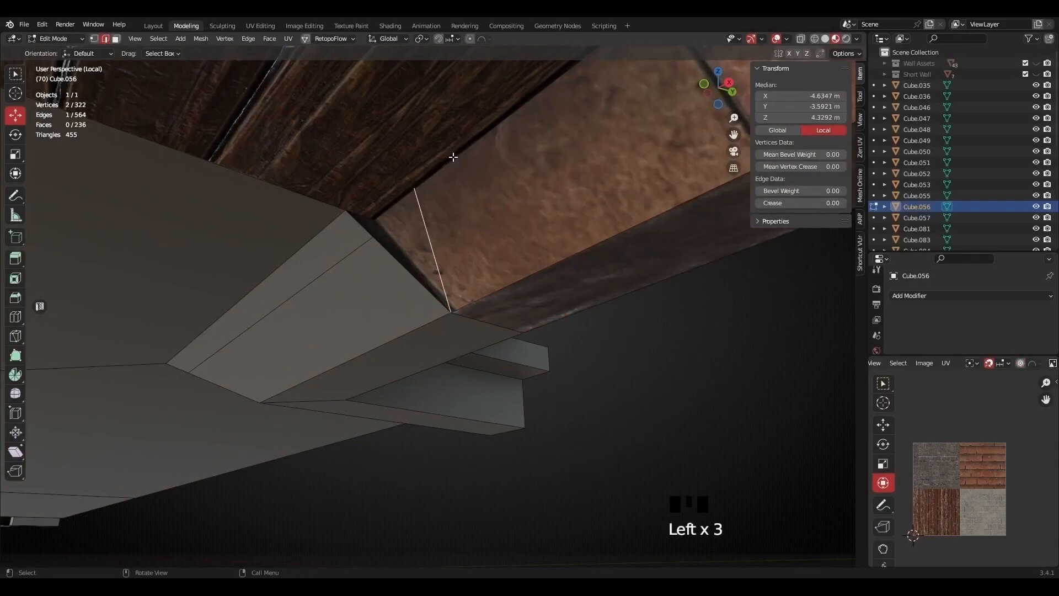
- Check the local Z height of the neighbouring wooden underside panel's edge along the brick trim
key("Tab")
left_click(428, 190)
key("Tab")
left_click(432, 180)
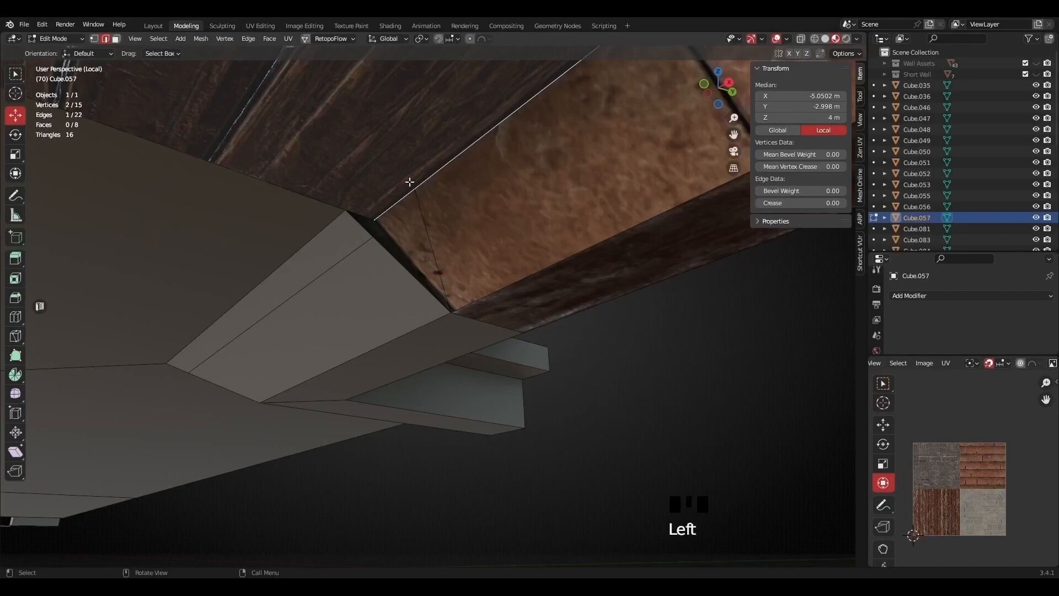
left_click(824, 118)
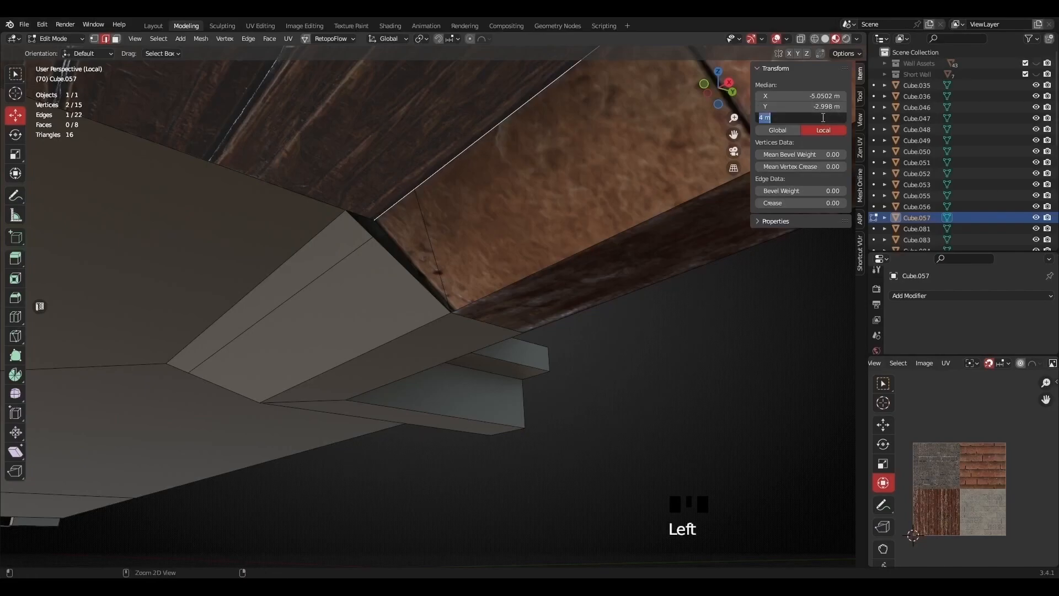
left_click(345, 235)
key("Tab")
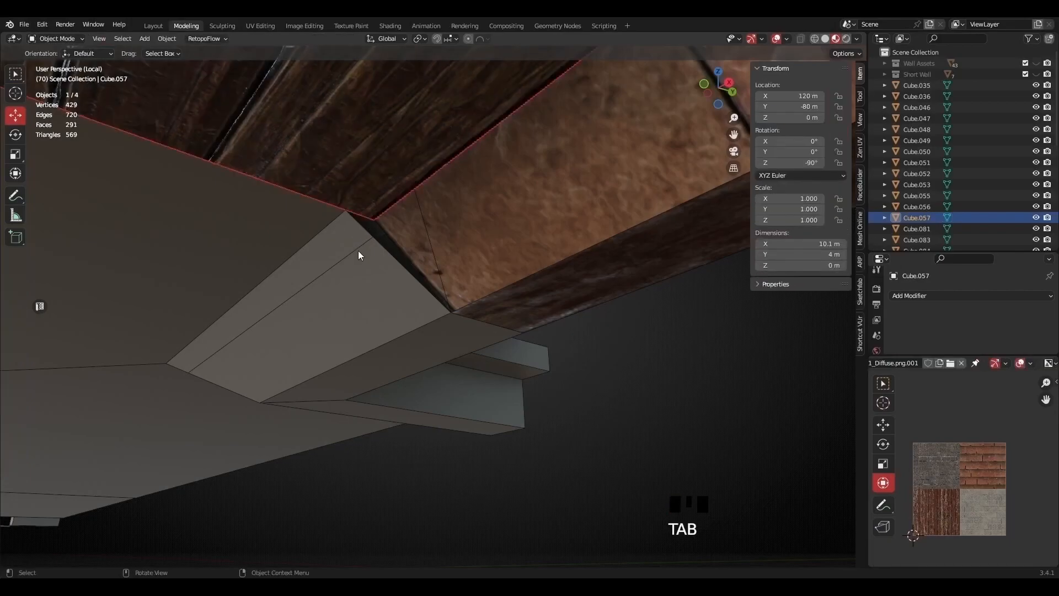
- Set the local Z of the cross roof's new L-shaped underside edge loop to 4 m
left_click(359, 255)
key("Tab")
left_click(359, 247)
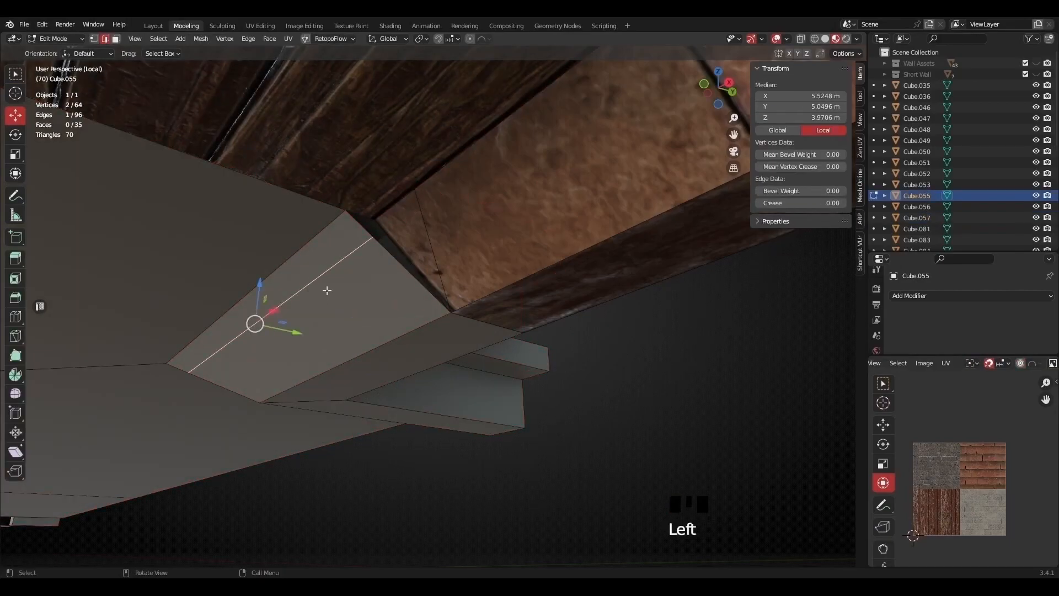
left_click(224, 354, "alt")
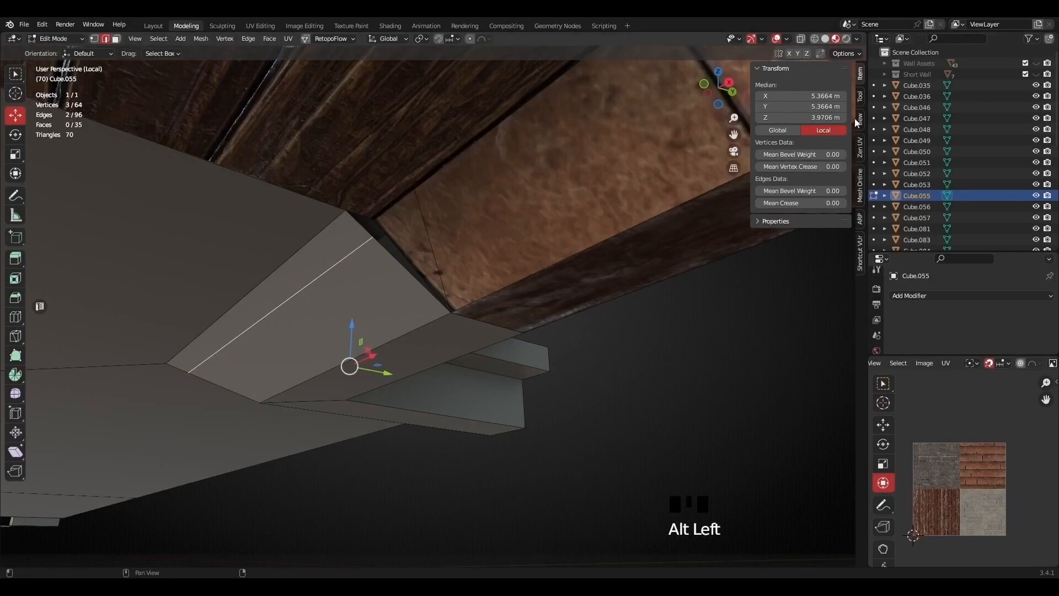
left_click(819, 117)
type("4")
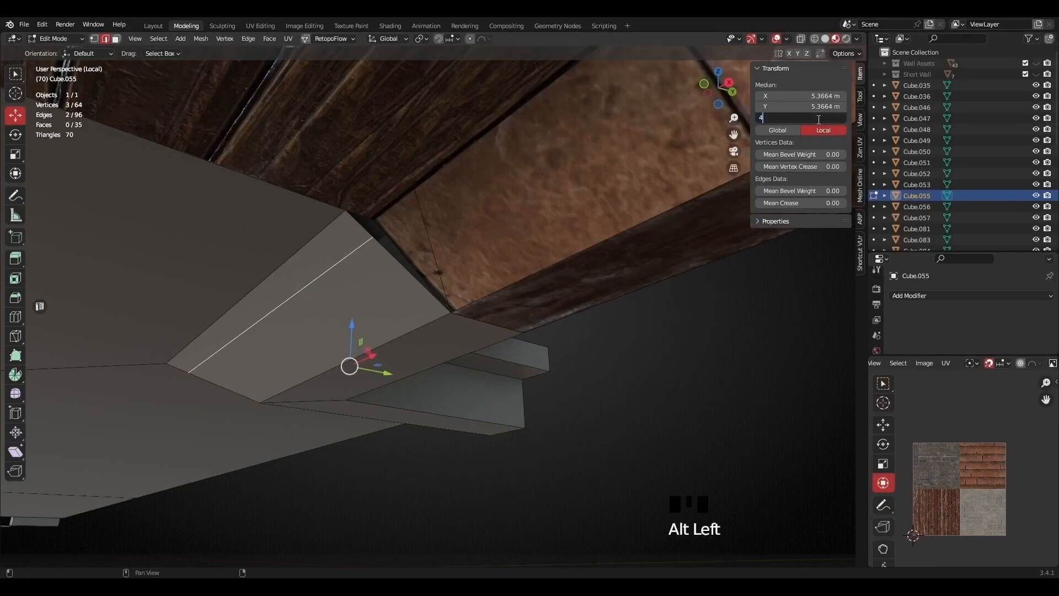
left_click(373, 234)
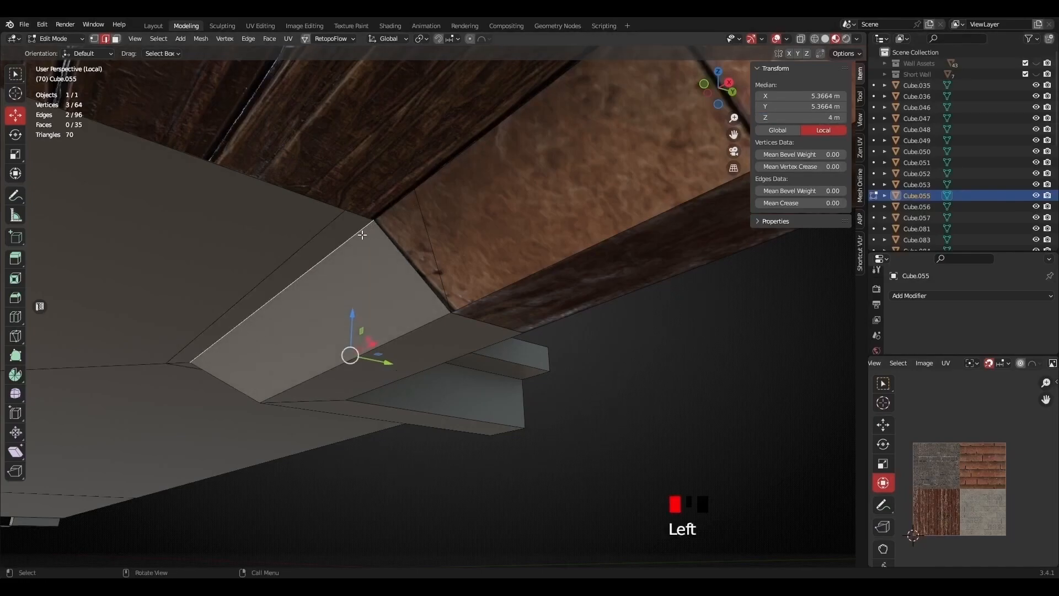
- Examine the long eave trim on the negative Y side and how its underside meets the neighbouring gable roof
middle_click_drag(293, 270, 621, 284)
key("Tab")
scroll(471, 315, "down", 3)
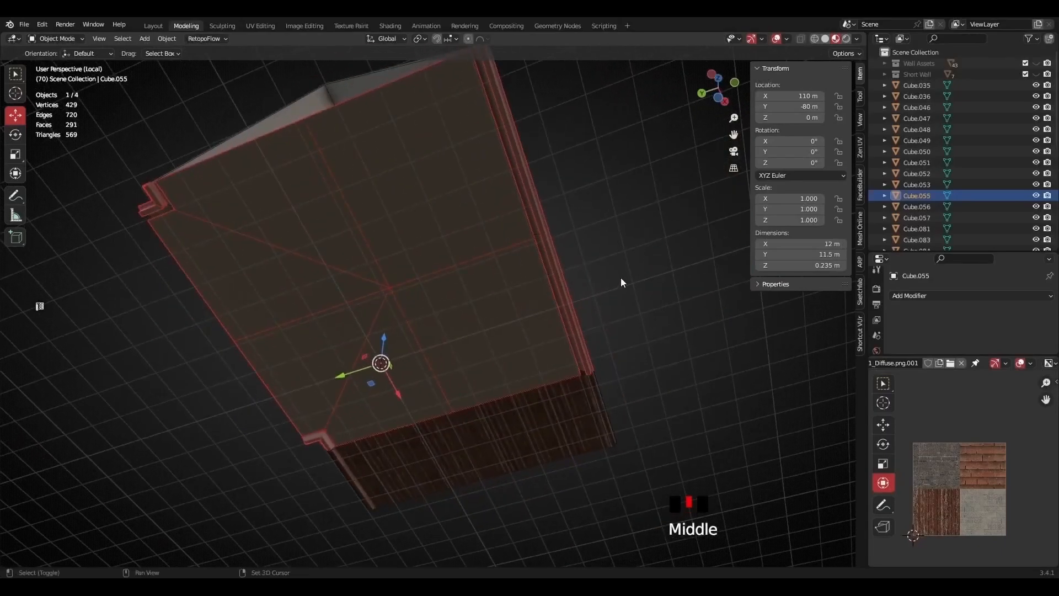
scroll(539, 428, "up", 2)
middle_click_drag(539, 429, 422, 179, "shift")
scroll(484, 278, "up", 6)
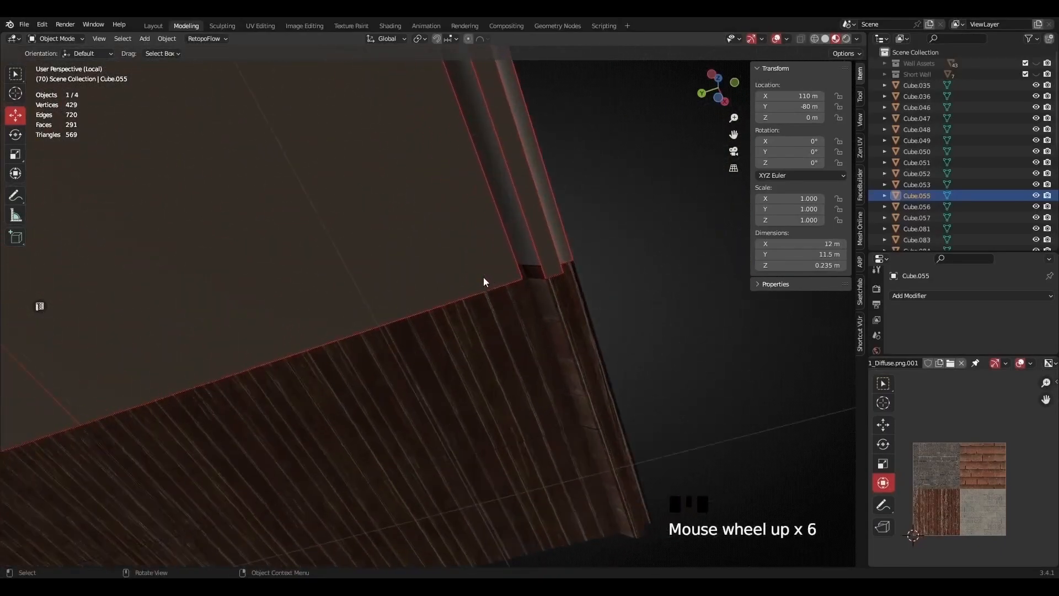
middle_click_drag(532, 247, 510, 390, "shift")
left_click(521, 406)
scroll(526, 418, "down", 6)
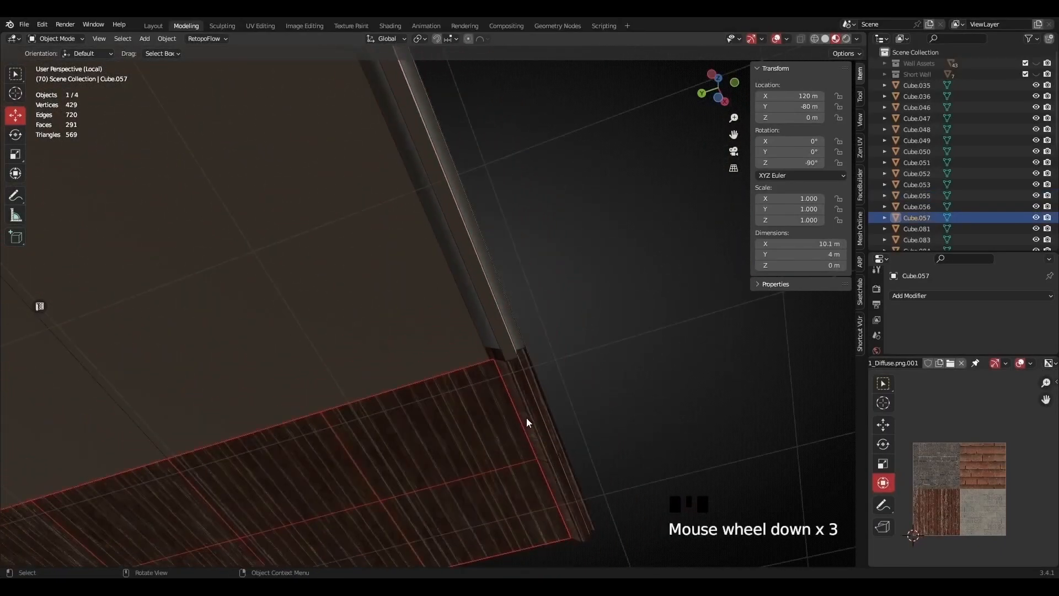
scroll(517, 422, "up", 4)
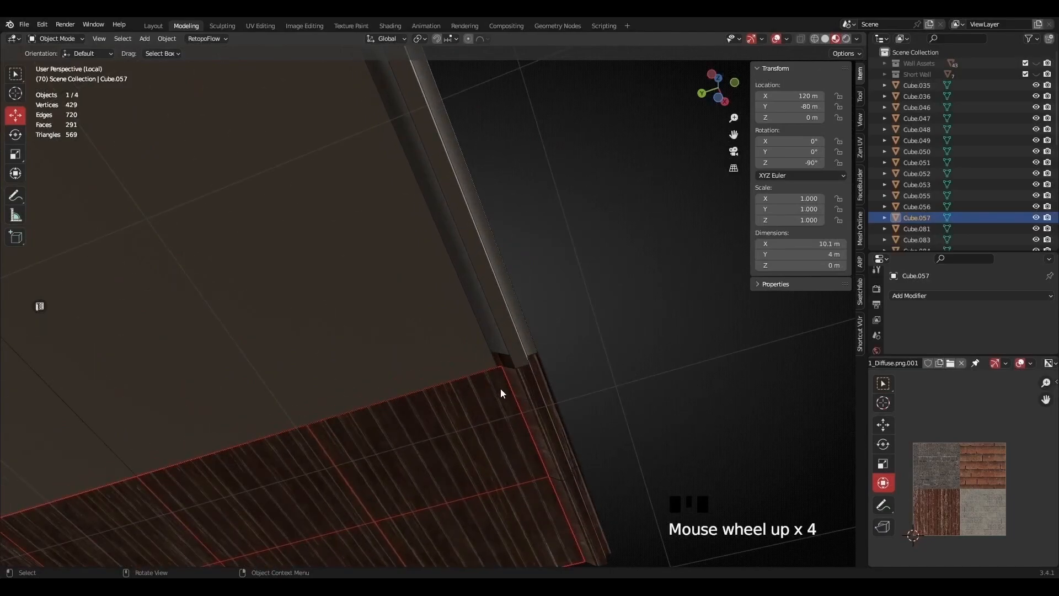
scroll(492, 311, "down", 6)
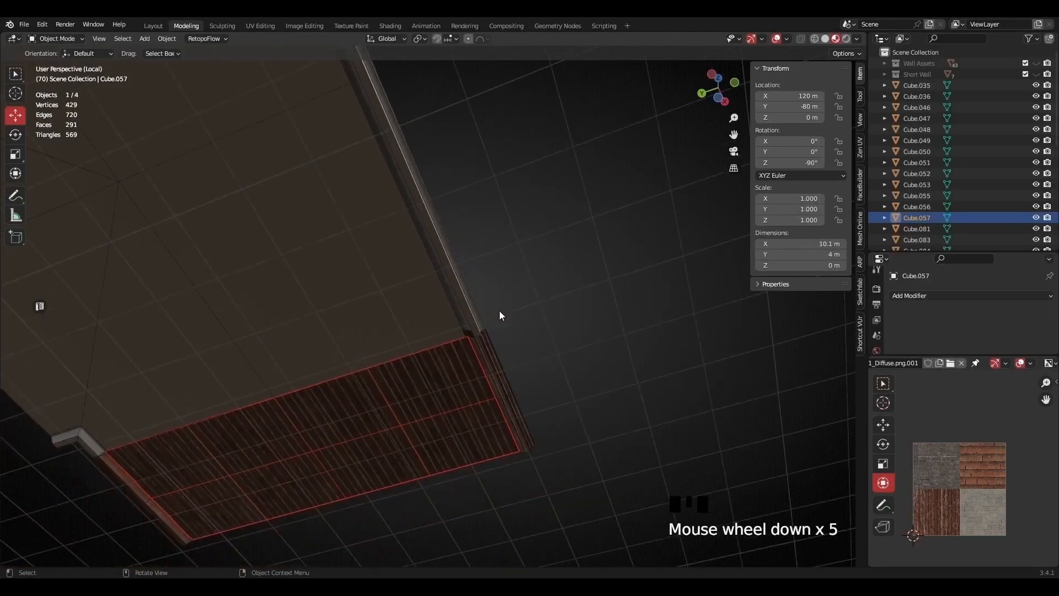
middle_click_drag(421, 218, 444, 335, "shift")
left_click(408, 247)
scroll(366, 331, "up", 2)
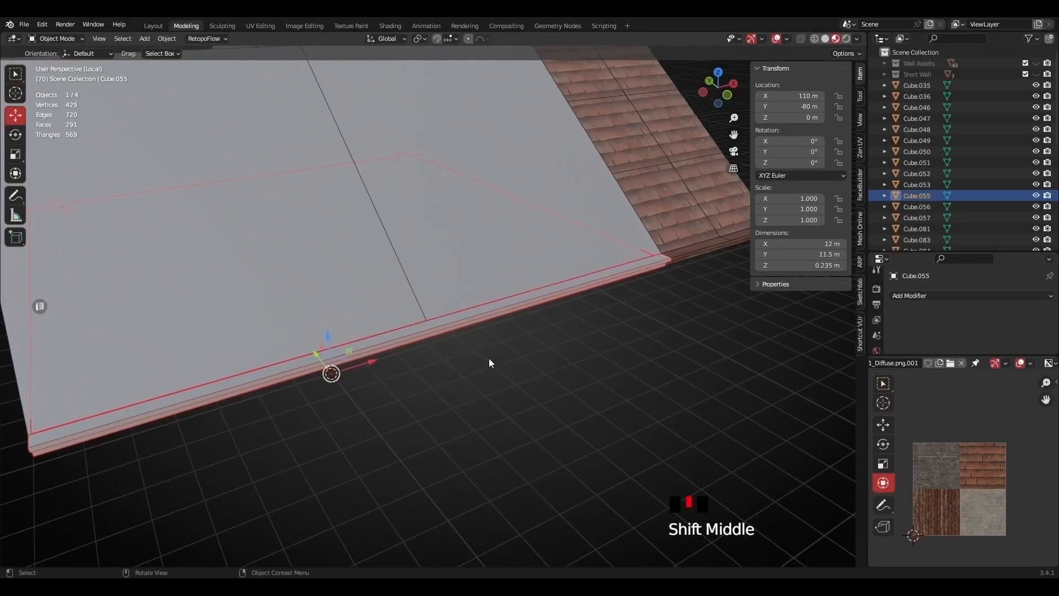
- Cut an edge loop across the middle of the cross roof's long negative Y eave trim, at X 0 m
left_click(453, 328)
left_click(452, 327)
key("Tab")
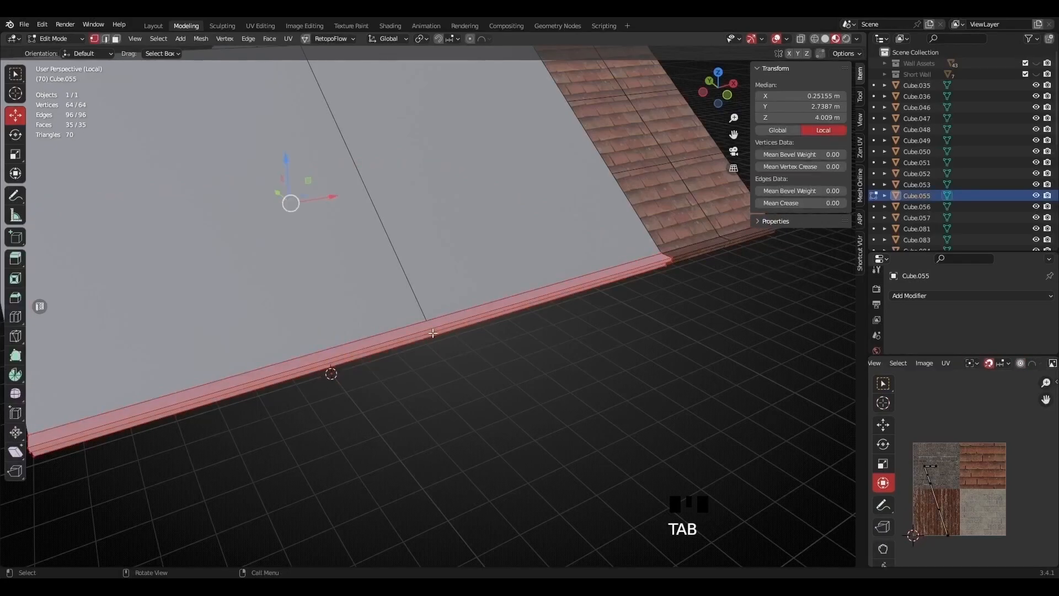
key("ctrl+r")
left_click(432, 328)
- Fill the positive X half of the underside gap between the base and the long eave trim with a face
middle_click_drag(431, 328, 472, 334)
scroll(488, 349, "up", 3)
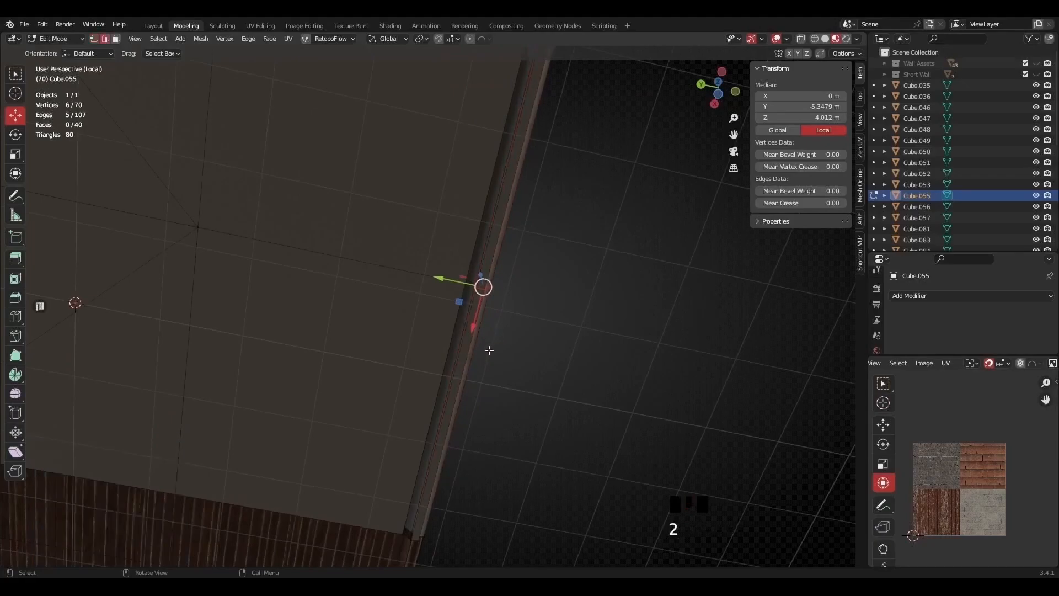
left_click(480, 344)
left_click(485, 347, "shift")
middle_click_drag(485, 347, 513, 364)
key("ctrl+z")
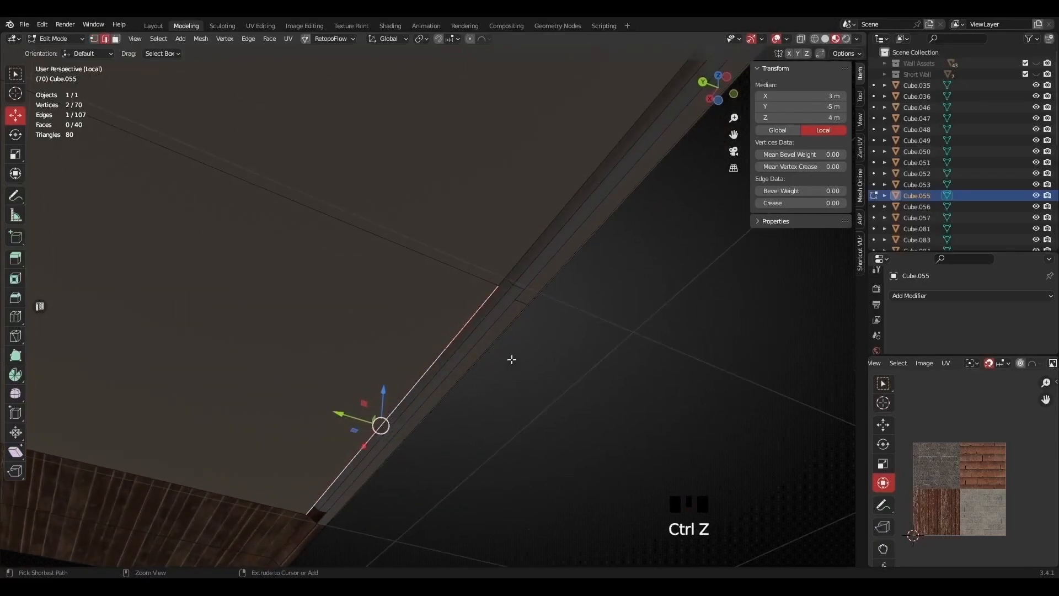
left_click(507, 328, "shift")
key("f")
- Fill the negative X half of the underside gap between the base and the long eave trim with a face
left_click(553, 254)
left_click(557, 254, "shift")
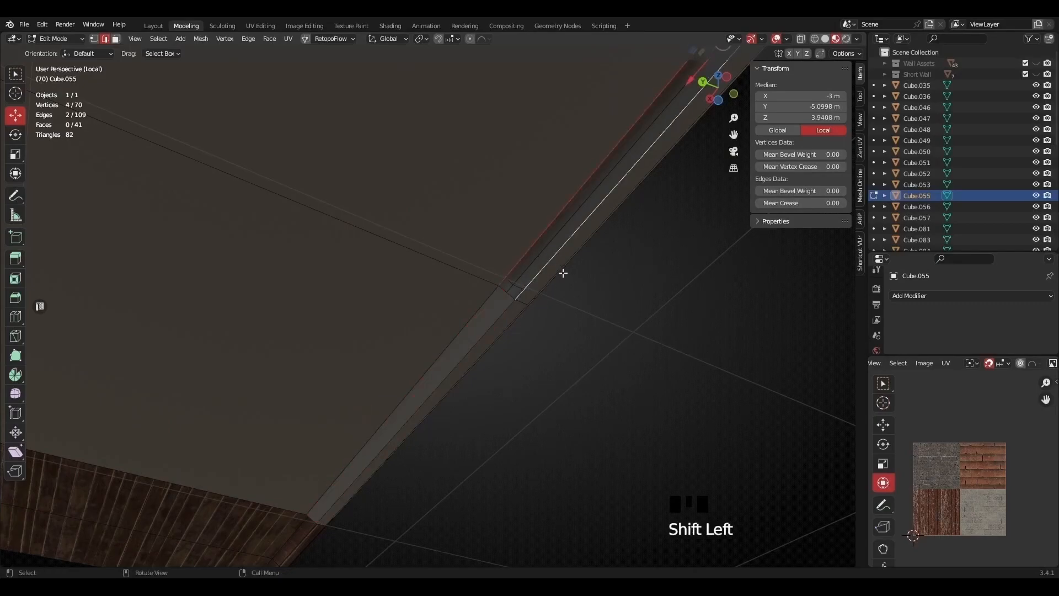
key("f")
scroll(574, 300, "down", 5)
middle_click_drag(574, 299, 619, 162)
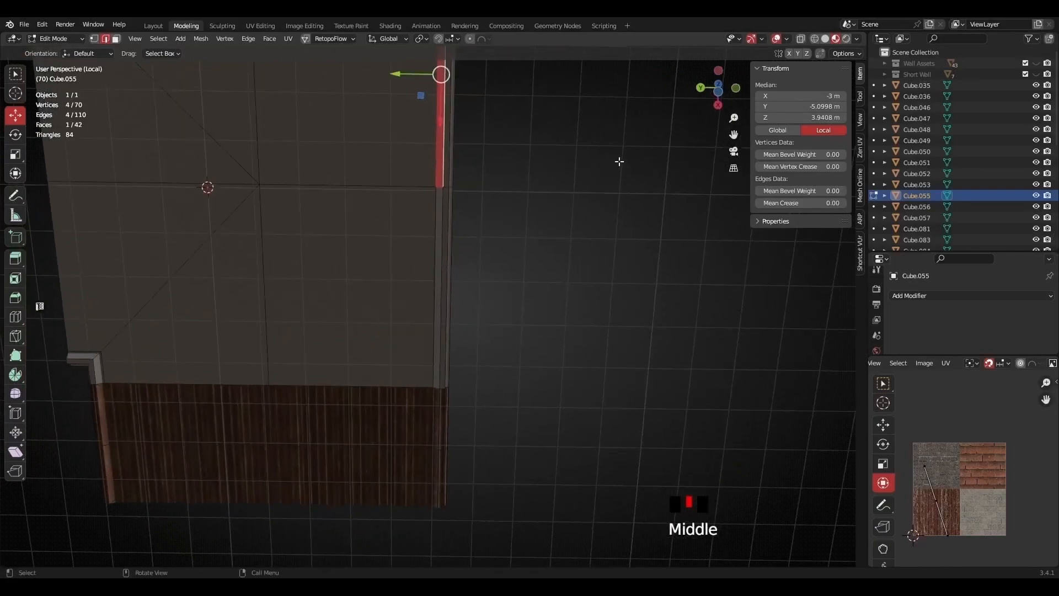
- Examine from below how the cross roof's eave underside strips line up with the neighbouring gable roof's strips at the joint
left_click(723, 101)
scroll(528, 366, "up", 5)
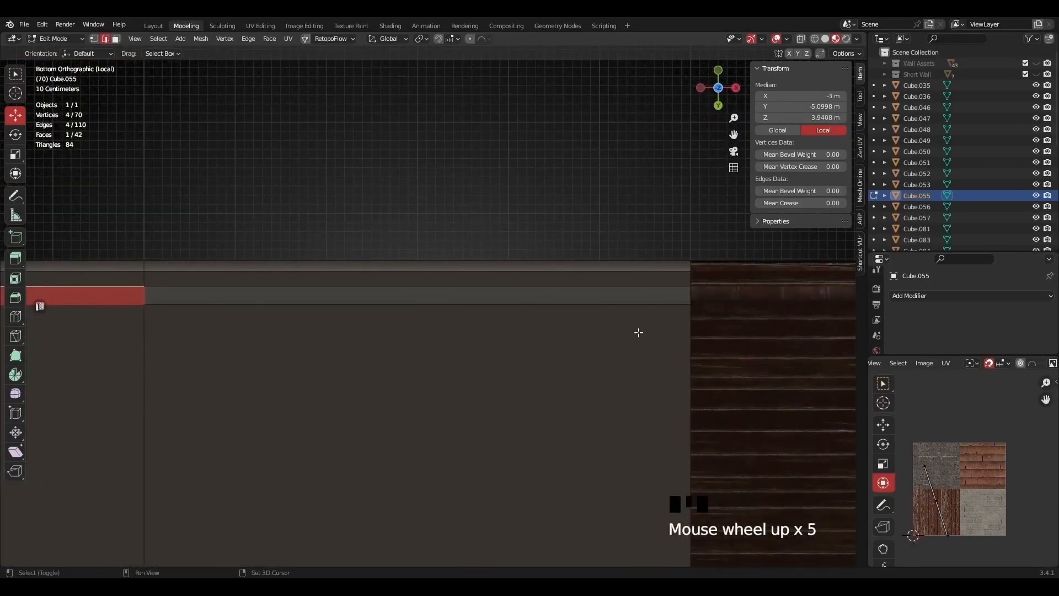
scroll(463, 279, "up", 8)
middle_click_drag(553, 264, 411, 331, "shift")
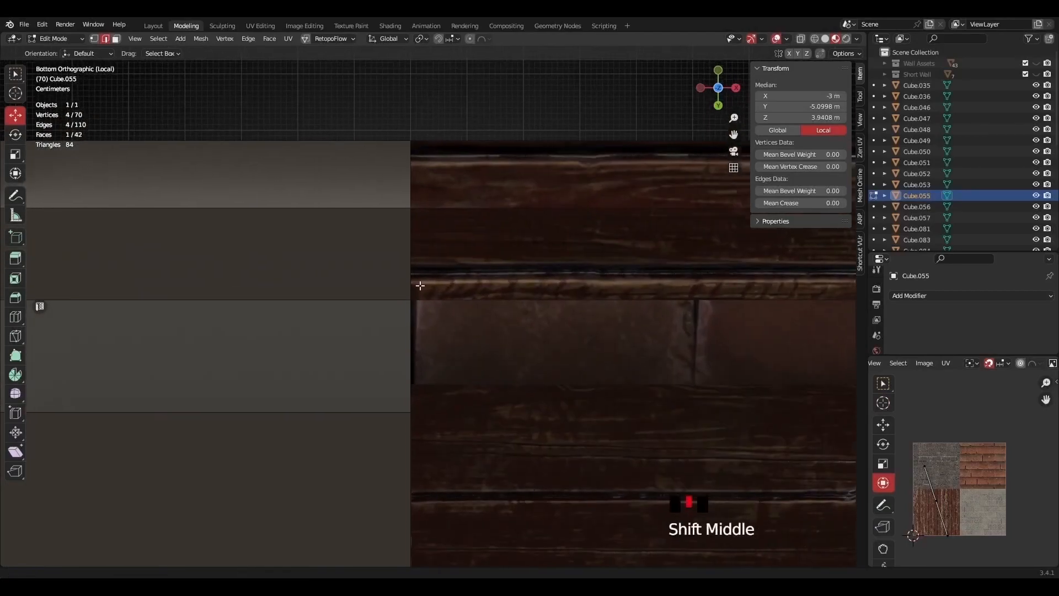
scroll(423, 331, "up", 3)
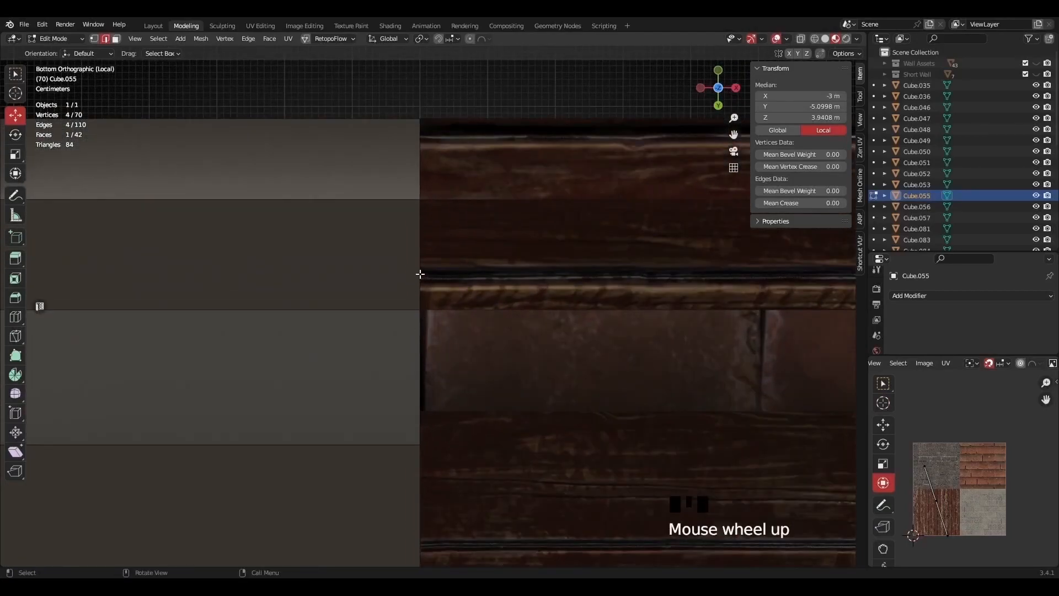
left_click(414, 309)
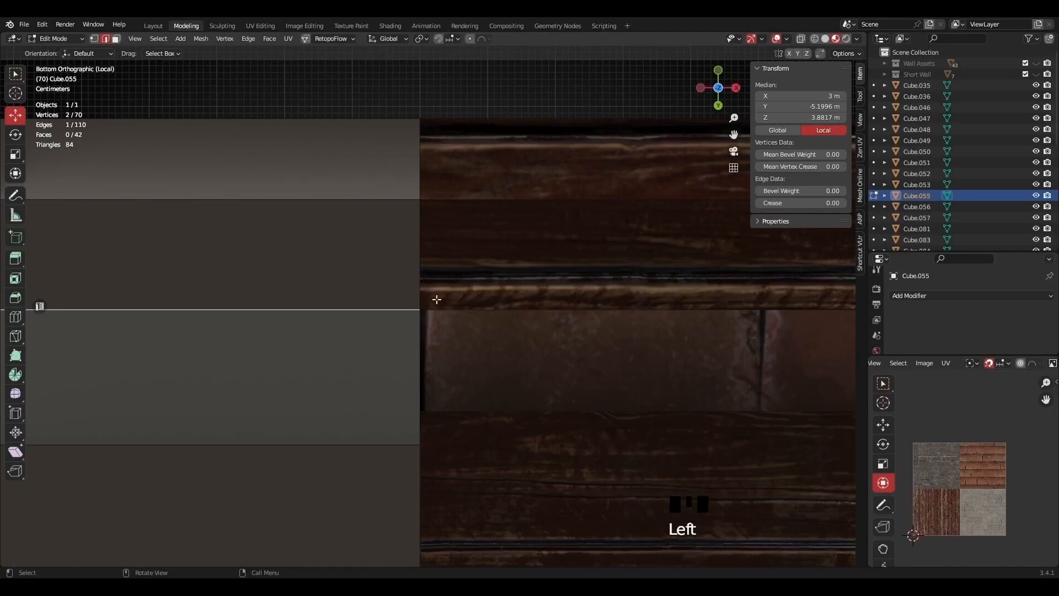
key("Tab")
left_click(487, 322)
key("Tab")
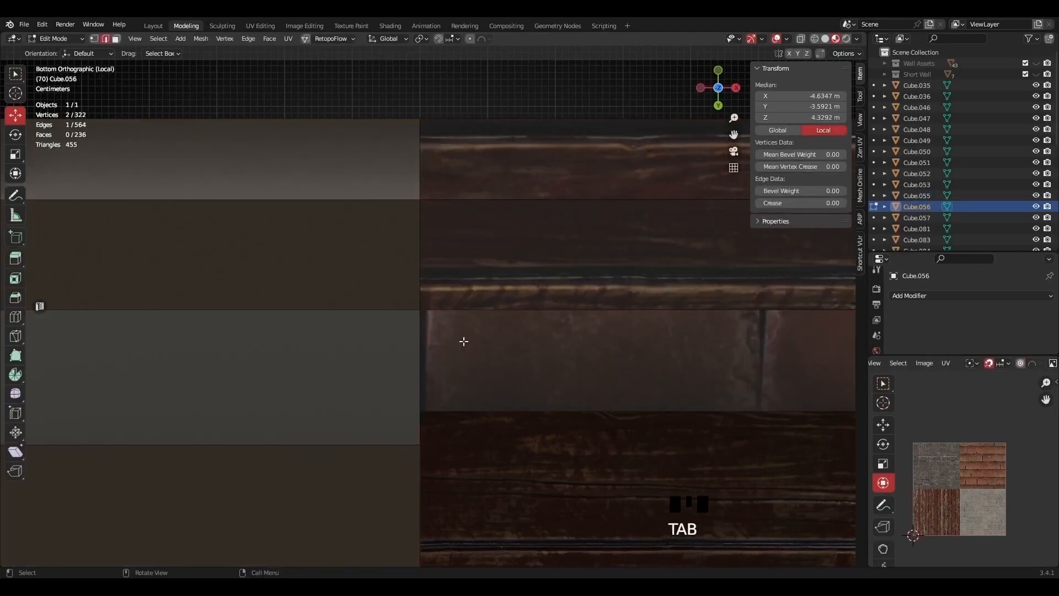
scroll(463, 341, "down", 5)
scroll(462, 348, "up", 3)
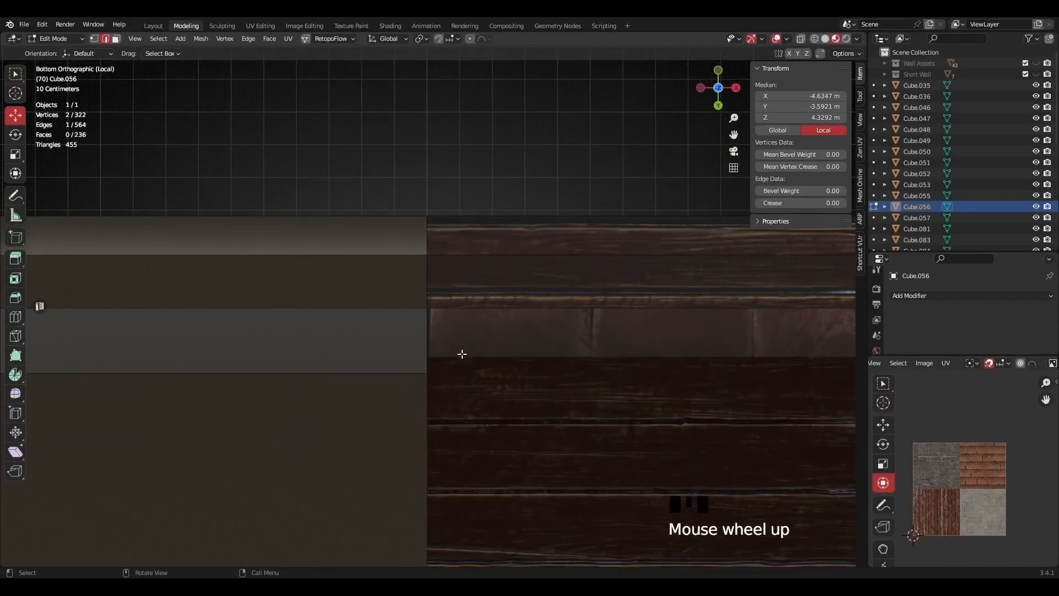
scroll(462, 353, "down", 1)
scroll(462, 351, "up", 7)
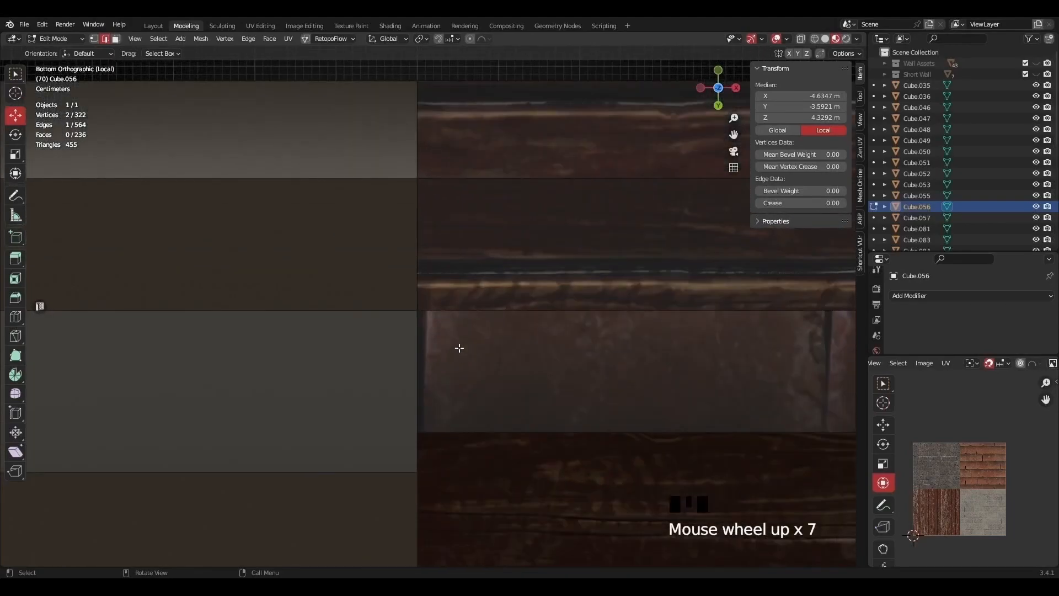
scroll(445, 318, "down", 4)
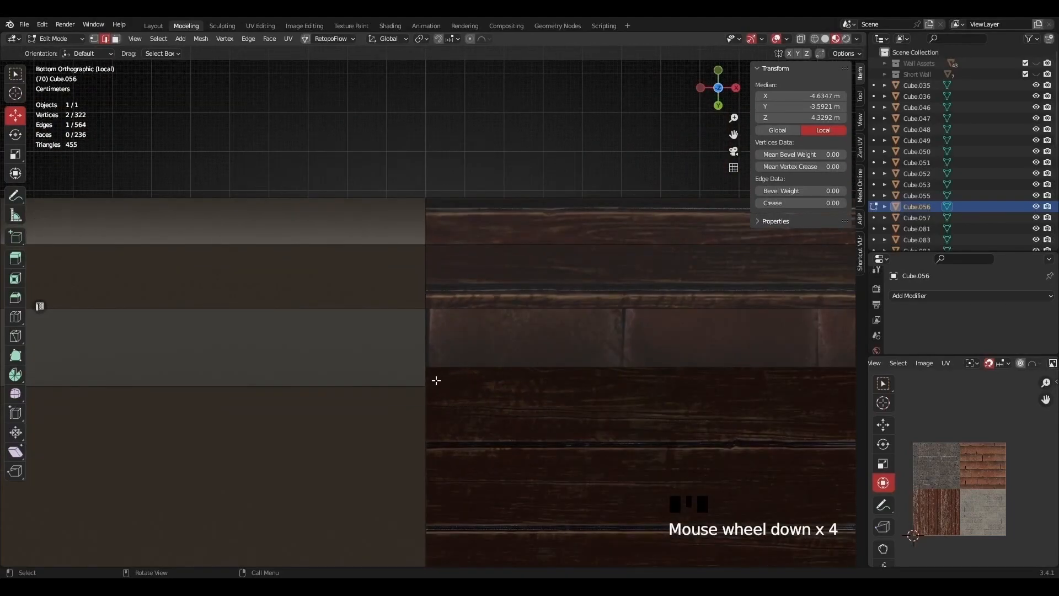
- Cut a lengthwise edge loop in the cross roof's filled underside strip near its inner edge, at about Y -5.05 m
left_click(435, 373)
key("Tab")
left_click(432, 378)
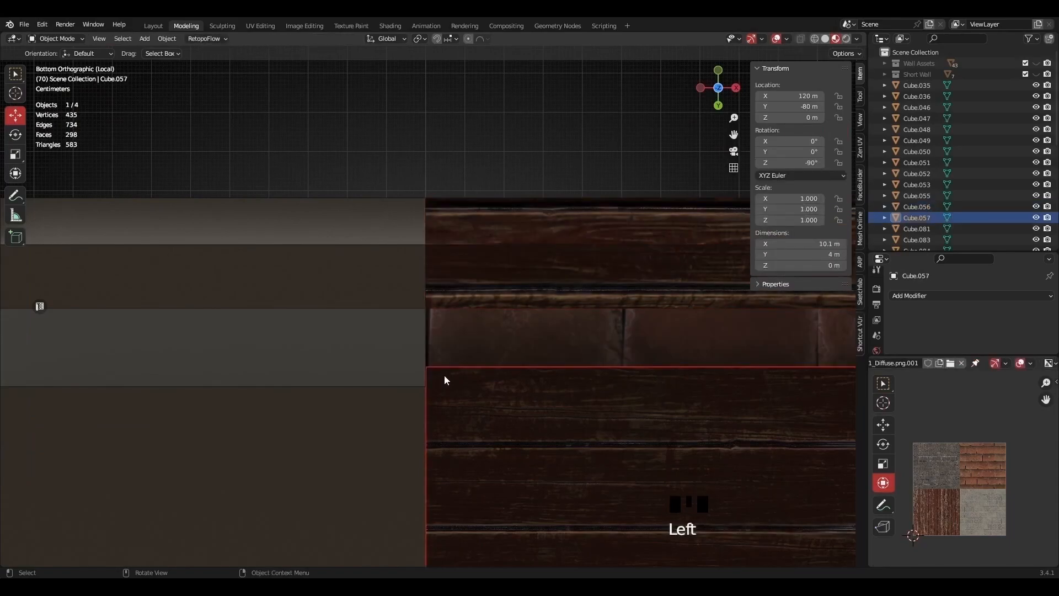
key("Tab")
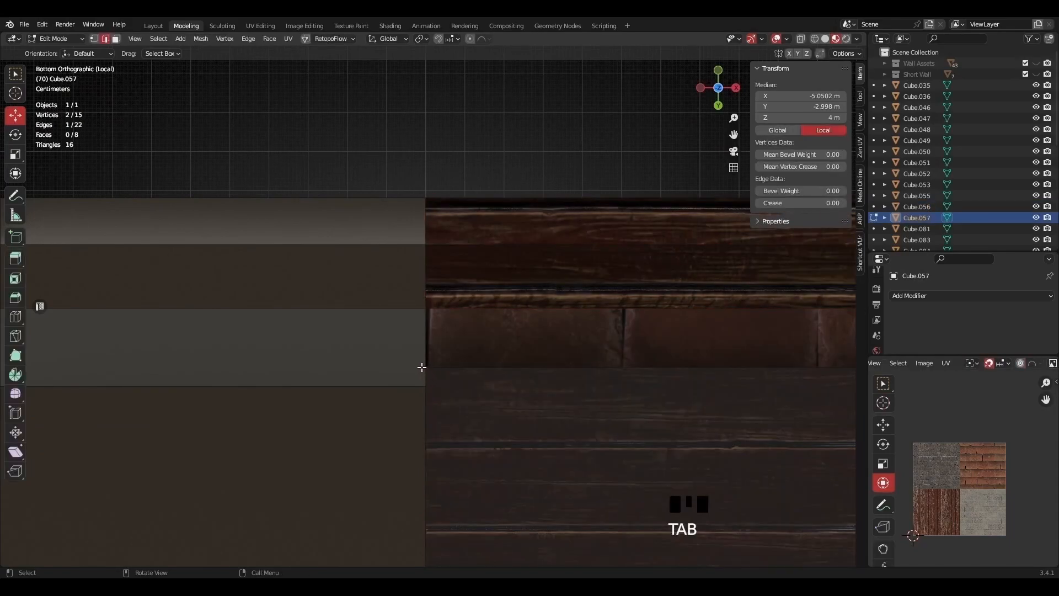
key("Tab")
left_click(420, 364)
key("Tab")
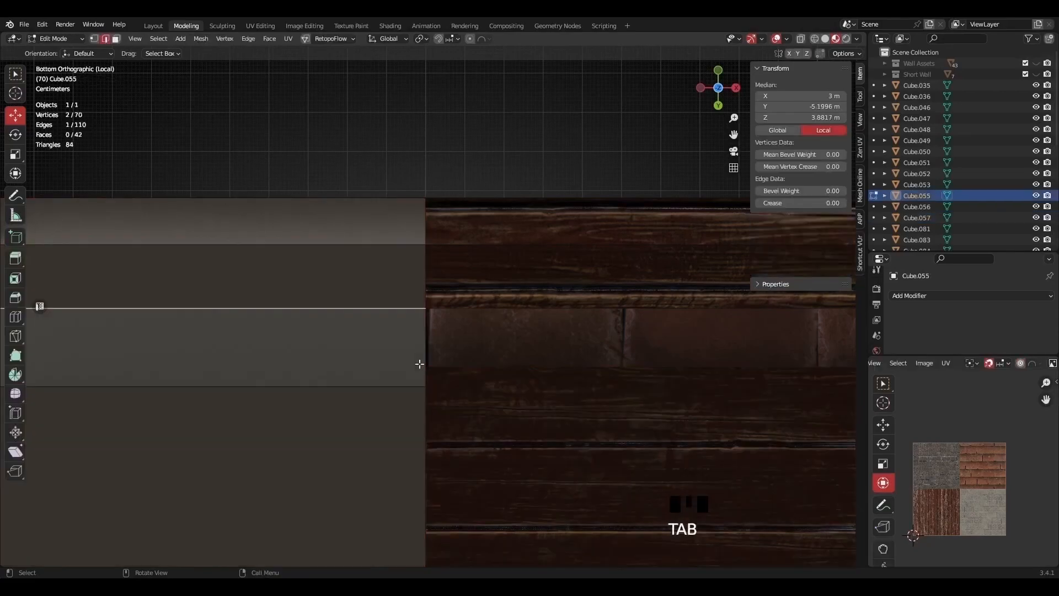
key("ctrl+r")
left_click(420, 364)
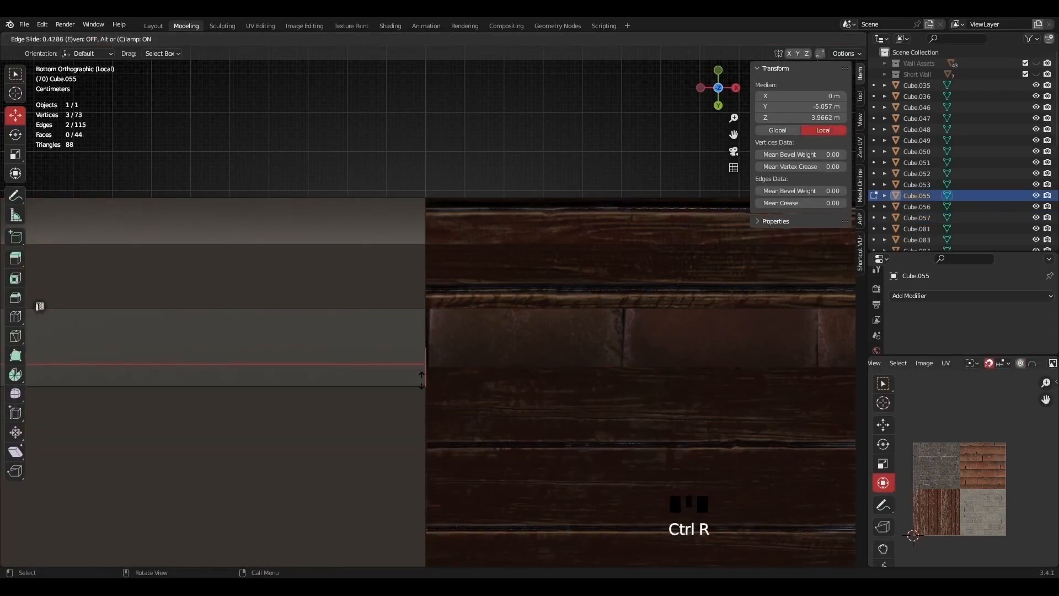
left_click(417, 382)
- Set the height of the underside strip's new edge loop to Z 4 m
scroll(417, 382, "down", 13)
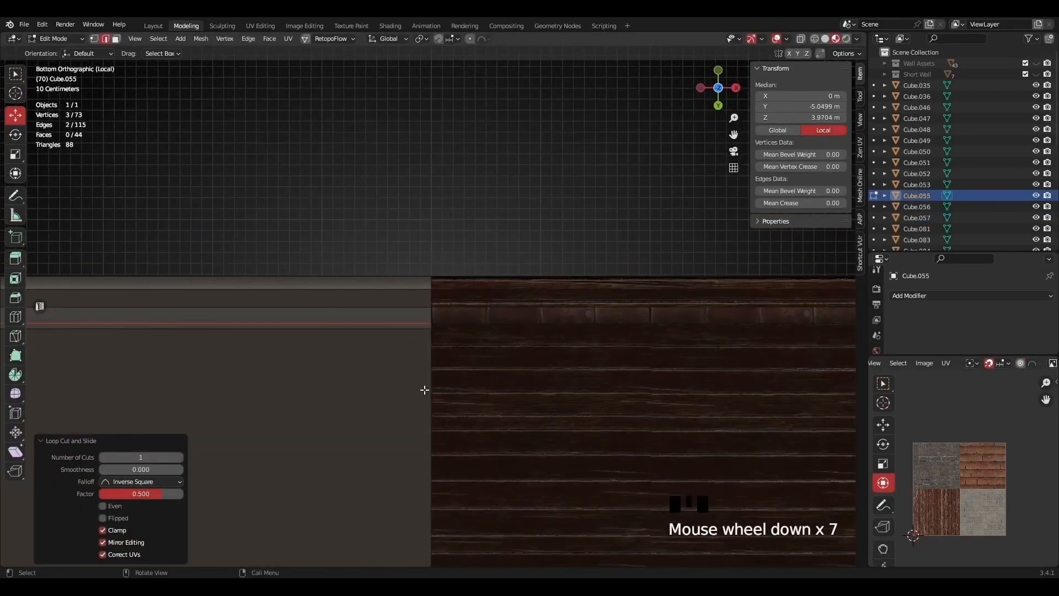
middle_click_drag(383, 365, 303, 385)
scroll(456, 289, "up", 5)
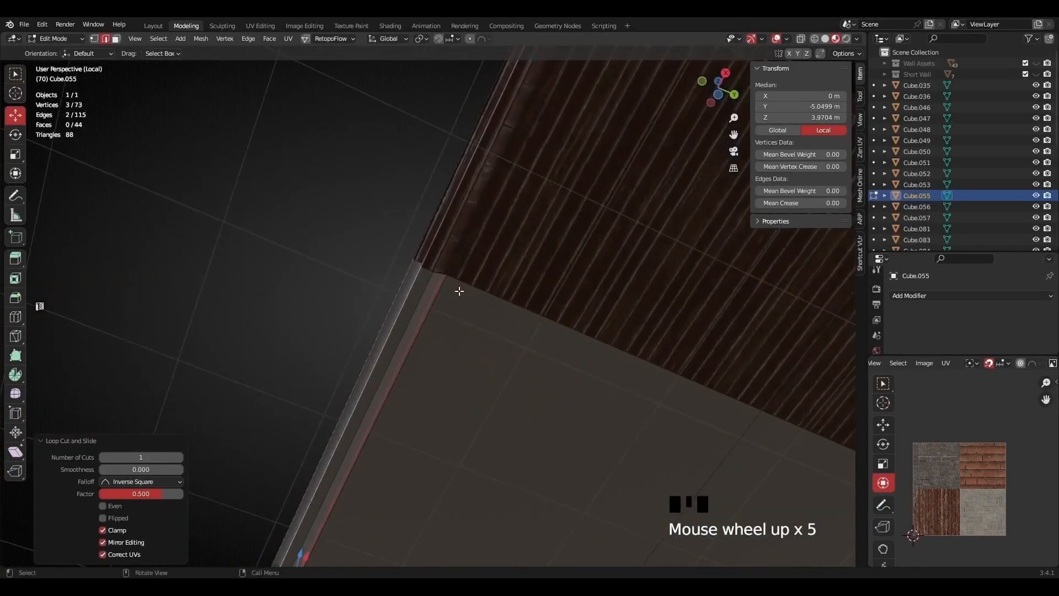
middle_click_drag(456, 288, 403, 321)
scroll(460, 226, "up", 2)
middle_click_drag(460, 226, 475, 352, "shift")
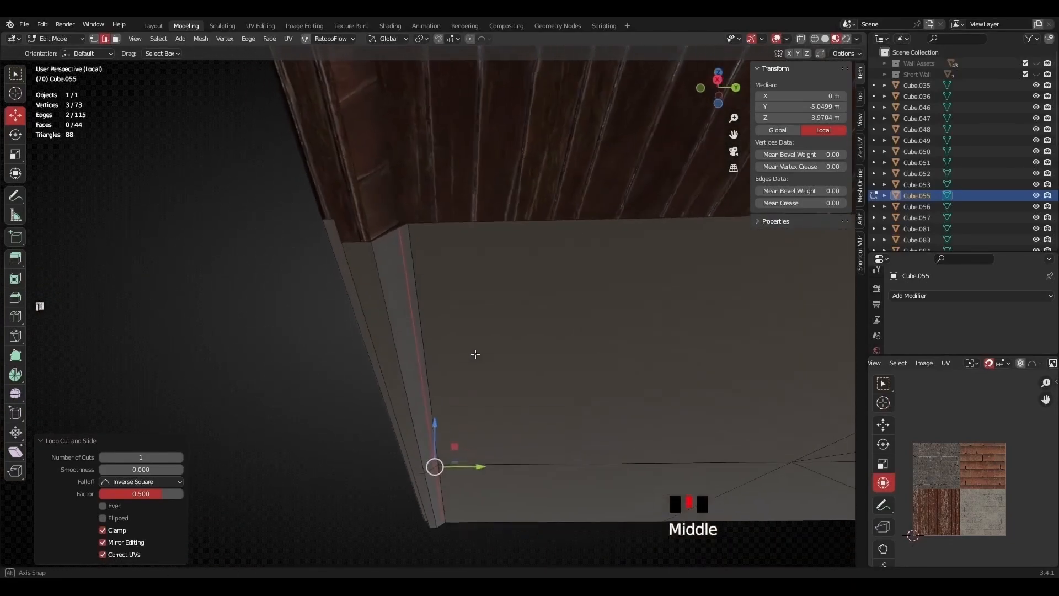
scroll(444, 310, "down", 1)
scroll(418, 193, "up", 3)
scroll(418, 193, "up", 2)
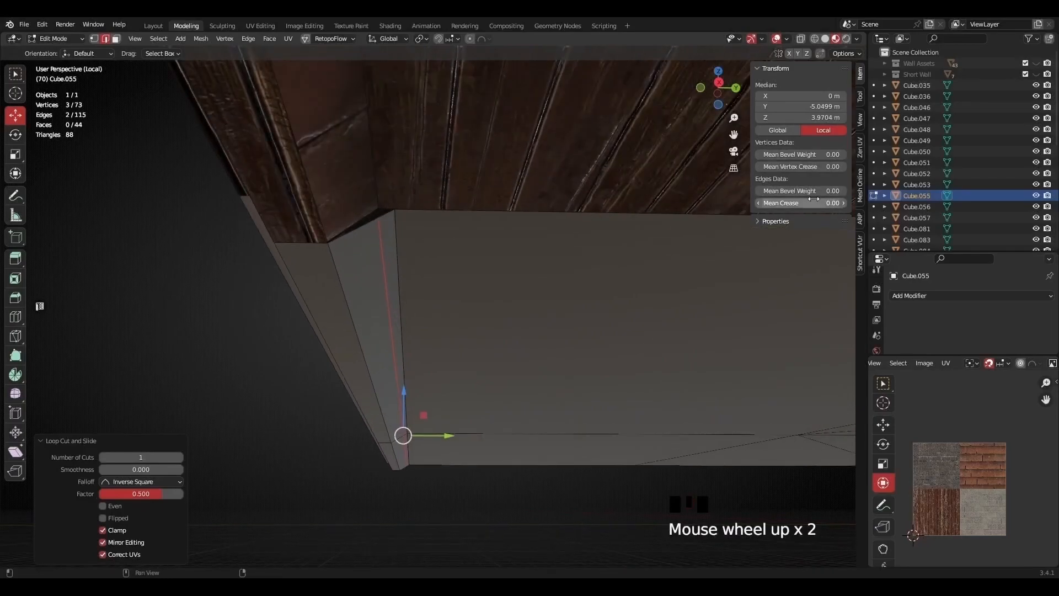
left_click(823, 117)
type("4")
left_click(806, 138)
scroll(370, 223, "up", 1)
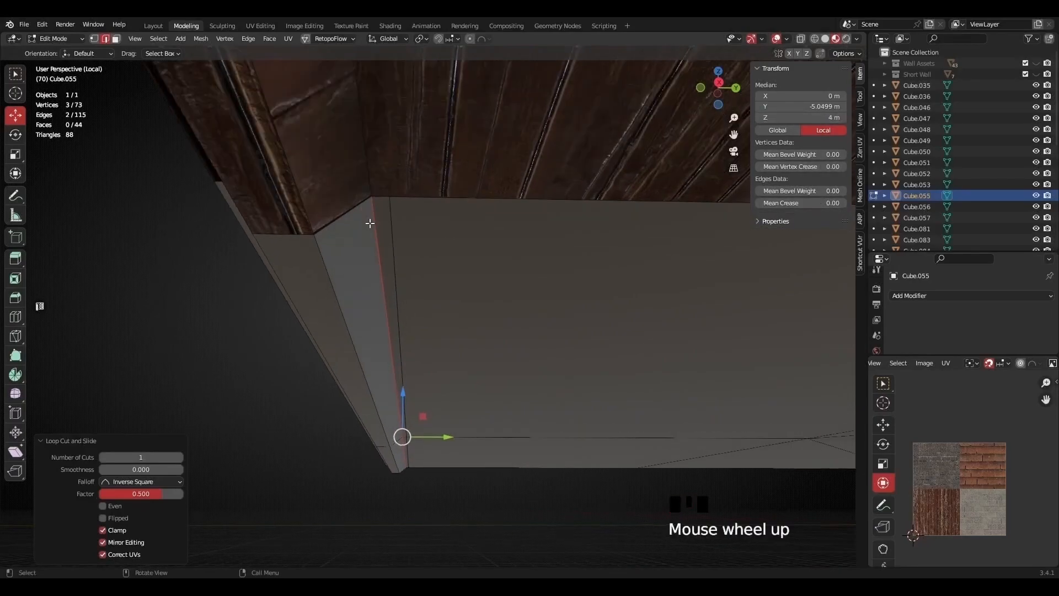
scroll(370, 223, "up", 3)
middle_click_drag(367, 190, 395, 177)
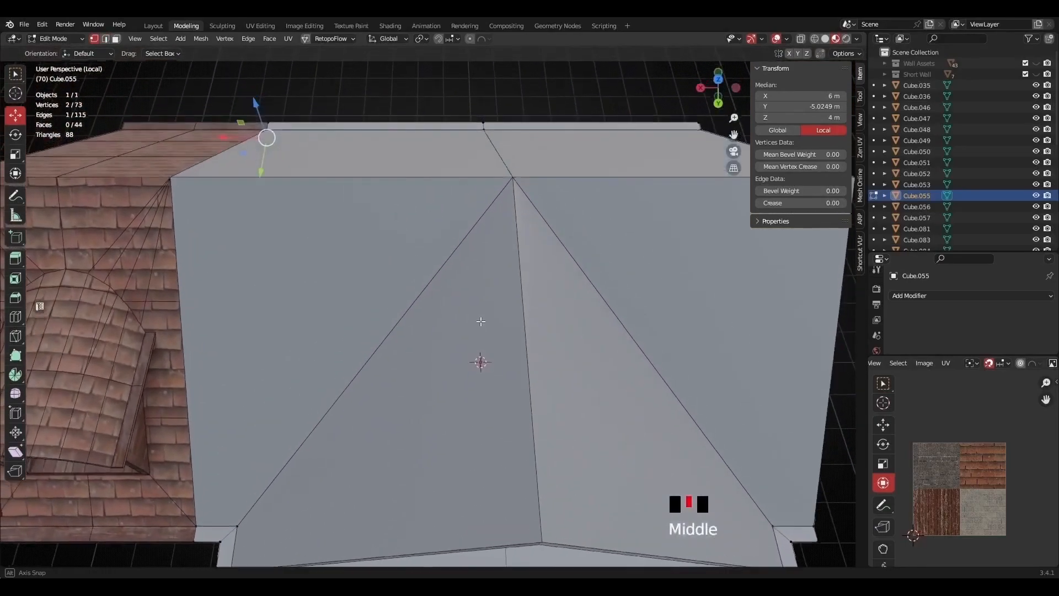
- Finish editing the cross roof trim and delete the adjoining gable roof module's reference pieces
middle_click_drag(482, 319, 336, 257)
scroll(511, 263, "down", 4)
scroll(331, 254, "up", 3)
key("Tab")
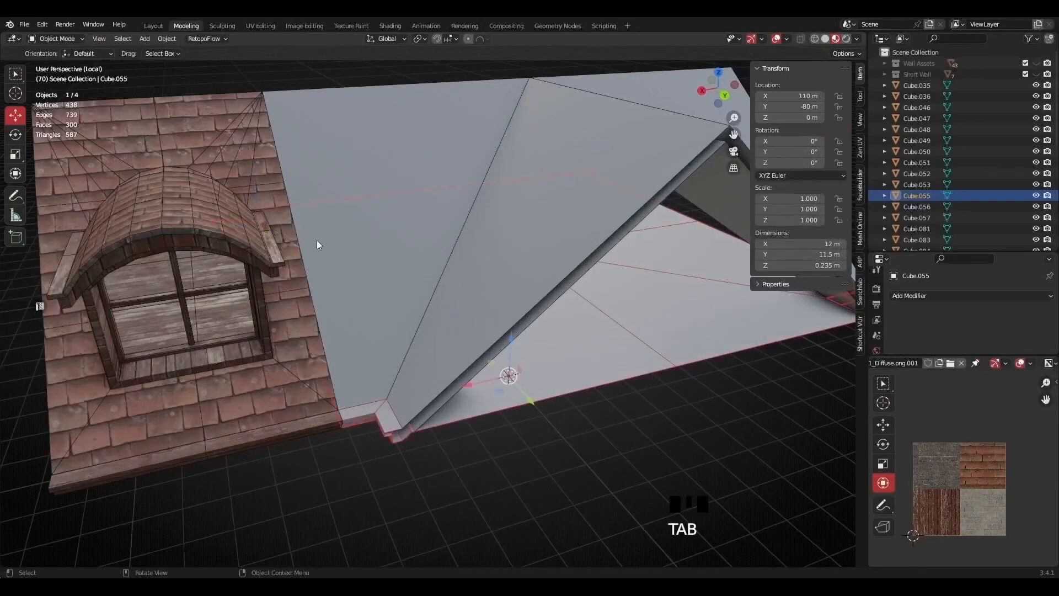
left_click(253, 211)
scroll(259, 222, "down", 3)
key("Delete")
middle_click_drag(259, 224, 335, 296)
left_click(469, 346)
key("Delete")
middle_click_drag(471, 347, 449, 332)
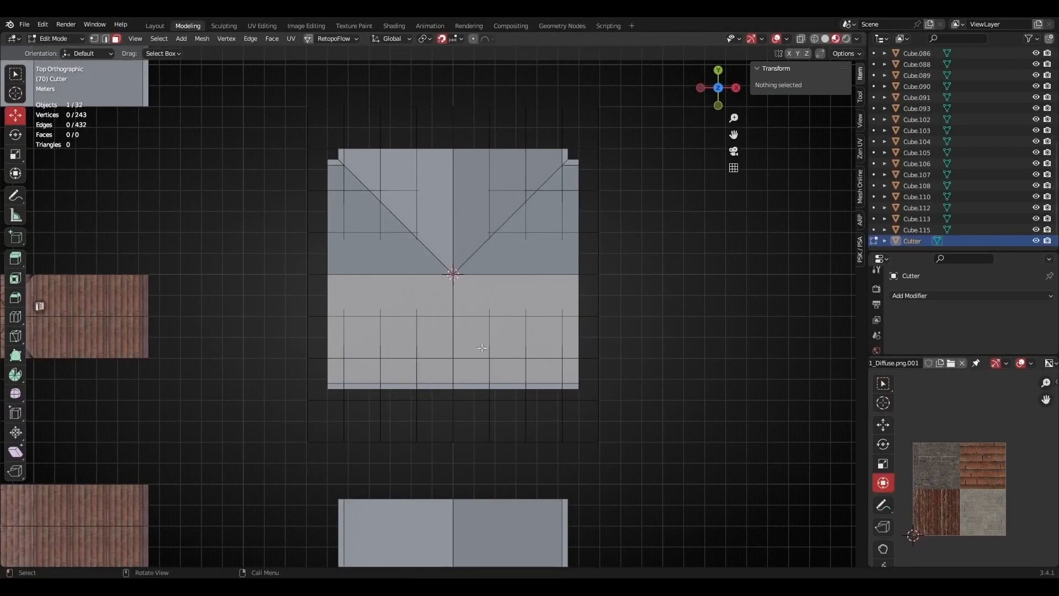
- Rotate the Cutter grid over the cross roof by 90° about the Z axis
scroll(453, 338, "up", 1)
middle_click_drag(376, 185, 358, 227, "shift")
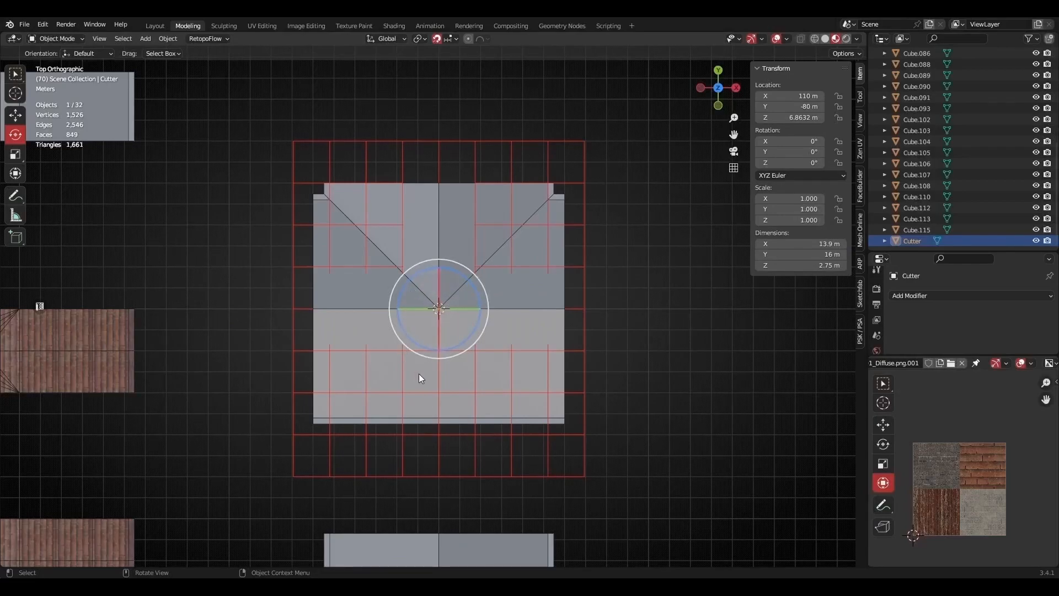
scroll(371, 462, "up", 1)
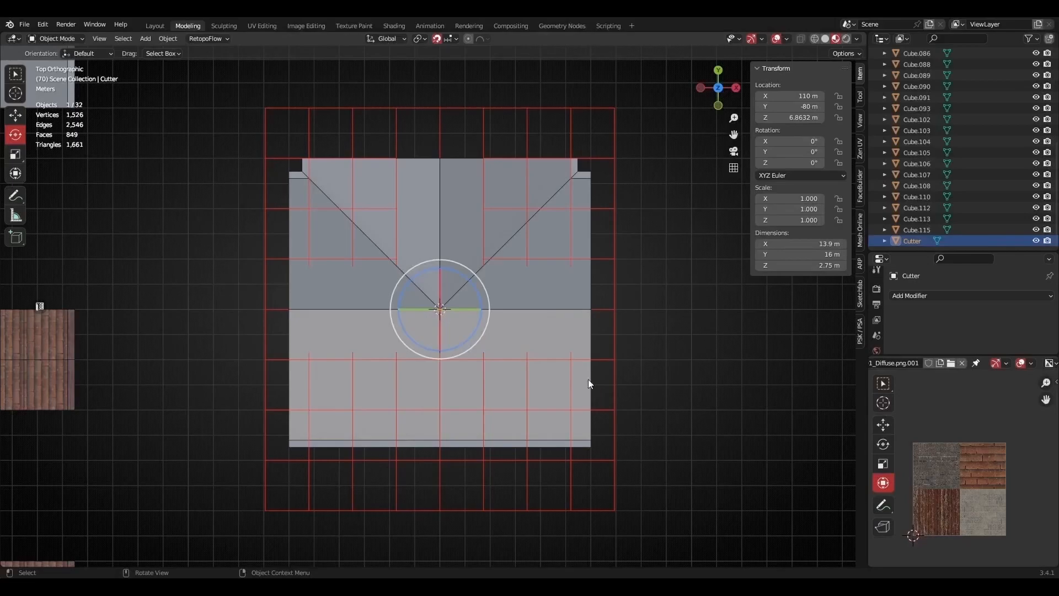
left_click_drag(413, 279, 360, 392)
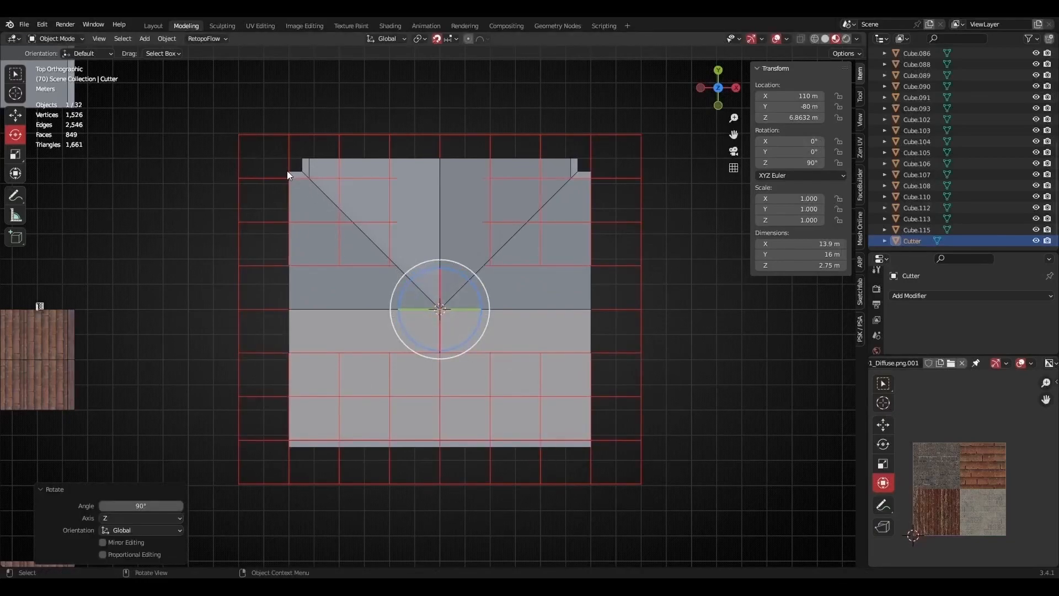
- Examine from above how the rotated Cutter grid lines up with the cross roof's outer edges, eaves and valleys
scroll(337, 501, "up", 5)
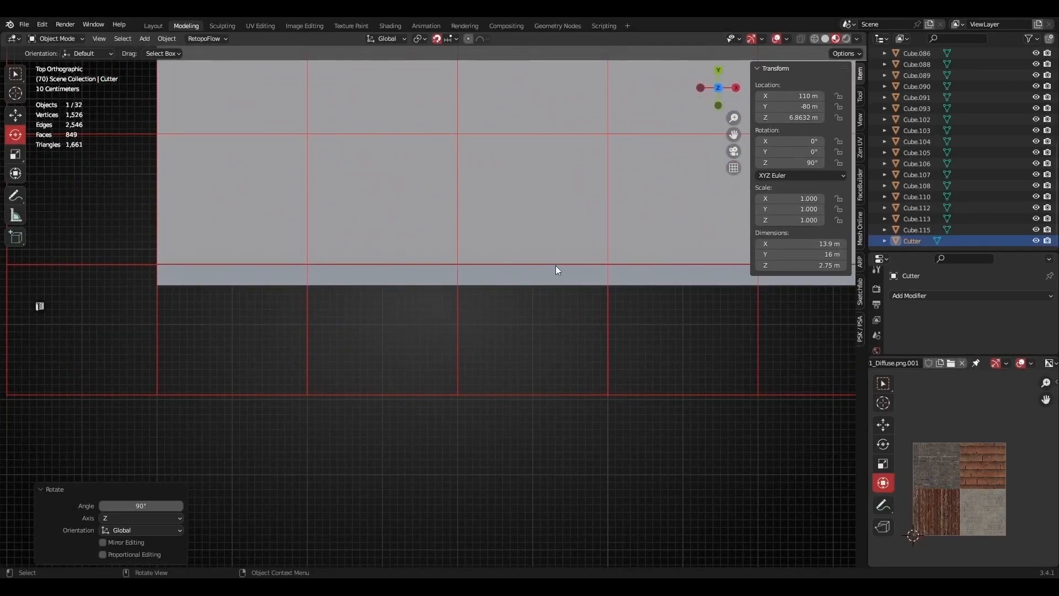
middle_click_drag(701, 274, 728, 312, "shift")
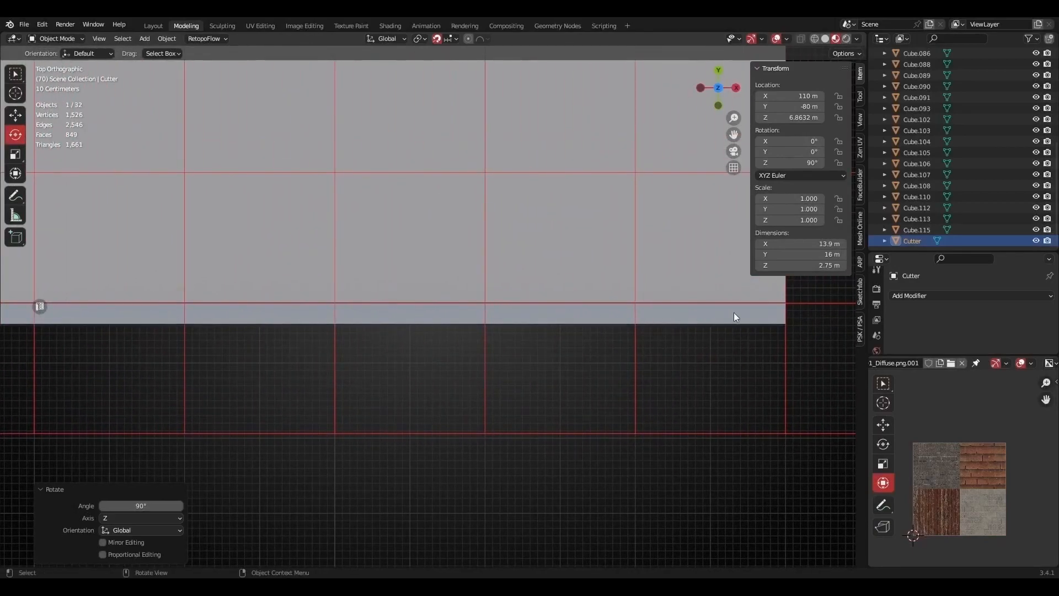
scroll(353, 329, "down", 5)
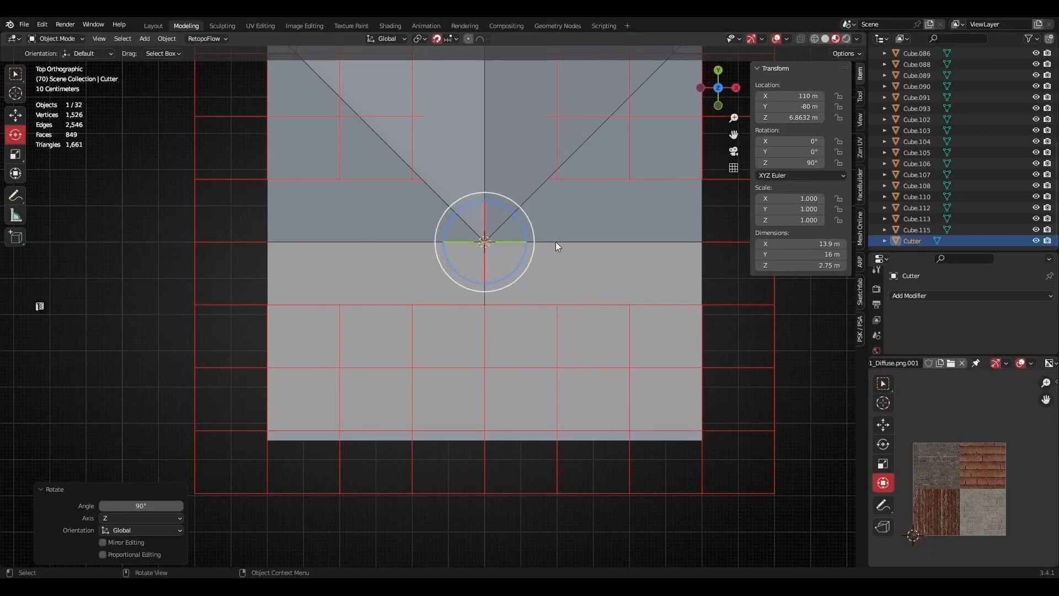
middle_click_drag(383, 237, 383, 374, "shift")
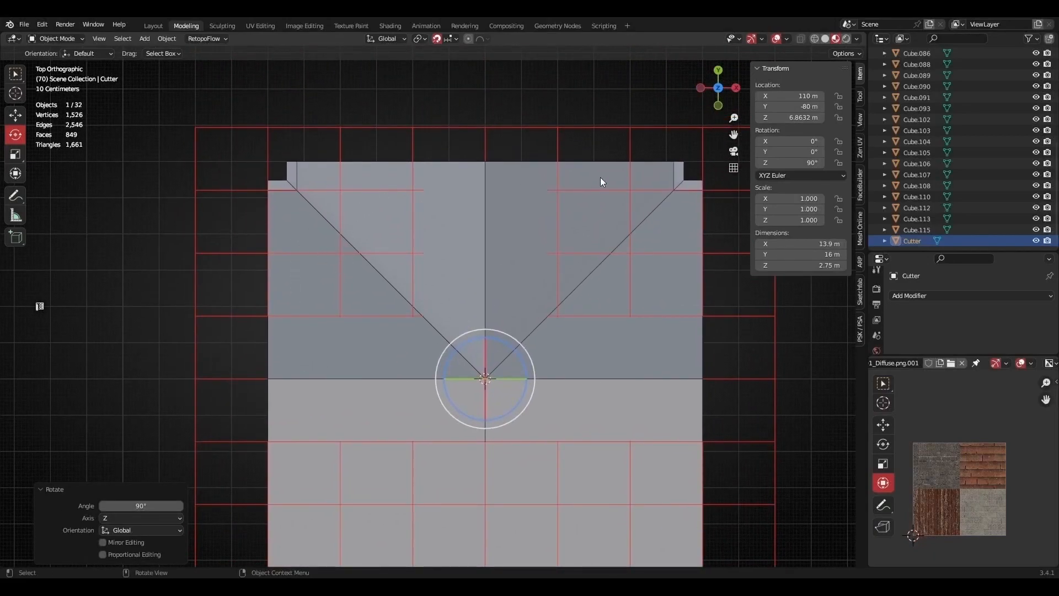
scroll(649, 178, "down", 4)
middle_click_drag(422, 375, 390, 383, "shift")
scroll(386, 312, "up", 1)
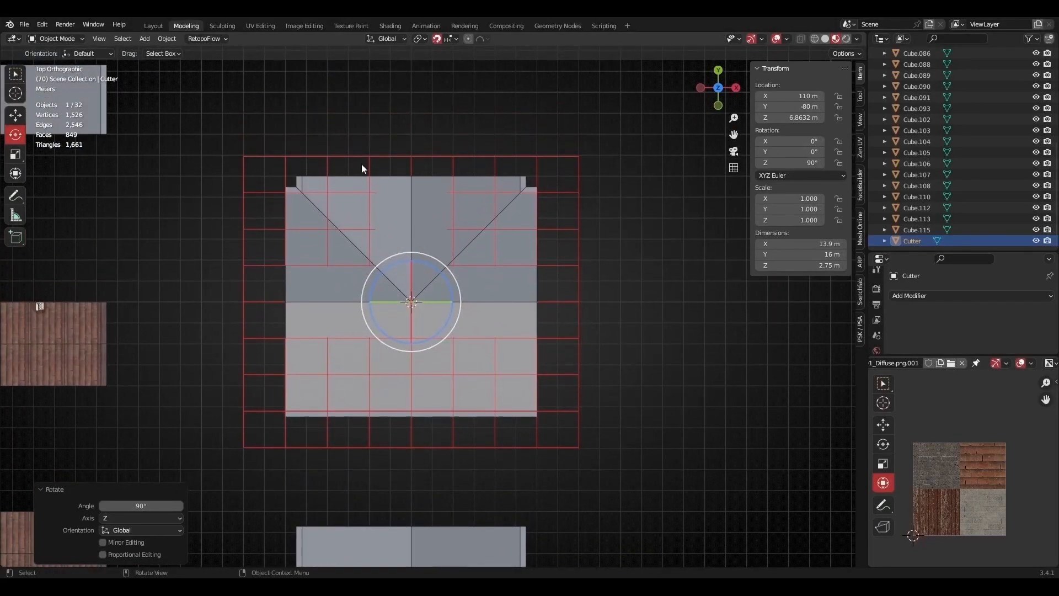
left_click(254, 193)
scroll(426, 306, "down", 2)
scroll(426, 307, "up", 2)
middle_click_drag(428, 257, 417, 331, "shift")
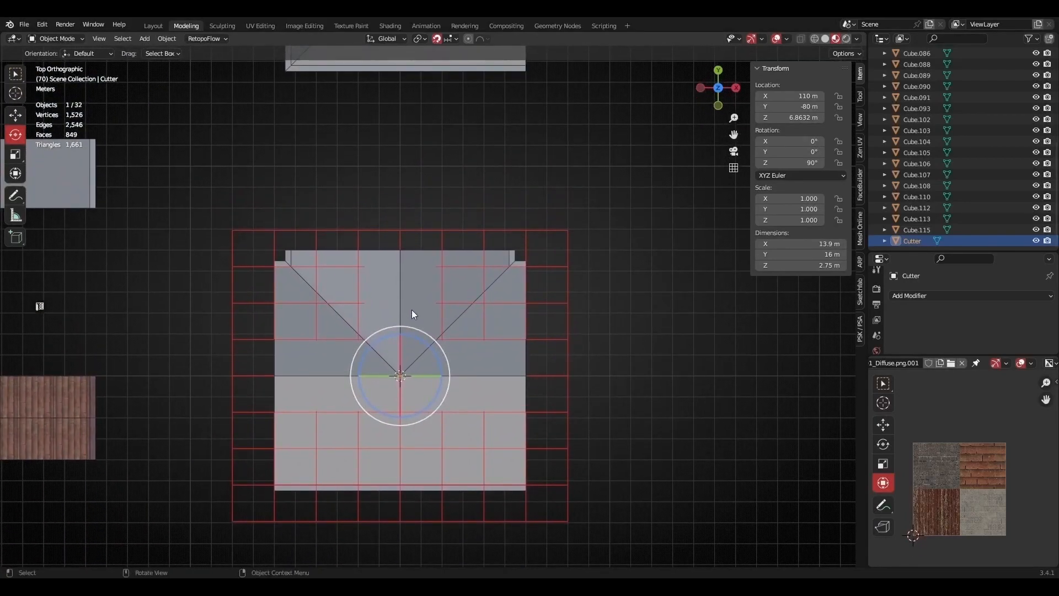
scroll(411, 310, "down", 2)
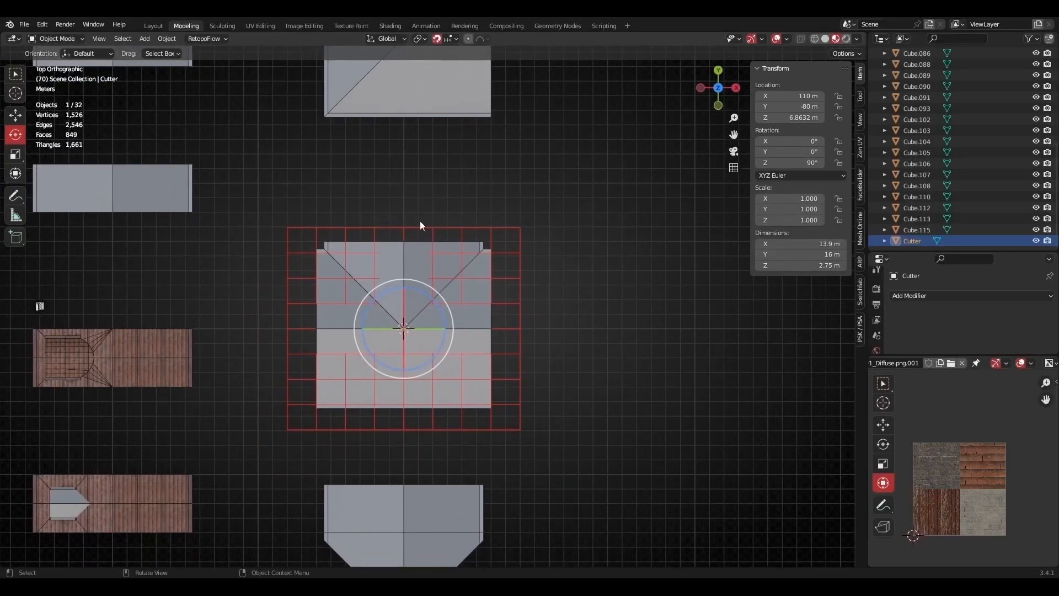
scroll(412, 206, "up", 1)
middle_click_drag(404, 280, 386, 211, "shift")
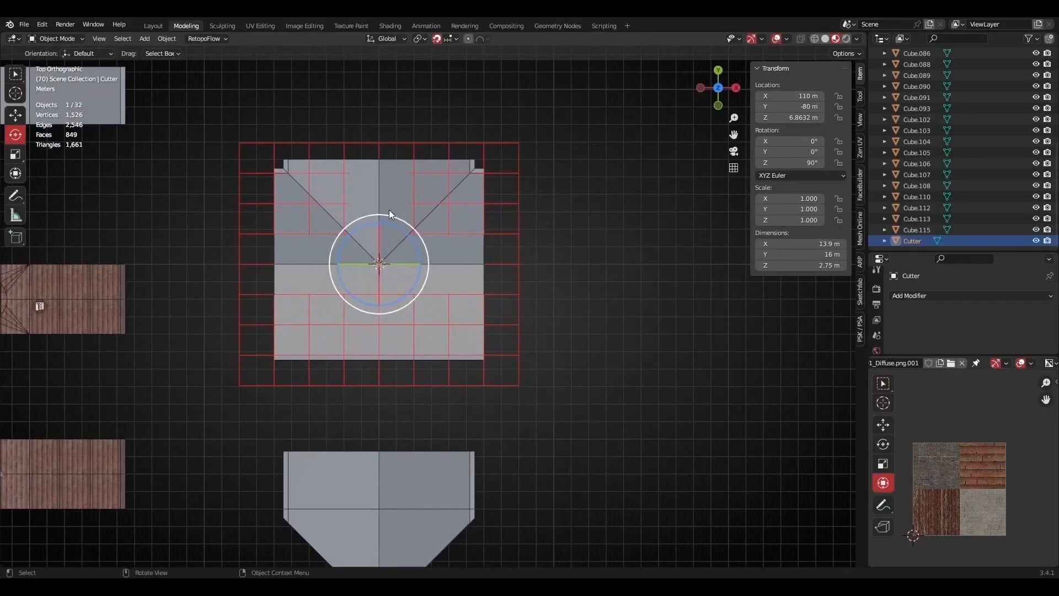
- Add a 2 m plane at the cross roof's centre and move it 8 m along positive Y, to Y -72 m
key("shift+a")
mouse_move(390, 218)
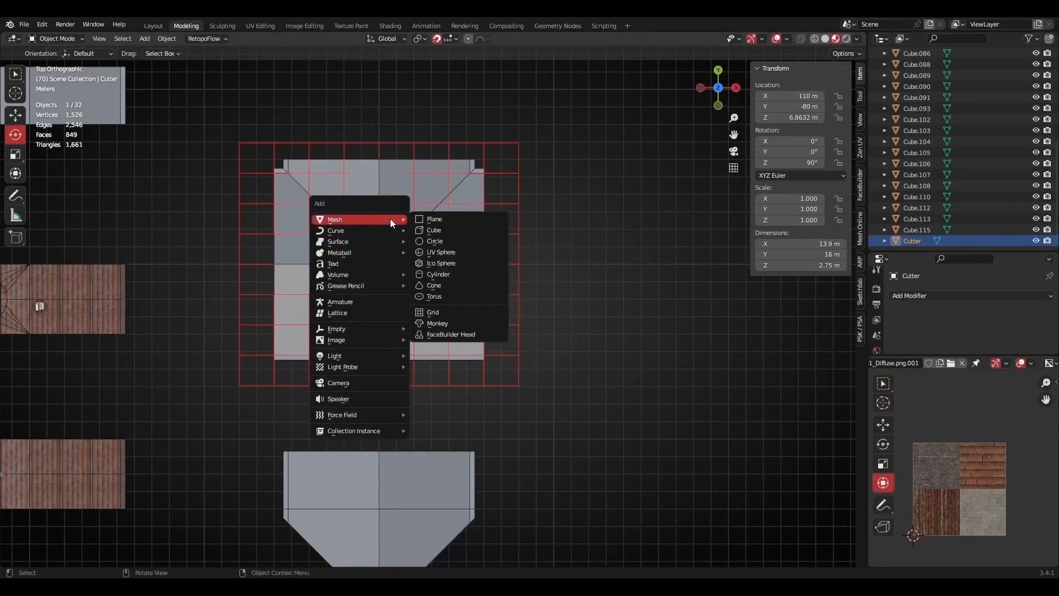
left_click(443, 220)
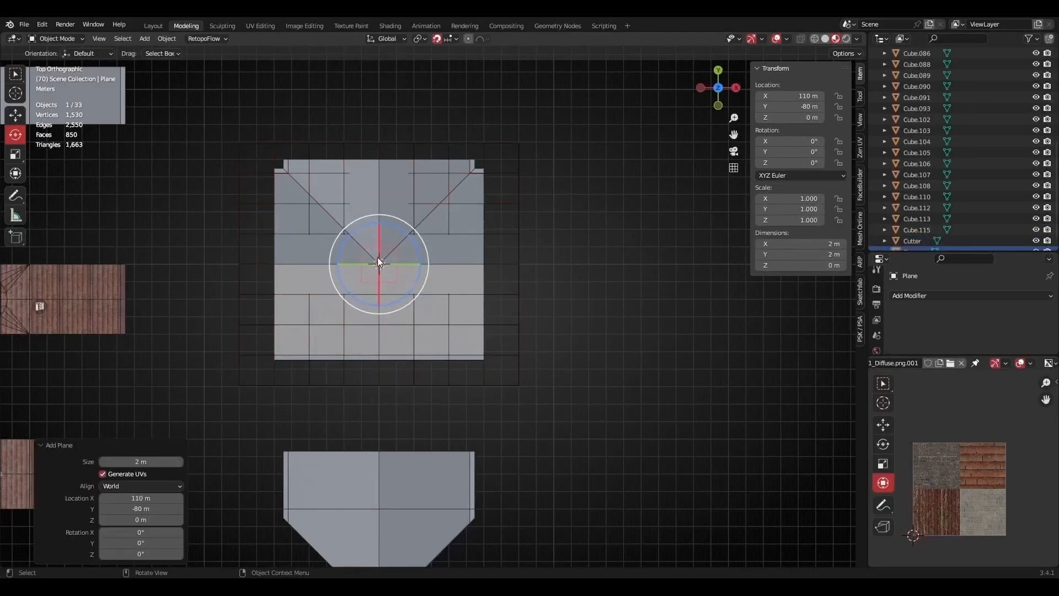
middle_click_drag(403, 249, 399, 328, "shift")
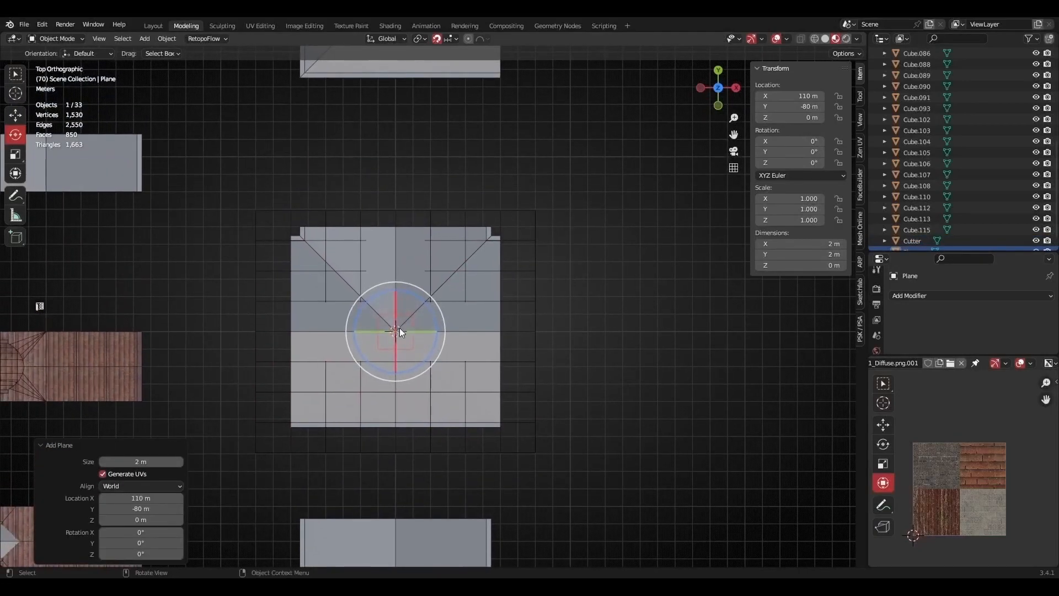
left_click(17, 116)
left_click_drag(395, 287, 404, 143)
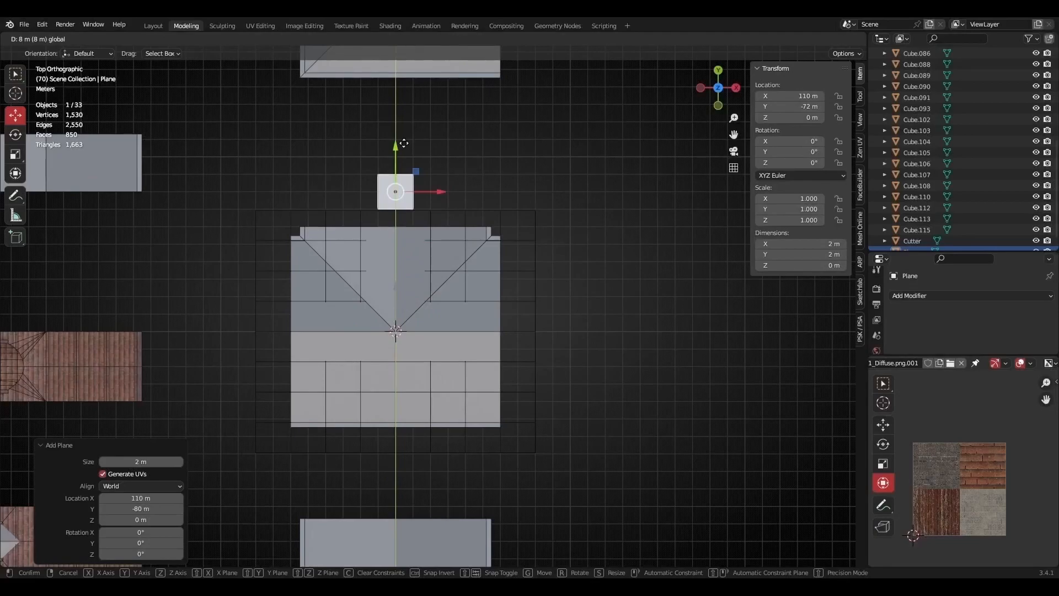
- Turn snapping off and move the plane slightly further along positive Y, to Y -71.496 m
left_click(404, 134)
scroll(403, 186, "up", 2)
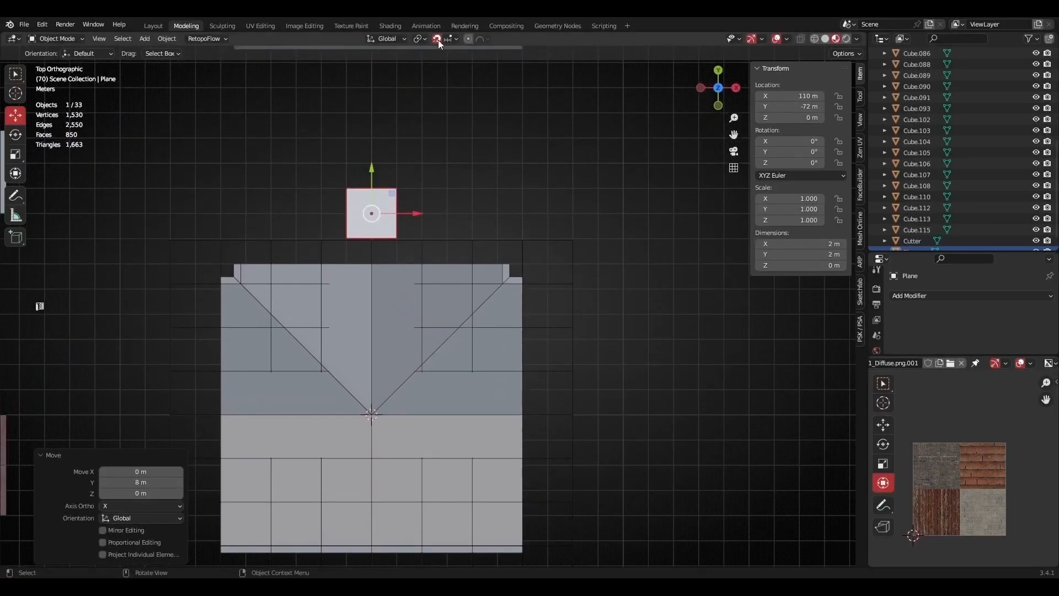
mouse_move(372, 165)
left_mouse_down()
mouse_move(371, 153)
mouse_move(353, 157)
left_mouse_up()
- Merge the plane's two positive-Y vertices at their center to form a triangular direction arrow
key("Tab")
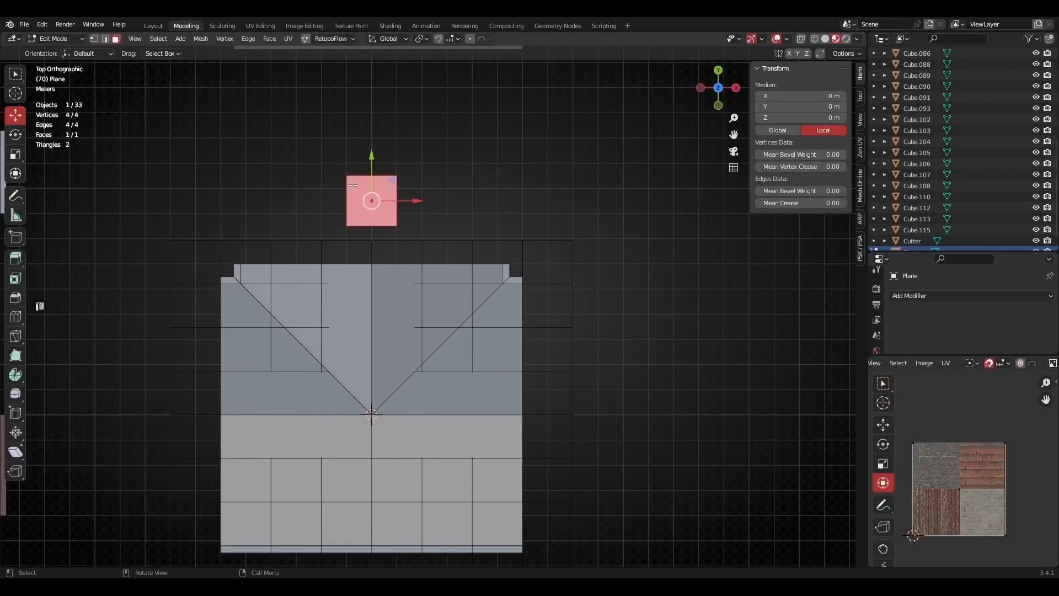
key("1")
left_click_drag(308, 147, 427, 192)
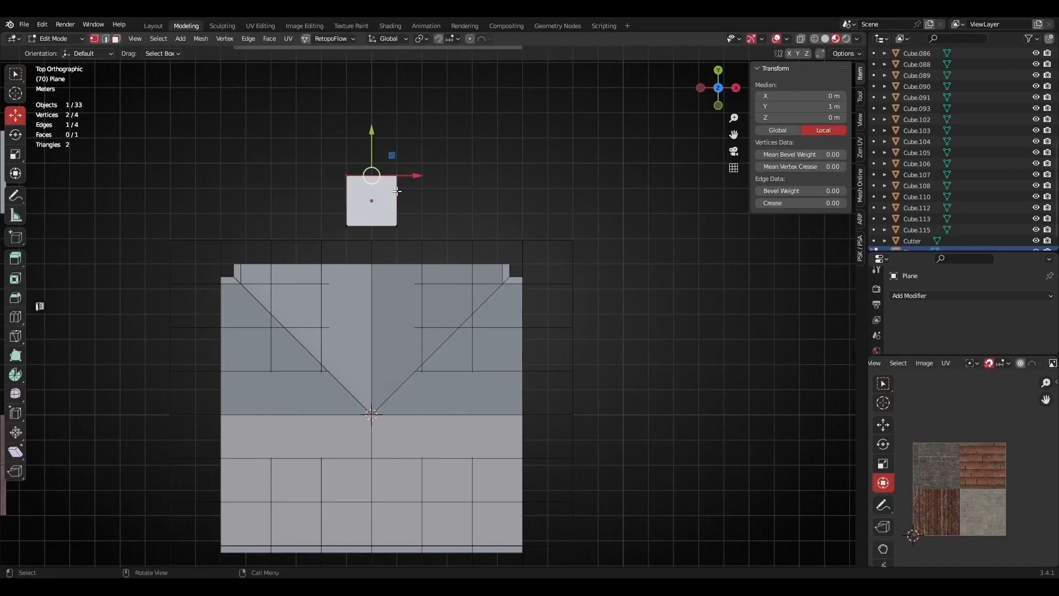
scroll(400, 167, "up", 1)
scroll(408, 209, "up", 3)
right_click(415, 224)
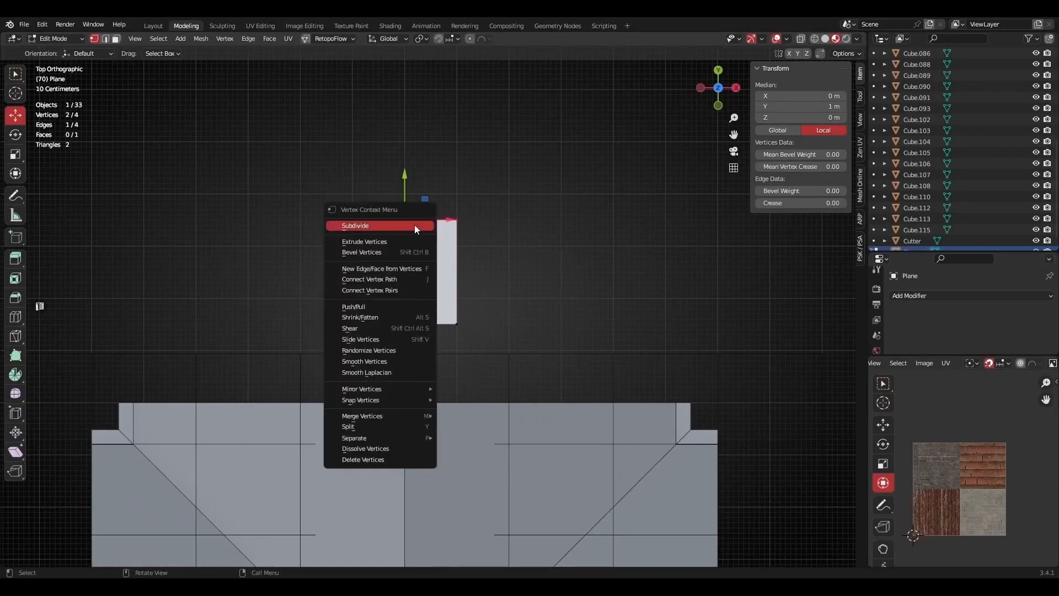
mouse_move(379, 413)
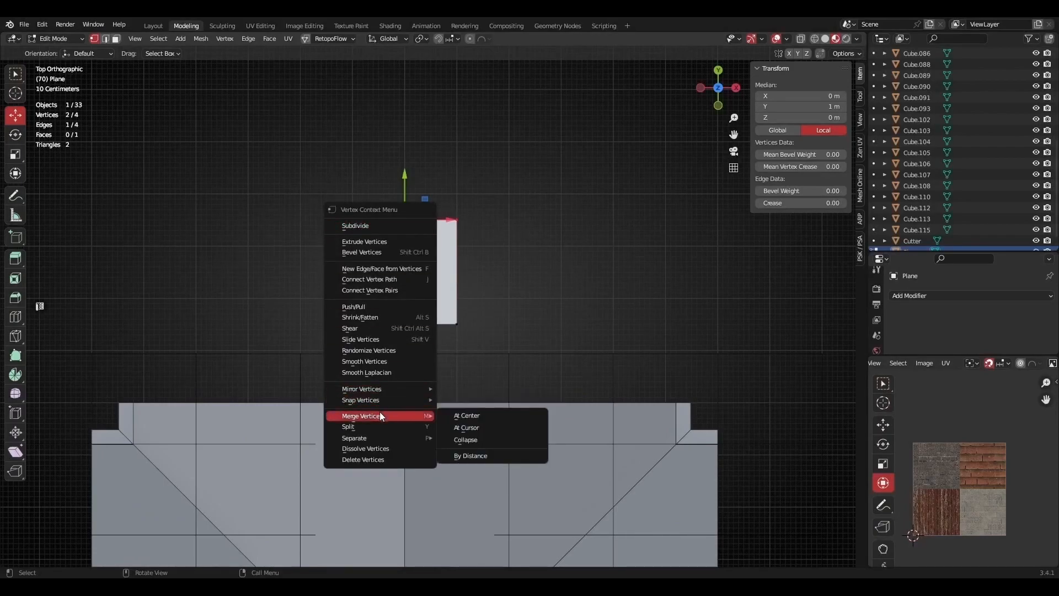
left_click(470, 415)
- Leave the arrow's mesh editing and join the arrow into the Cutter grid object
scroll(421, 229, "down", 4)
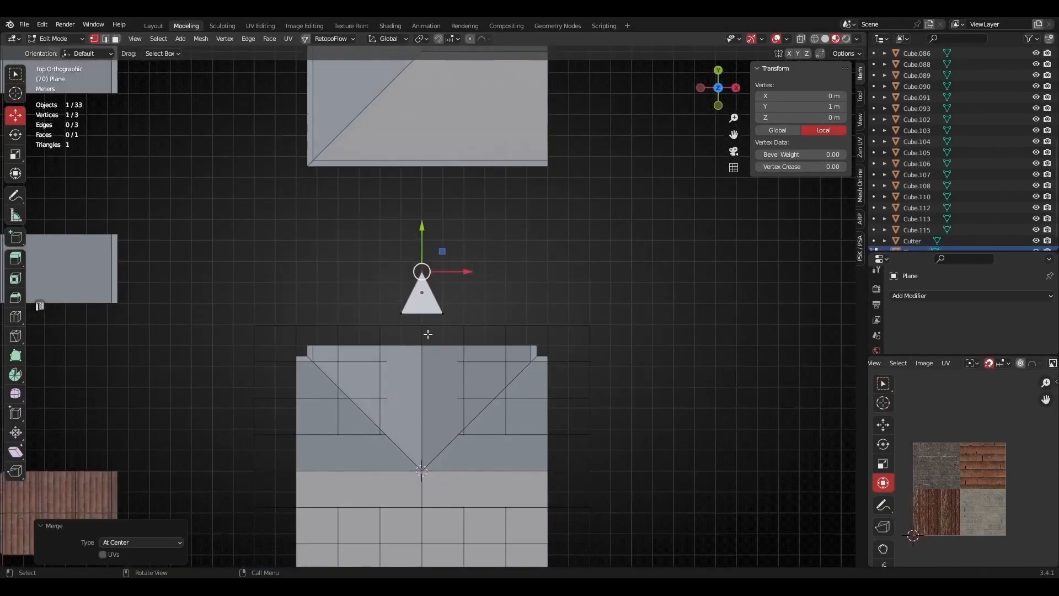
scroll(423, 347, "up", 1)
scroll(464, 432, "down", 5)
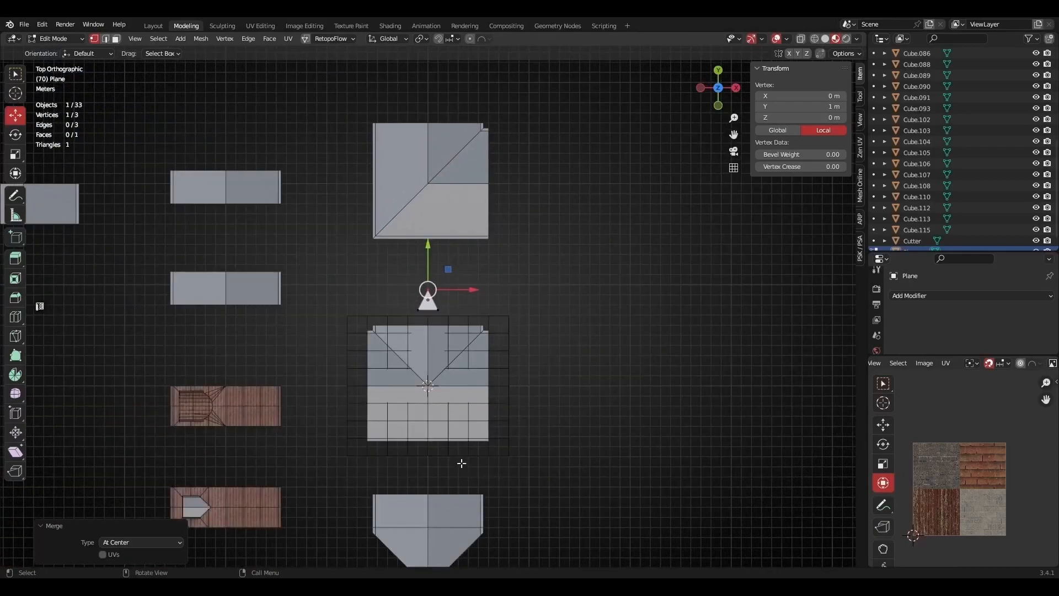
scroll(461, 459, "up", 2)
middle_click_drag(416, 483, 437, 350, "shift")
scroll(425, 300, "up", 5, "shift")
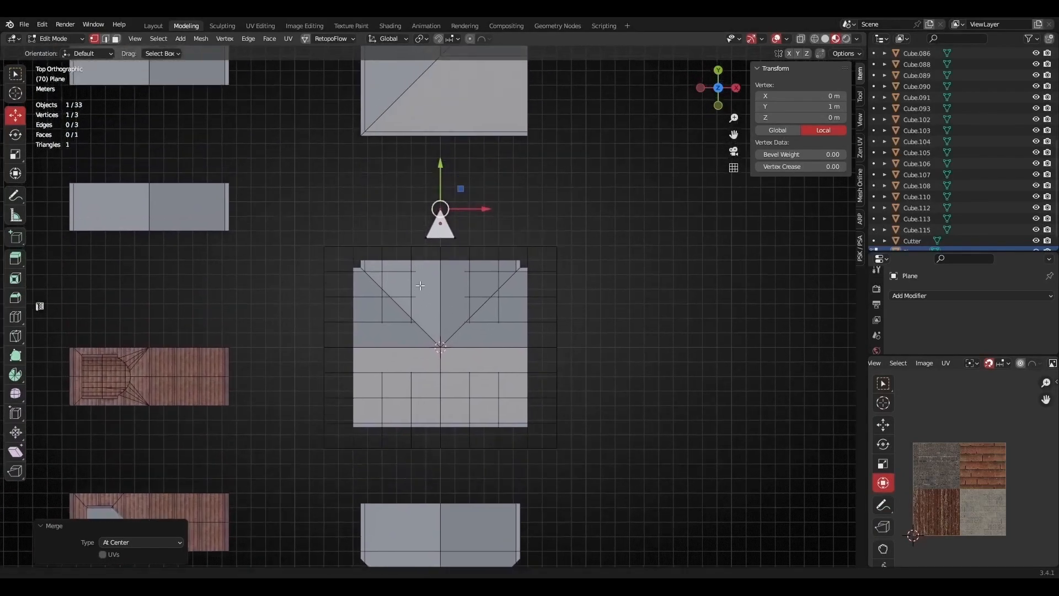
key("Tab")
left_click(453, 228)
left_click(438, 239)
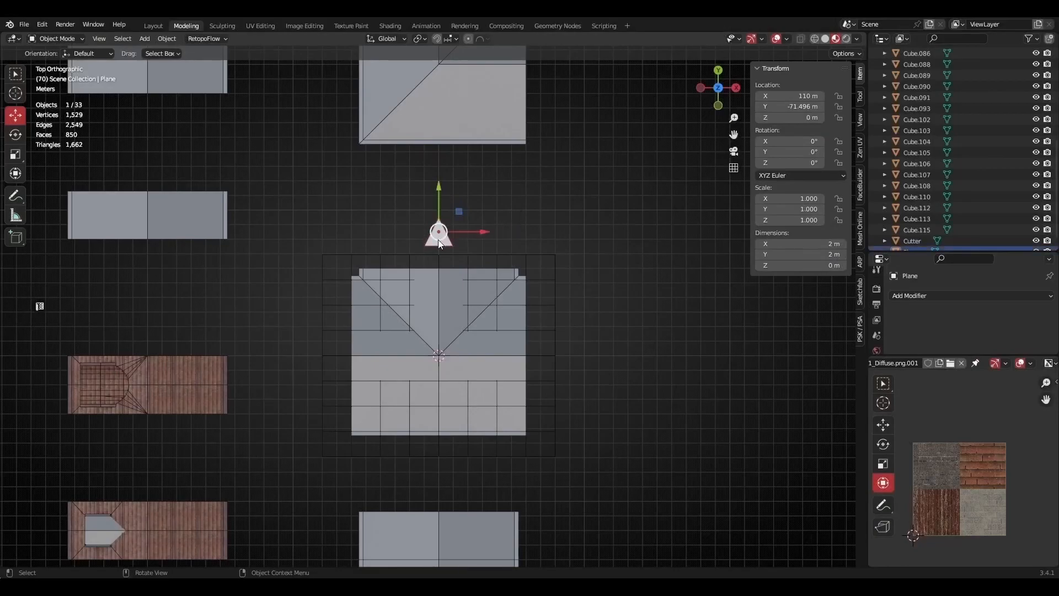
left_click(555, 282, "shift")
key("ctrl+j")
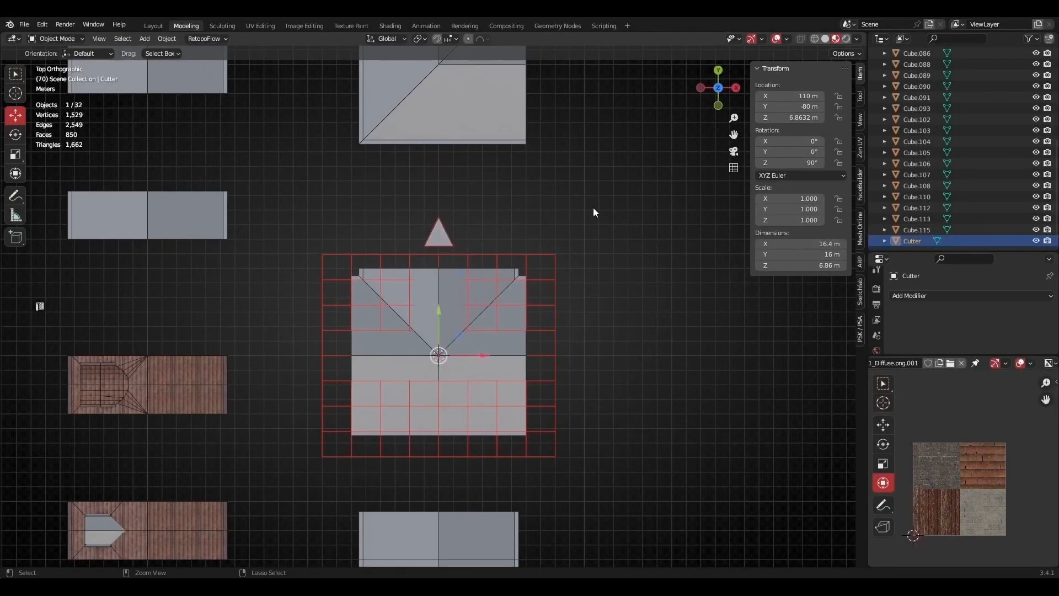
- Try rotating the joined Cutter grid and arrow about the Z axis over the cross roof
scroll(439, 300, "down", 2)
scroll(440, 304, "up", 3)
left_click(605, 320)
left_click(579, 326)
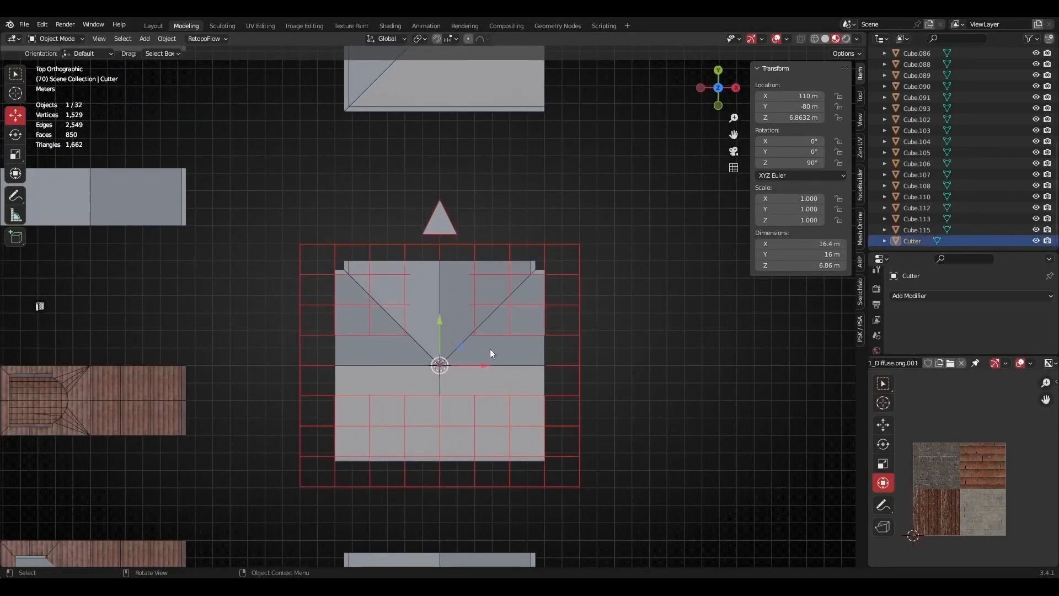
left_click(15, 134)
left_click_drag(422, 335, 523, 350)
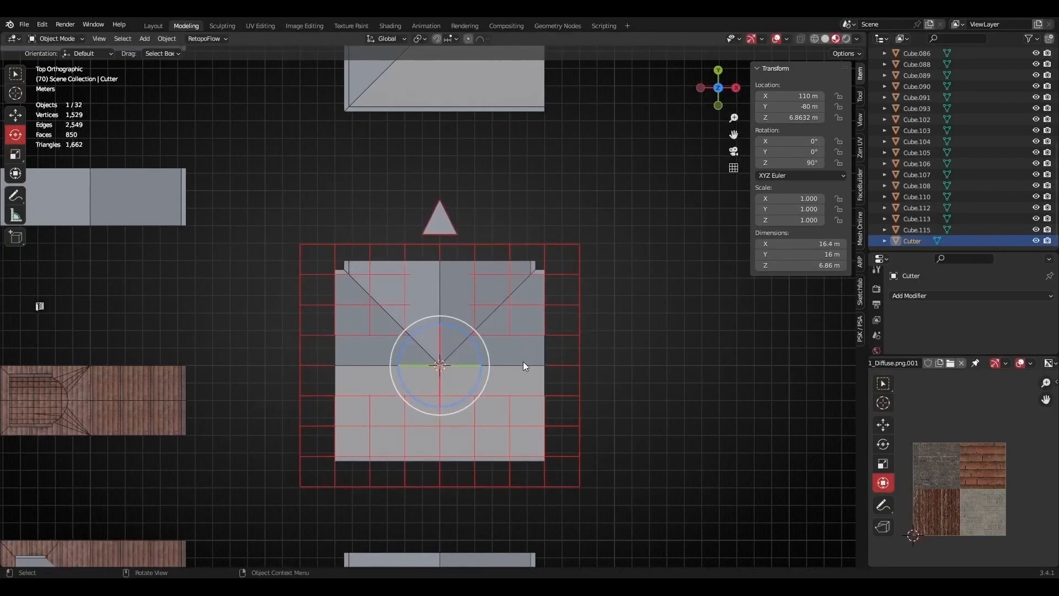
scroll(522, 369, "down", 3)
scroll(492, 357, "up", 2)
middle_click_drag(493, 356, 458, 336, "shift")
scroll(390, 235, "up", 2)
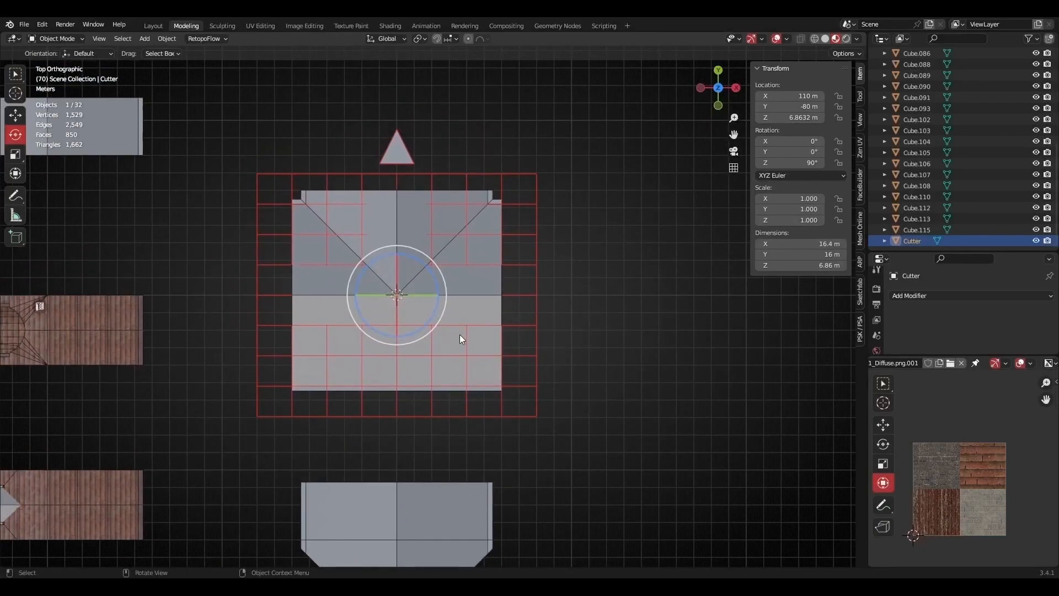
- Isolate the two cross roof objects and the Cutter in local view, with the main roof surface object (Cube.053) selected
left_click(480, 305)
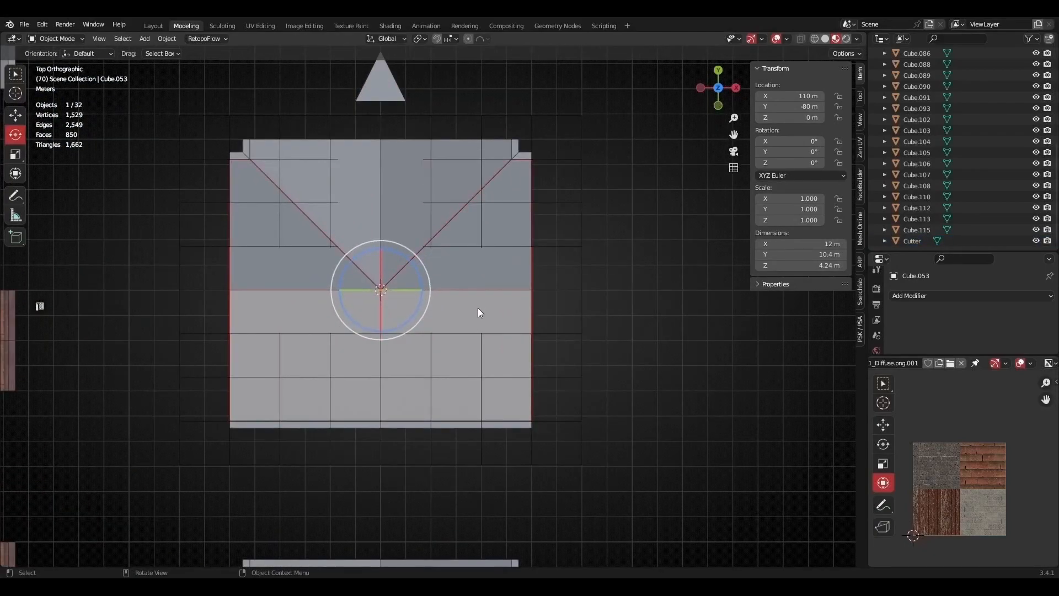
middle_click_drag(496, 314, 482, 345)
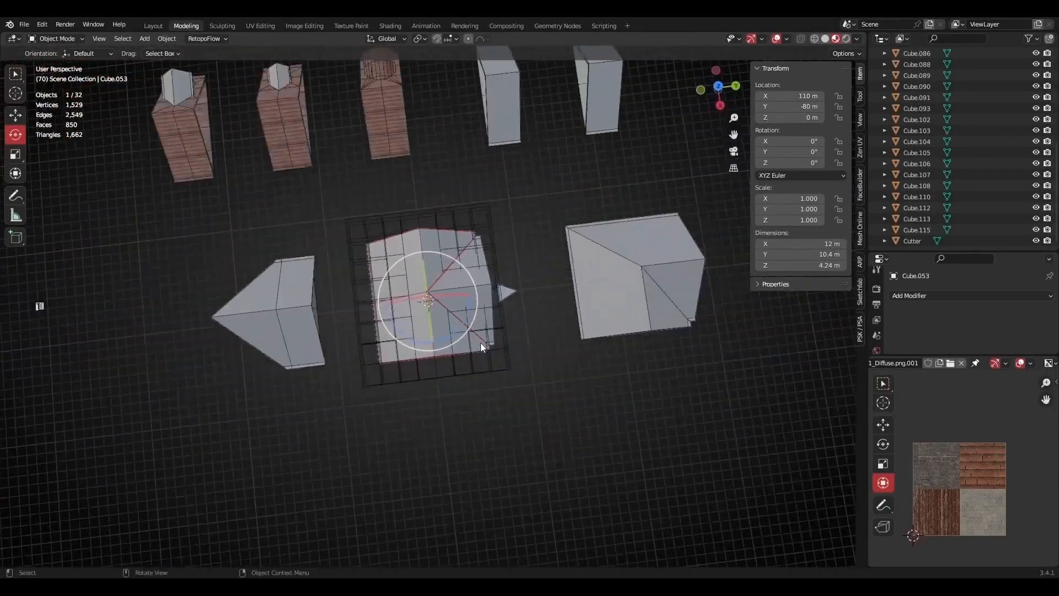
left_click(472, 290, "shift")
key("KP_Divide")
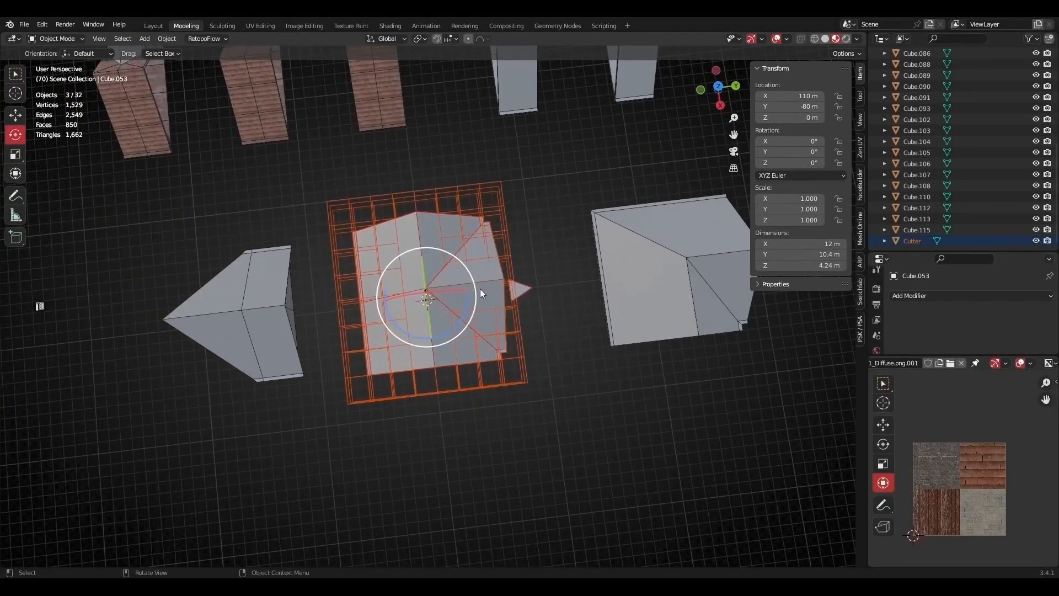
middle_click_drag(480, 289, 519, 177)
key("alt+a")
left_click(389, 199)
middle_click_drag(389, 199, 494, 286)
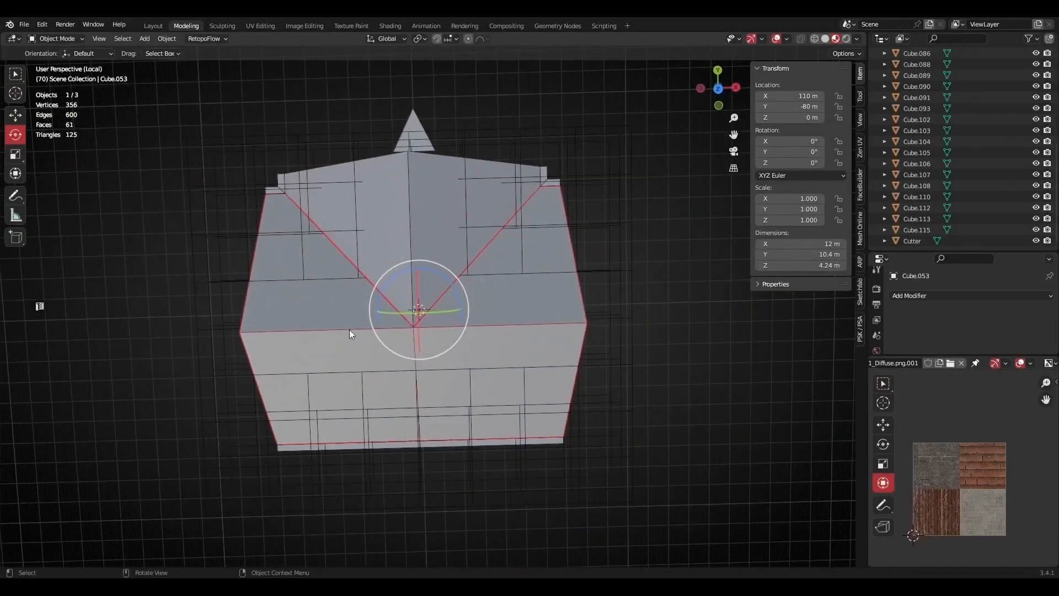
middle_click_drag(390, 393, 379, 382)
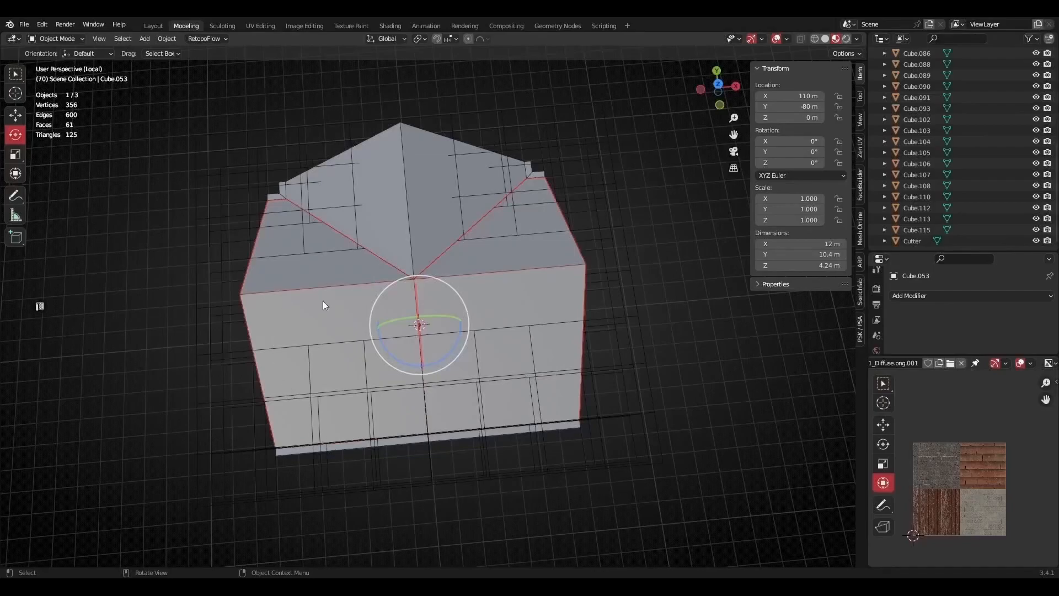
middle_click_drag(541, 366, 428, 265)
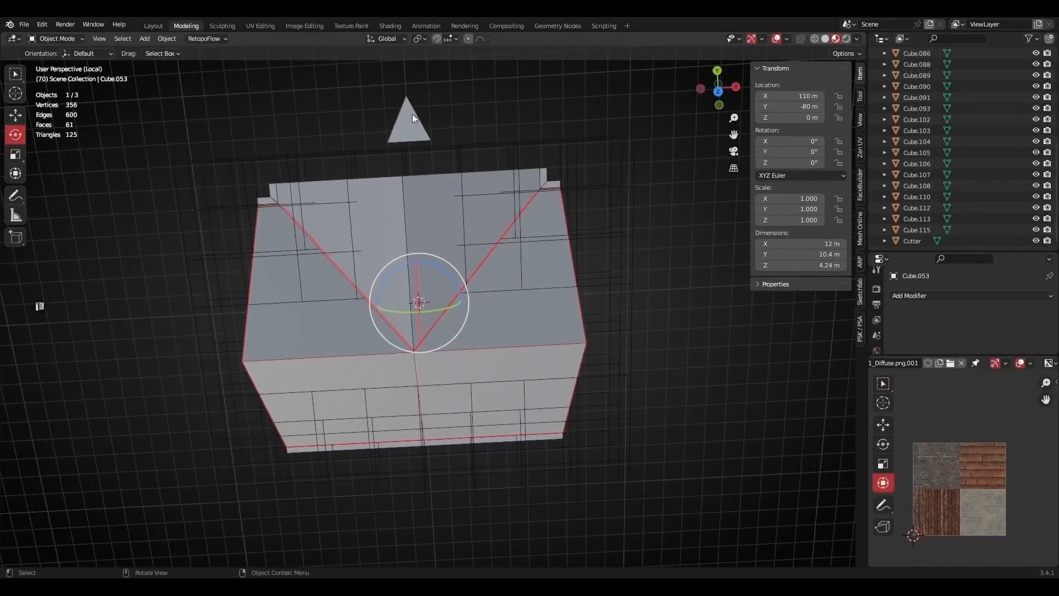
- Separate the projecting gable's roof faces from the cross roof trim object (Cube.055) into their own object
left_click(445, 238)
middle_click_drag(490, 299, 461, 150)
key("Tab")
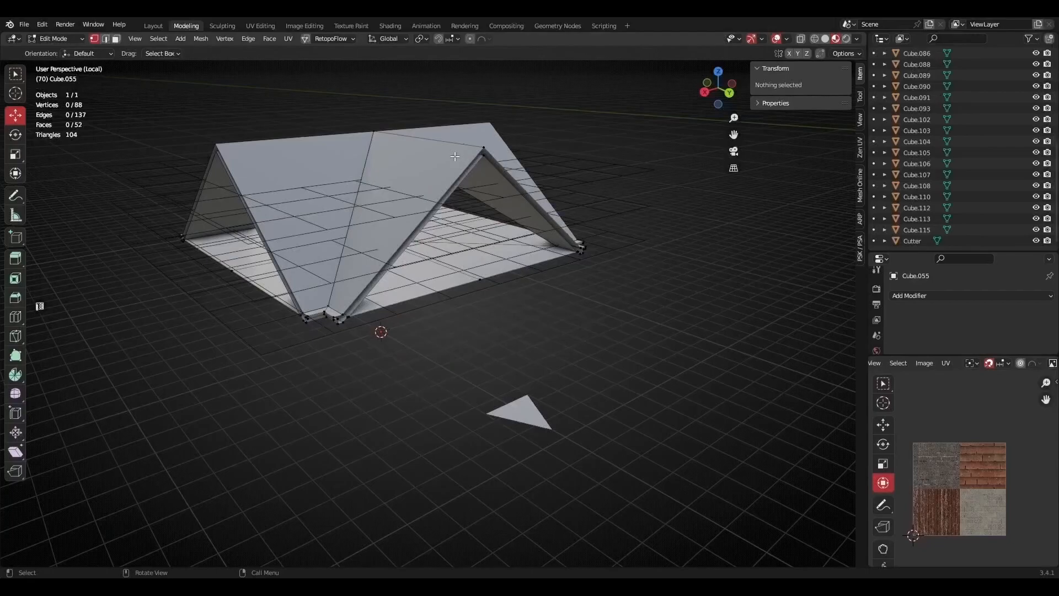
middle_click_drag(450, 173, 468, 192)
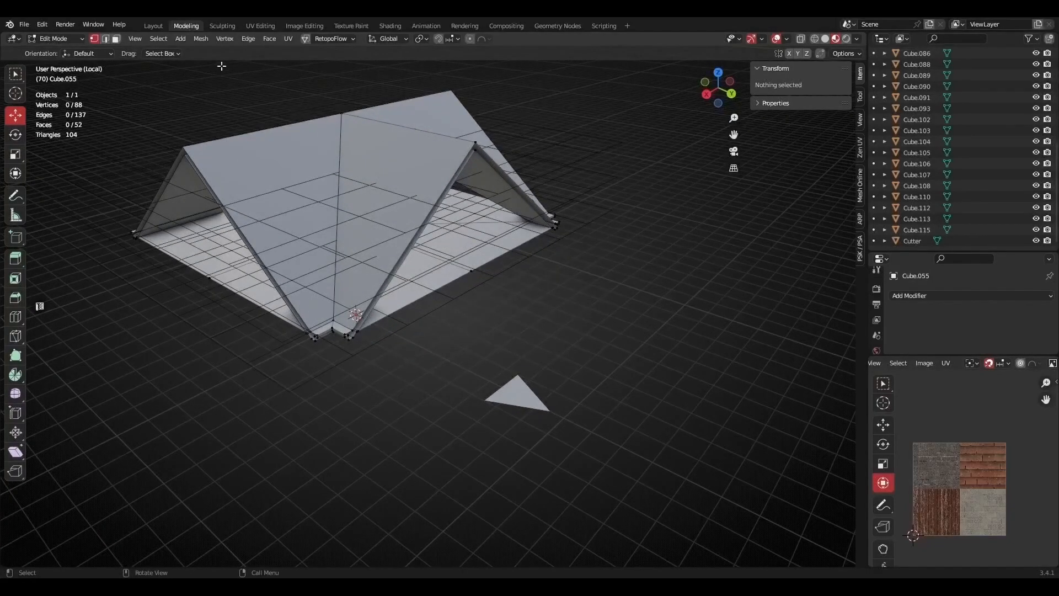
key("l")
mouse_move(415, 147)
middle_mouse_down()
mouse_move(331, 160)
mouse_move(420, 146)
middle_mouse_up()
key("l")
middle_click_drag(554, 221, 624, 288)
key("x")
left_click(496, 169)
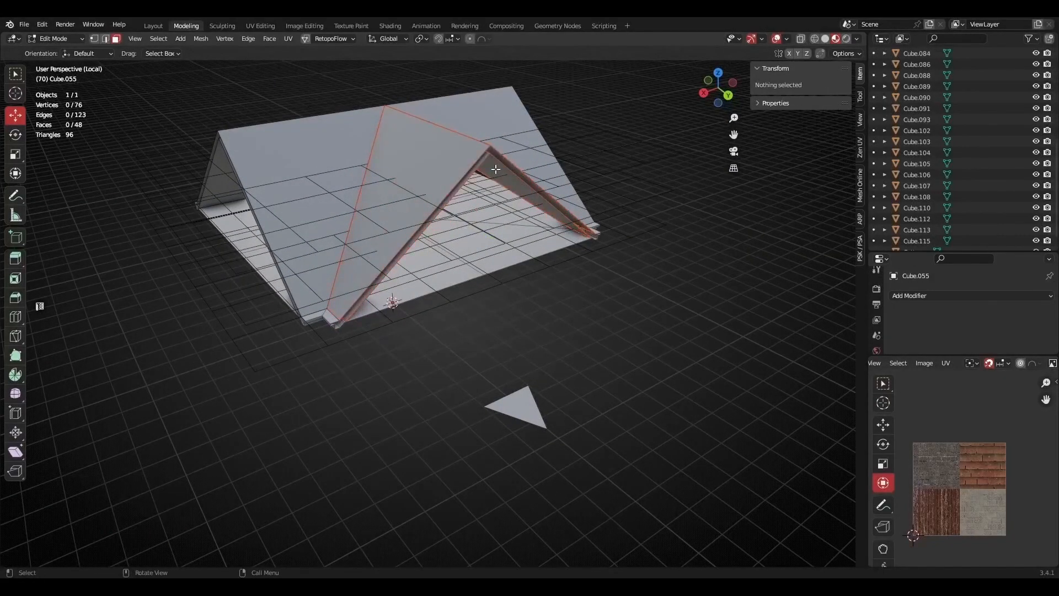
middle_click_drag(495, 169, 557, 190)
key("Tab")
- Rotate the Cutter grid about the global Z axis and turn it back by -90°
scroll(412, 202, "up", 2)
middle_click_drag(431, 207, 521, 245, "shift")
scroll(508, 251, "down", 2)
left_click(459, 235)
middle_click_drag(459, 235, 539, 362)
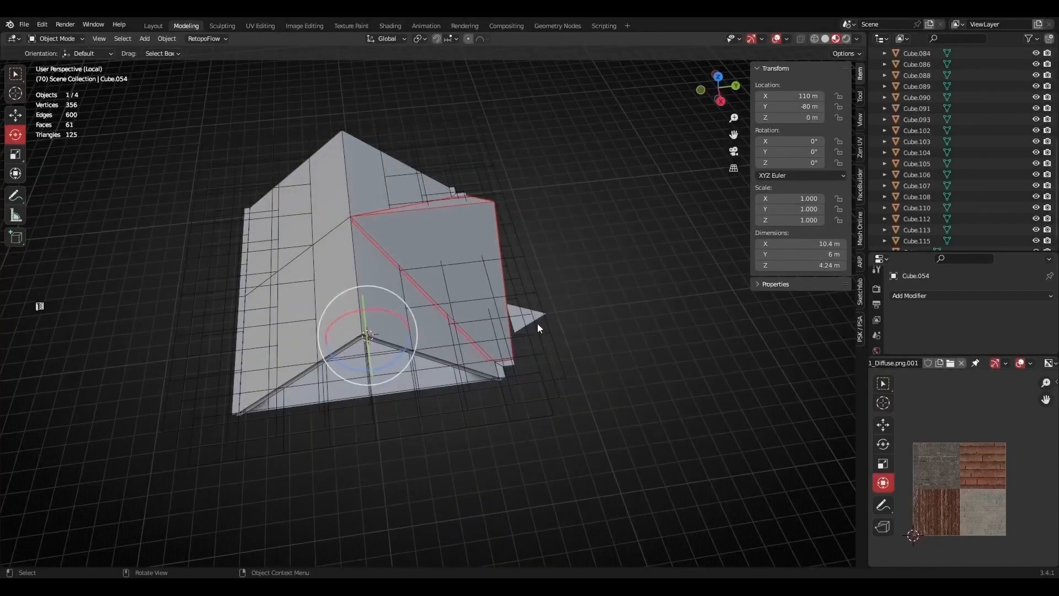
left_click(539, 325)
left_click_drag(379, 267, 388, 199)
middle_click_drag(470, 241, 450, 314)
left_click_drag(440, 313, 407, 322)
middle_click_drag(407, 322, 516, 272)
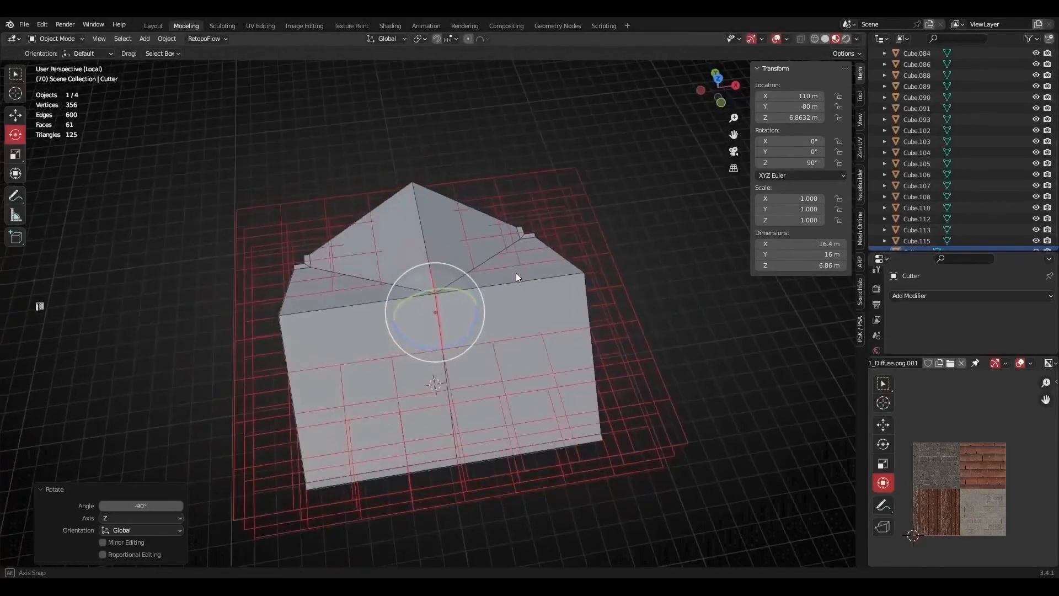
- Edit the main roof surface object with all its faces selected in top view, and add the Cutter as the cutting object
left_click(511, 320)
middle_click_drag(501, 364, 474, 291)
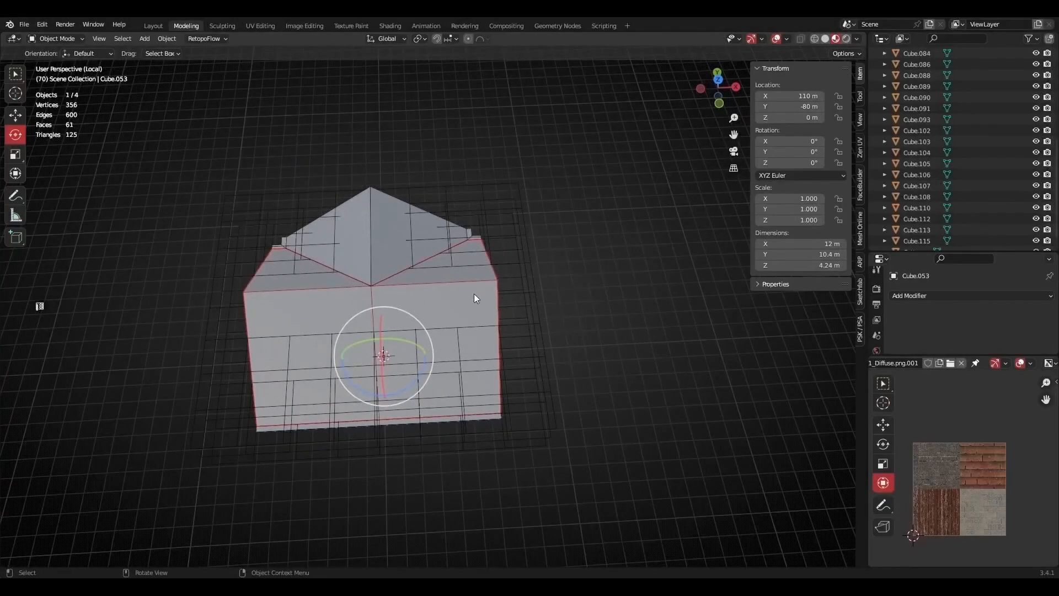
key("Tab")
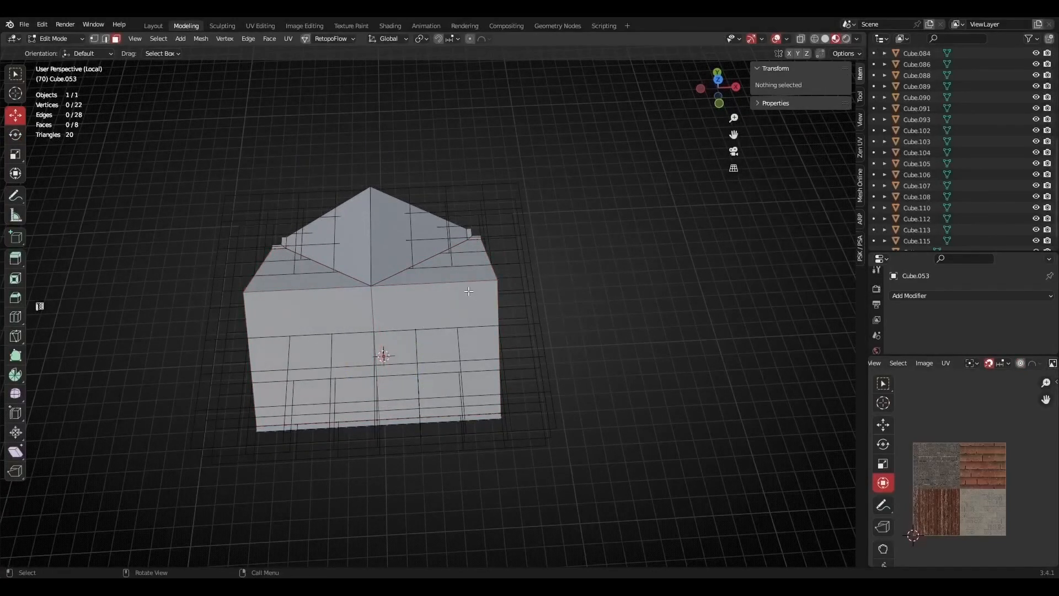
key("a")
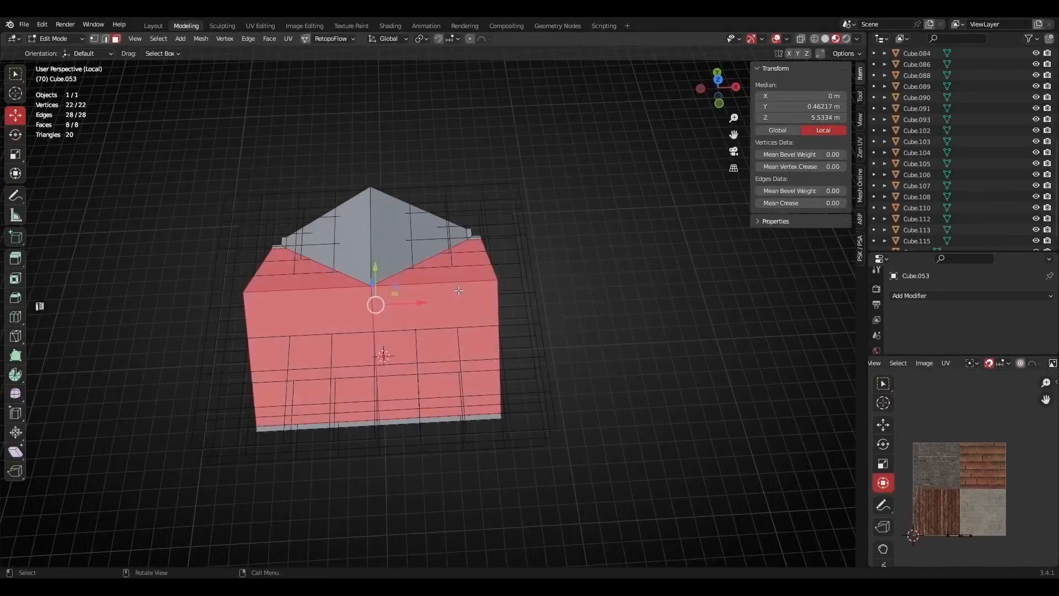
left_click(720, 81)
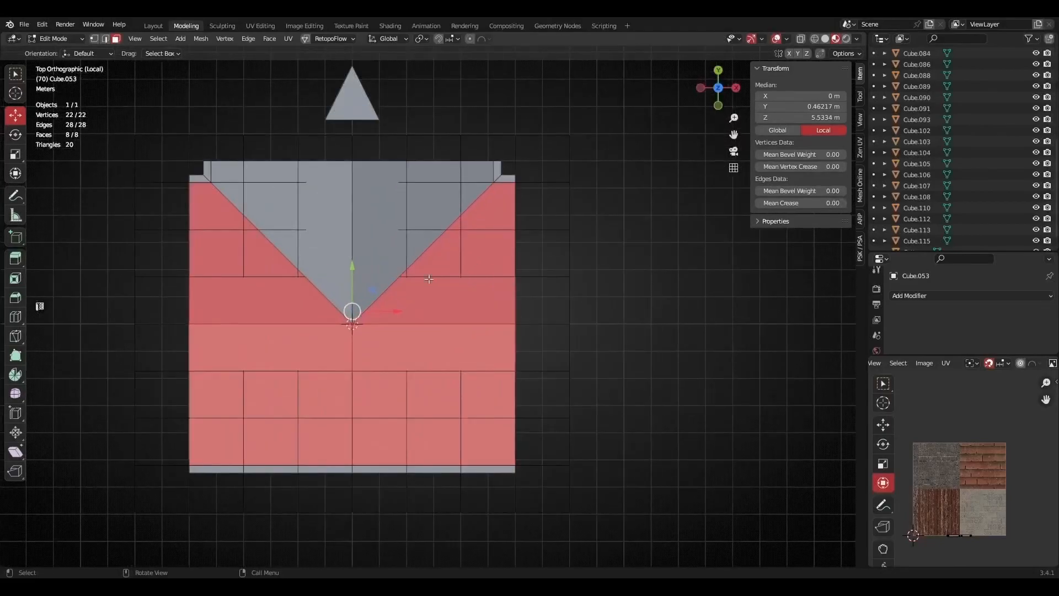
left_click(645, 183, "ctrl")
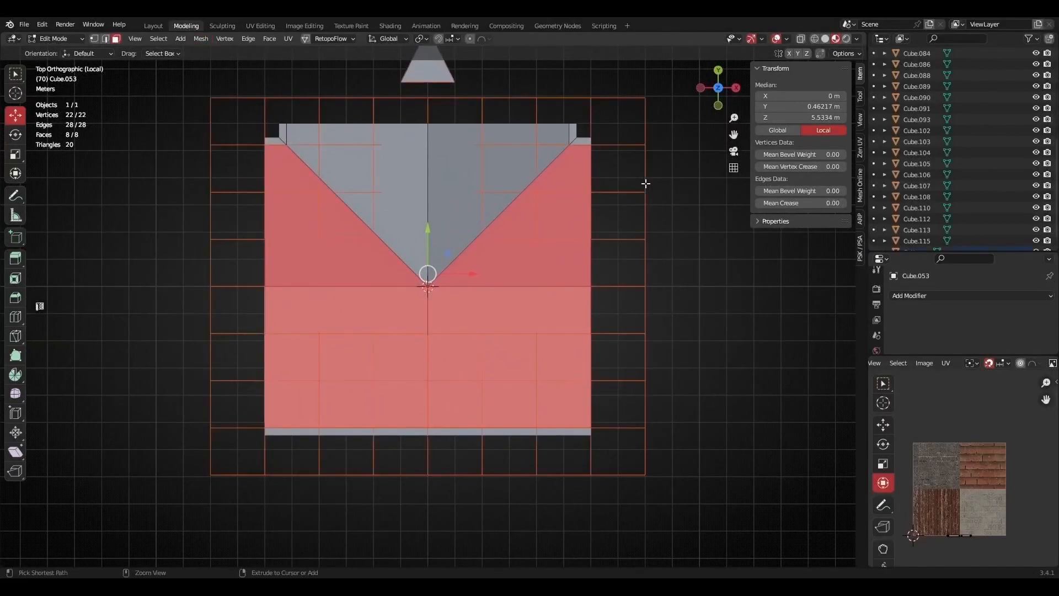
- Try a Knife Project of the Cutter grid onto the main roof faces without Cut Through, and undo it
left_click(202, 39)
left_click(227, 167)
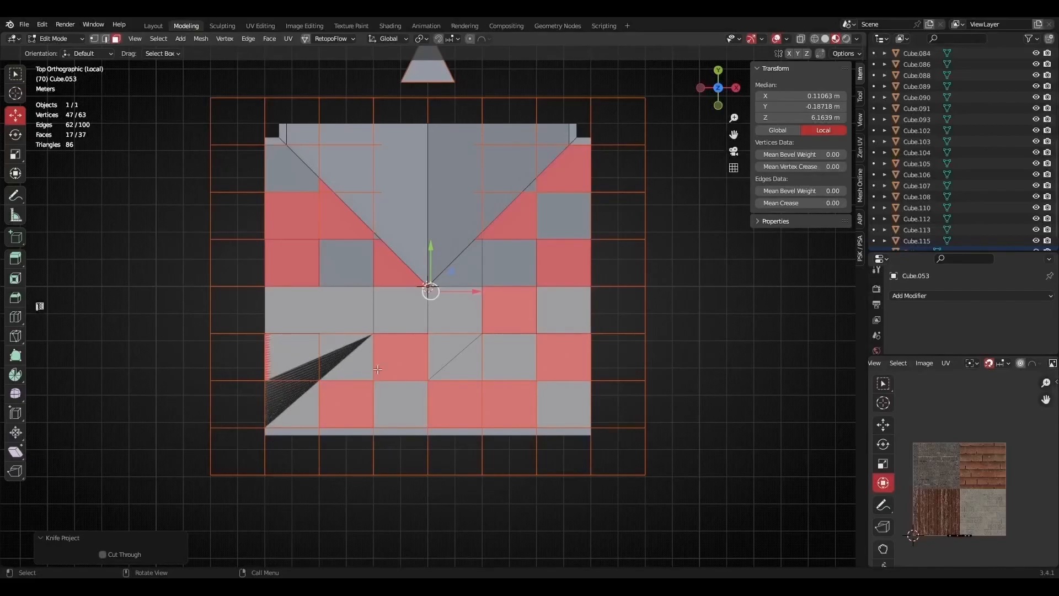
scroll(318, 363, "up", 1)
scroll(320, 341, "down", 2)
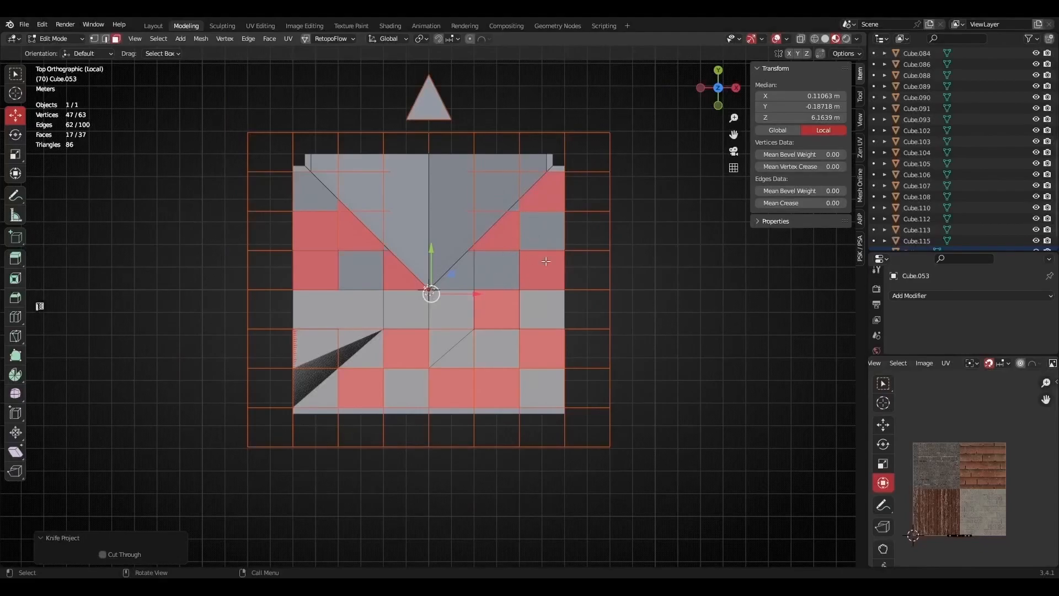
scroll(476, 334, "down", 1)
scroll(430, 323, "up", 1)
middle_click_drag(427, 322, 439, 273)
key("ctrl+z")
scroll(439, 274, "down", 3)
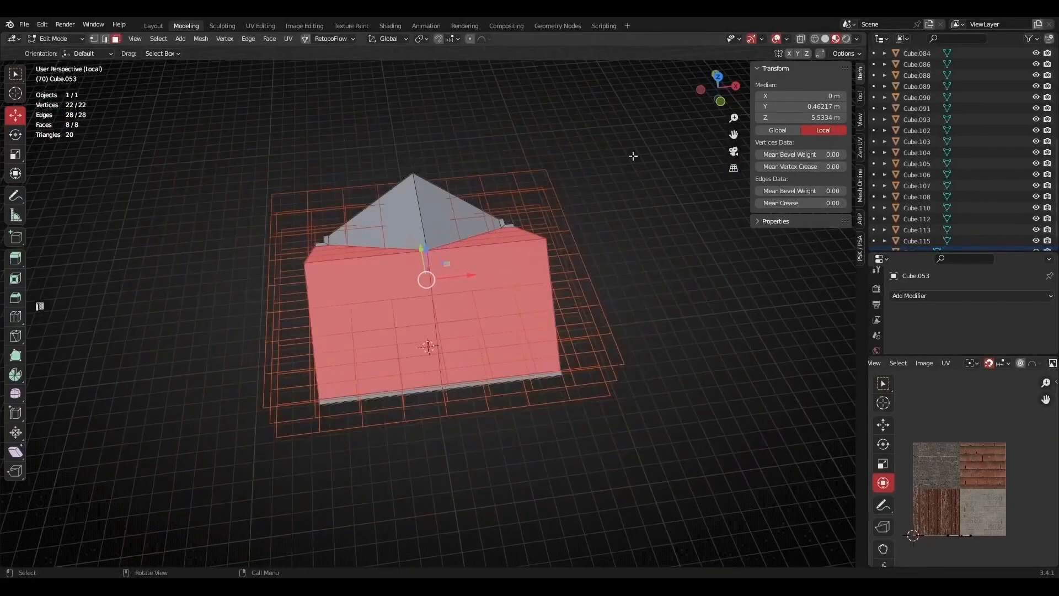
- Knife Project the Cutter grid from the top view onto the main roof faces with Cut Through enabled
left_click(719, 77)
middle_click_drag(396, 195, 342, 241, "shift")
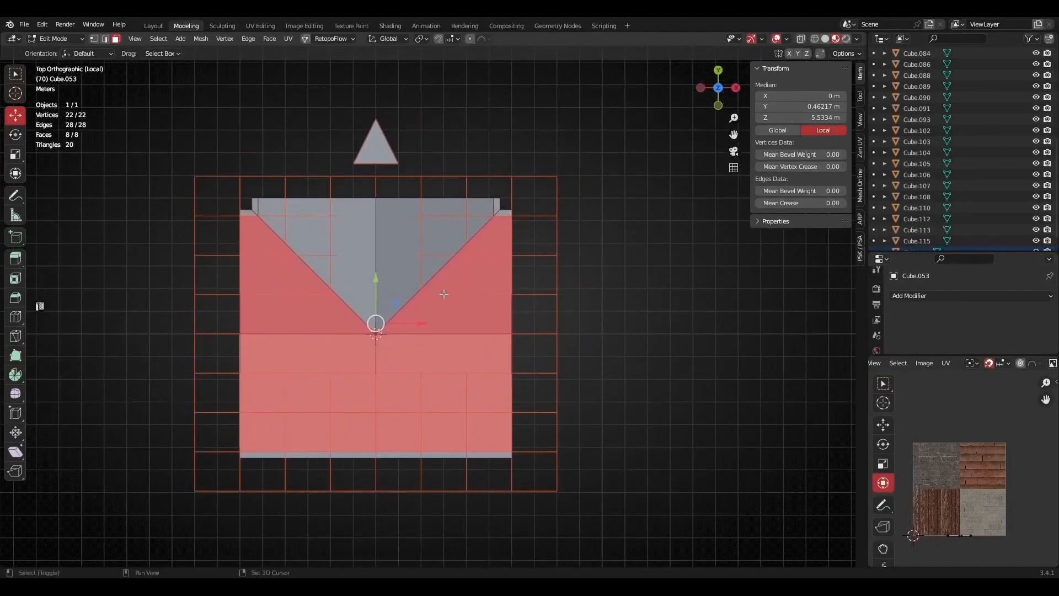
left_click(195, 40)
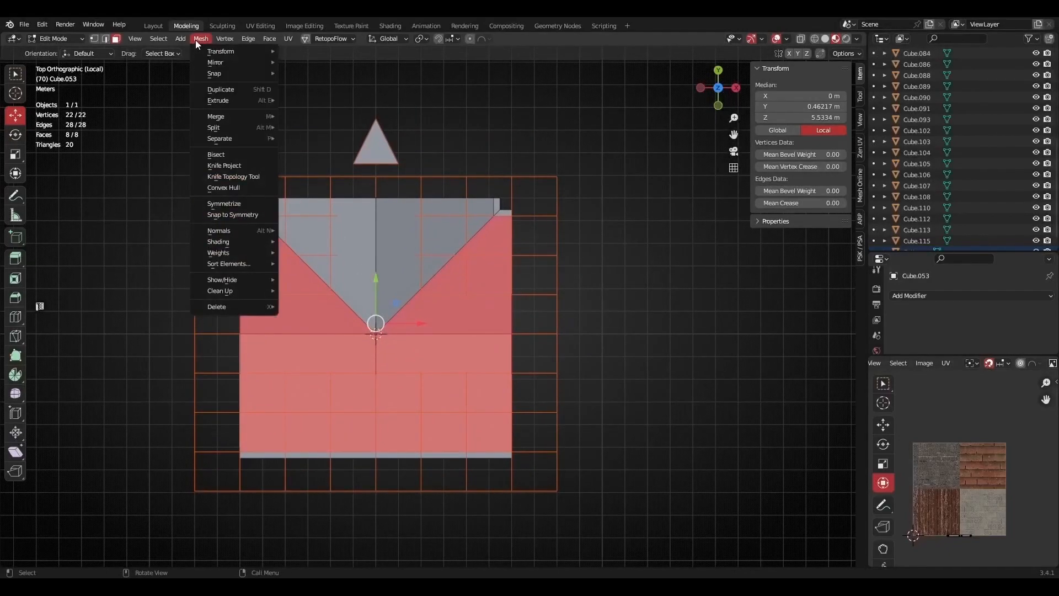
left_click(226, 167)
left_click(103, 554)
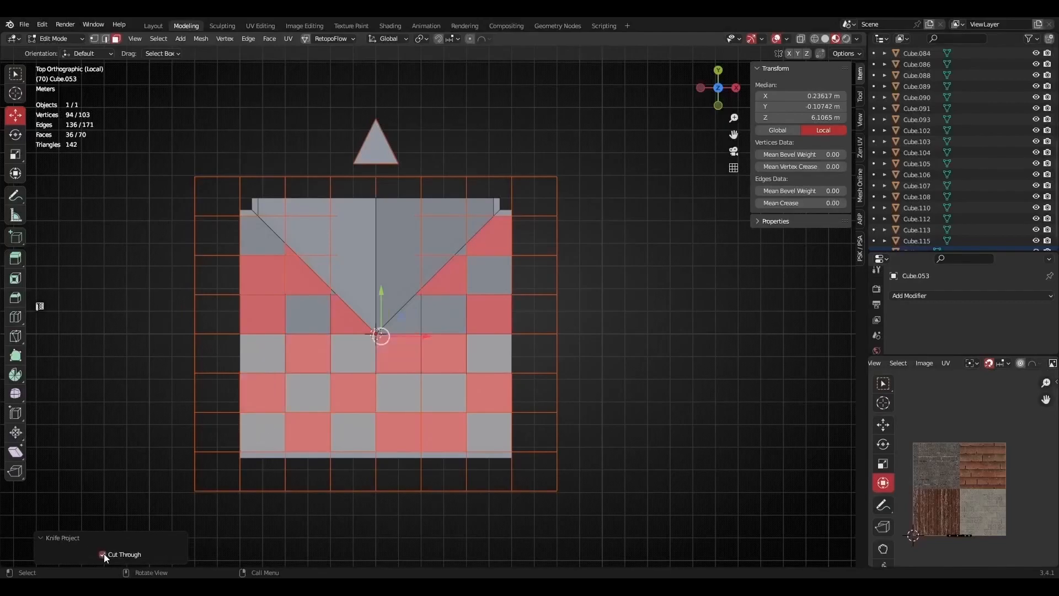
- Dissolve the stray vertical edge between two grid lines on the underside of the main roof slope
scroll(324, 405, "up", 2)
scroll(324, 404, "down", 4)
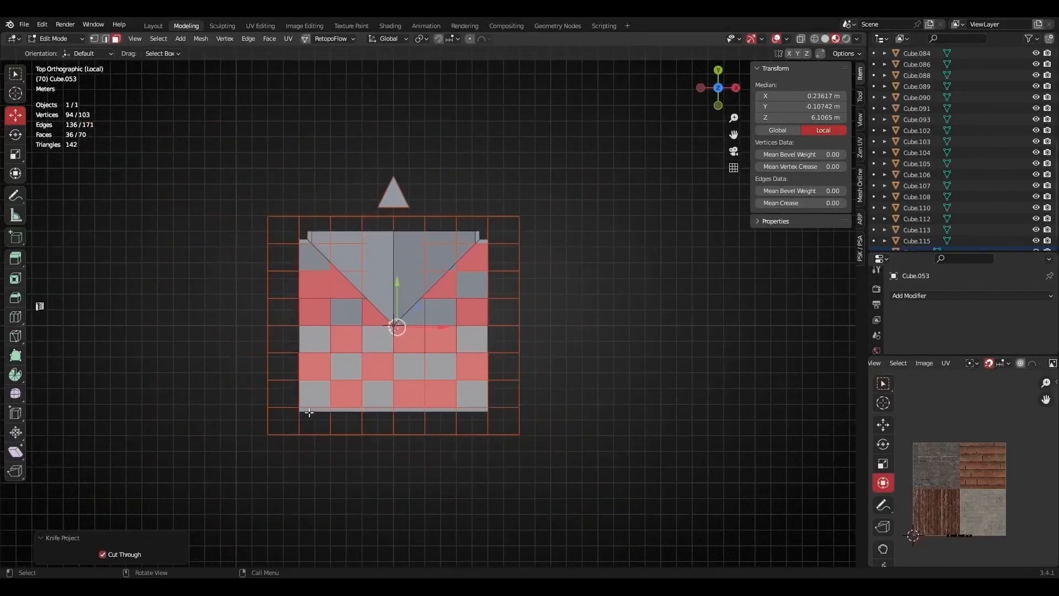
middle_click_drag(314, 398, 465, 250)
left_click(610, 164)
middle_click_drag(320, 210, 494, 241)
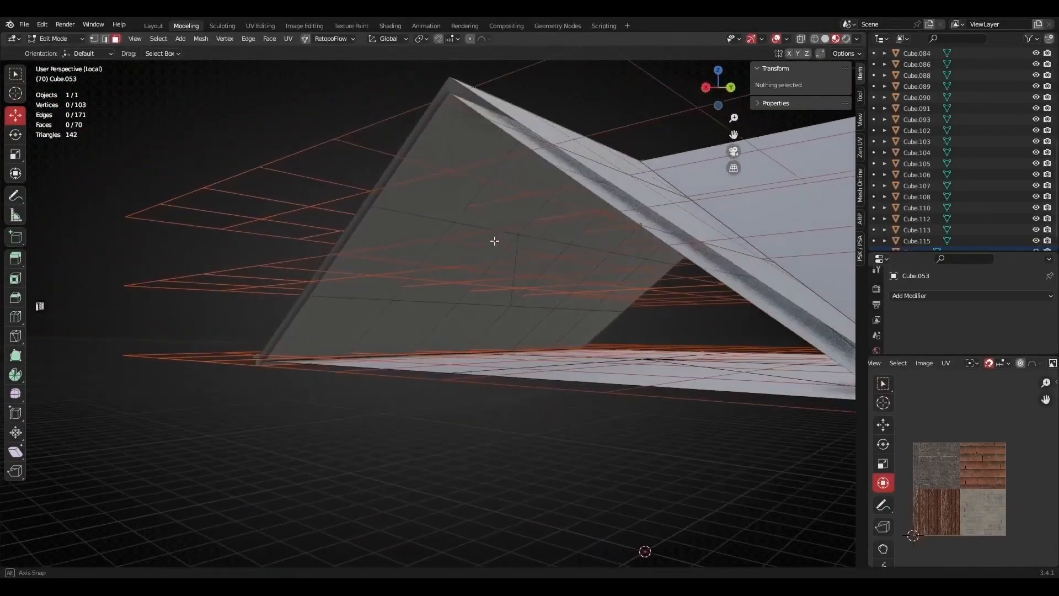
scroll(513, 282, "up", 3)
middle_click_drag(513, 283, 502, 264, "shift")
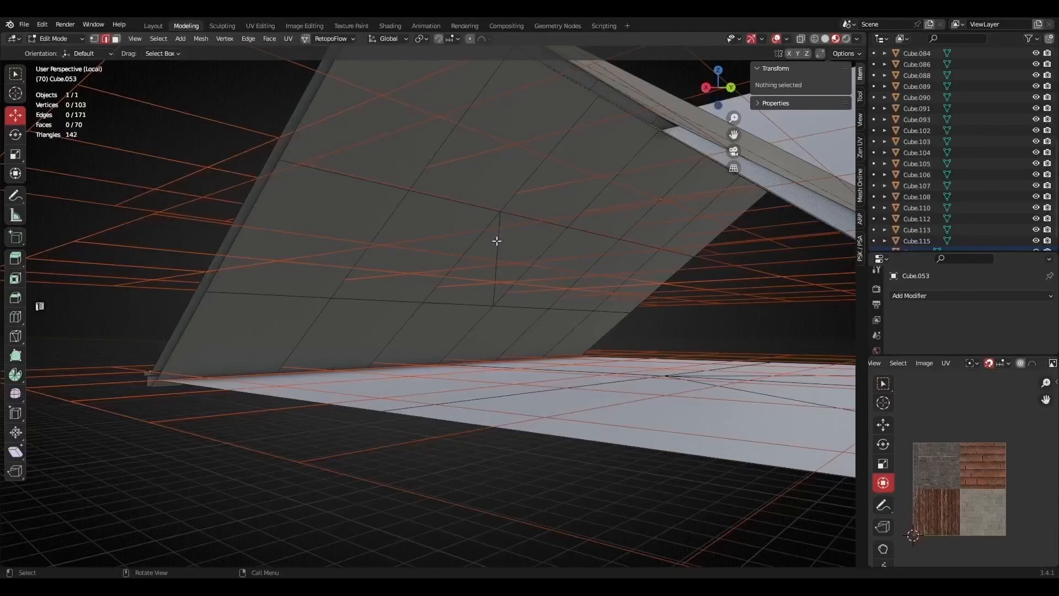
left_click(497, 241)
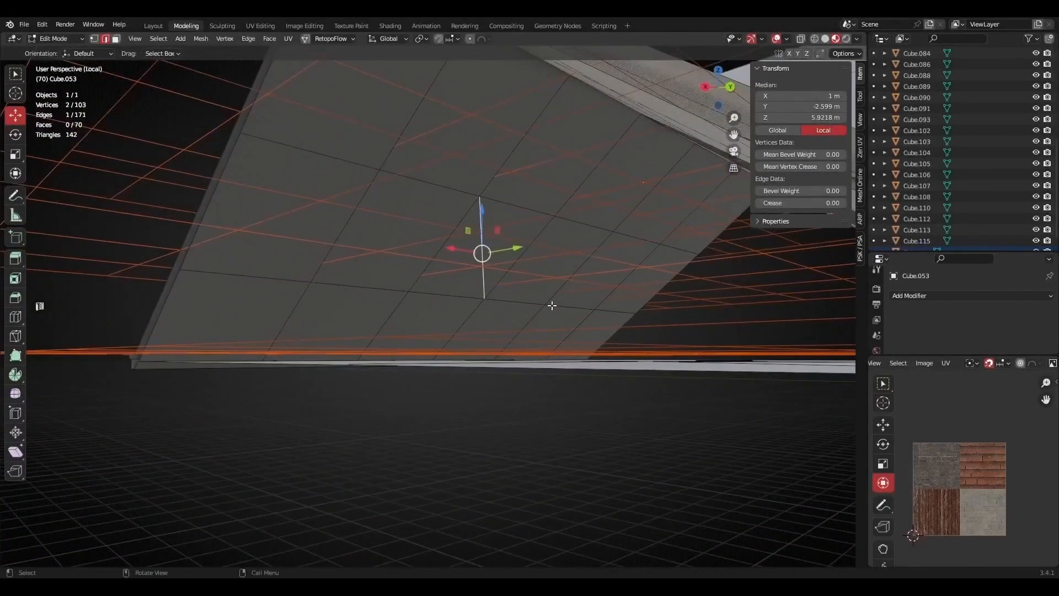
key("x")
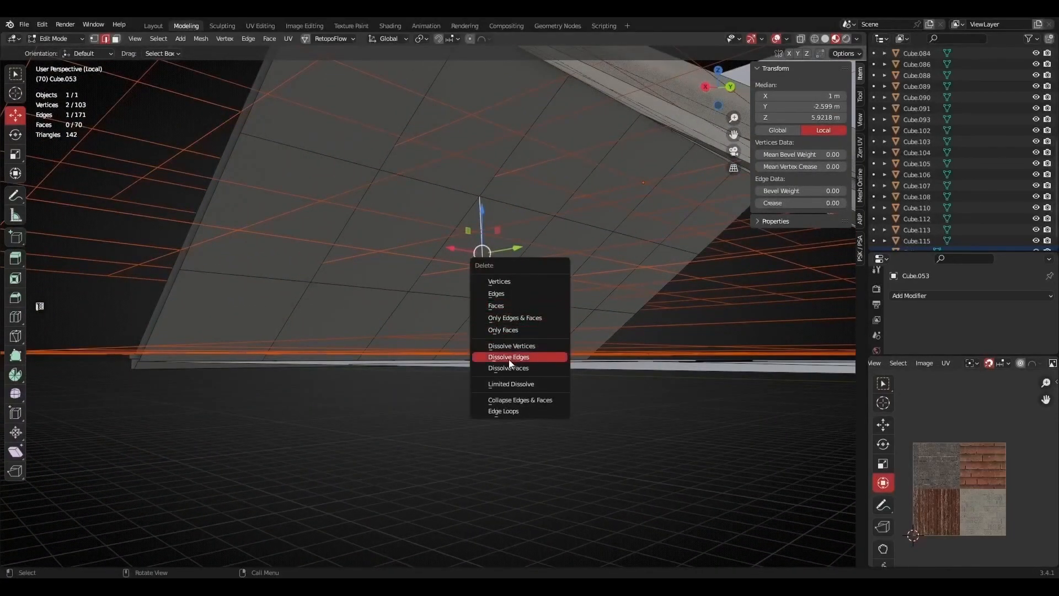
left_click(508, 358)
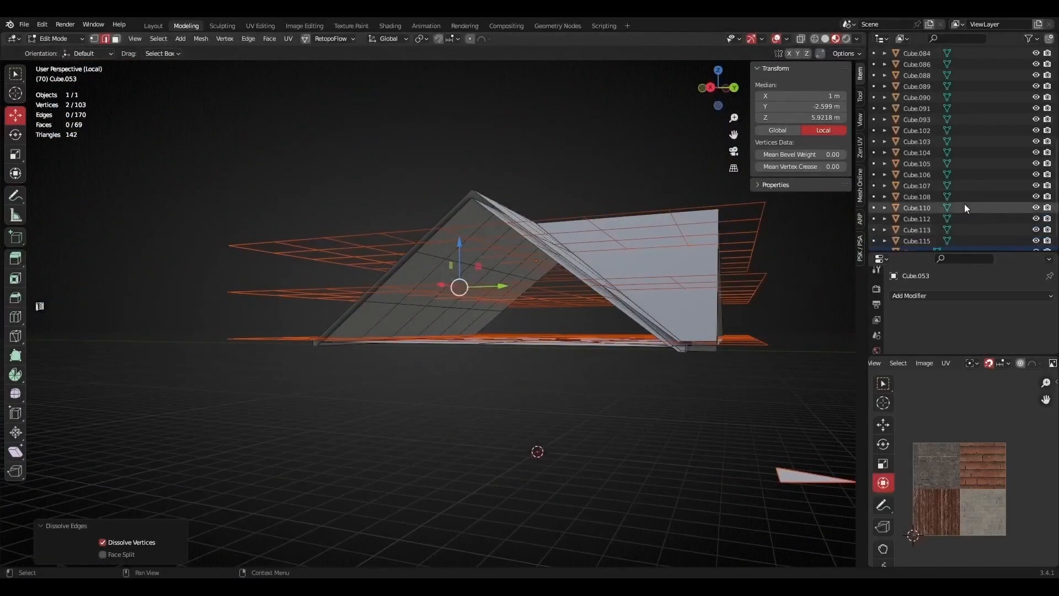
- Hide the Cutter grid and examine the cuts across the main roof surfaces
scroll(965, 204, "down", 1)
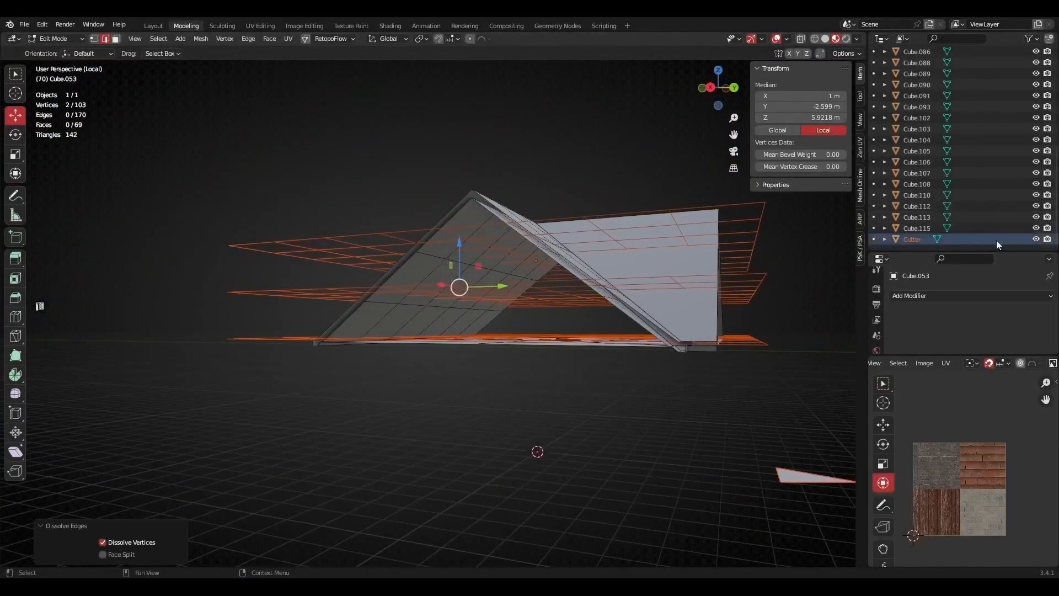
left_click(1037, 239)
middle_click_drag(475, 265, 359, 345)
scroll(428, 309, "up", 3)
scroll(353, 276, "down", 2)
- In Object Mode, unhide the Cutter grid and rotate it 90° about the global Z axis
key("Tab")
left_click(392, 268)
left_click(1036, 238)
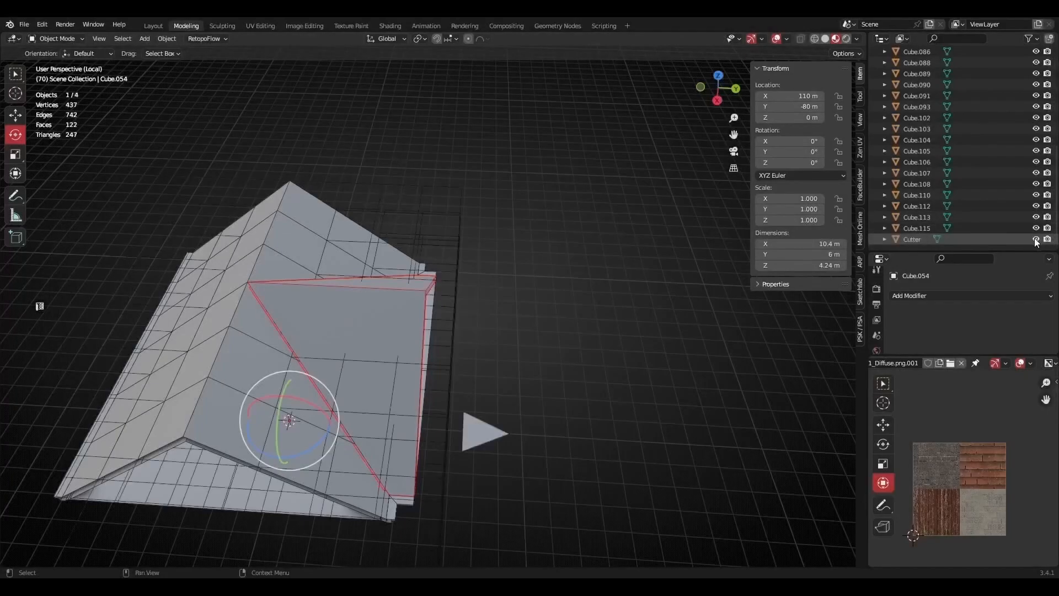
scroll(346, 296, "down", 2)
middle_click_drag(346, 292, 349, 305)
left_click_drag(356, 419, 381, 403)
key("ctrl+z")
left_click(450, 419)
left_click_drag(335, 362, 379, 314)
middle_click_drag(379, 314, 358, 240)
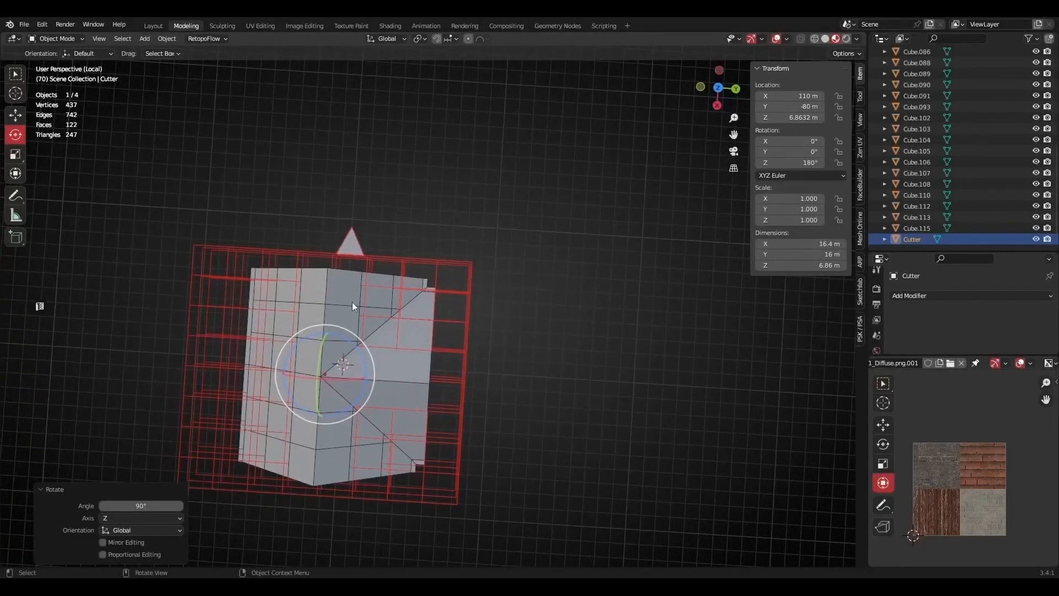
- Edit the gable roof object with all its faces selected in top view, and add the Cutter as the cutting object
middle_click_drag(351, 278, 358, 347)
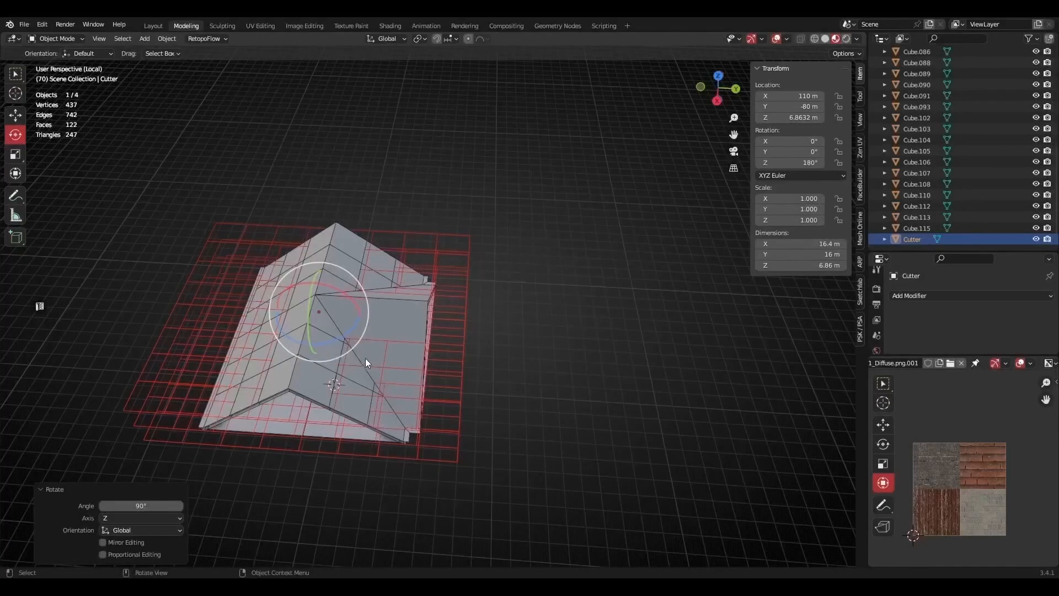
scroll(317, 337, "up", 5)
middle_click_drag(313, 318, 470, 262)
left_click(719, 81)
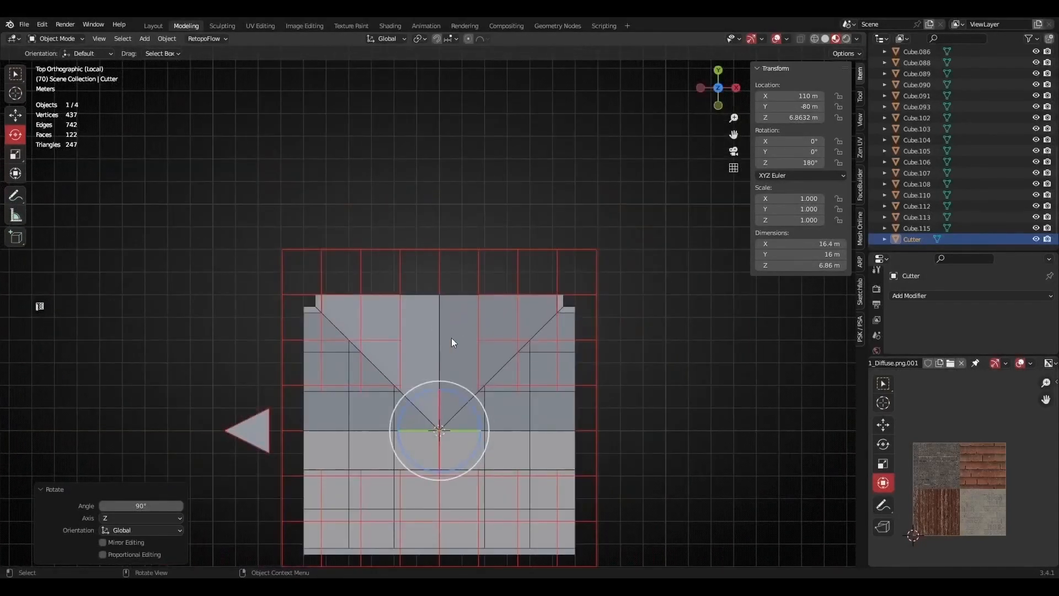
left_click(456, 359)
key("Tab")
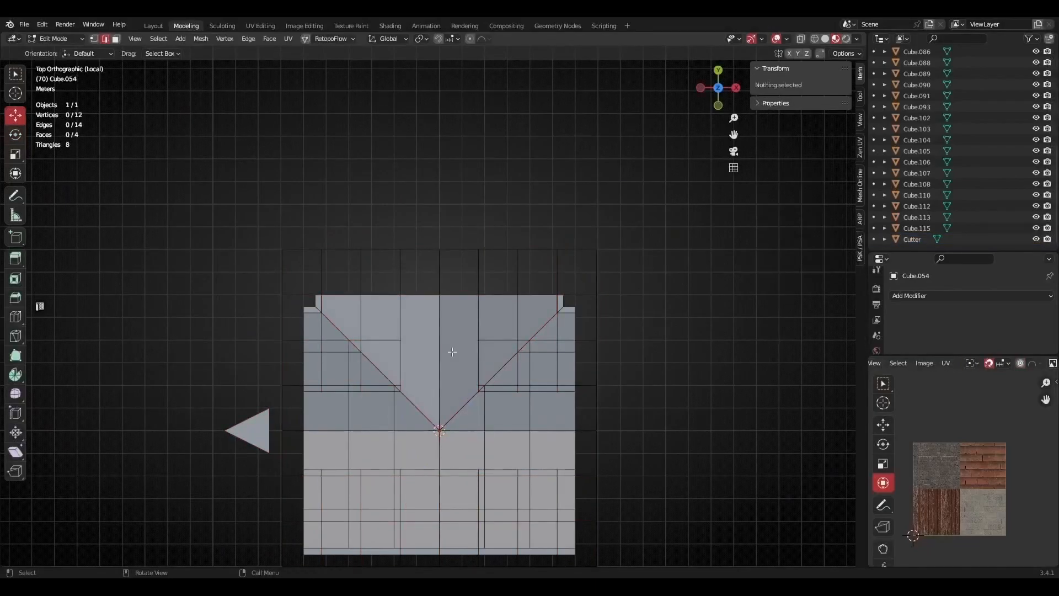
key("a")
left_click(598, 274, "ctrl")
- Knife Project the rotated Cutter grid onto the gable roof faces with Cut Through enabled, and clear the selection
scroll(539, 379, "up", 2)
middle_click_drag(490, 359, 512, 241, "shift")
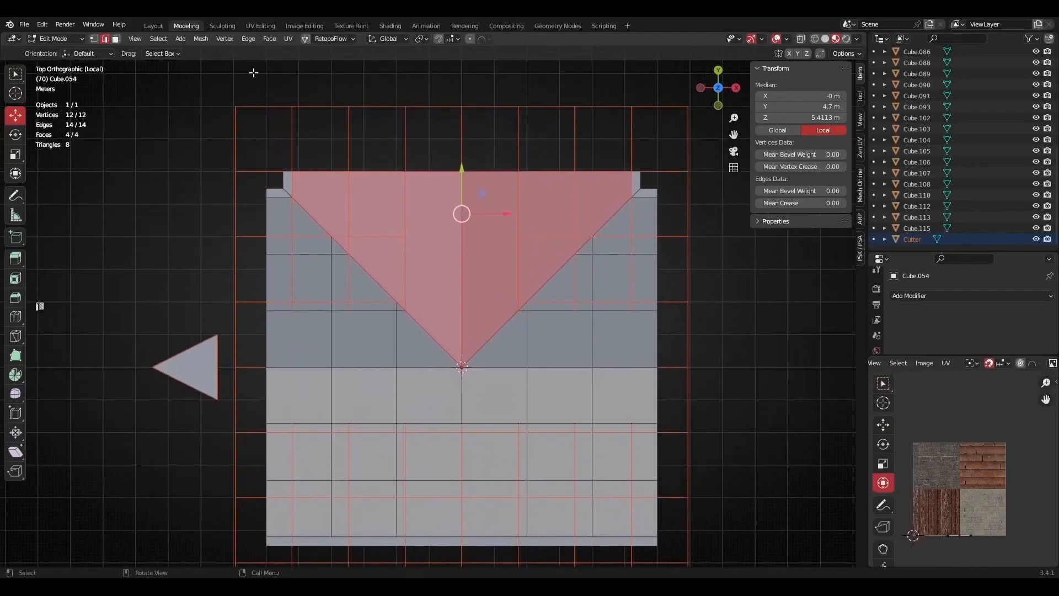
left_click(199, 38)
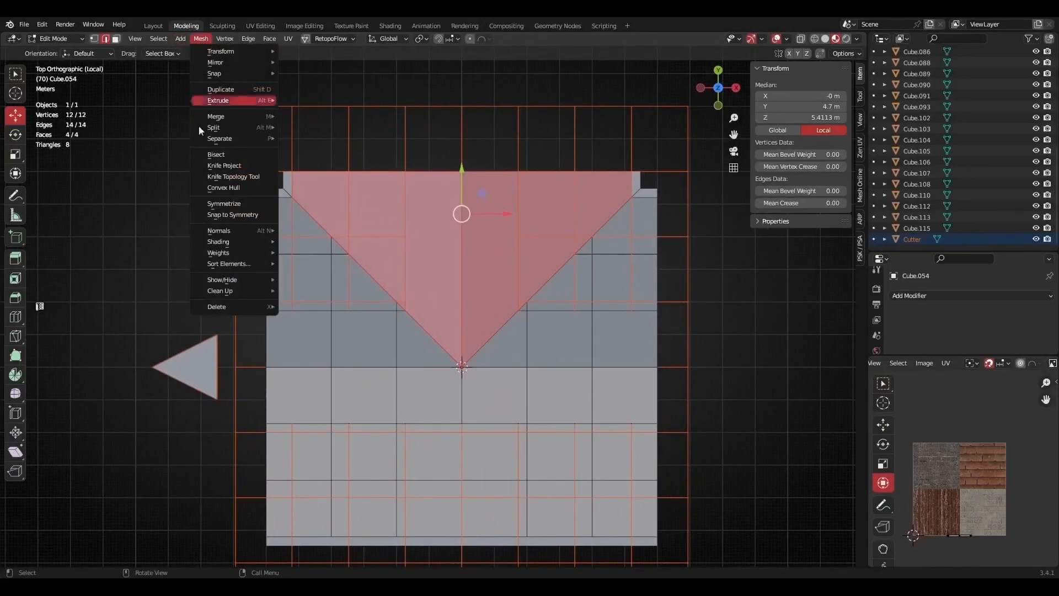
left_click(230, 166)
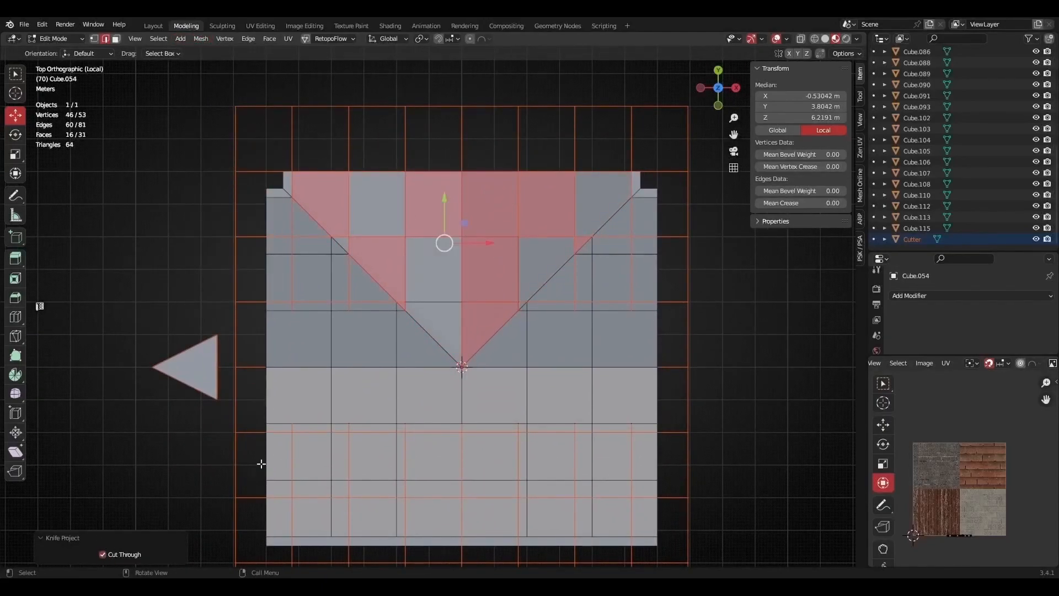
scroll(454, 225, "down", 2)
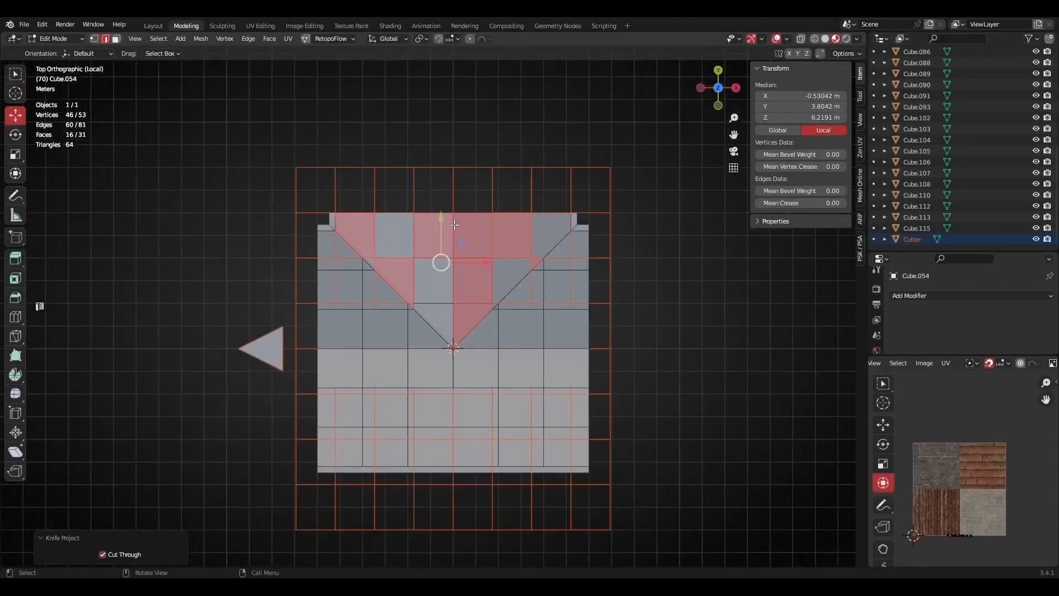
left_click(710, 329)
- Return to Object Mode and hide the Cutter grid
middle_click_drag(547, 326, 392, 265)
scroll(392, 264, "up", 2)
key("Tab")
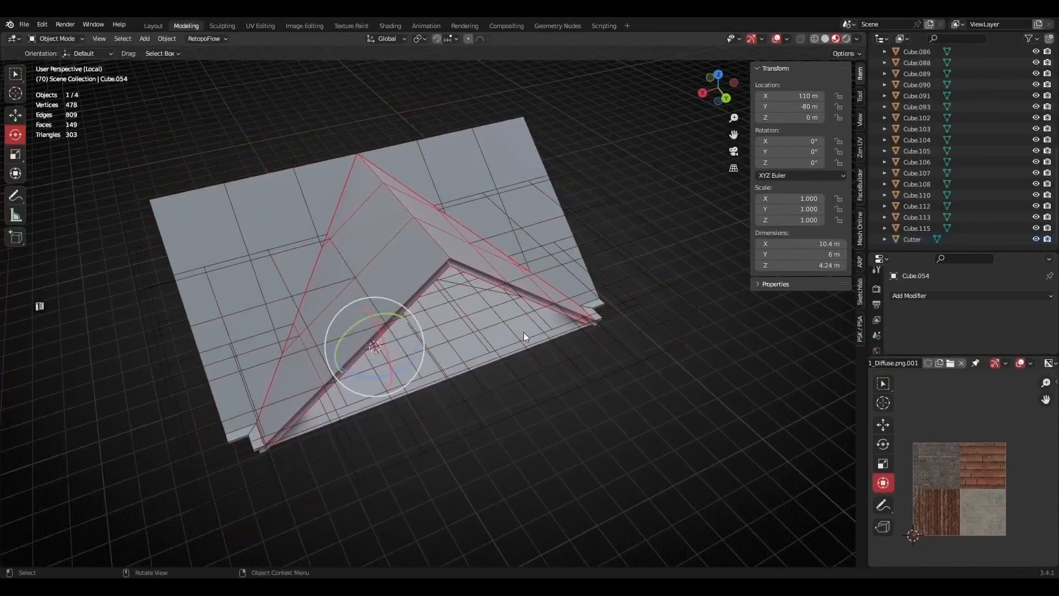
left_click(912, 239)
left_click(1036, 239)
- Edit the main roof object, select the five-sided face beside the gable valley, and switch to vertex selection
scroll(236, 244, "up", 4)
middle_click_drag(236, 244, 381, 373)
scroll(439, 294, "up", 1)
scroll(414, 327, "up", 1)
left_click(339, 339)
middle_click_drag(340, 338, 349, 349)
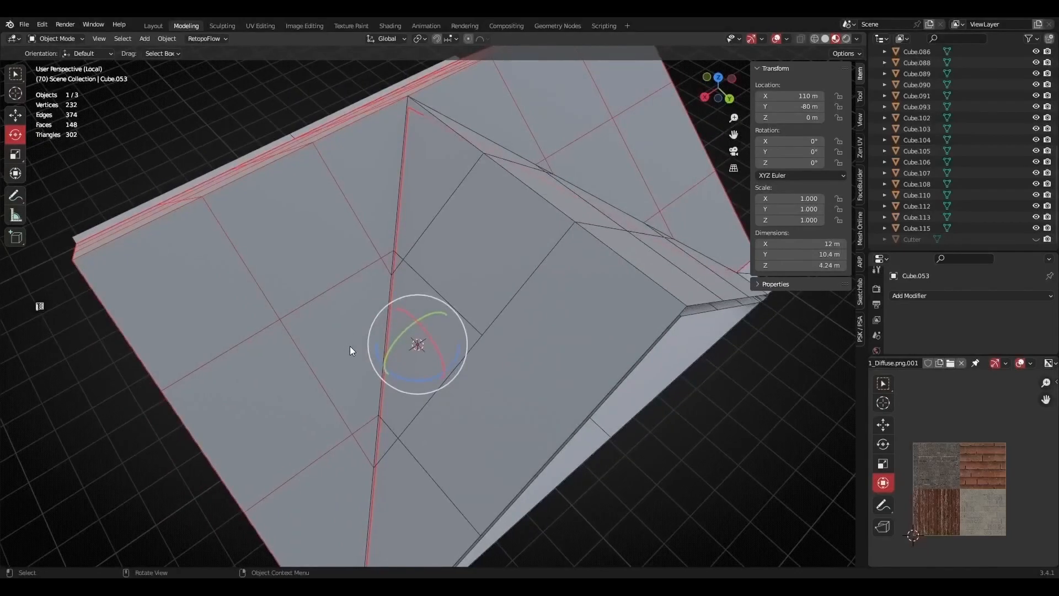
key("Tab")
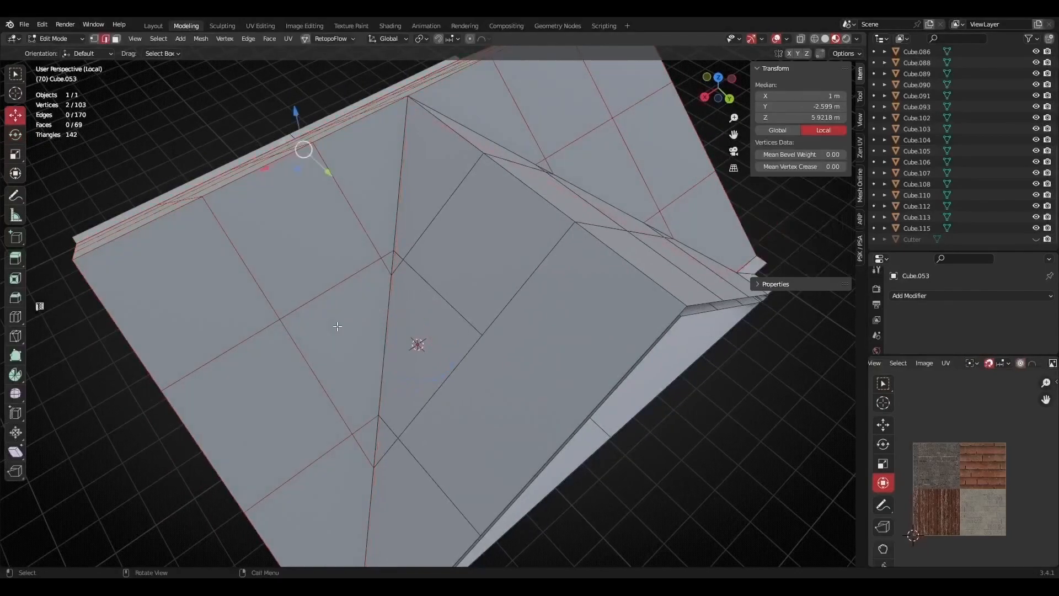
left_click(117, 39)
left_click(353, 348)
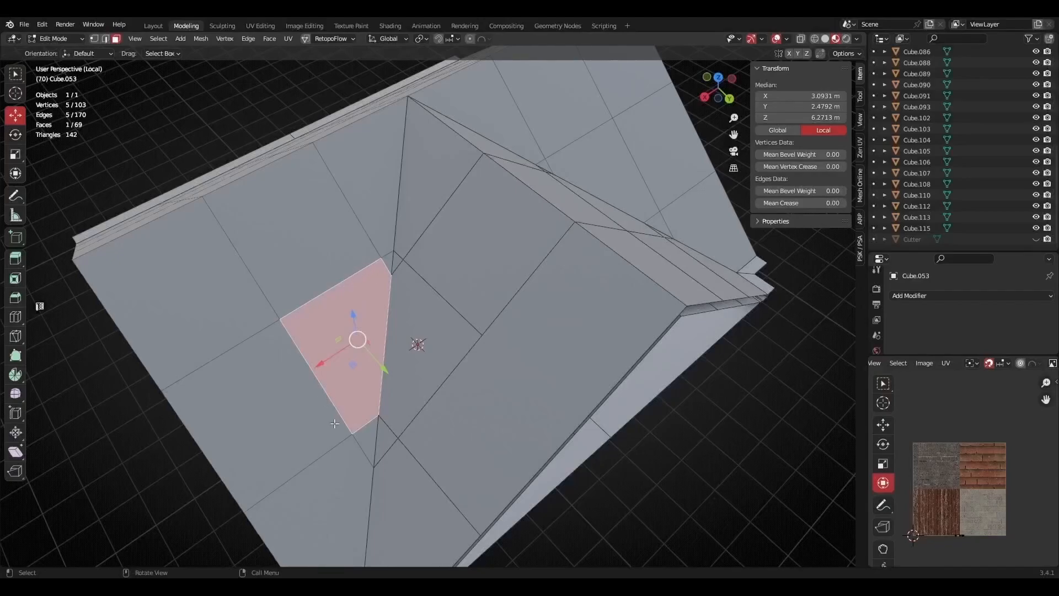
left_click(95, 38)
scroll(378, 292, "up", 2)
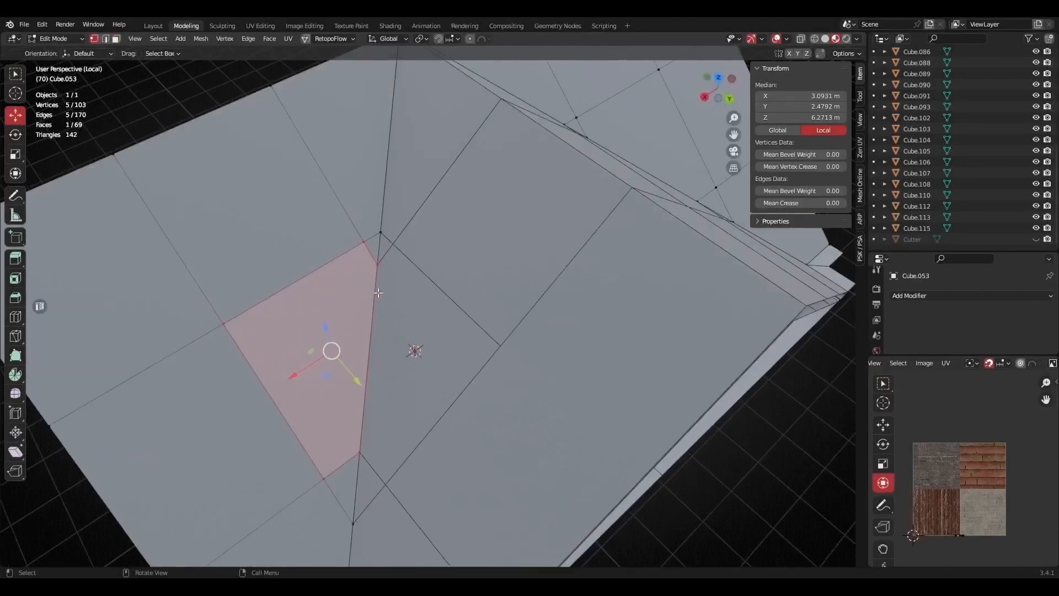
- Try to connect the main roof's valley vertex to the far grid corner using a shortest-path vertex selection
left_click(377, 263)
left_click(223, 324, "ctrl")
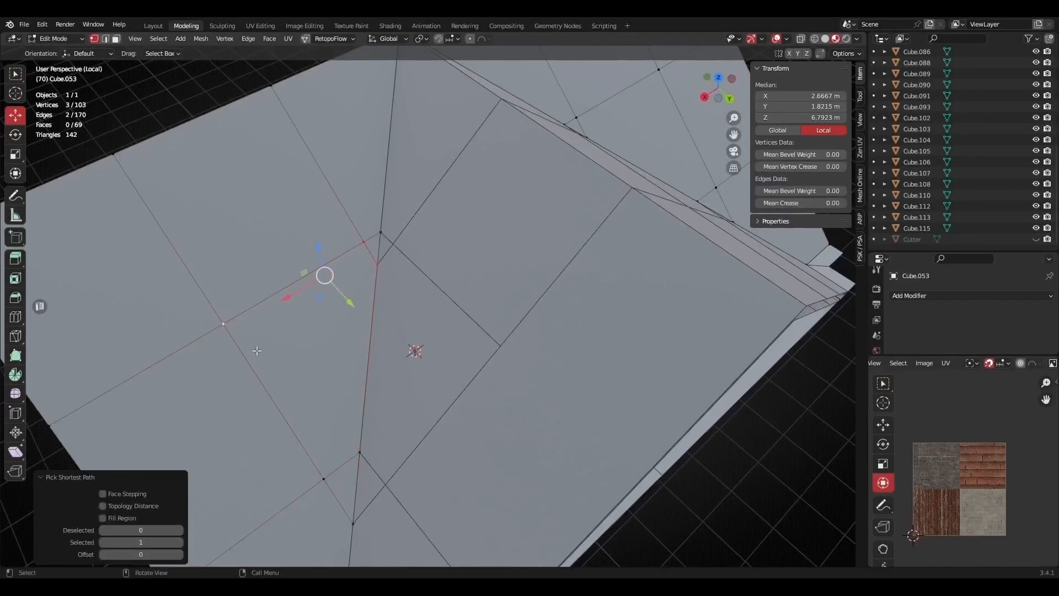
key("j")
right_click(353, 289)
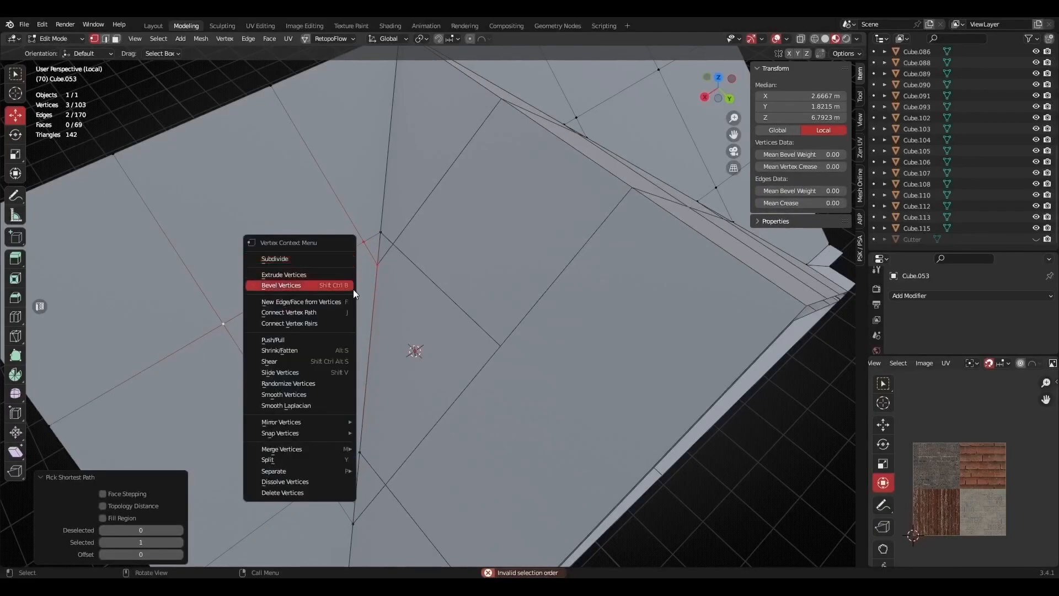
left_click(403, 277)
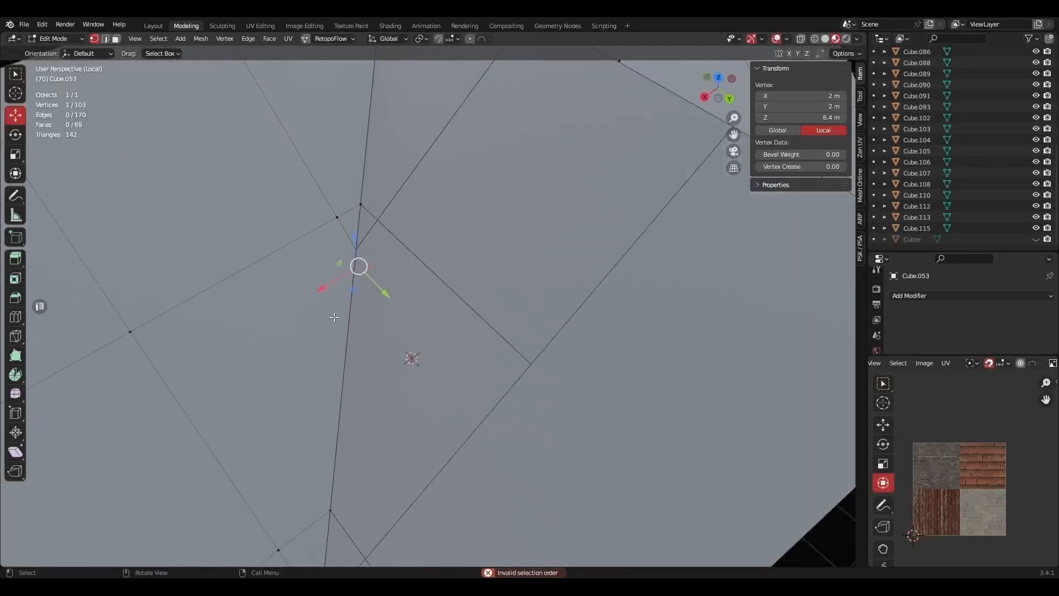
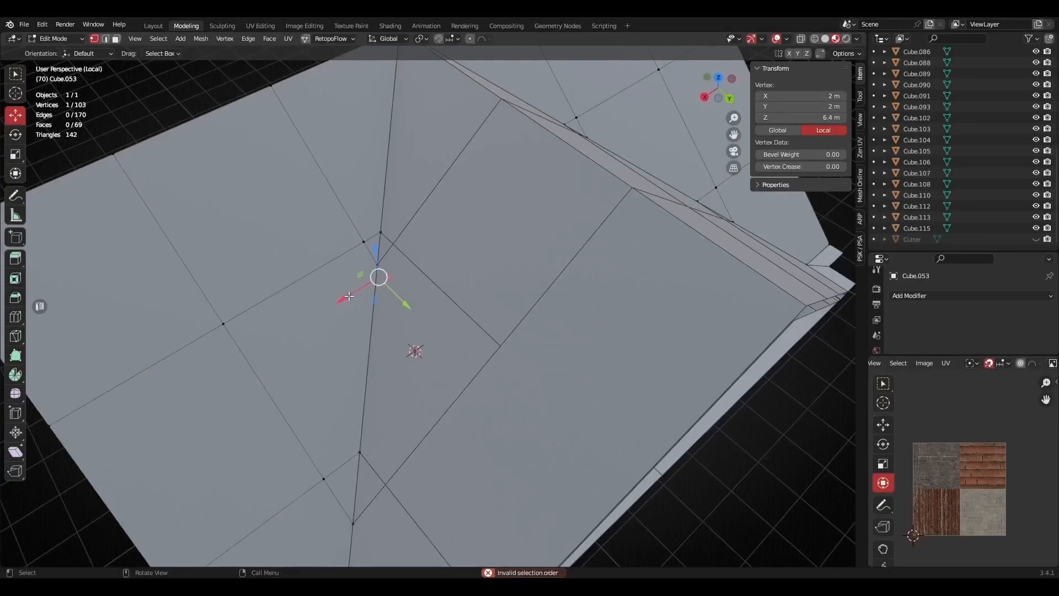
- Connect the upper valley vertex to the neighbouring grid intersection on the main roof's +X side with a new edge
left_click_drag(376, 249, 374, 237)
left_click(222, 325, "shift")
key("j")
- Connect the matching valley vertex and grid intersection on the main roof's -X side with a new edge
middle_click_drag(336, 311, 405, 293)
scroll(408, 292, "up", 2)
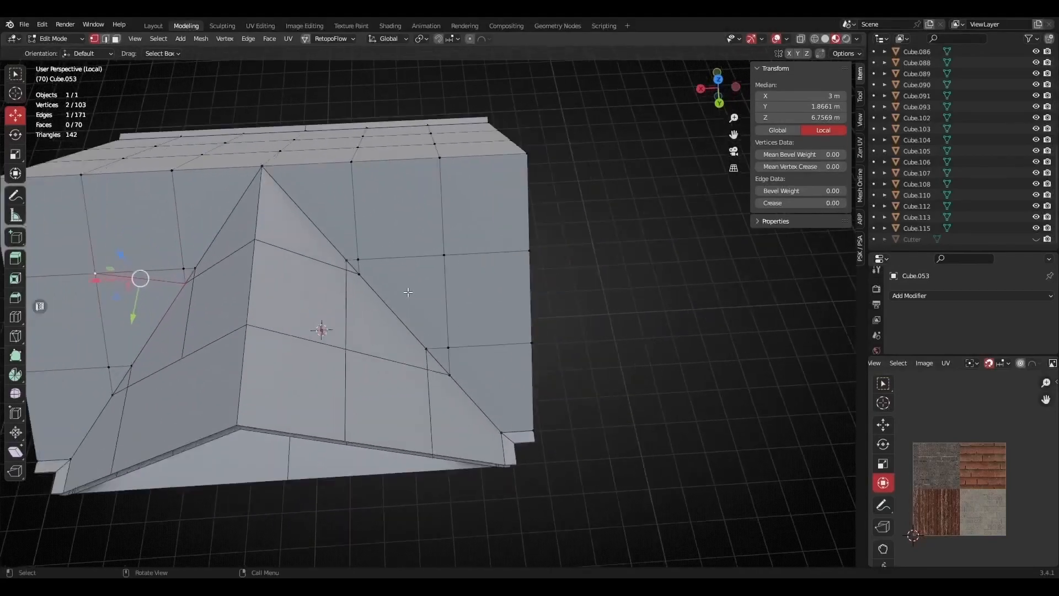
left_click(360, 274)
left_click(444, 255, "shift")
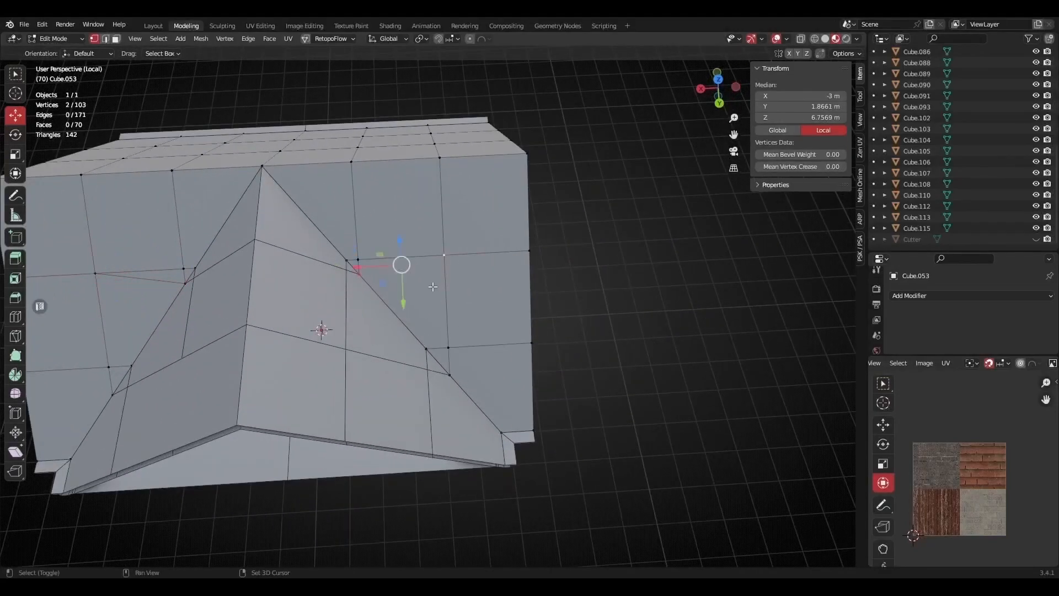
key("j")
- Edit the gable roof object and connect its upper valley vertex to the nearby grid intersection on the +X slope
scroll(400, 296, "down", 3)
mouse_move(402, 298)
middle_mouse_down()
mouse_move(422, 309)
mouse_move(375, 355)
mouse_move(385, 286)
middle_mouse_up()
scroll(375, 355, "up", 2)
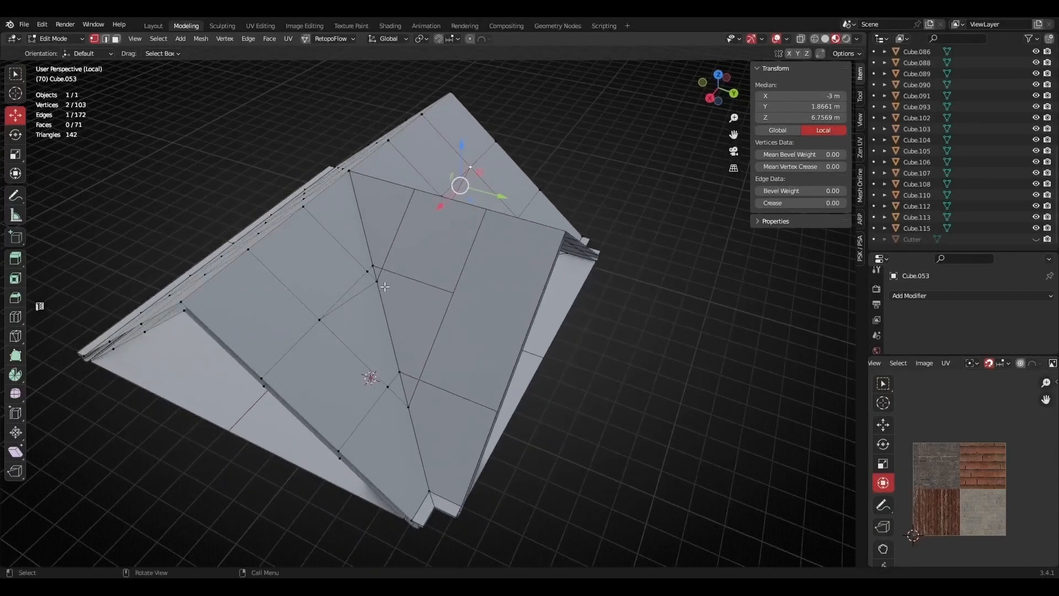
left_click(377, 281)
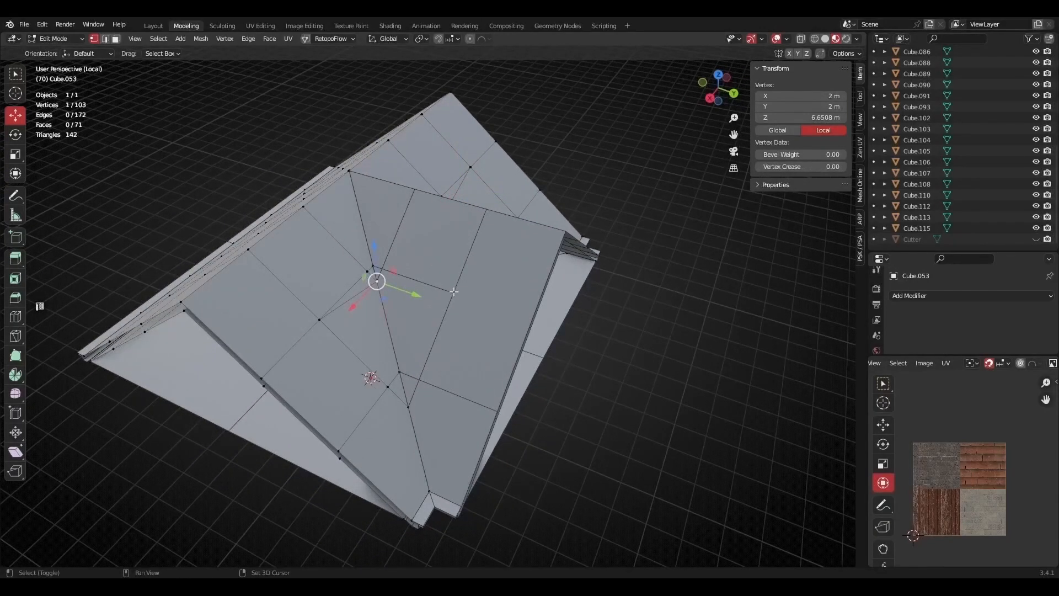
key("Tab")
left_click(416, 299)
key("Tab")
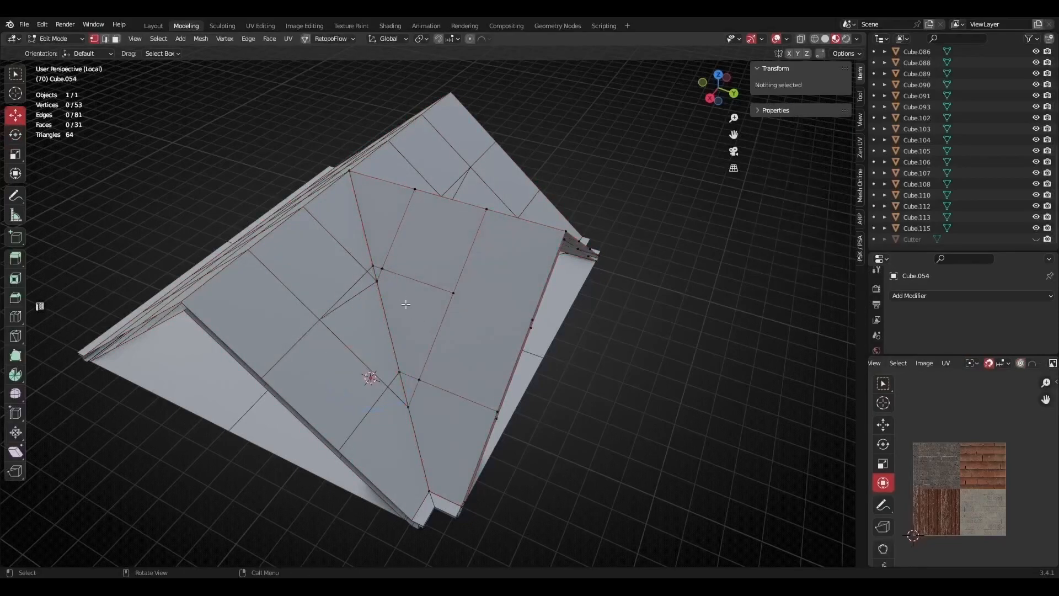
left_click(380, 281)
left_click(454, 291, "shift")
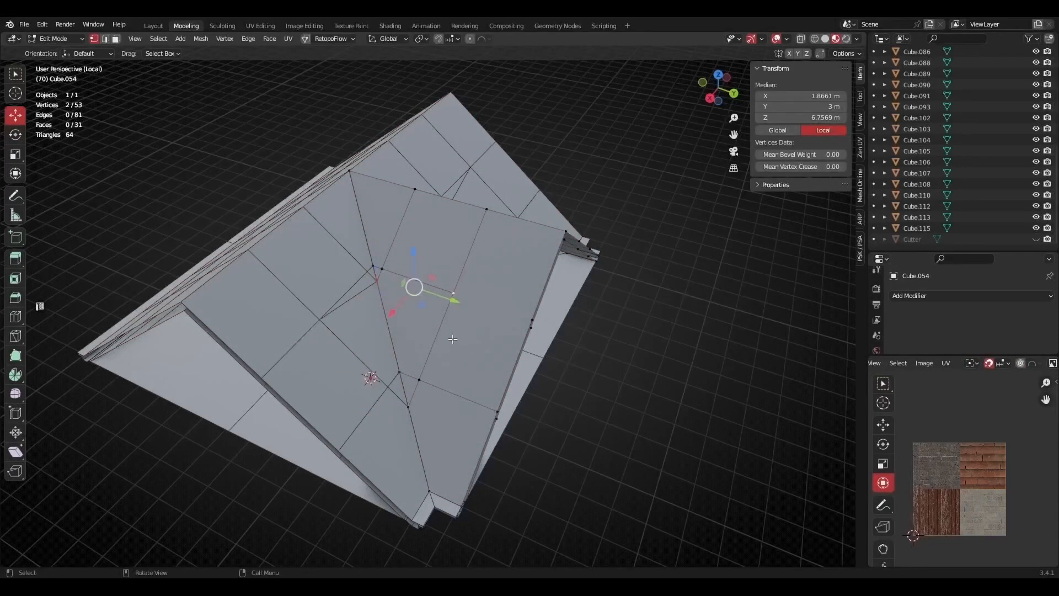
key("j")
- Connect the matching valley vertex and grid intersection on the gable roof's -X slope with a new edge
middle_click_drag(453, 337, 377, 268)
scroll(369, 268, "up", 4)
scroll(365, 267, "down", 2)
key("Tab")
key("Tab")
left_click(373, 233)
left_click(283, 283, "shift")
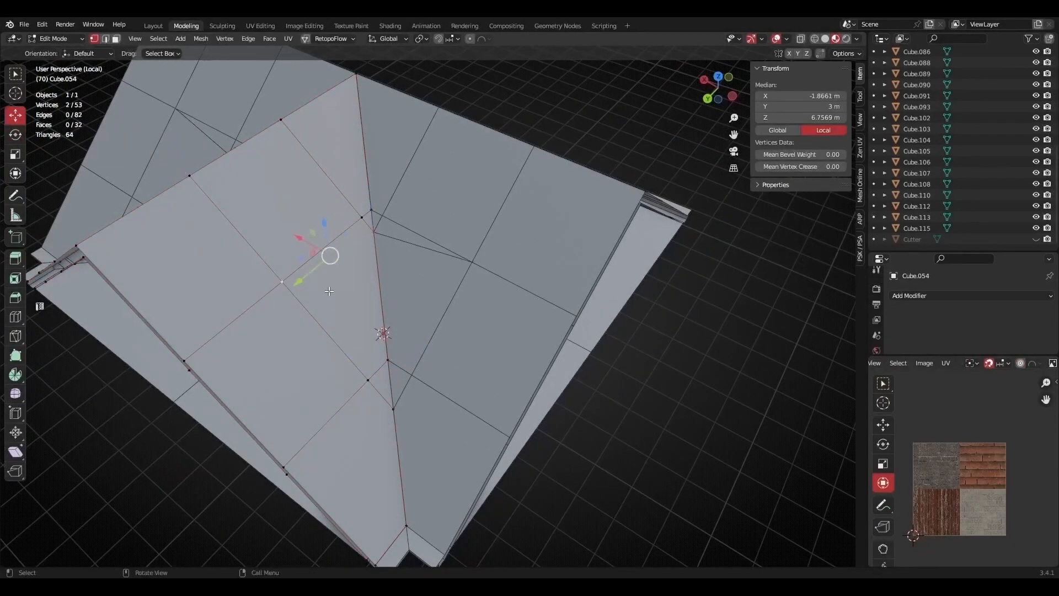
key("j")
- Return to Object Mode and select the main roof surface object
middle_click_drag(330, 291, 275, 95)
key("Tab")
scroll(405, 303, "down", 3)
left_click(390, 334)
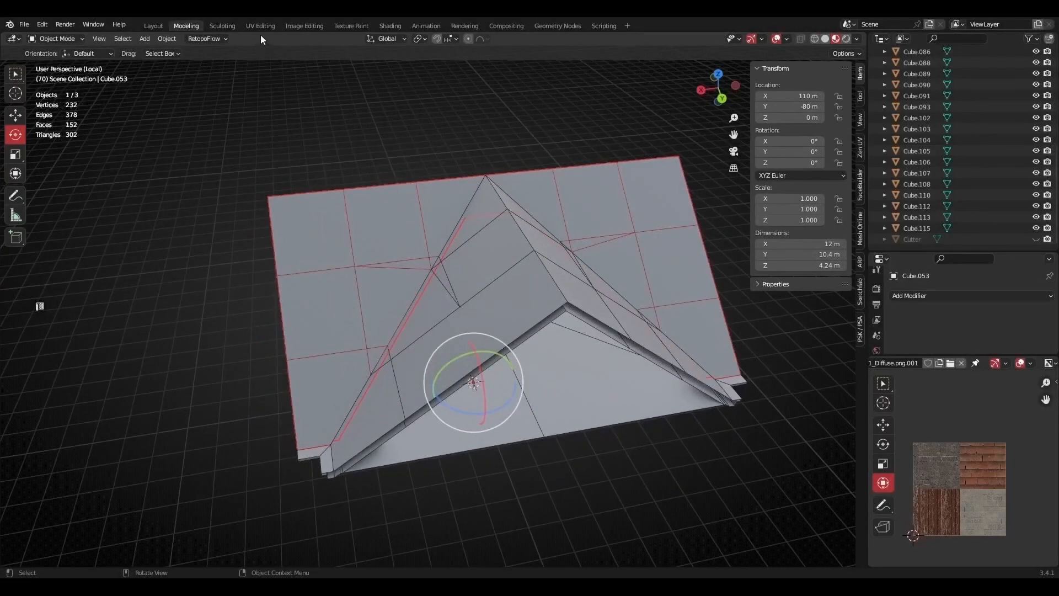
scroll(355, 275, "up", 3)
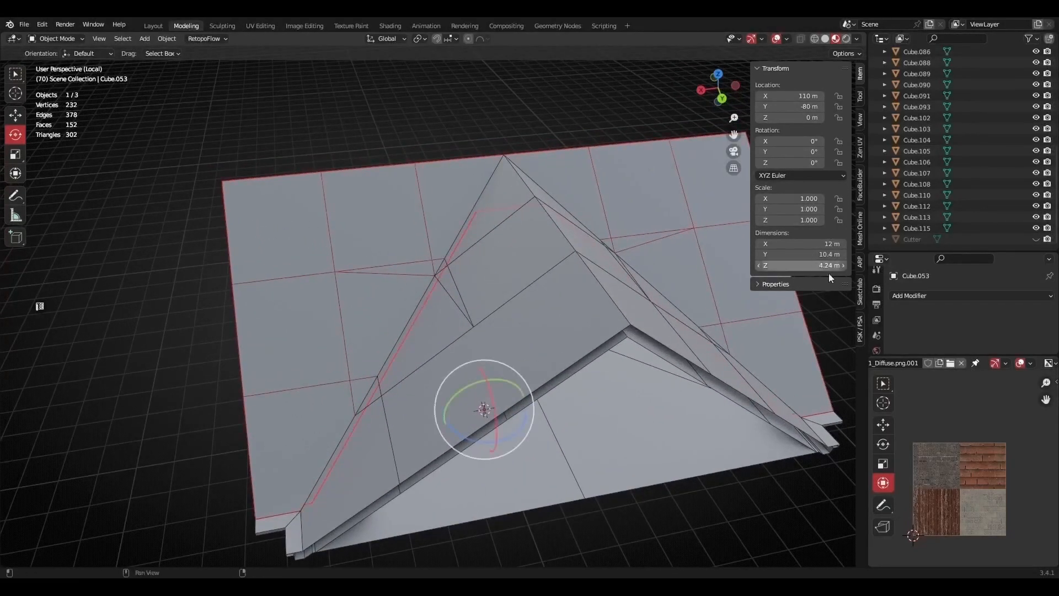
scroll(878, 330, "down", 2)
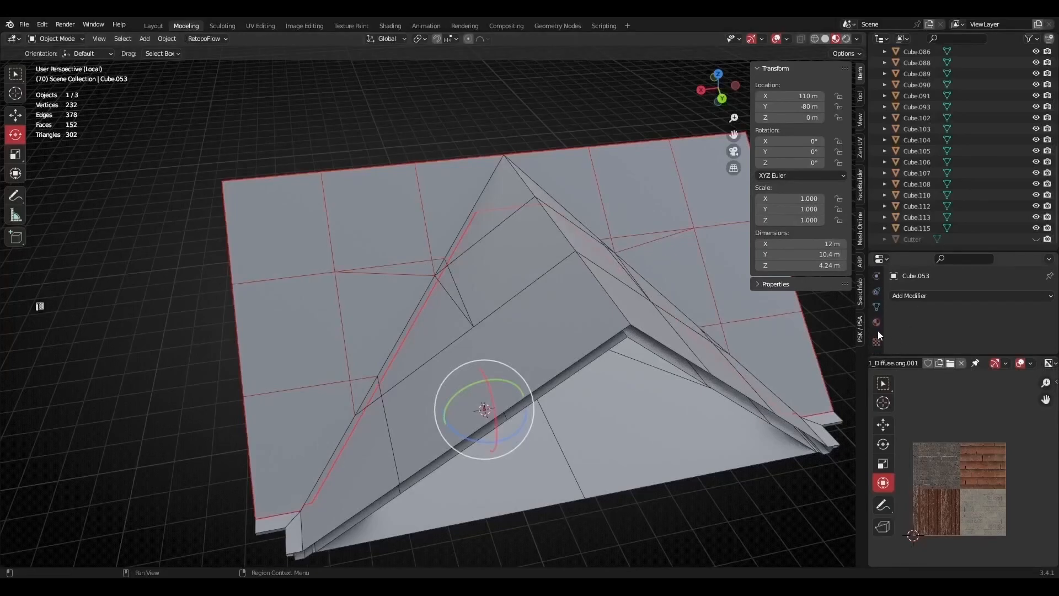
- Replace the main roof surface's Material.001 with the Atalas_01 material
left_click(875, 323)
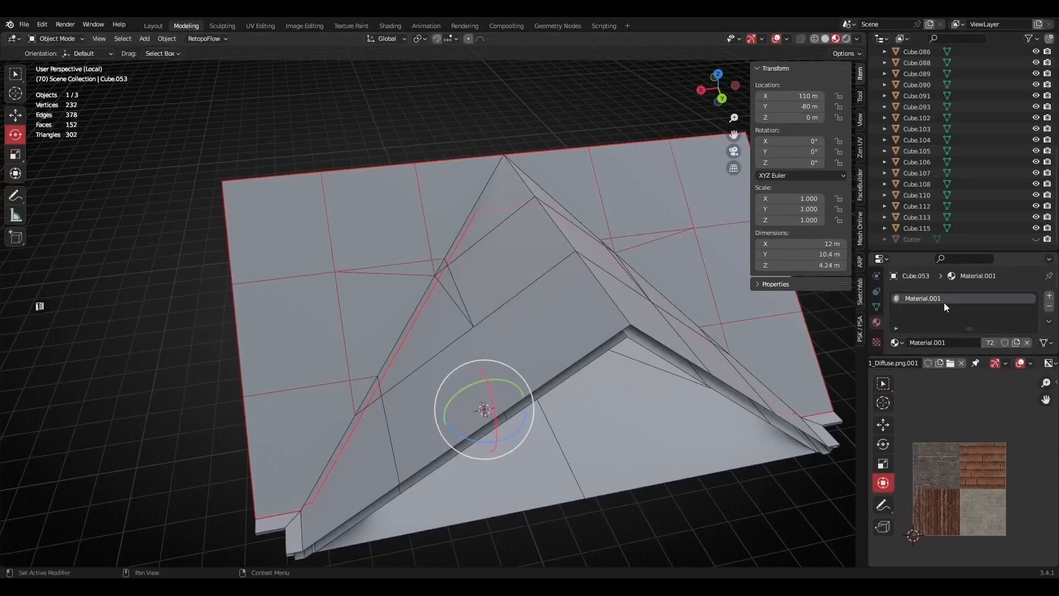
left_click(1050, 307)
left_click(899, 342)
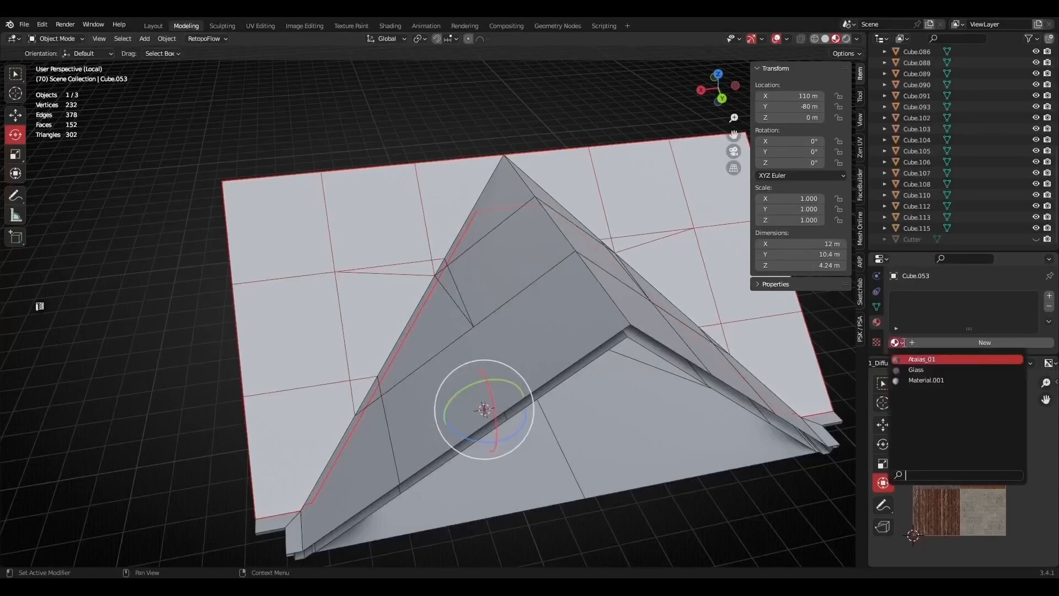
left_click(929, 362)
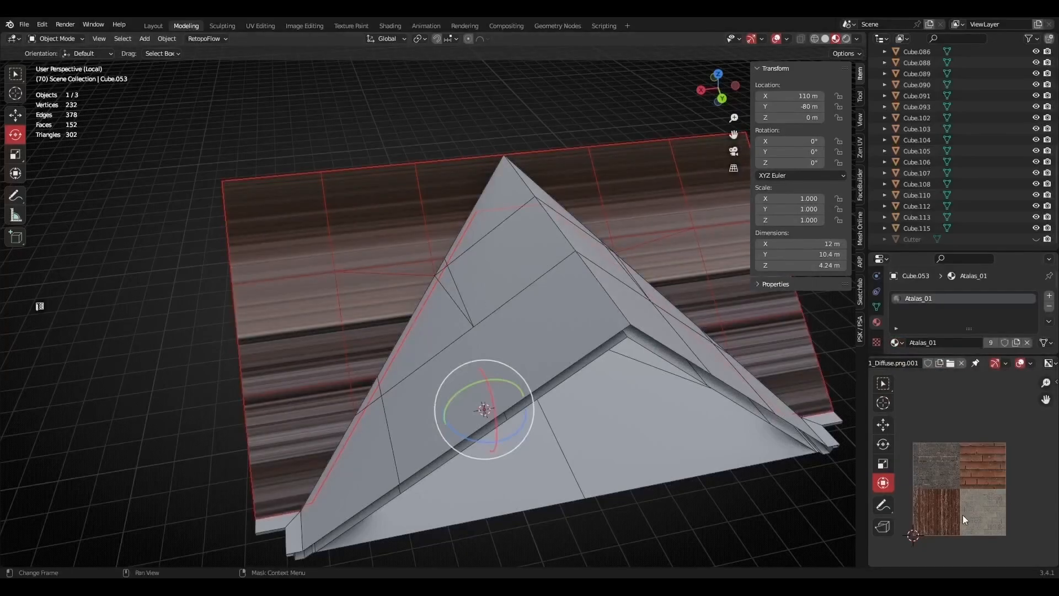
scroll(982, 481, "up", 4)
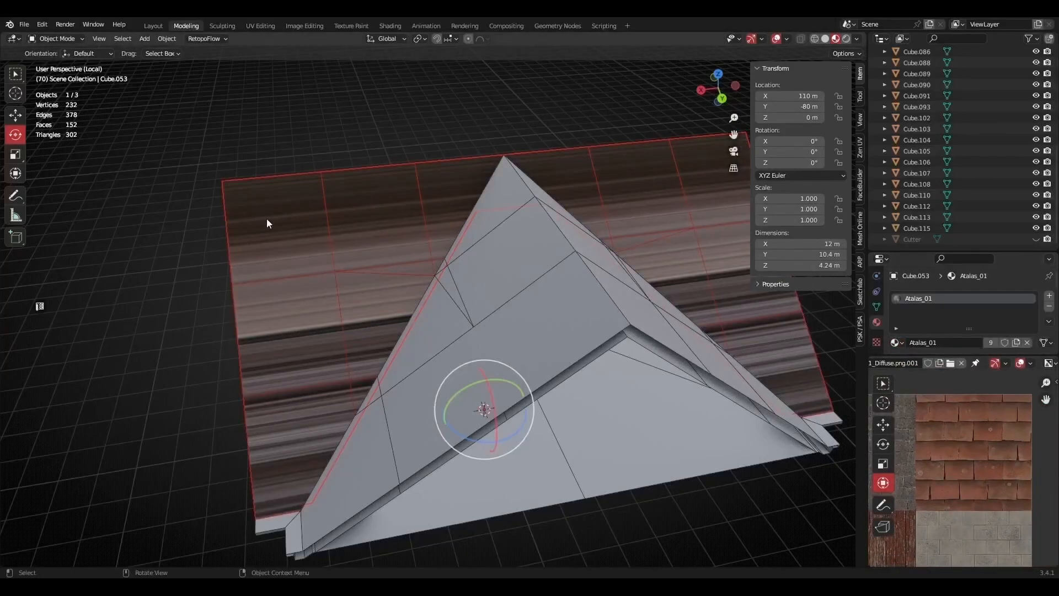
- Edit the main roof surface in face mode and unwrap each of the three whole grid faces on its +X side individually
key("Tab")
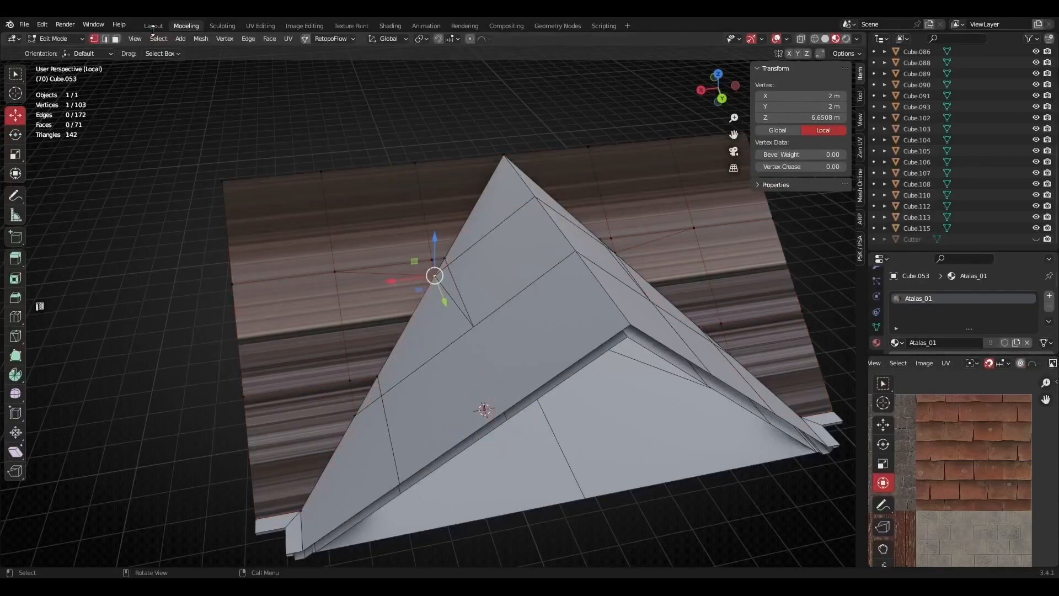
left_click(116, 39)
left_click(279, 228)
key("u")
left_click(407, 234)
left_click(373, 213)
key("u")
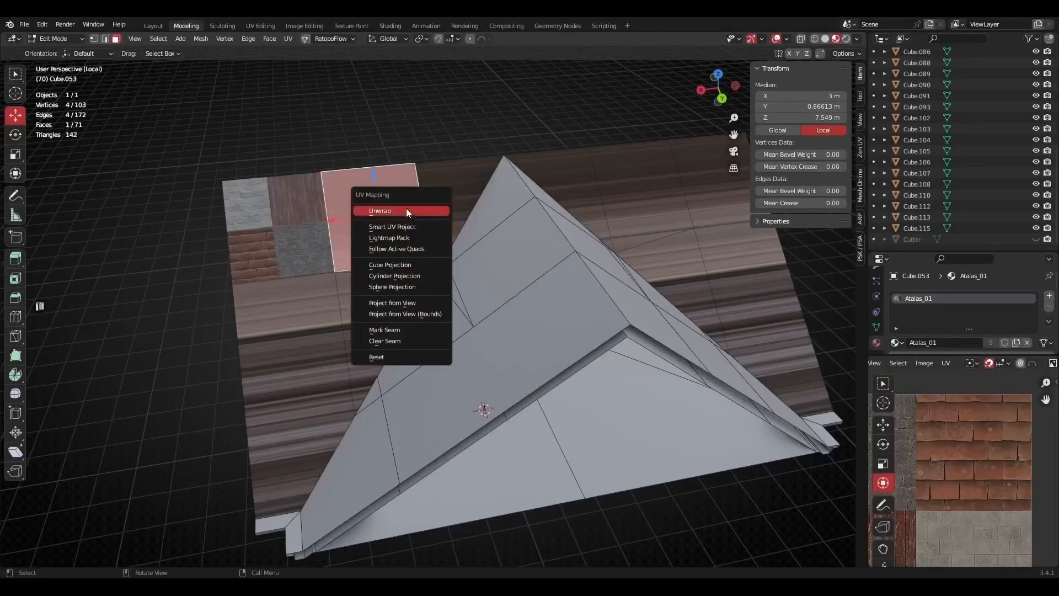
left_click(407, 211)
left_click(292, 312)
key("u")
left_click(320, 320)
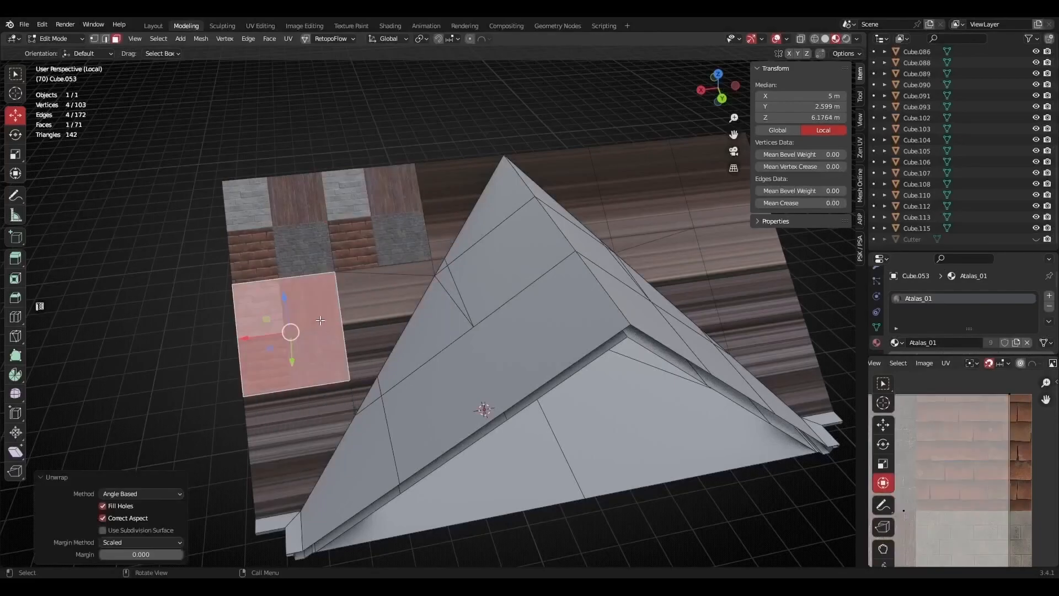
- Unwrap each of the three whole grid faces on the main roof's -X side individually
middle_click_drag(634, 258, 553, 288)
left_click(558, 257)
key("u")
left_click(596, 252)
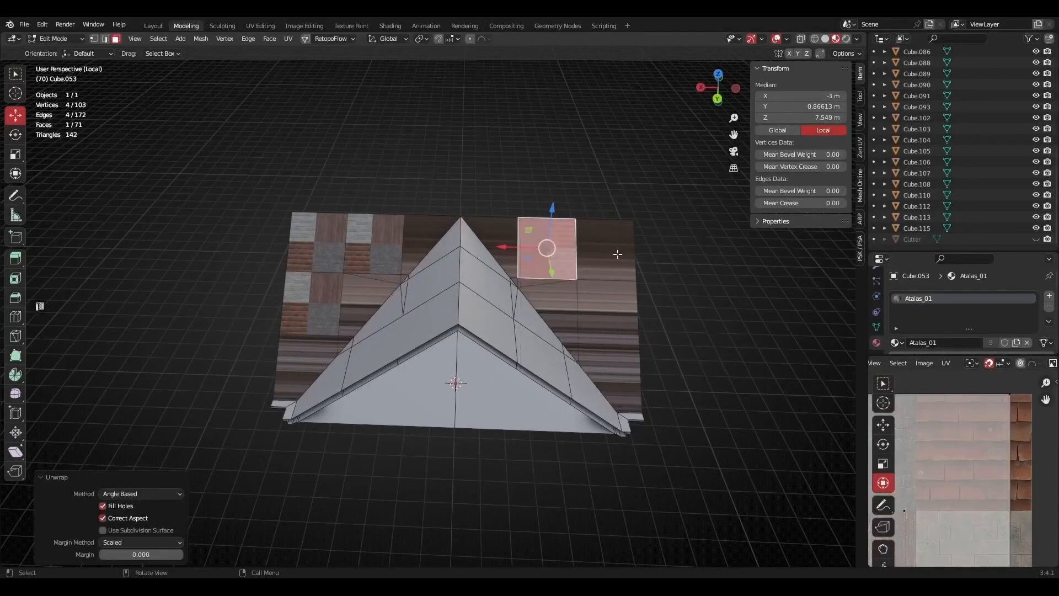
left_click(611, 246)
key("u")
left_click(614, 270)
left_click(607, 312)
key("u")
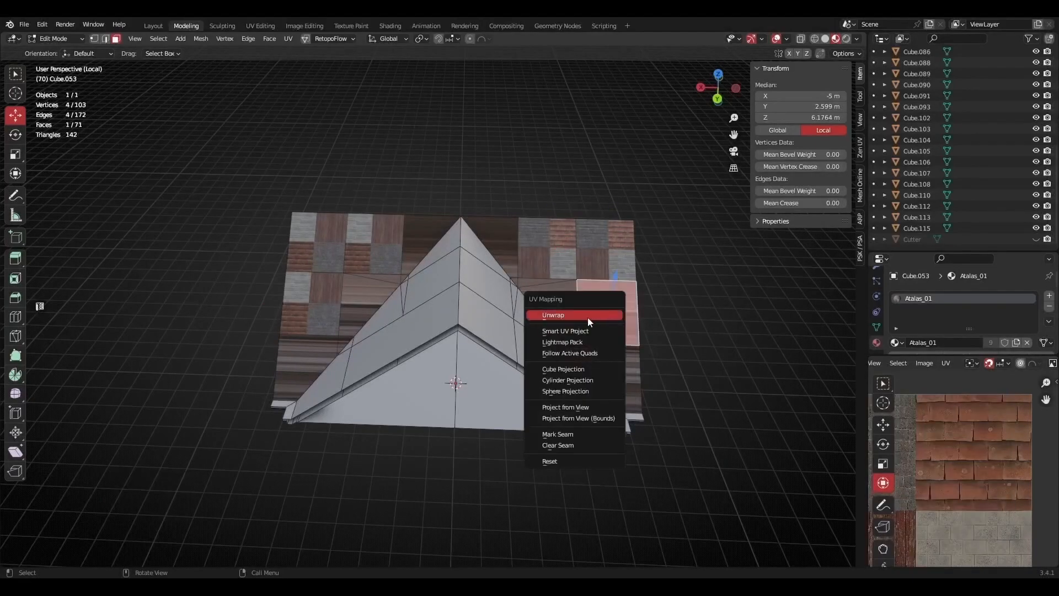
left_click(587, 318)
- Select the three unwrapped +X grid faces and rotate their UVs half a turn so the atlas texture sits upright
middle_click_drag(569, 375, 591, 374)
scroll(386, 298, "up", 3)
middle_click_drag(387, 296, 355, 353, "shift")
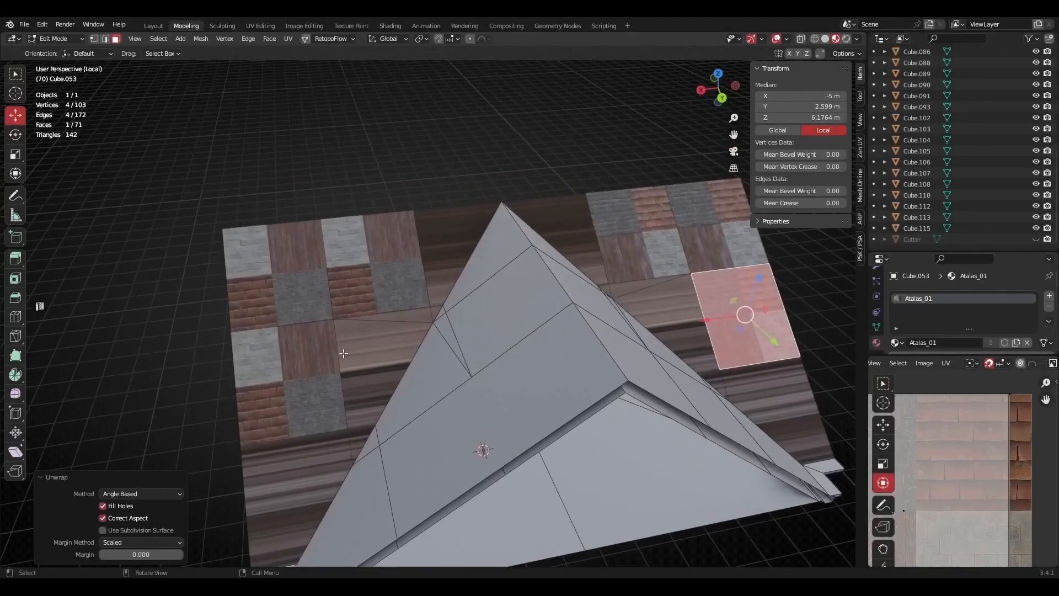
middle_click_drag(601, 292, 581, 325)
left_click(318, 272)
left_click(369, 278, "shift")
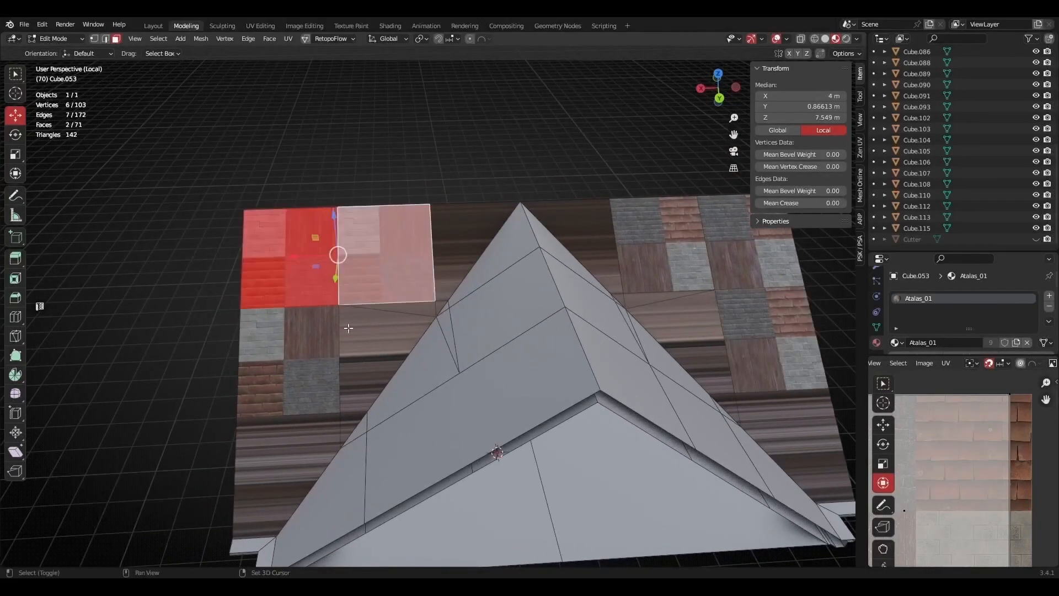
left_click(298, 376, "shift")
scroll(966, 453, "down", 5)
middle_click_drag(958, 453, 980, 443)
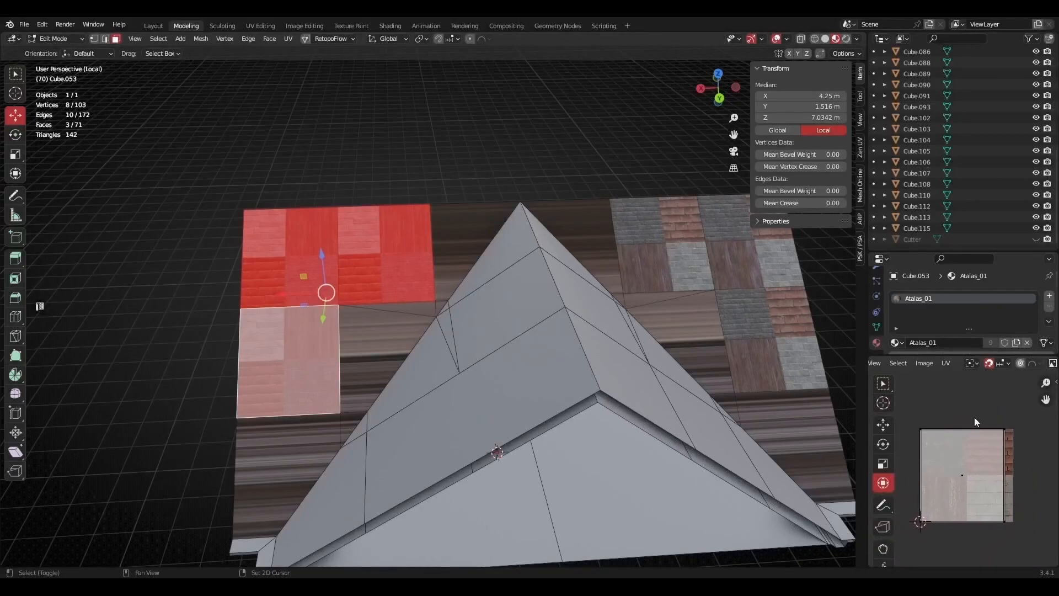
key("a")
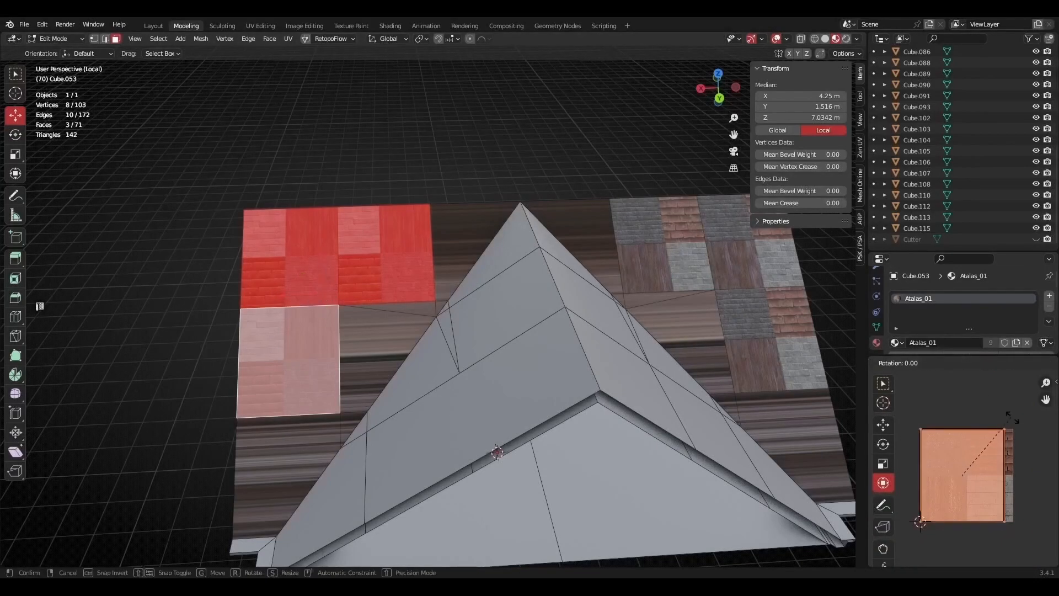
left_click(944, 363)
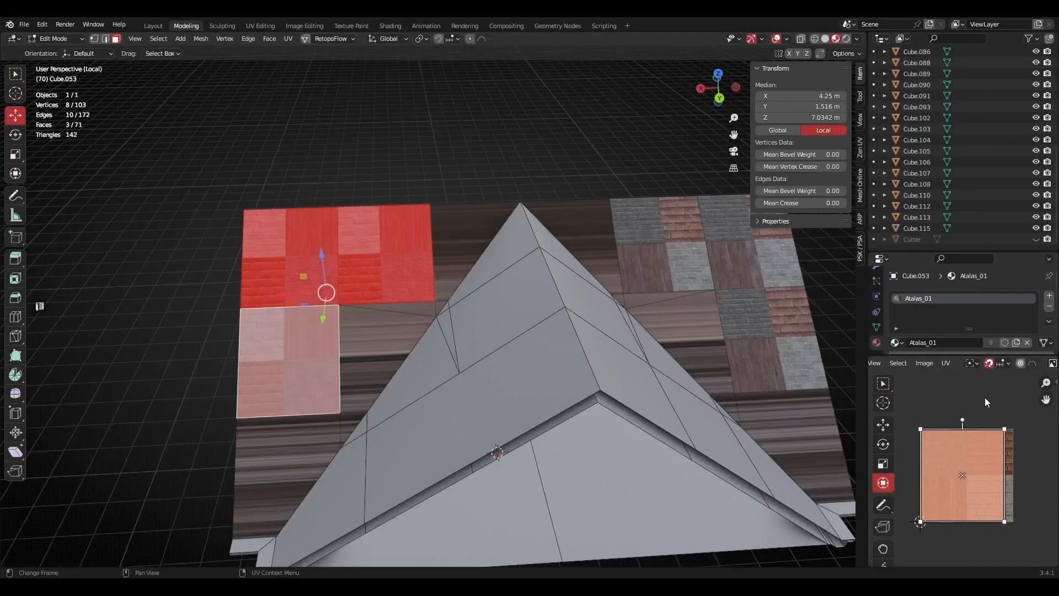
key("r")
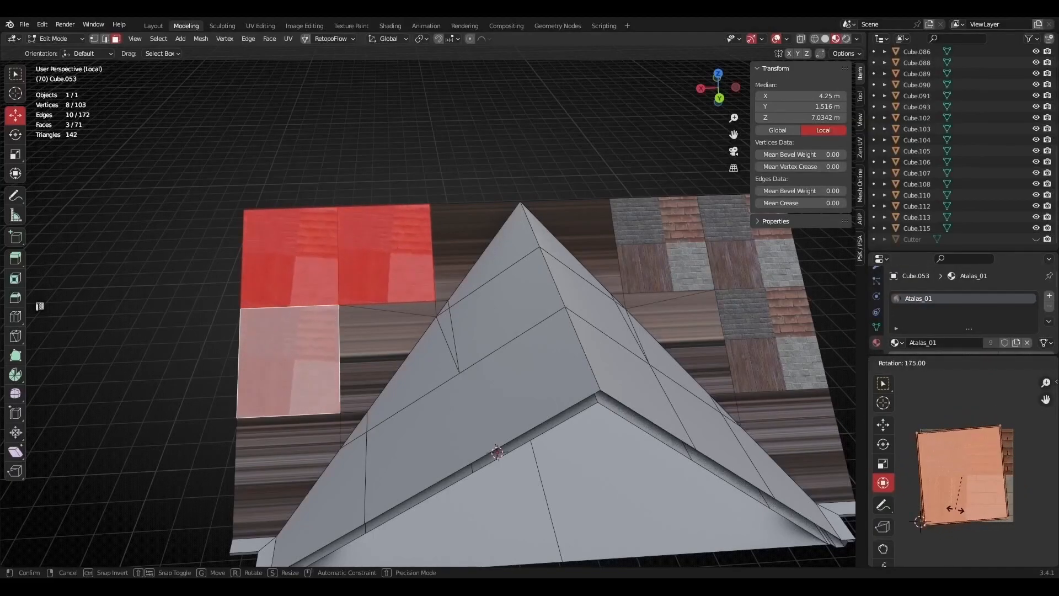
left_click(972, 508)
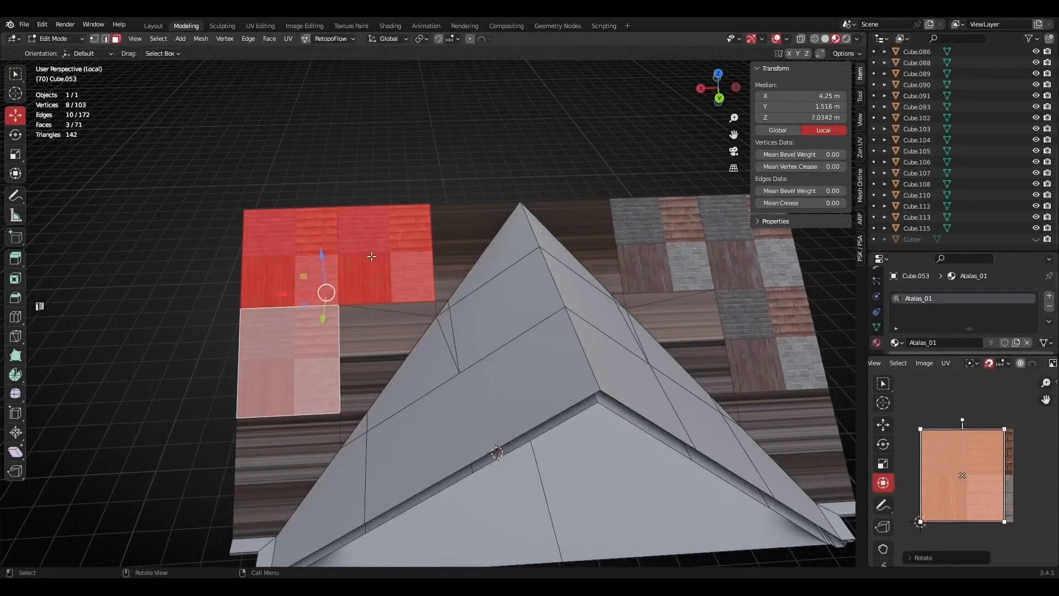
- Add the three unwrapped -X grid faces to the selection and enable Constrain to Image Bounds for the UVs
left_click(644, 244, "shift")
left_click(735, 262, "shift")
left_click(758, 356, "shift")
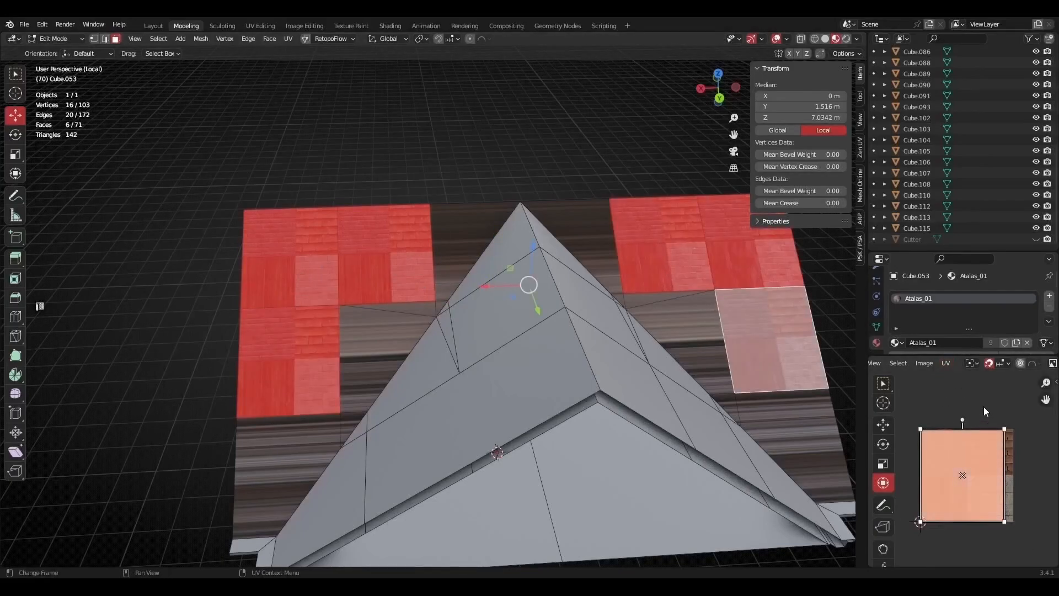
left_click(947, 363)
left_click(947, 363)
left_click(945, 364)
left_click(945, 364)
left_click(947, 363)
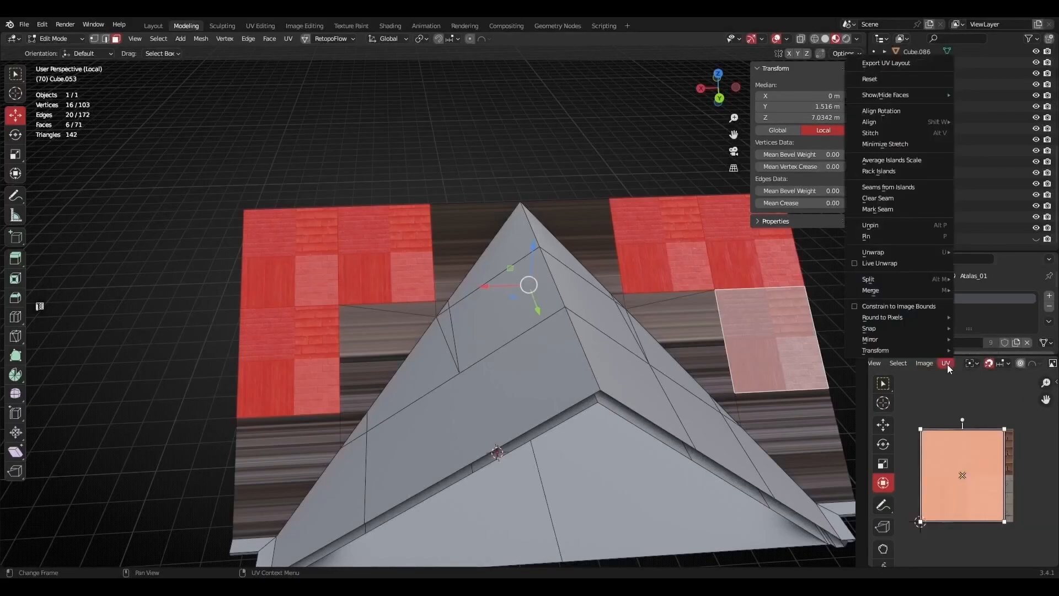
left_click(944, 363)
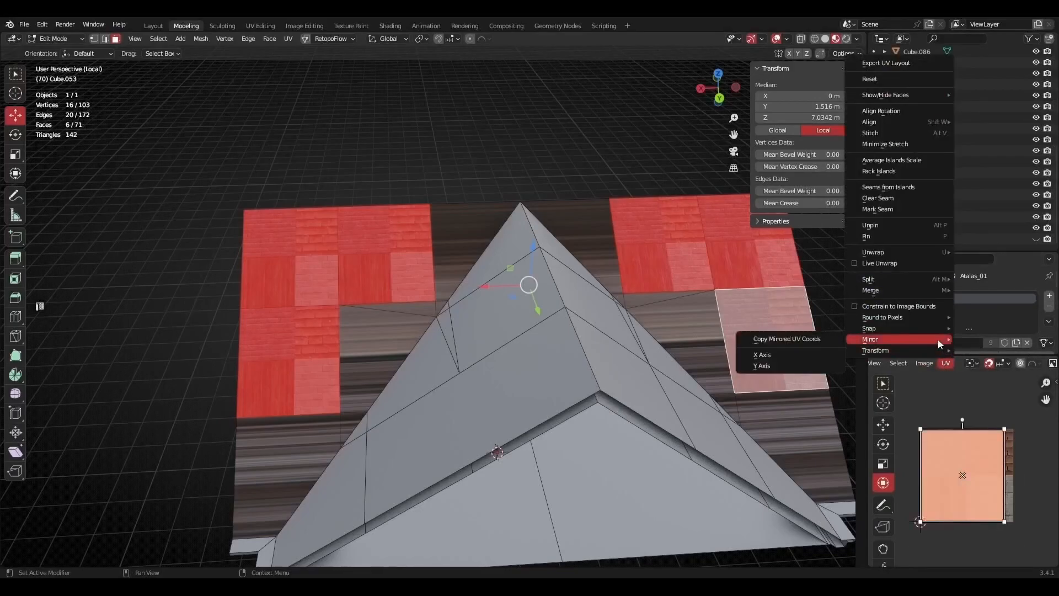
left_click(890, 307)
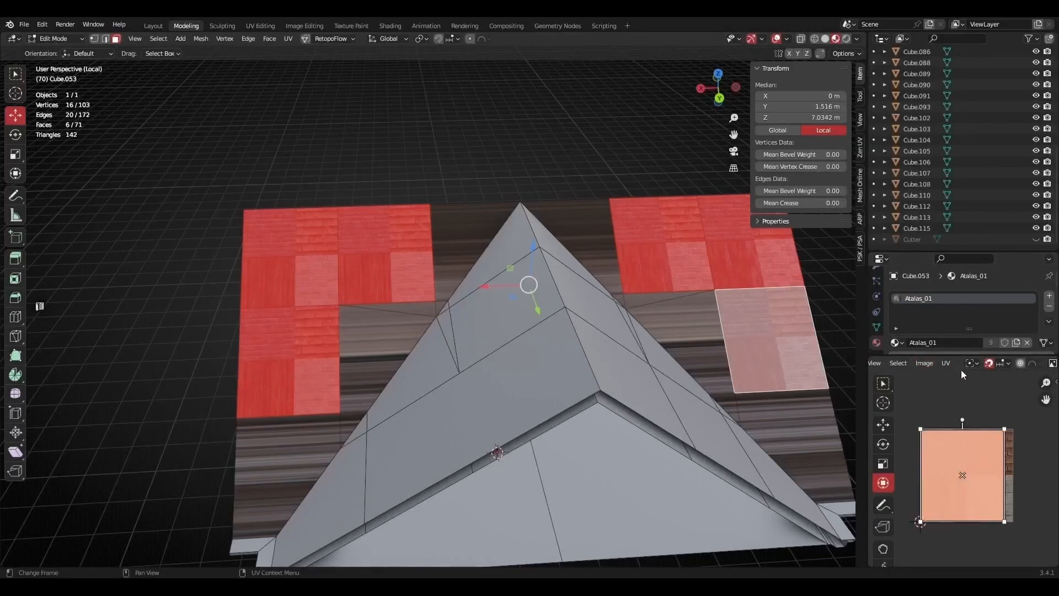
- Try to enlarge the UVs of all six selected grid faces to the full texture width
scroll(965, 466, "up", 1)
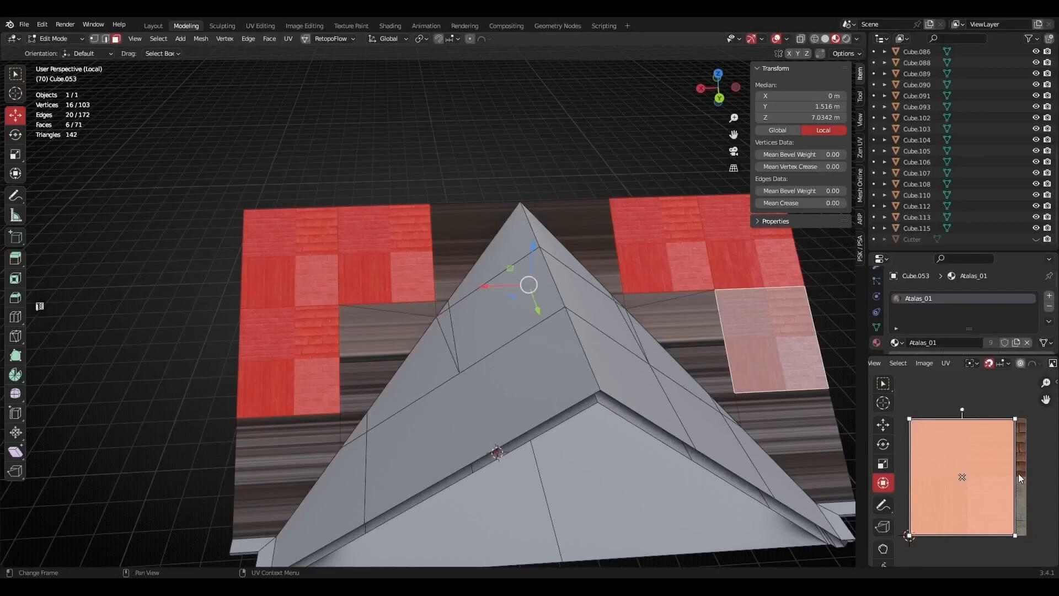
left_click_drag(1016, 473, 1042, 474)
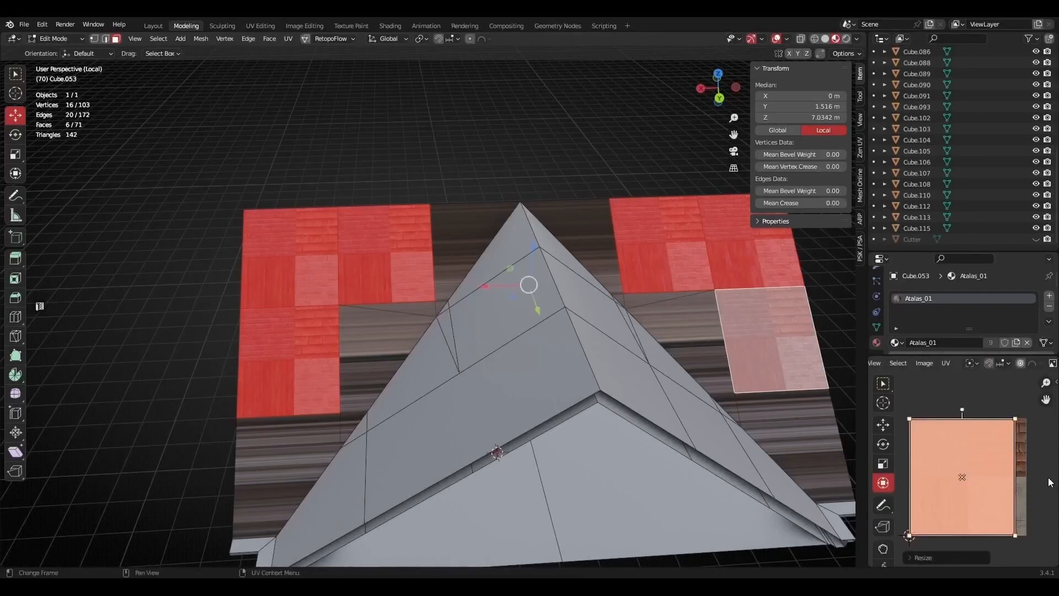
scroll(1009, 479, "down", 2)
left_click(1011, 476)
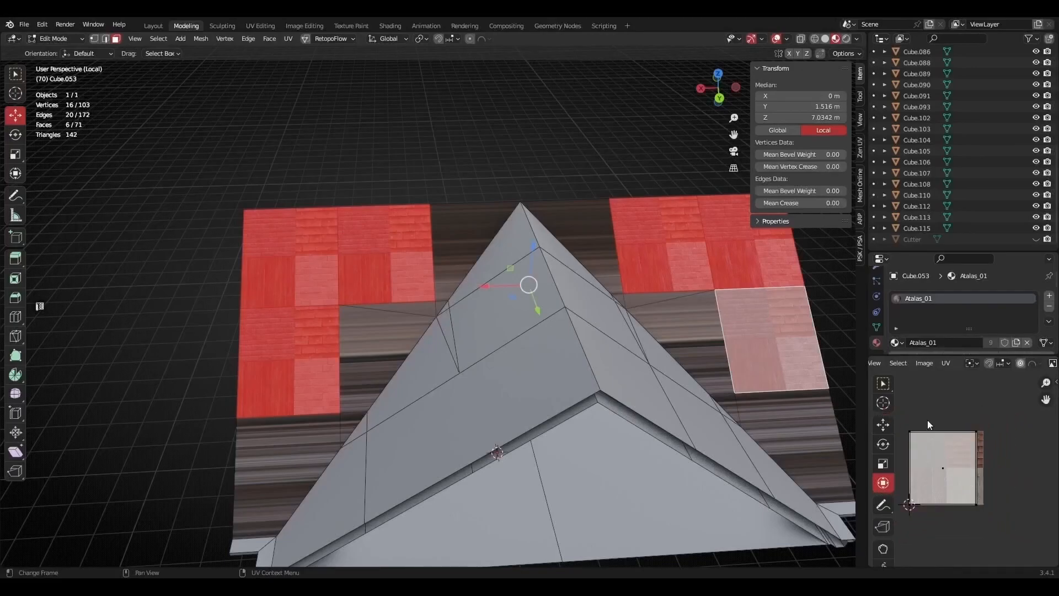
left_click_drag(1003, 413, 905, 539)
key("s")
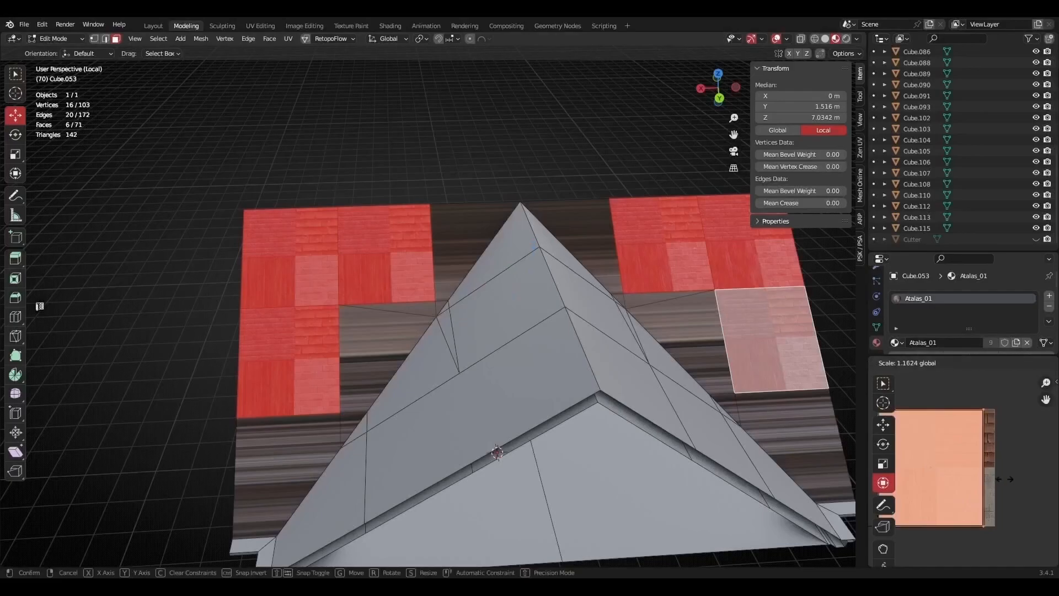
left_click(992, 455)
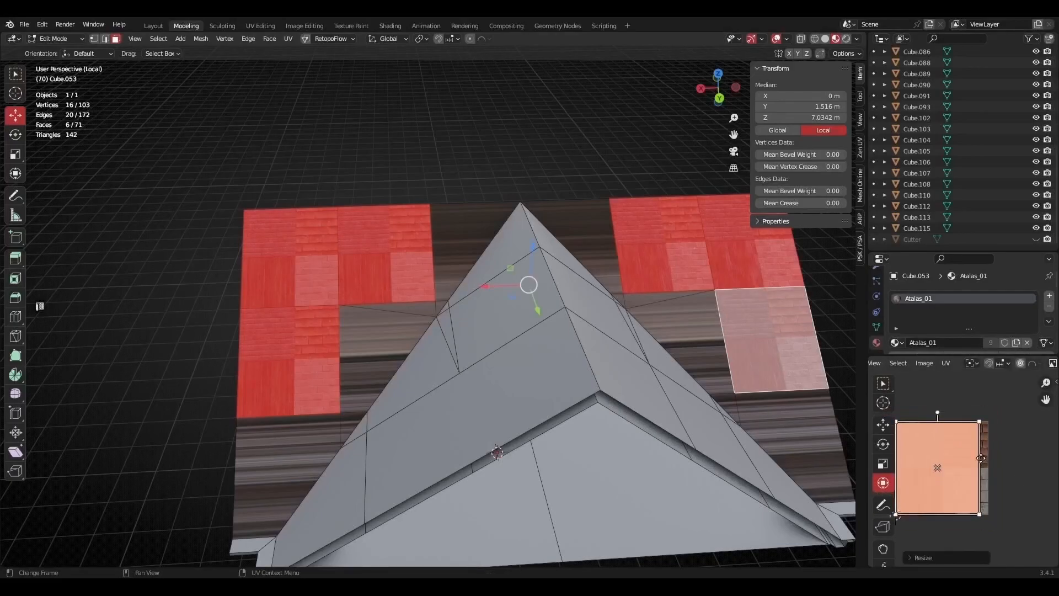
middle_click_drag(951, 453, 978, 438)
scroll(998, 457, "up", 1)
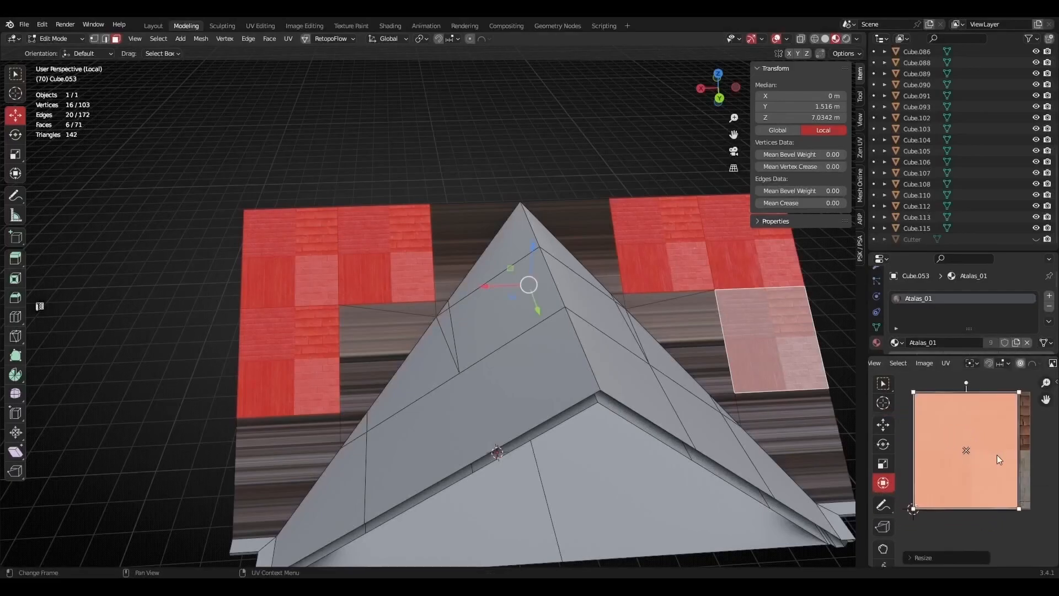
- Widen the UVs of the three +X grid faces to the full texture width one by one, unwrapping the inner upper face again
left_click(304, 258)
left_click_drag(1018, 456, 966, 448)
left_click(368, 243)
key("ctrl+z")
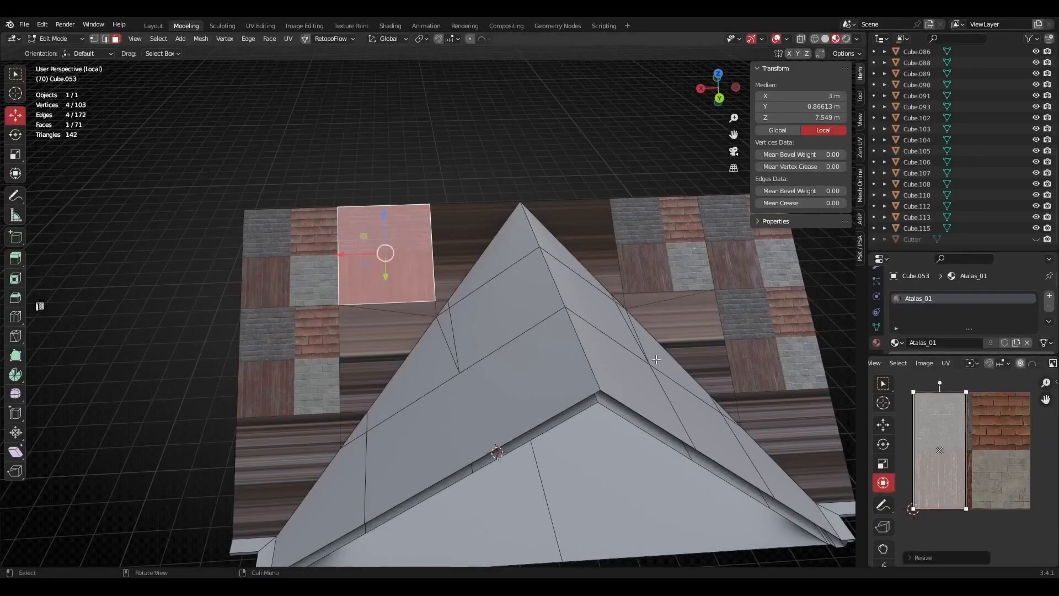
key("ctrl+z")
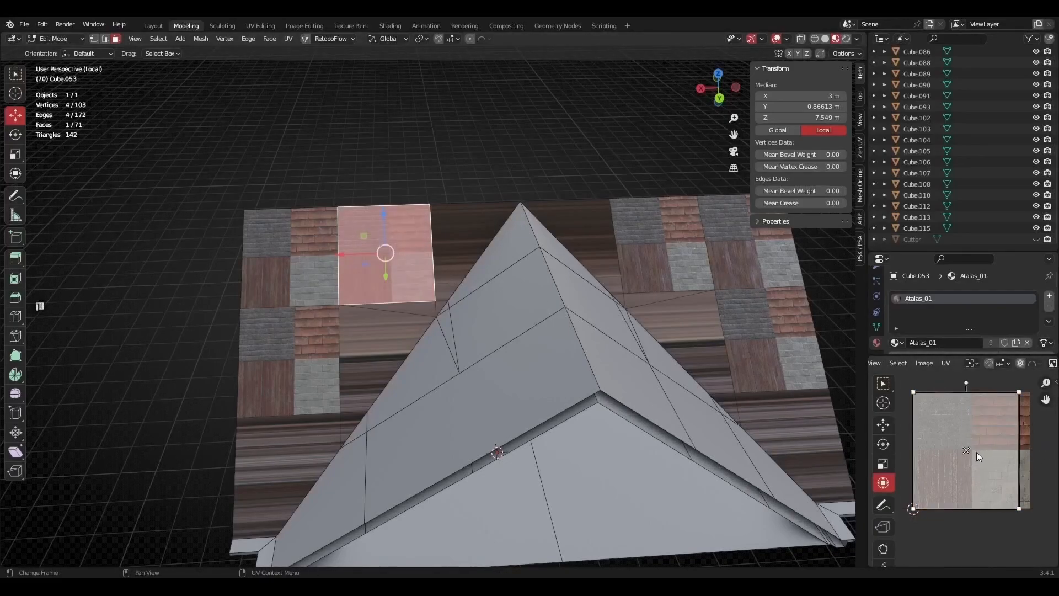
key("u")
left_click(601, 303)
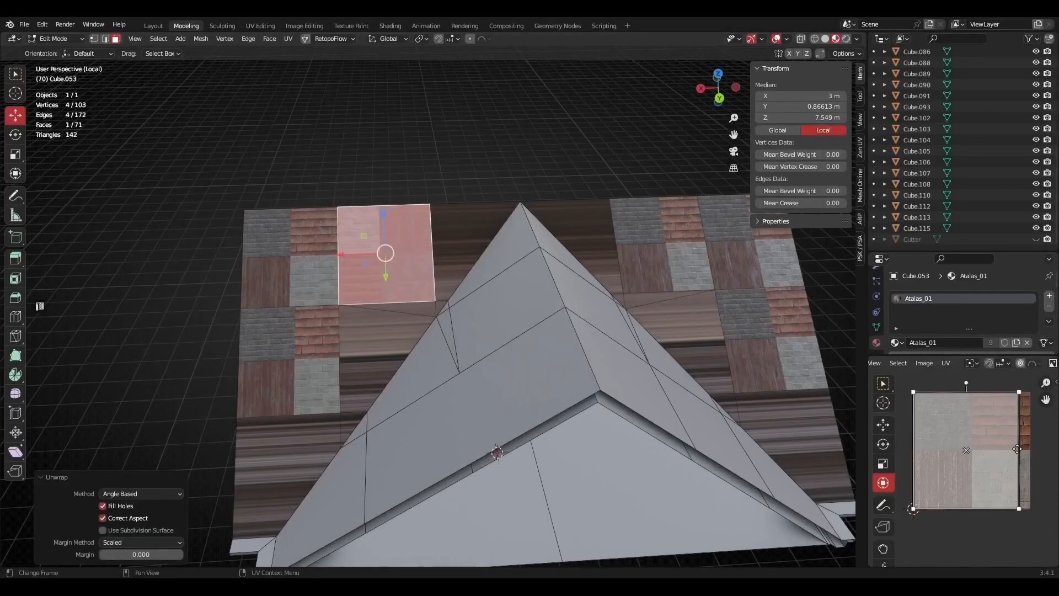
left_click_drag(1017, 449, 1029, 449)
left_click(298, 350)
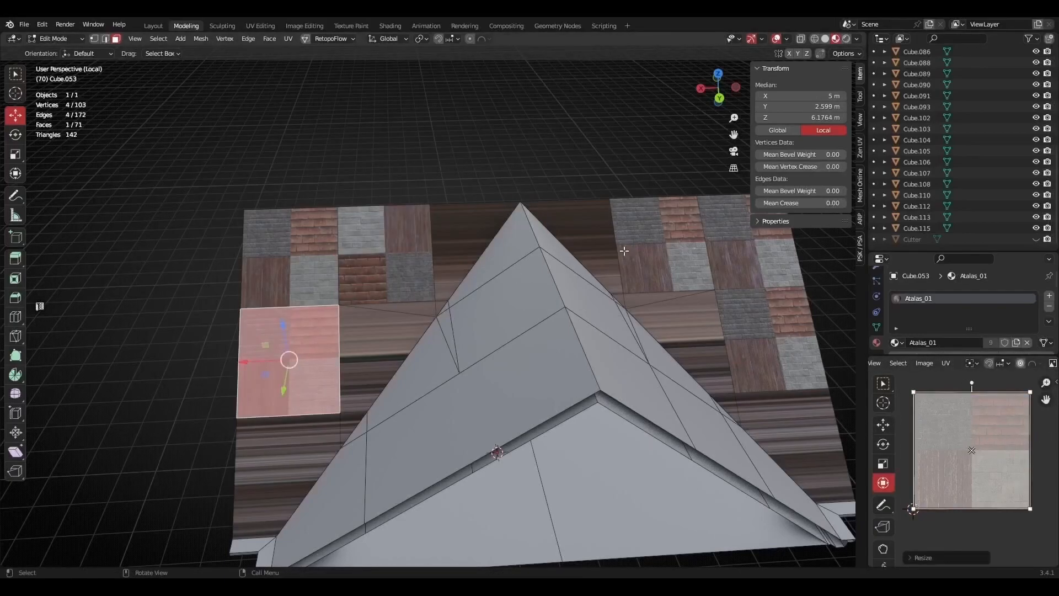
- Try to resize the UVs of the inner upper grid face on the -X side horizontally, and undo the resize
left_click(707, 282)
key("s")
key("x")
key("0")
key("Return")
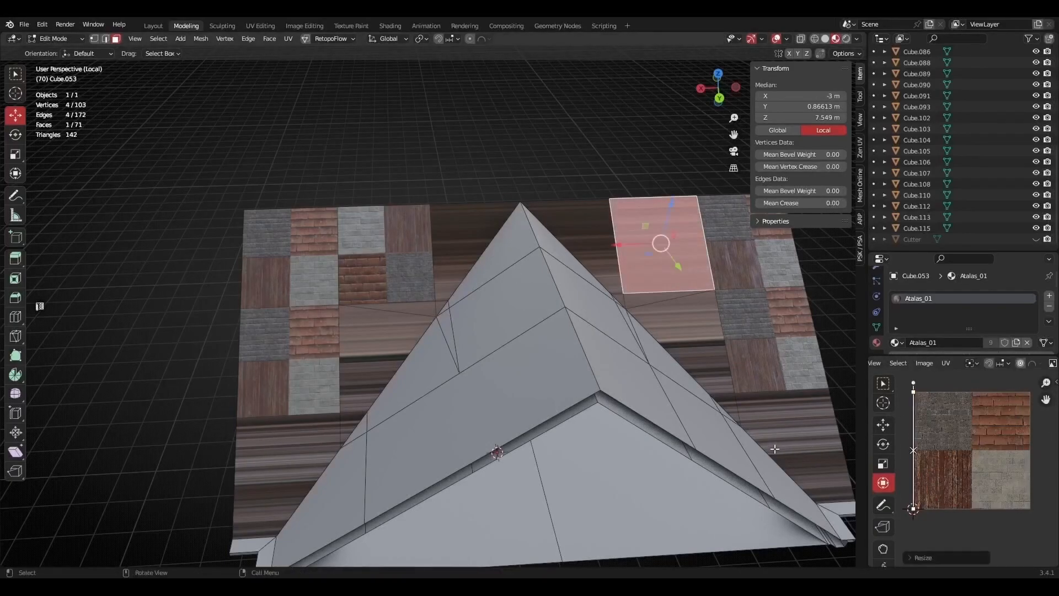
key("ctrl+z")
- Unwrap the inner upper -X grid face again and widen its UVs to the full texture width
key("u")
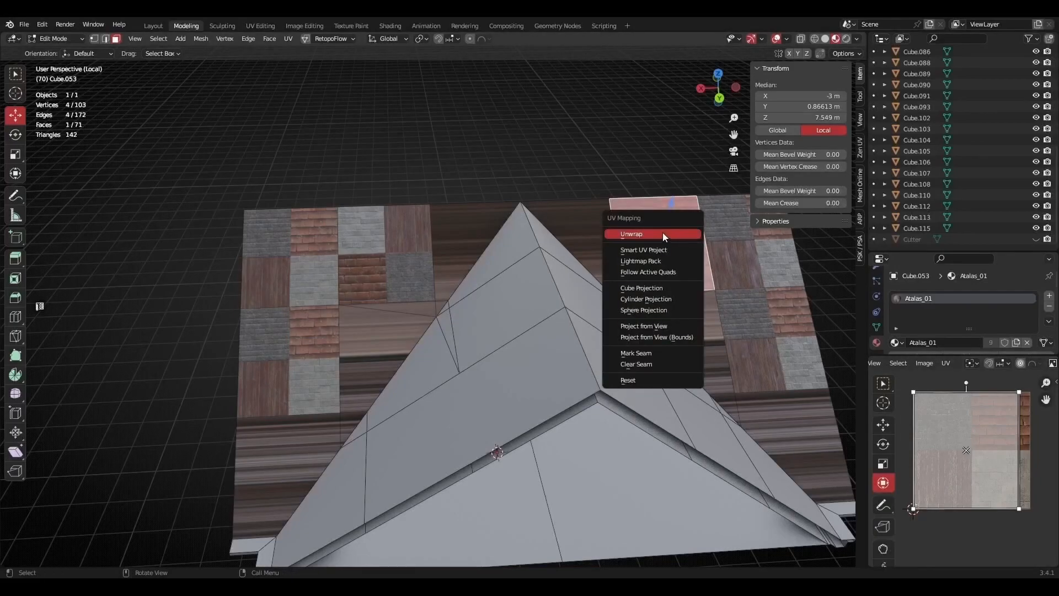
left_click(682, 234)
left_click_drag(1017, 442, 1031, 441)
- Unwrap the outer upper and lower grid faces on the -X side again and widen their UVs to the full texture width
left_click(733, 249)
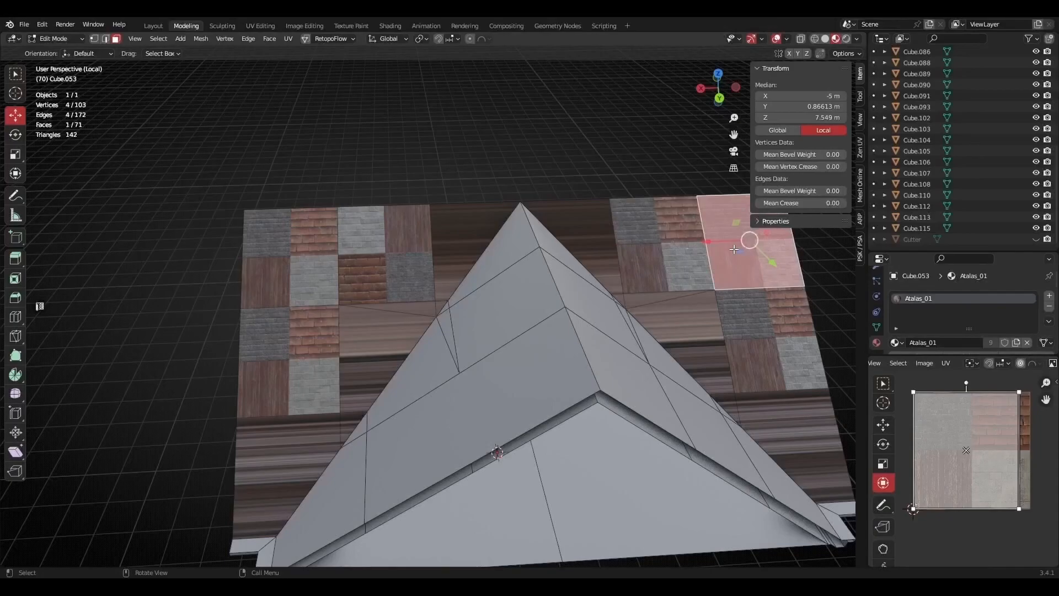
key("u")
left_click(686, 252)
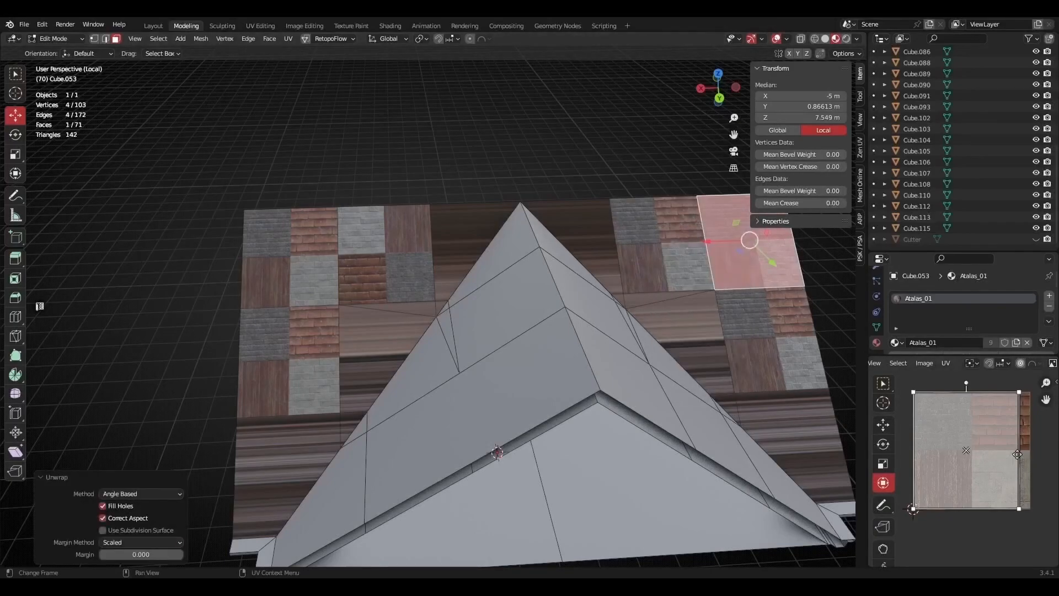
left_click_drag(1019, 446, 914, 446)
left_click(765, 349)
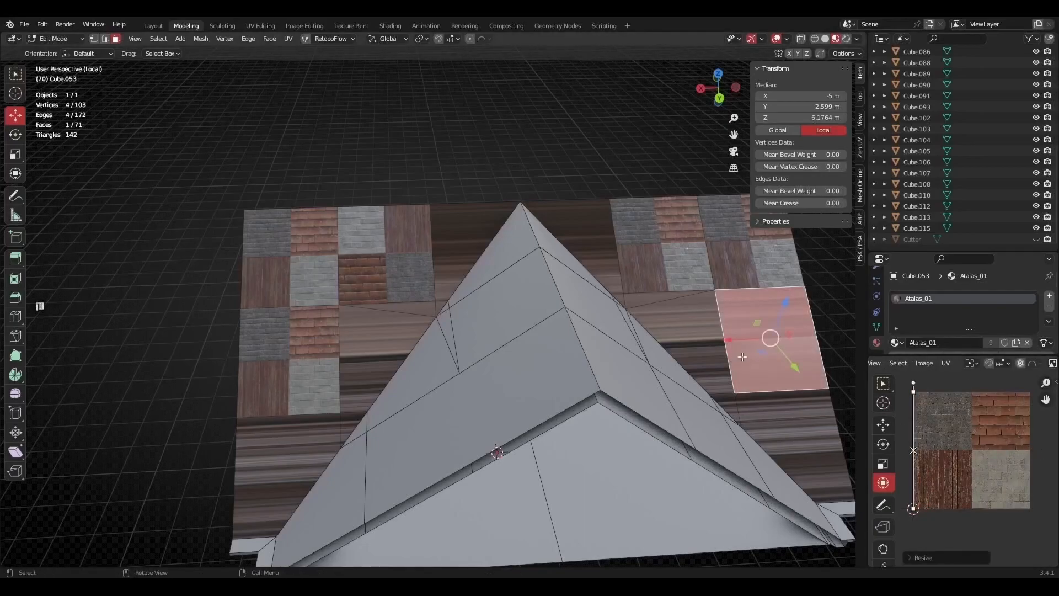
key("u")
left_click(734, 333)
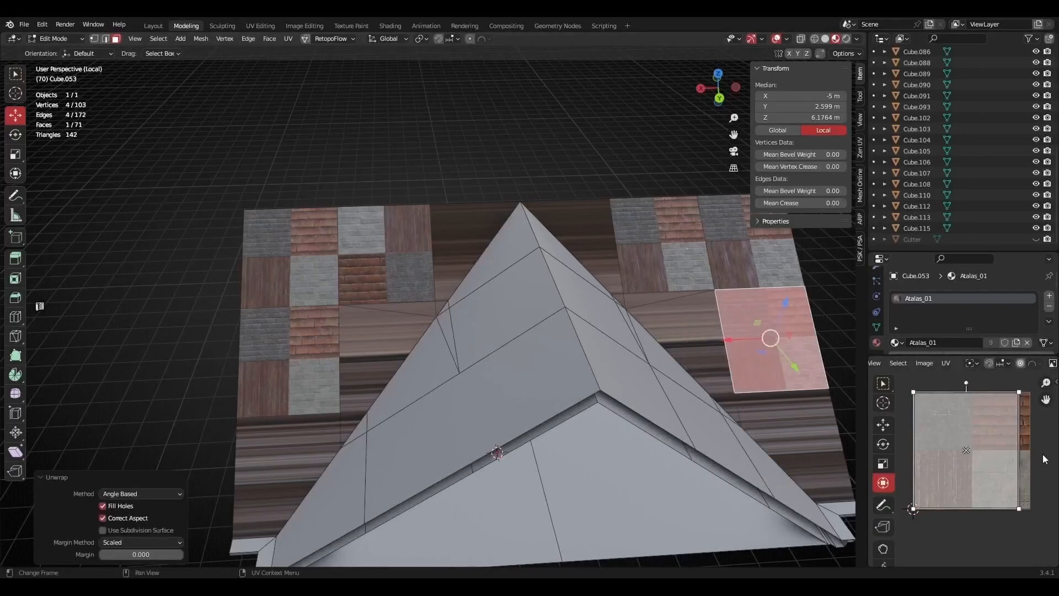
left_click_drag(1017, 443, 1030, 443)
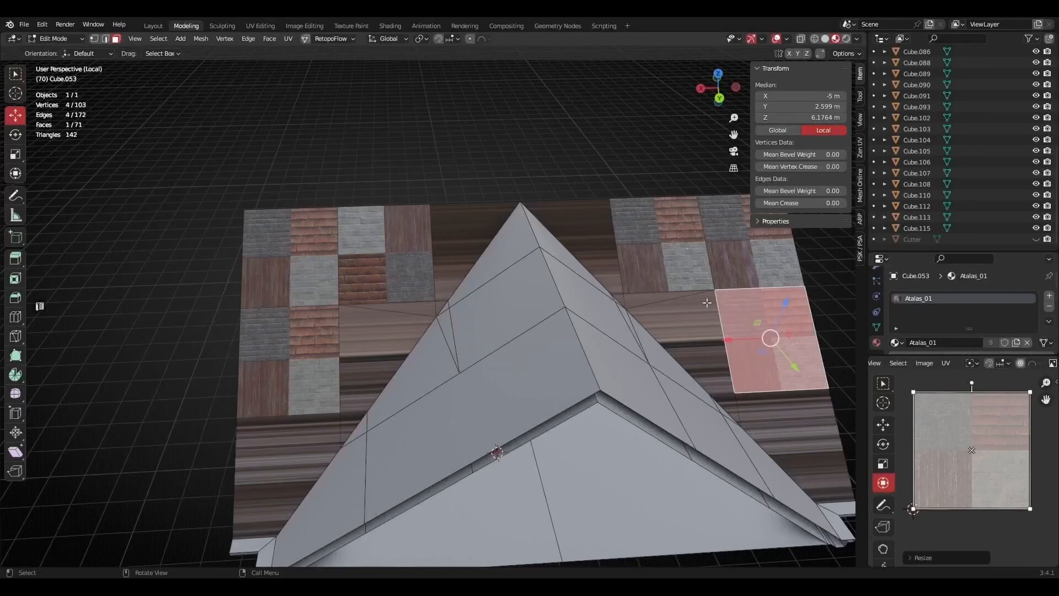
- Select all six grid faces and shrink their UVs onto the atlas's red roof-tile quadrant, using increment snapping for scaling
left_click(310, 345)
left_click(313, 265, "shift")
left_click(398, 265, "shift")
left_click(684, 246, "shift")
left_click(758, 265, "shift")
left_click(784, 353, "shift")
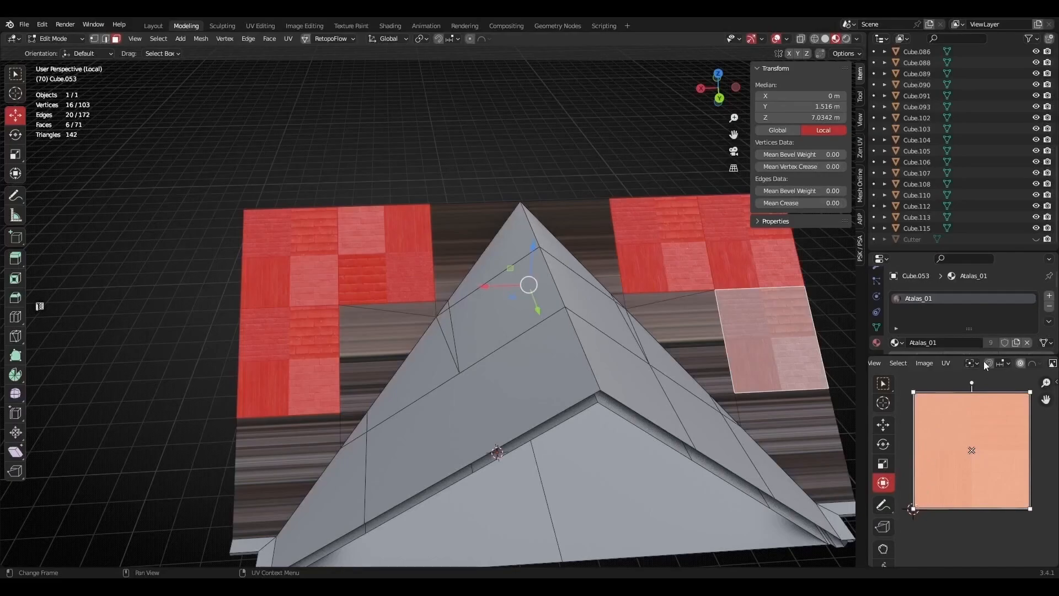
left_click(1007, 363)
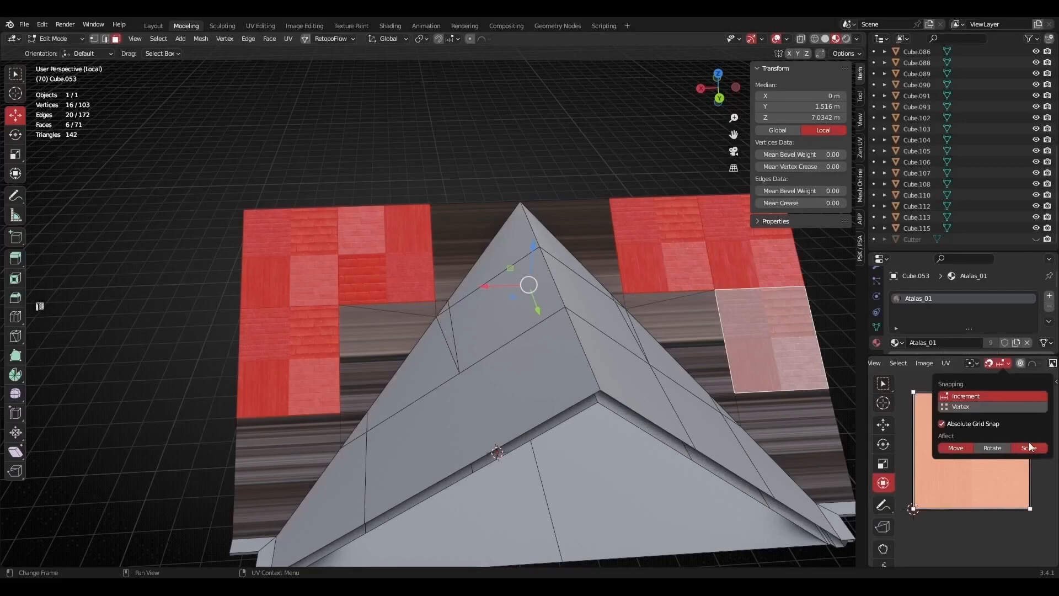
key("s")
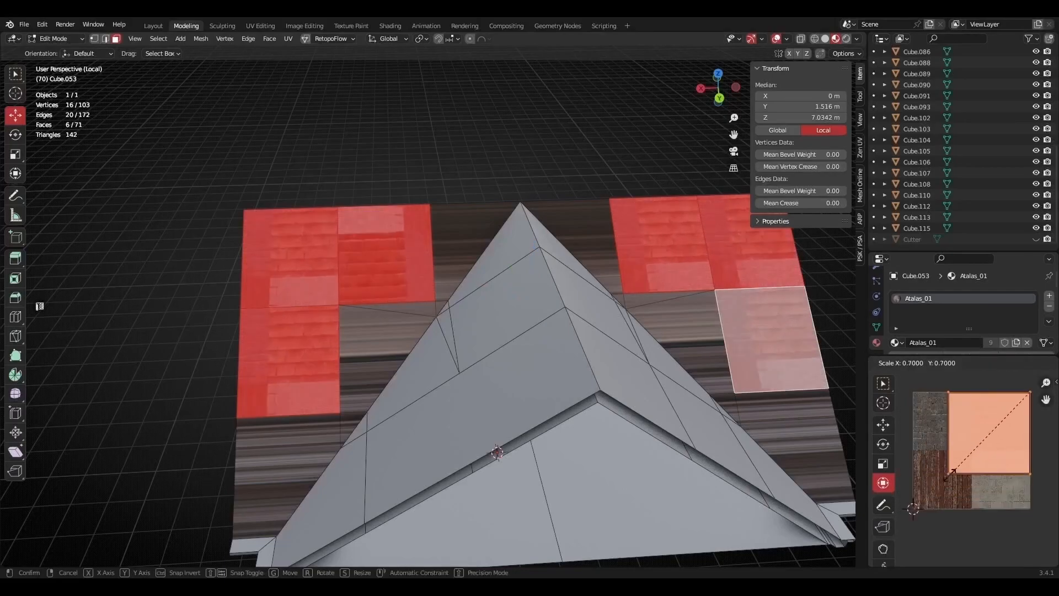
left_click(945, 461)
left_click(424, 135)
- Turn off Constrain to Image Bounds and rotate the inner upper +X grid face's UVs to match the neighbouring tiles
middle_click_drag(423, 134, 408, 255)
left_click(397, 243)
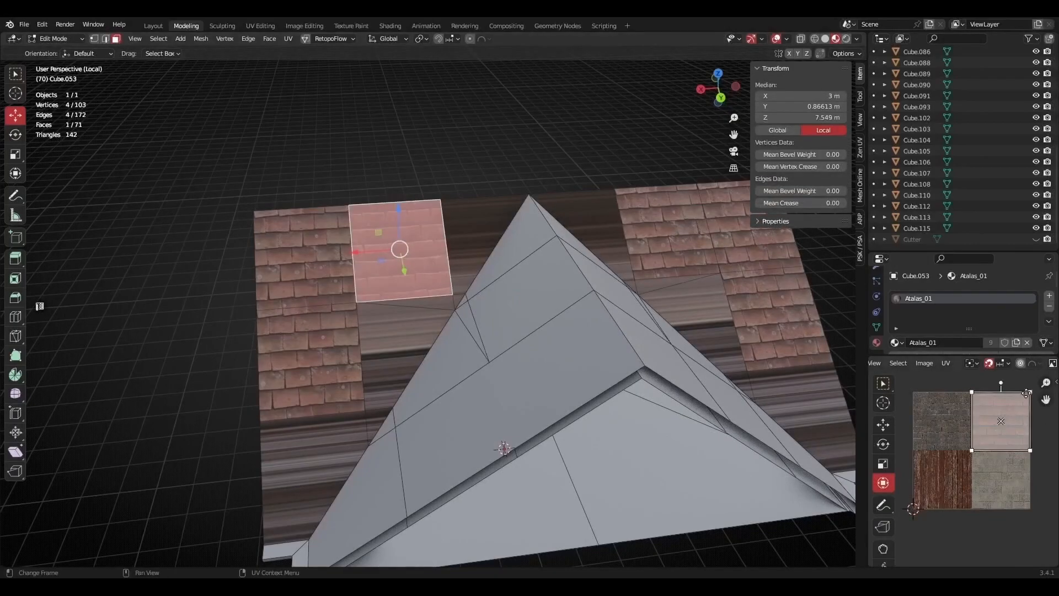
key("r")
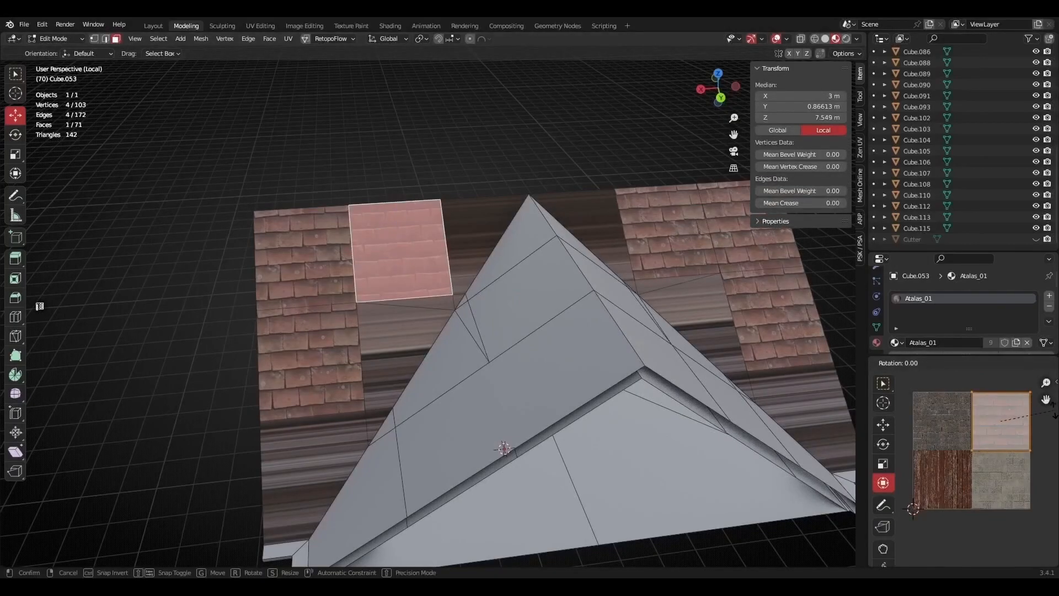
right_click(1015, 391)
left_click(952, 365)
left_click(947, 362)
left_click(946, 363)
left_click(946, 363)
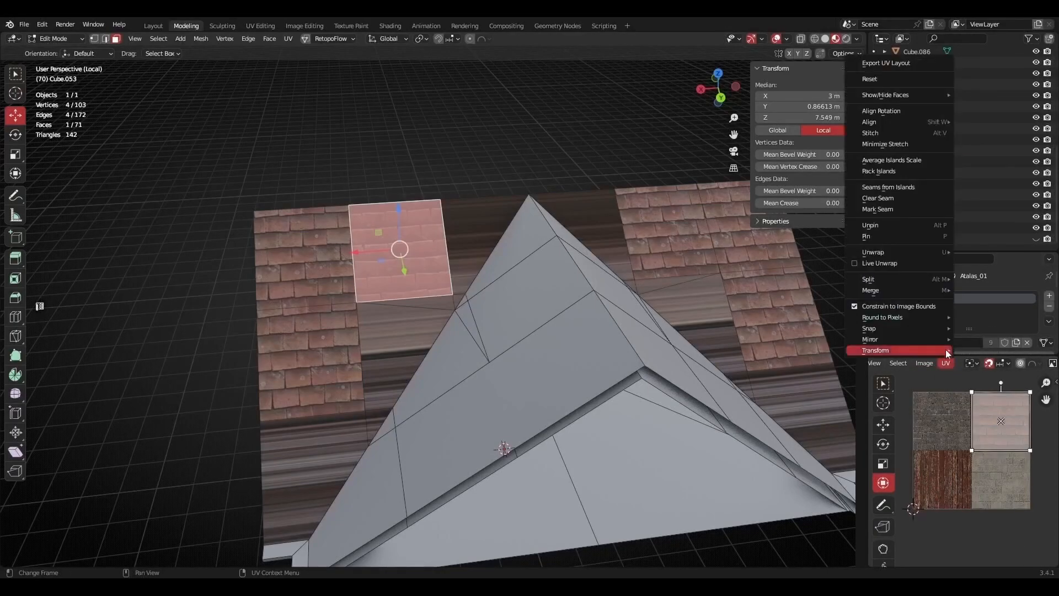
left_click(925, 306)
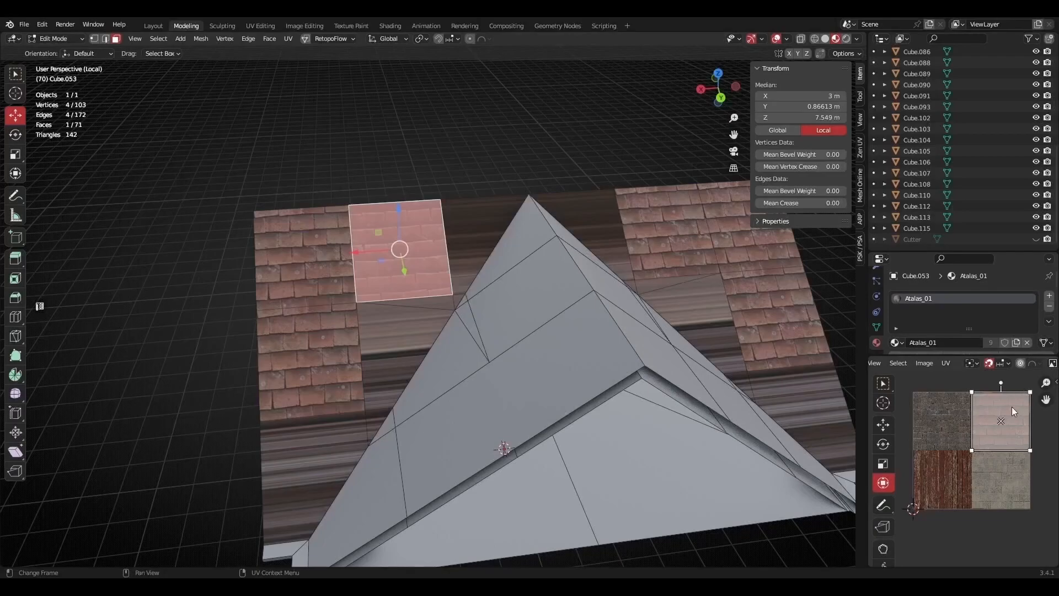
key("r")
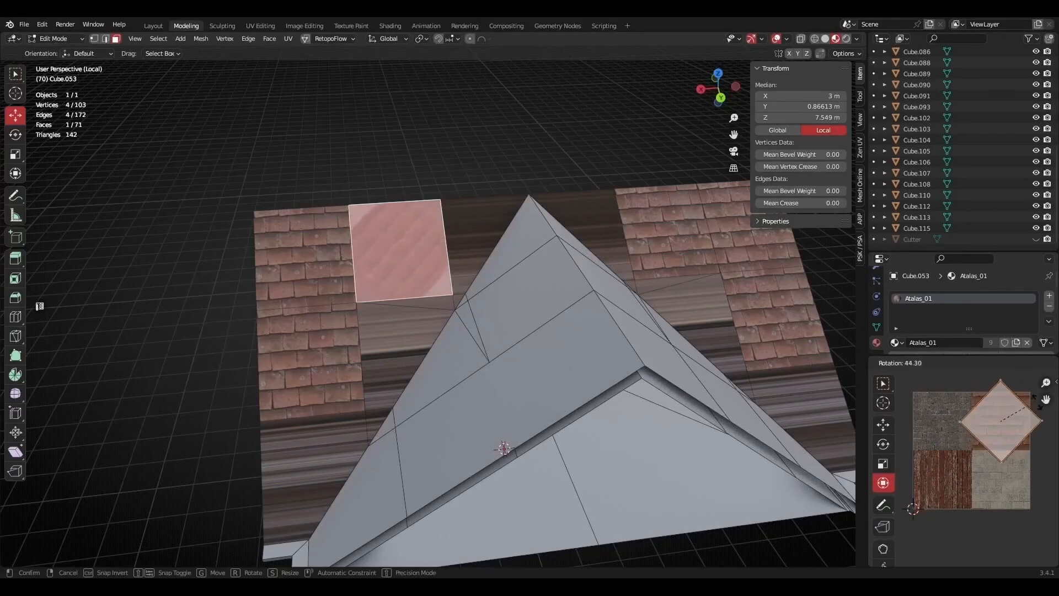
left_click(992, 455)
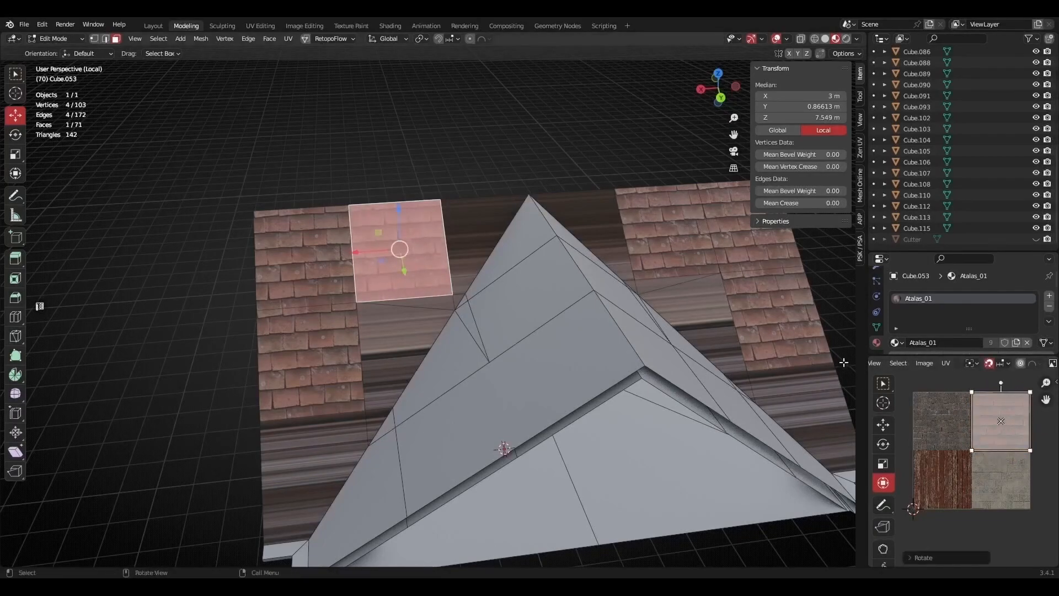
- Unwrap the two clipped faces directly below the inner upper +X grid face
left_click(443, 177)
middle_click_drag(442, 177, 430, 311)
scroll(497, 281, "up", 4)
left_click(506, 277)
left_click(506, 277, "shift")
key("u")
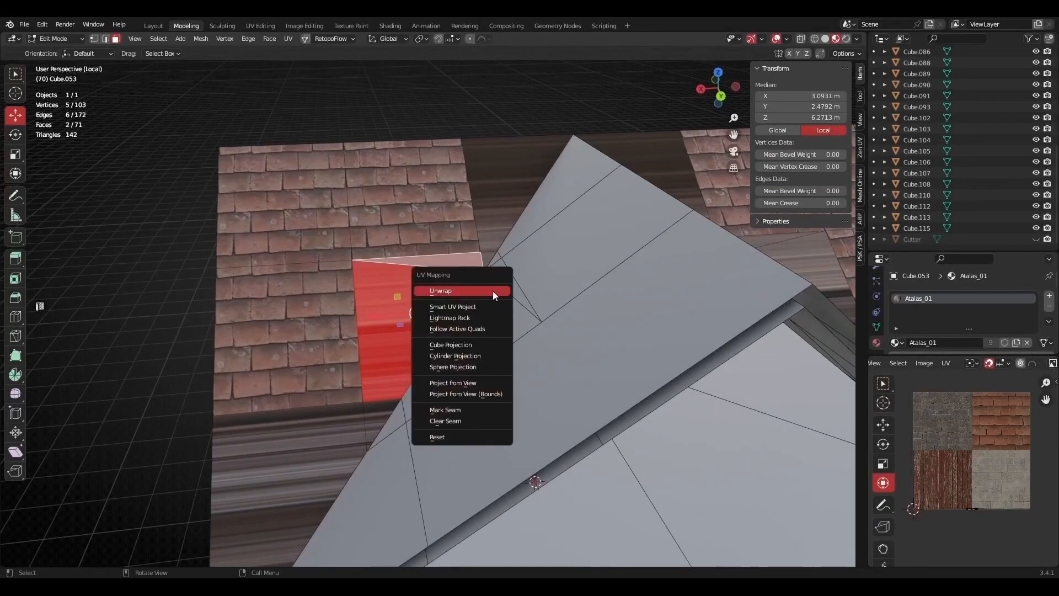
left_click(470, 292)
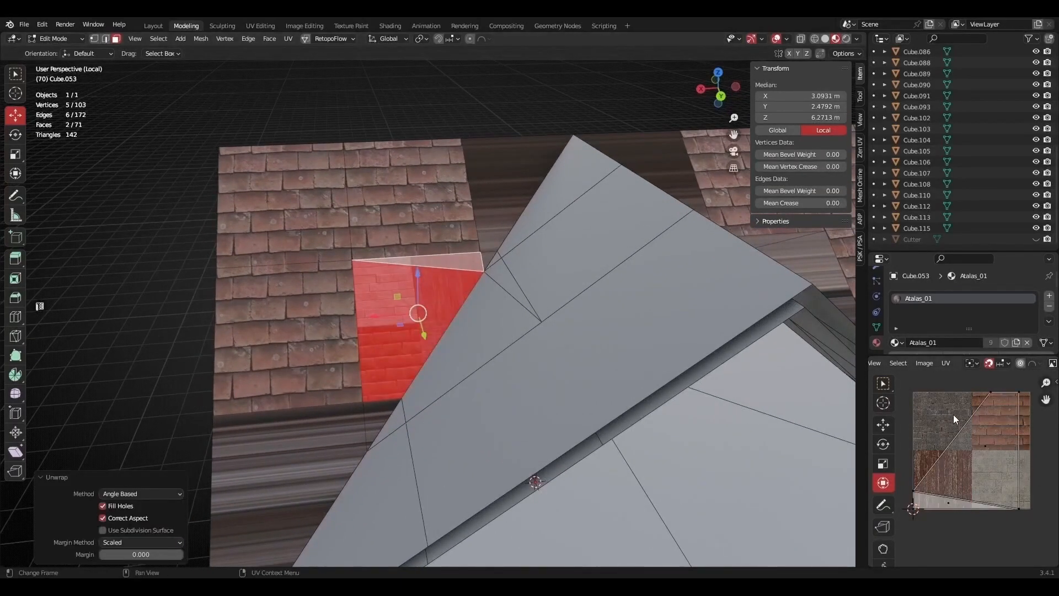
- Rotate the UVs of the two clipped faces by 180 degrees and fit them to the red roof-tile quadrant
key("a")
key("r")
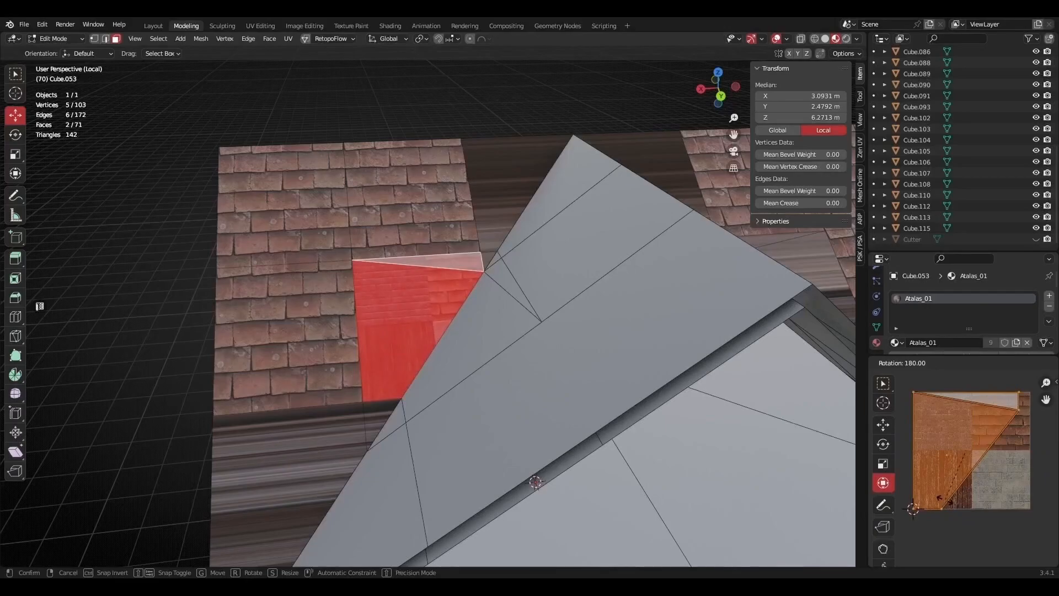
left_click(948, 498)
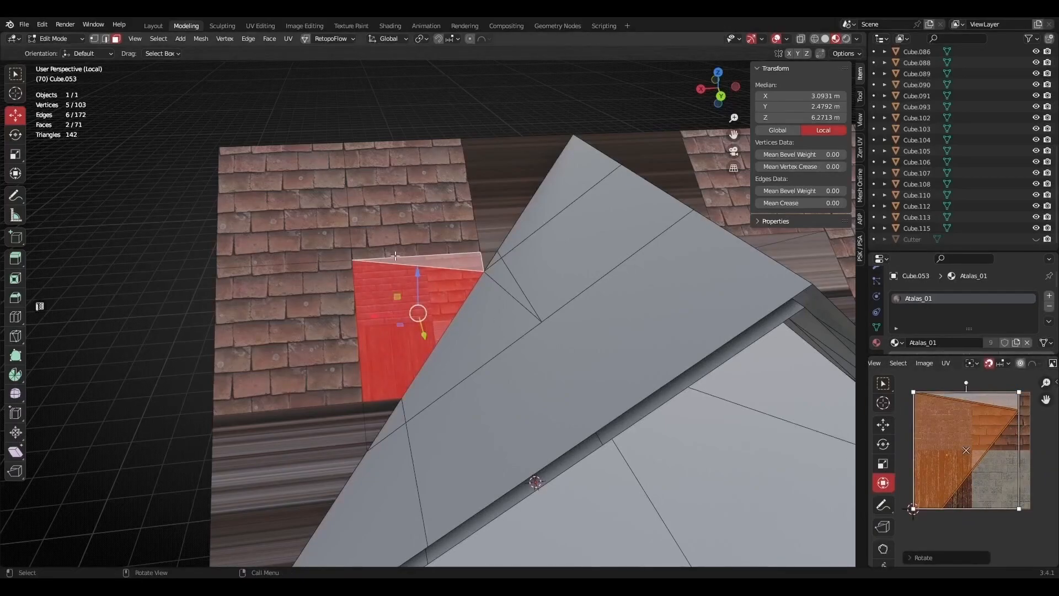
scroll(955, 435, "up", 1)
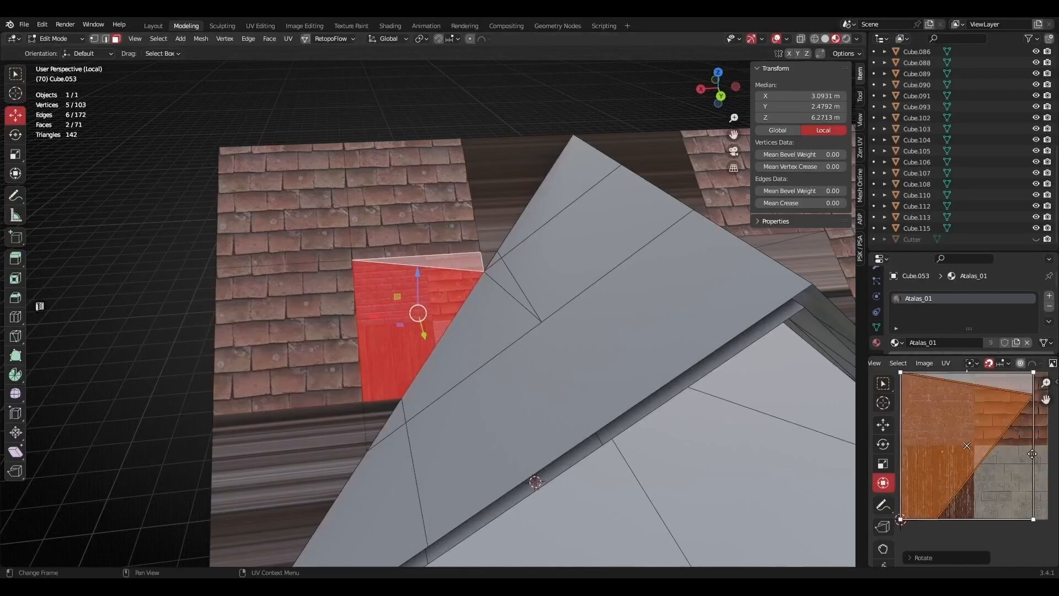
left_click_drag(1033, 452, 942, 463)
key("ctrl+z")
left_click_drag(901, 518, 972, 444)
- Examine the tile seams between the two clipped faces and the neighbouring grid faces
scroll(354, 279, "up", 4)
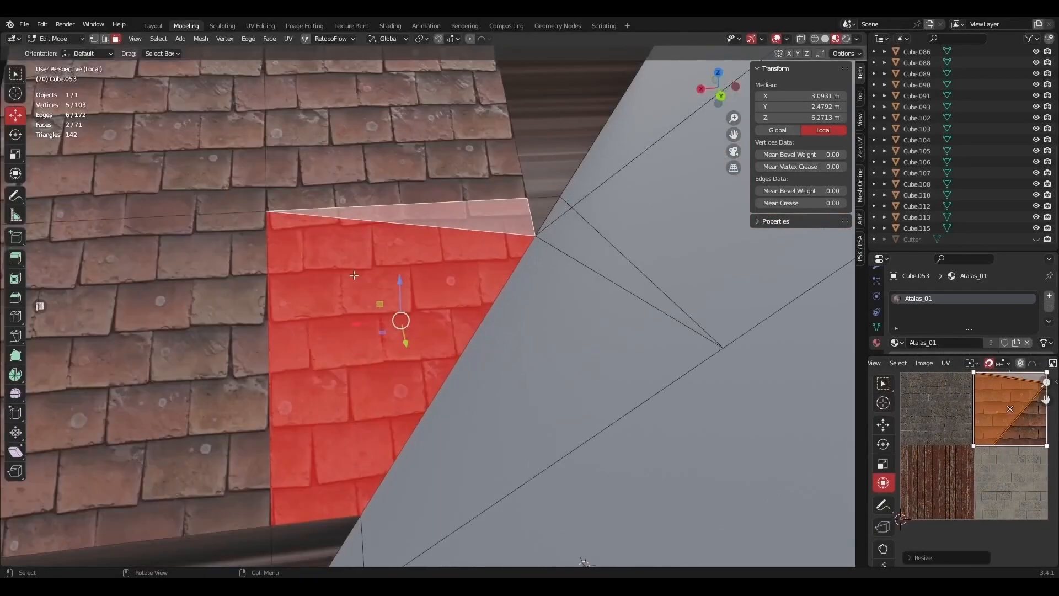
scroll(473, 172, "down", 1)
left_click(460, 77)
scroll(349, 209, "up", 1)
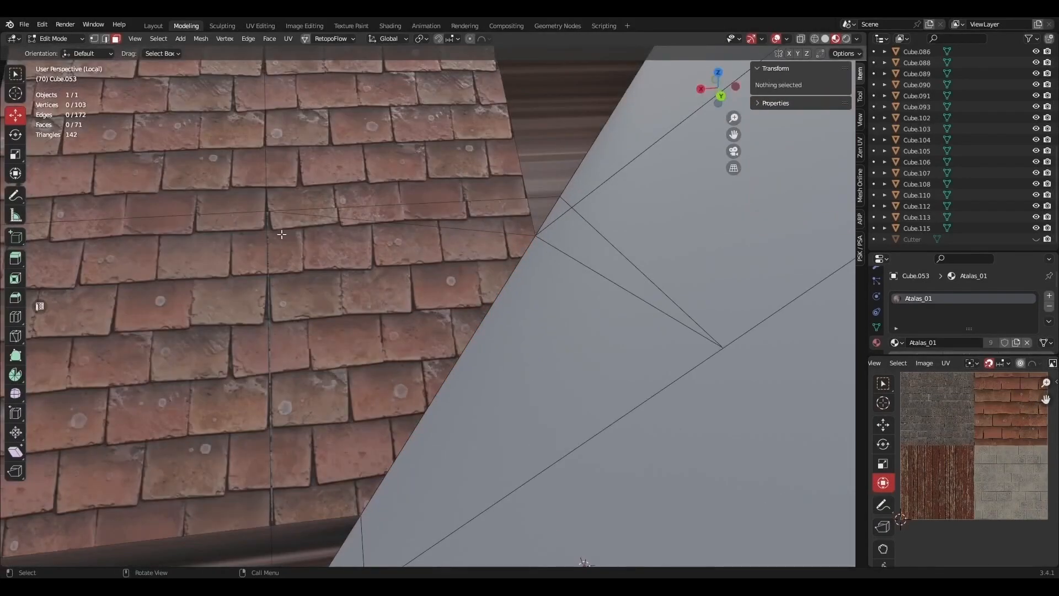
scroll(273, 375, "up", 4)
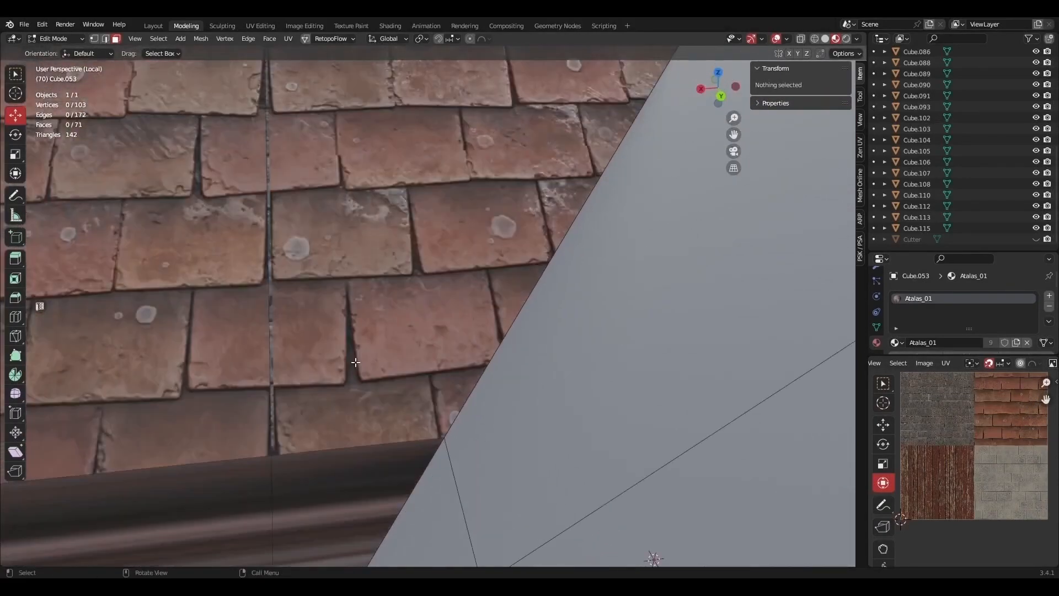
scroll(238, 421, "down", 2)
- Reselect the two clipped faces and straighten their left UV edge with Align X in UV edge selection mode
left_click(396, 331)
scroll(482, 181, "down", 6)
left_click(491, 171, "shift")
scroll(999, 439, "up", 3)
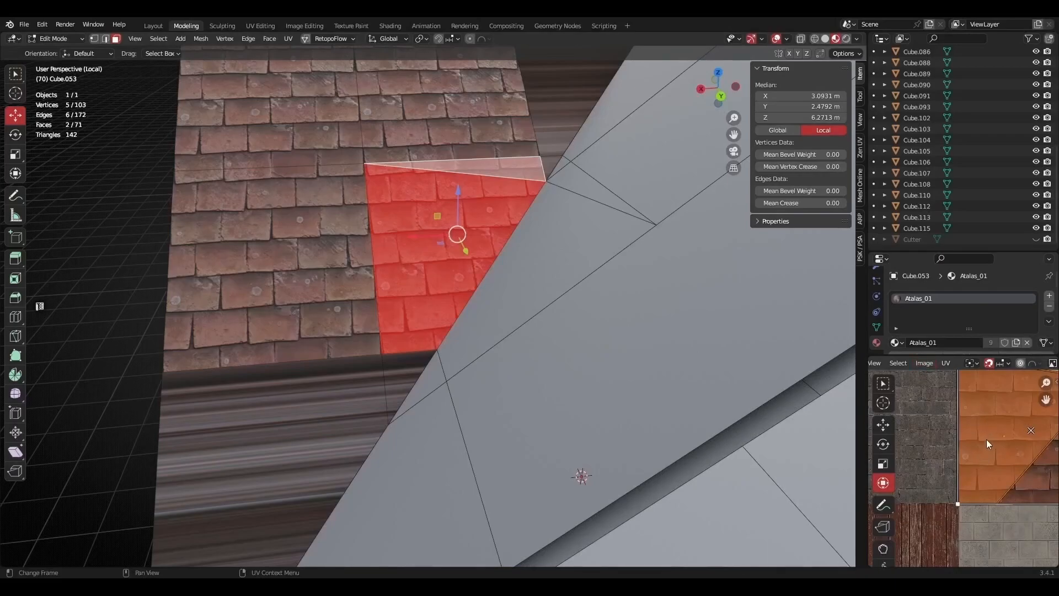
scroll(985, 438, "up", 3)
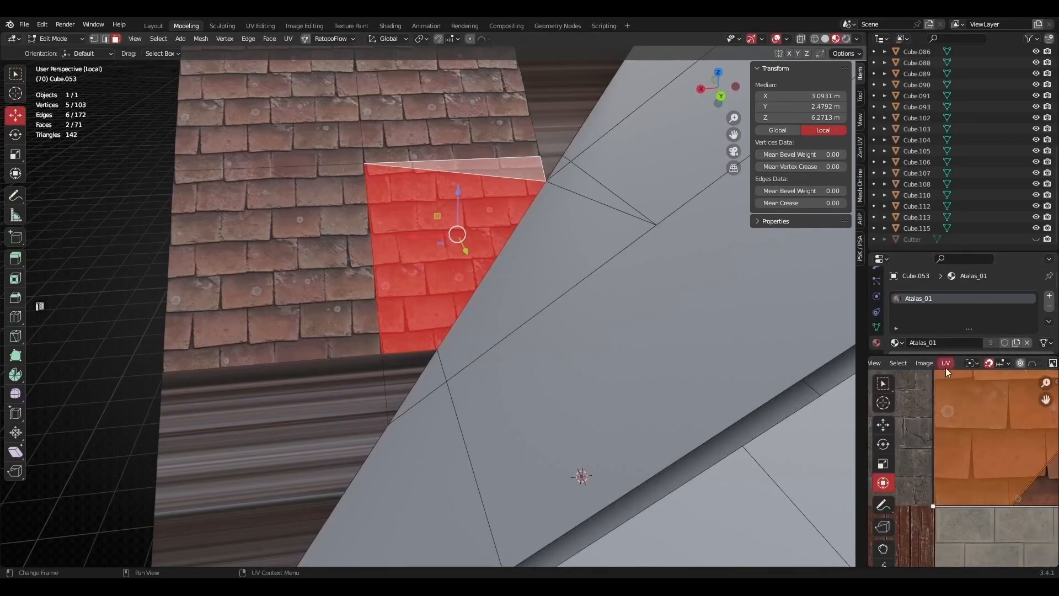
scroll(942, 361, "down", 5)
scroll(926, 361, "up", 5)
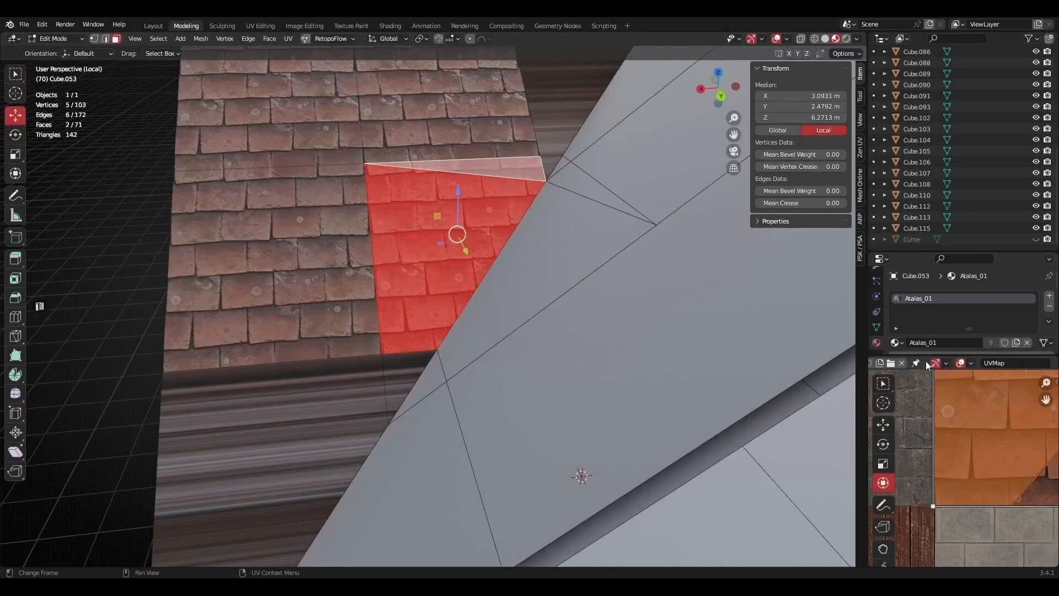
scroll(928, 363, "up", 3)
left_click(923, 362)
left_click(935, 448)
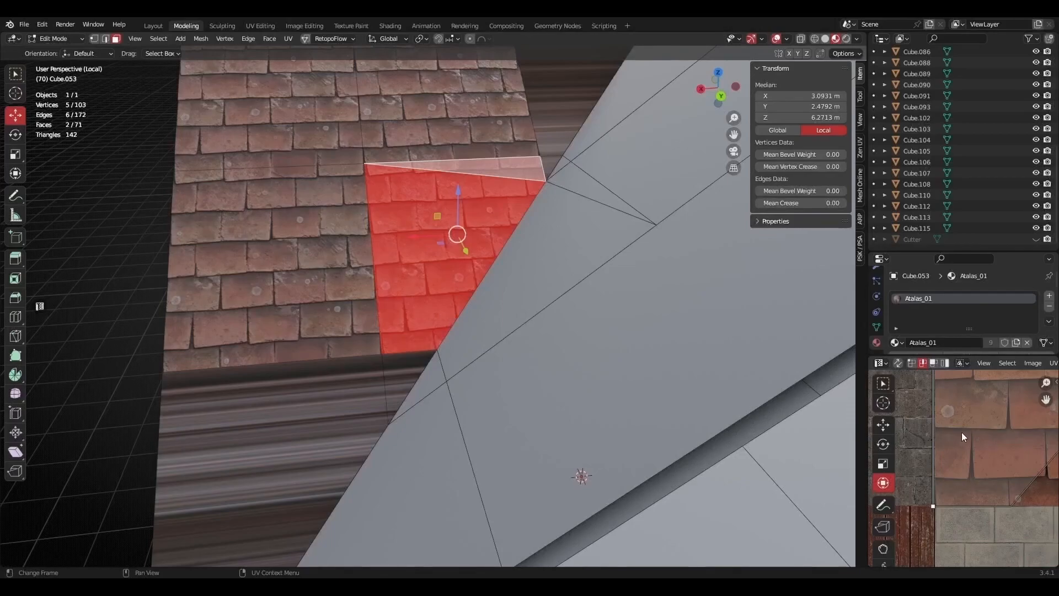
key("q")
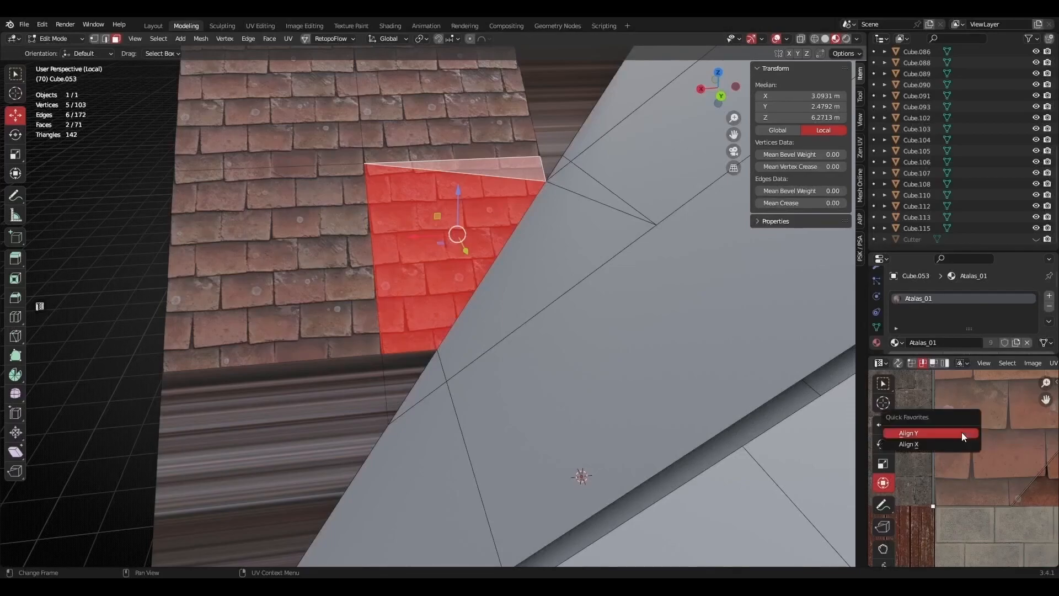
left_click(928, 444)
- Move the clipped faces' left UV edge about 0.0026 along X onto the border of the roof-tile quadrant
scroll(931, 464, "up", 4)
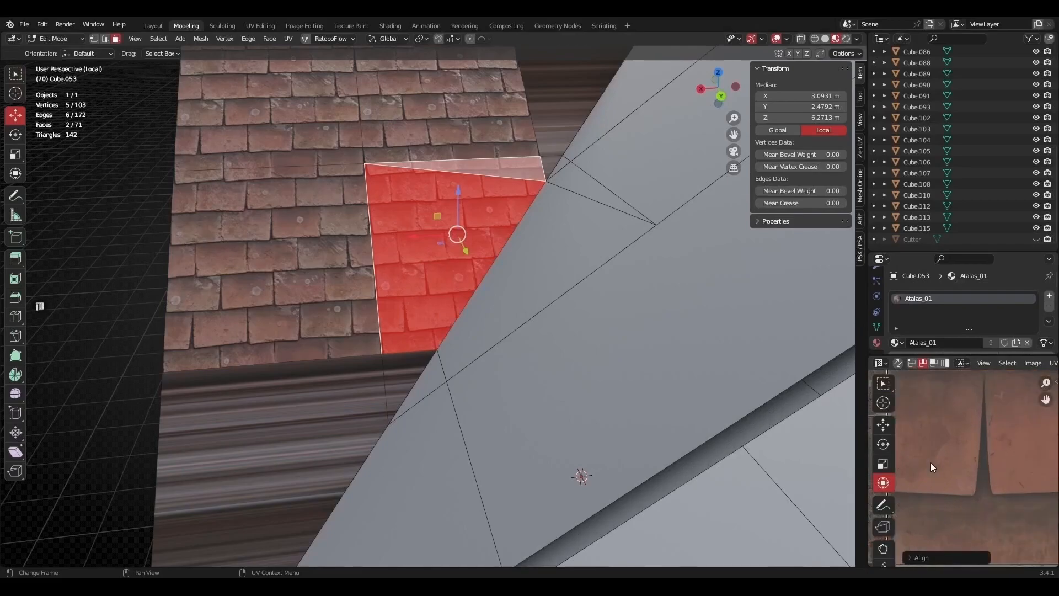
left_click(952, 491)
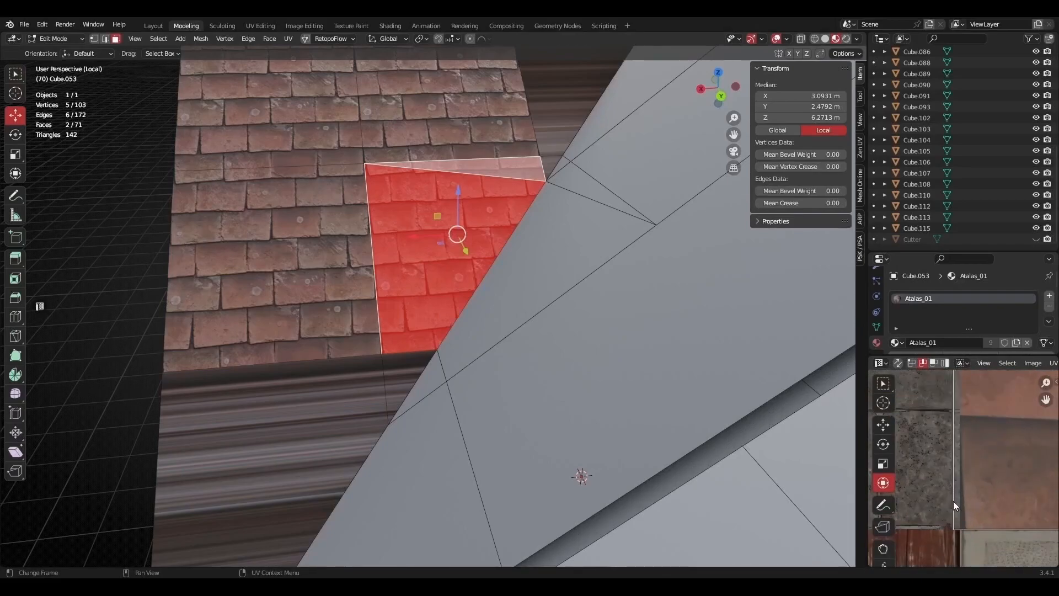
scroll(953, 504, "down", 8)
middle_click_drag(984, 430, 979, 496, "shift")
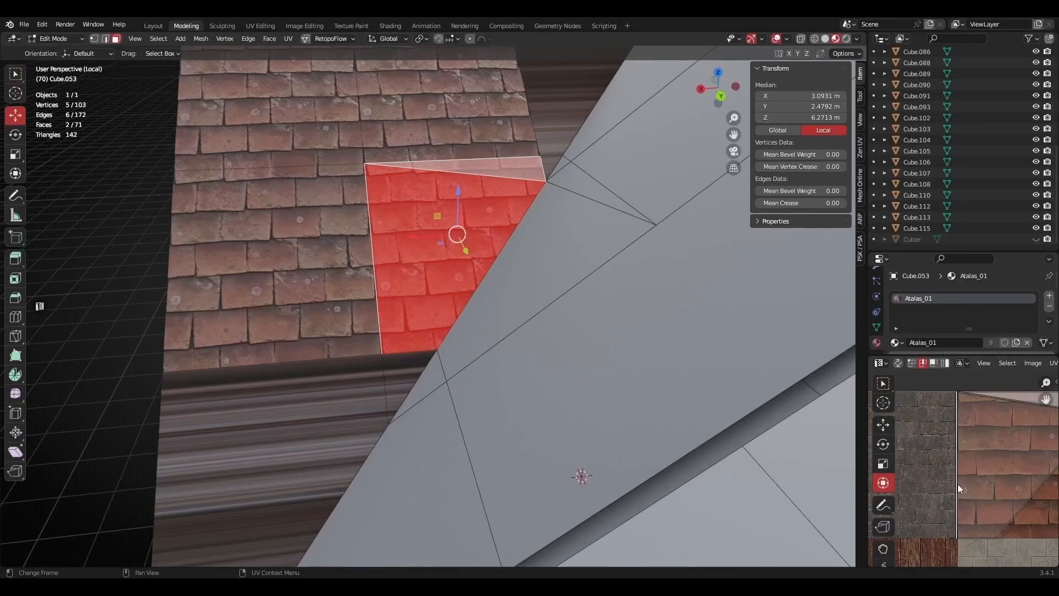
left_click(888, 484)
left_click(884, 424)
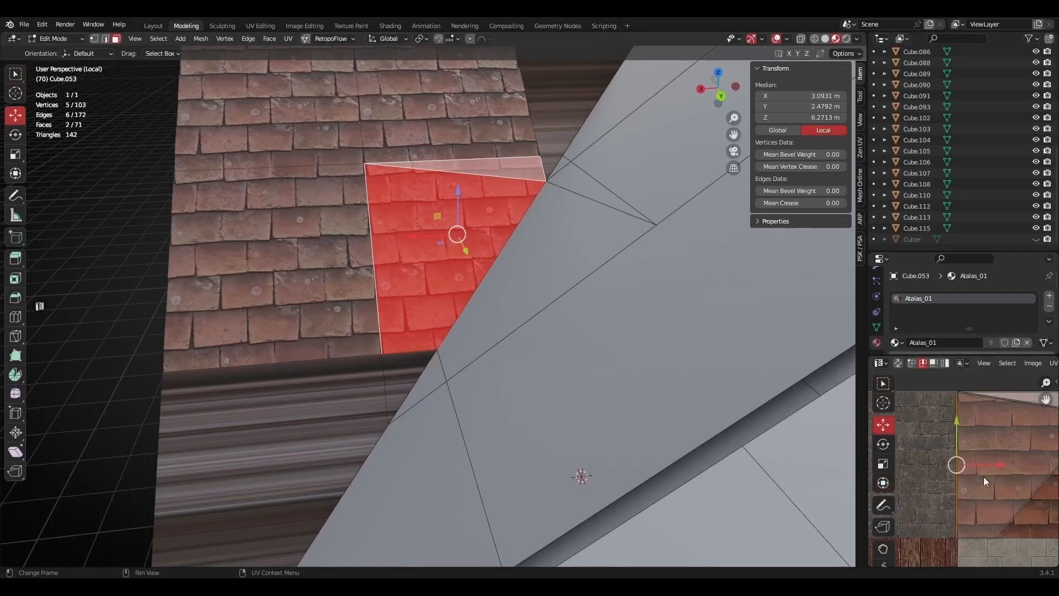
scroll(956, 458, "up", 4)
scroll(955, 454, "up", 3)
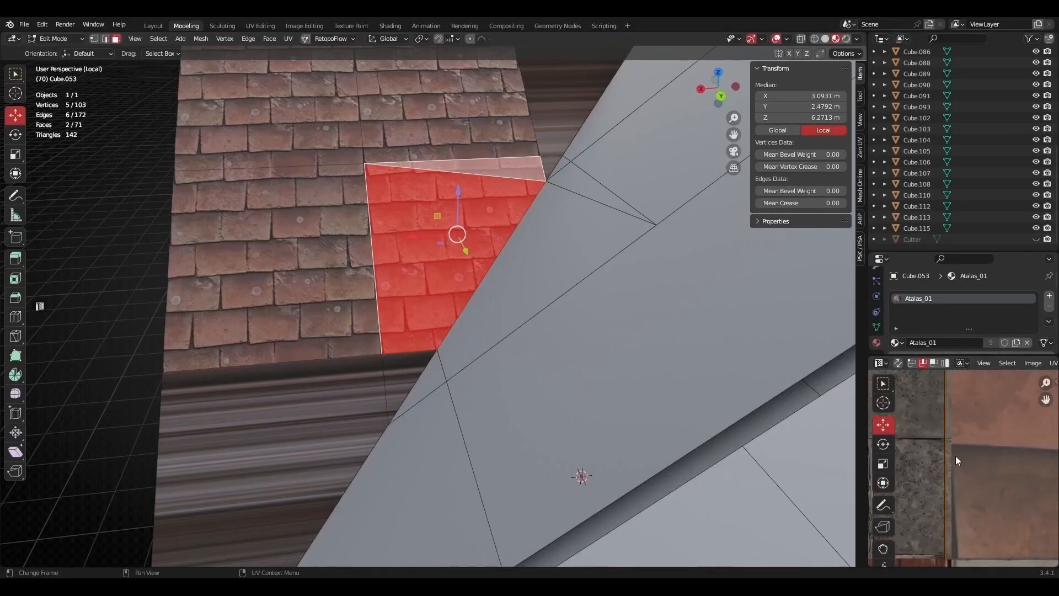
scroll(959, 456, "up", 2)
key("g")
key("x")
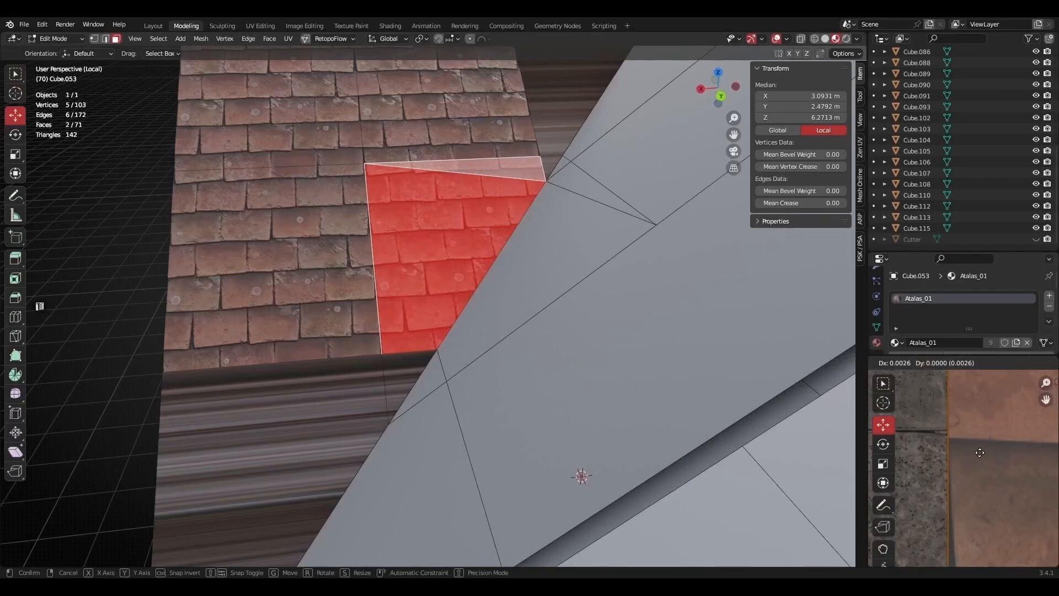
left_click(978, 456)
- Inspect the vertical tile seam beside the clipped faces up close, down to its lower end
scroll(381, 315, "up", 3)
scroll(371, 314, "down", 2)
middle_click_drag(368, 276, 387, 327, "shift")
scroll(388, 327, "up", 1)
scroll(381, 306, "up", 4)
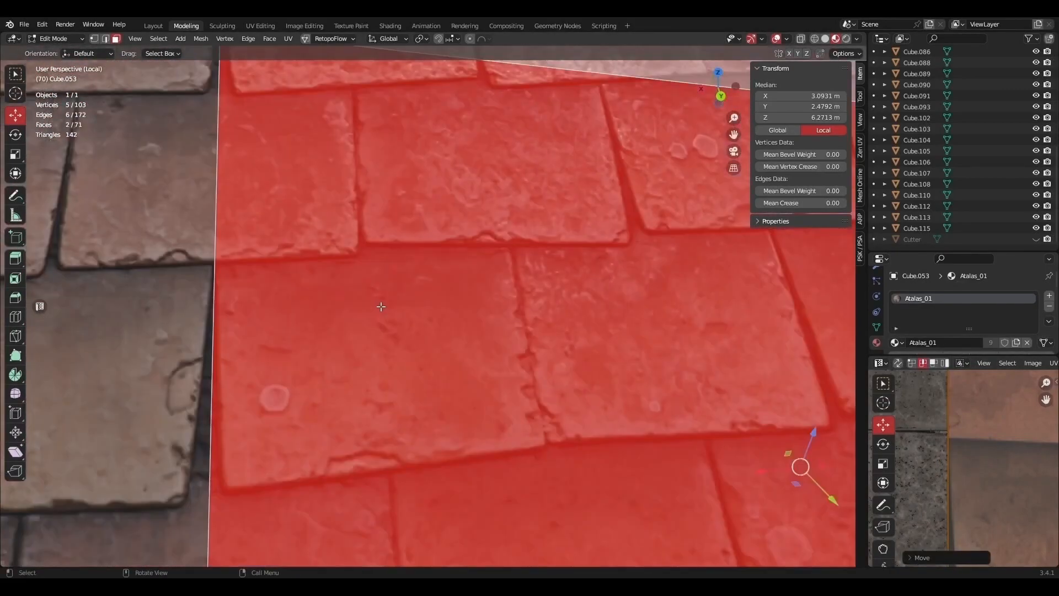
scroll(380, 342, "down", 4)
middle_click_drag(380, 441, 359, 350, "shift")
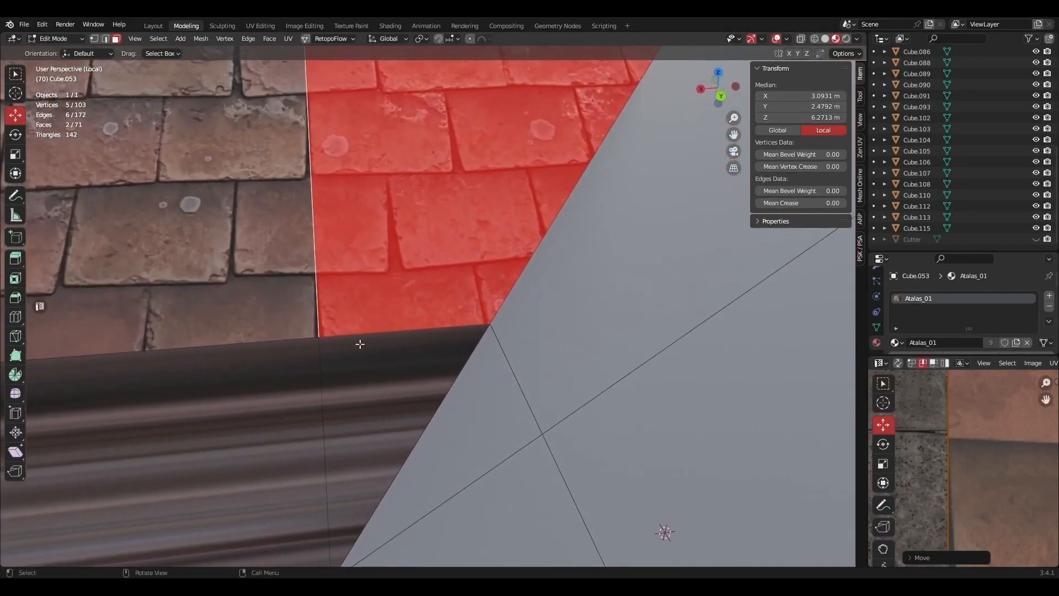
- Examine the horizontal tile seam above the clipped faces and check the UV layout of the adjoining grid face
middle_click_drag(352, 279, 359, 337, "shift")
middle_click_drag(571, 298, 546, 313, "shift")
scroll(488, 341, "up", 2)
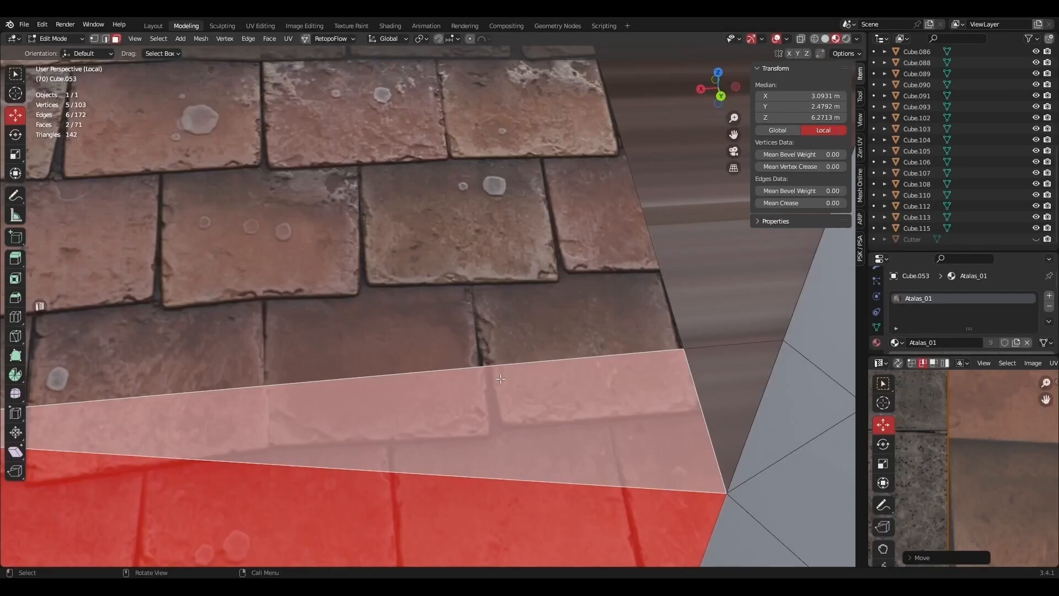
left_click(501, 379)
left_click(494, 352)
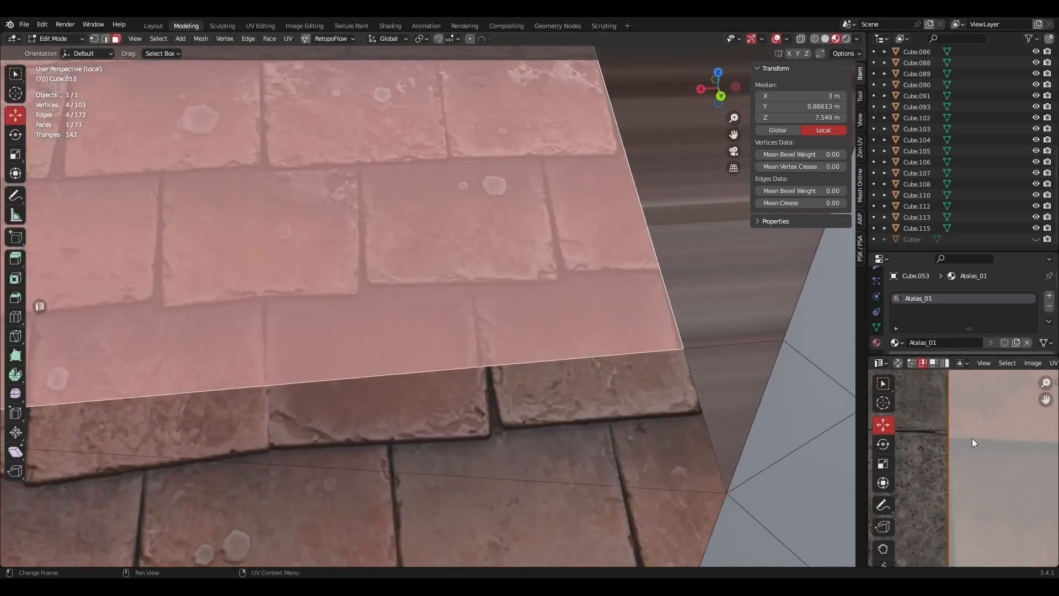
scroll(967, 438, "down", 6)
scroll(995, 453, "down", 1)
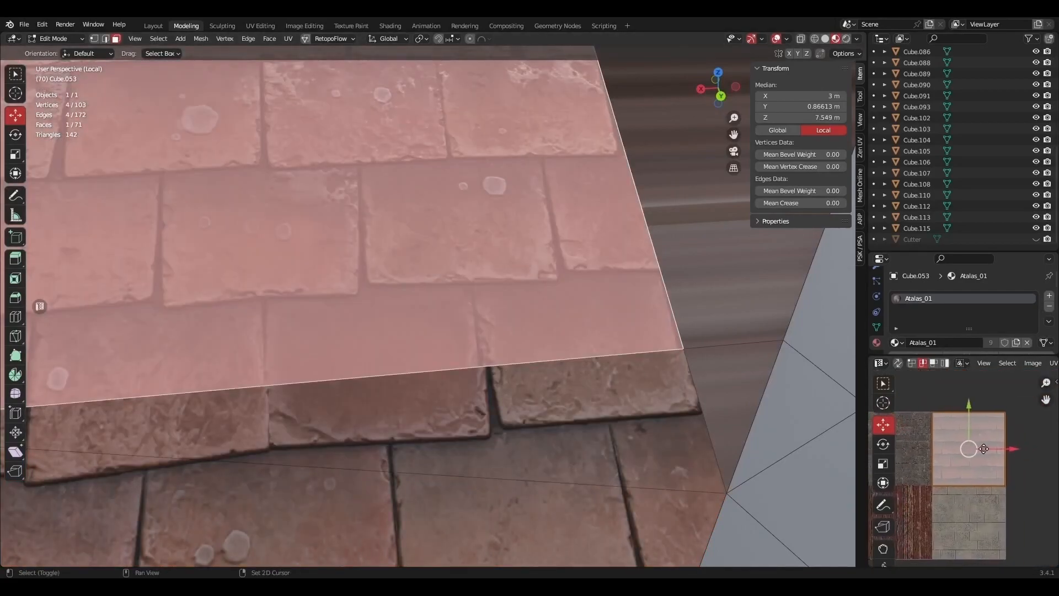
scroll(411, 353, "down", 6)
- Reselect the two clipped faces and move their right UV edge along X onto the outer border of the roof-tile quadrant
left_click(411, 353)
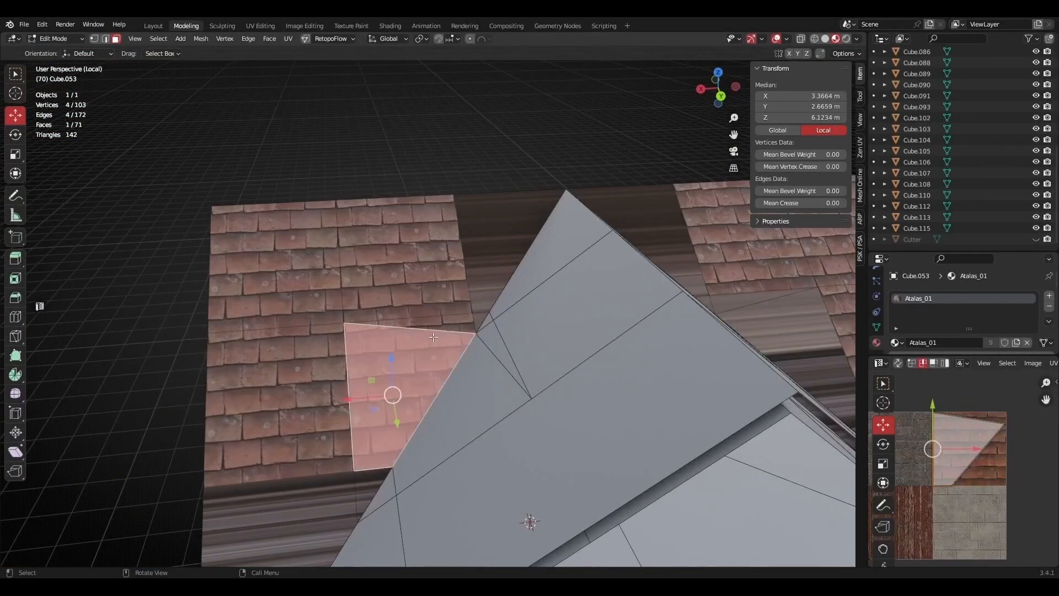
scroll(434, 337, "up", 5)
left_click(461, 361, "shift")
scroll(967, 446, "up", 8)
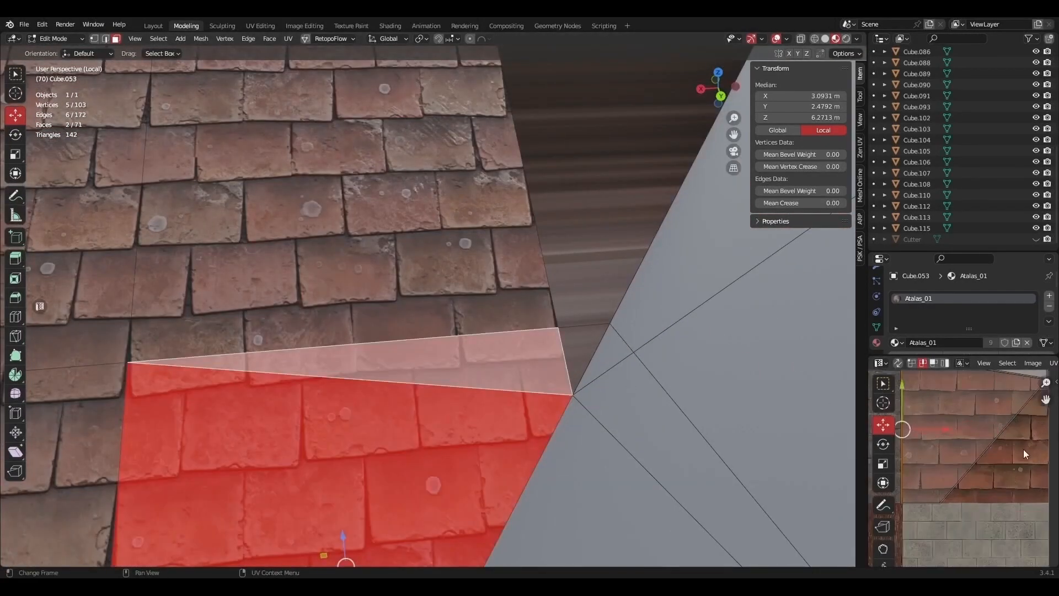
scroll(967, 446, "up", 3)
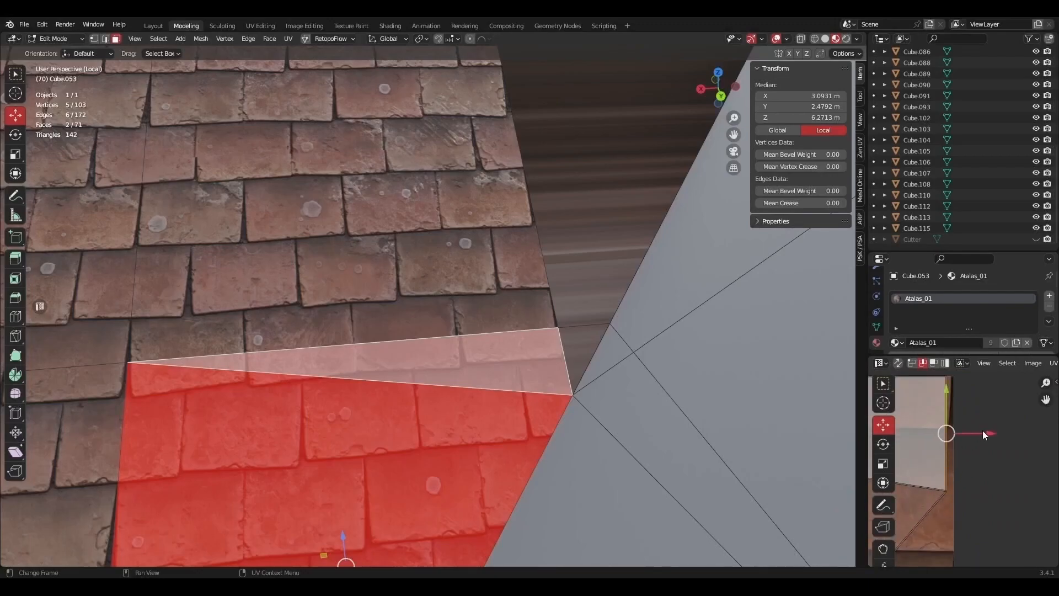
left_click_drag(991, 432, 999, 432)
scroll(492, 354, "up", 6)
scroll(492, 354, "down", 6)
scroll(461, 348, "down", 7)
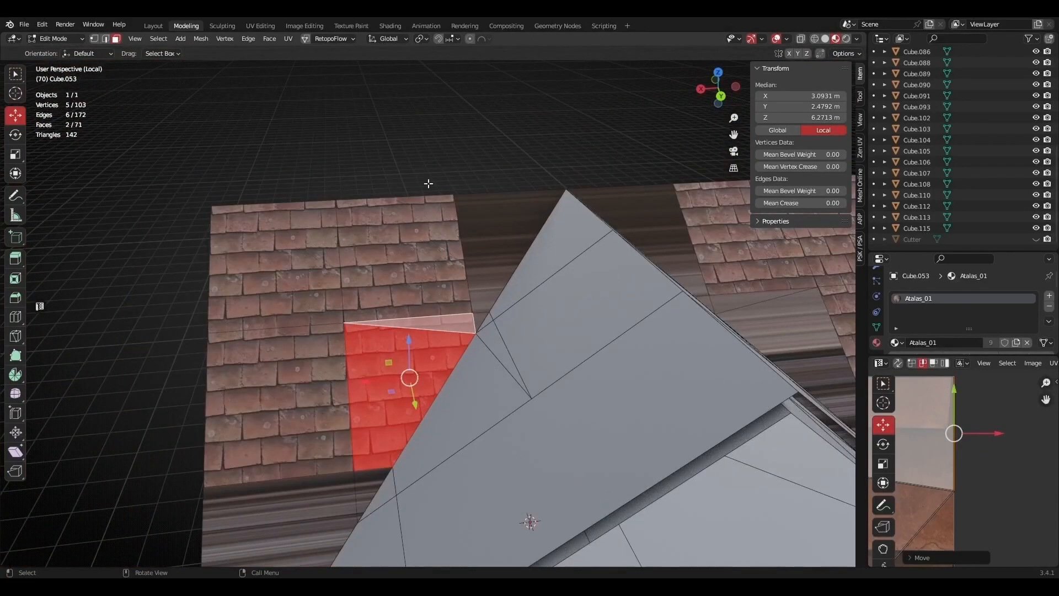
- Unwrap each of the six faces in the upper row of the opposite, uncut roof slope separately
left_click(439, 164)
scroll(467, 303, "down", 5)
middle_click_drag(467, 302, 366, 320)
left_click(310, 292)
left_click(366, 293, "shift")
left_click(317, 327)
key("u")
left_click(296, 323)
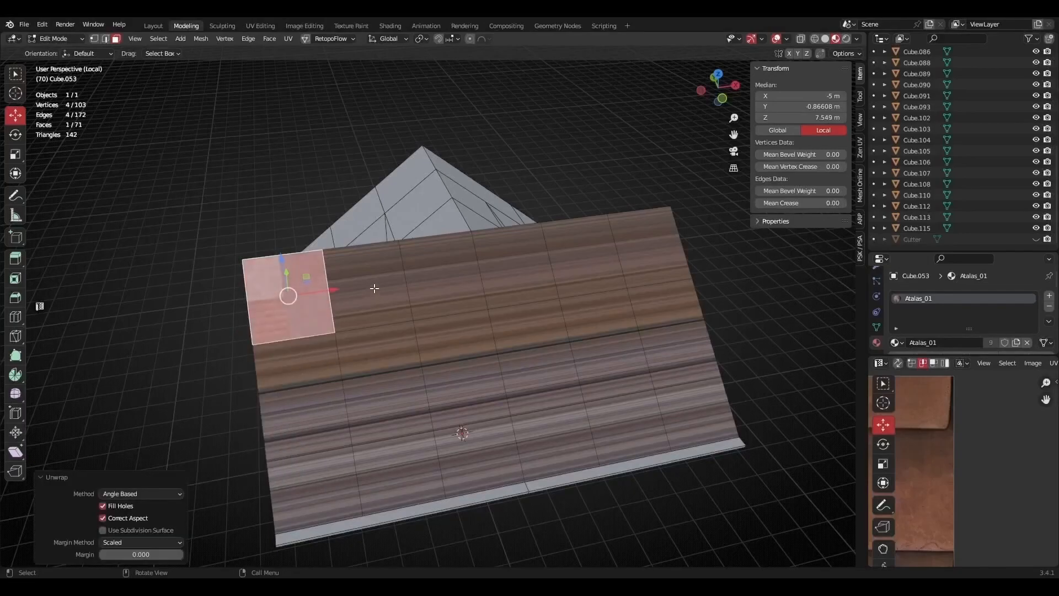
left_click(367, 289)
key("u")
left_click(367, 289)
left_click(468, 282)
key("u")
left_click(436, 283)
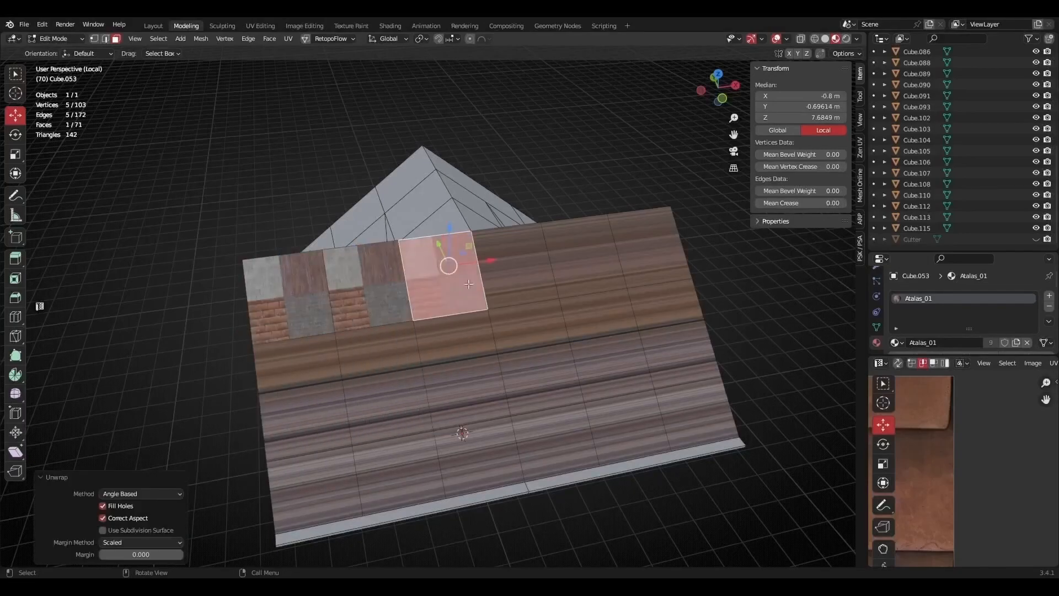
left_click(520, 274)
key("u")
left_click(520, 274)
left_click(578, 266)
key("u")
left_click(578, 260)
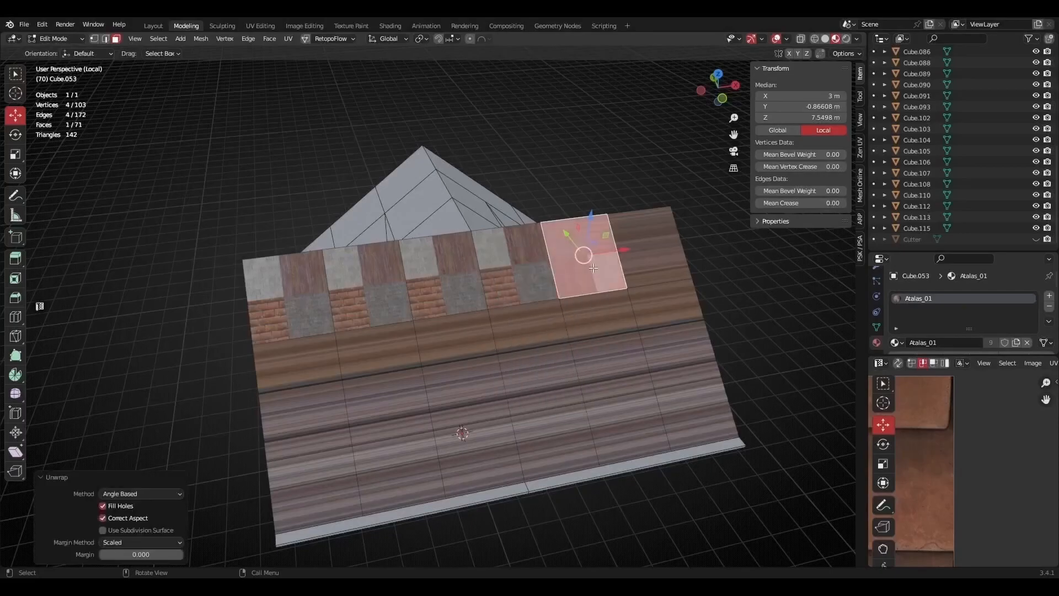
left_click(625, 258)
key("u")
left_click(624, 258)
- Unwrap each of the six faces in the middle row of the uncut slope separately
left_click(313, 363)
key("u")
left_click(314, 363)
left_click(382, 369)
key("u")
left_click(381, 367)
left_click(436, 362)
key("u")
left_click(435, 362)
left_click(519, 357)
key("u")
left_click(498, 356)
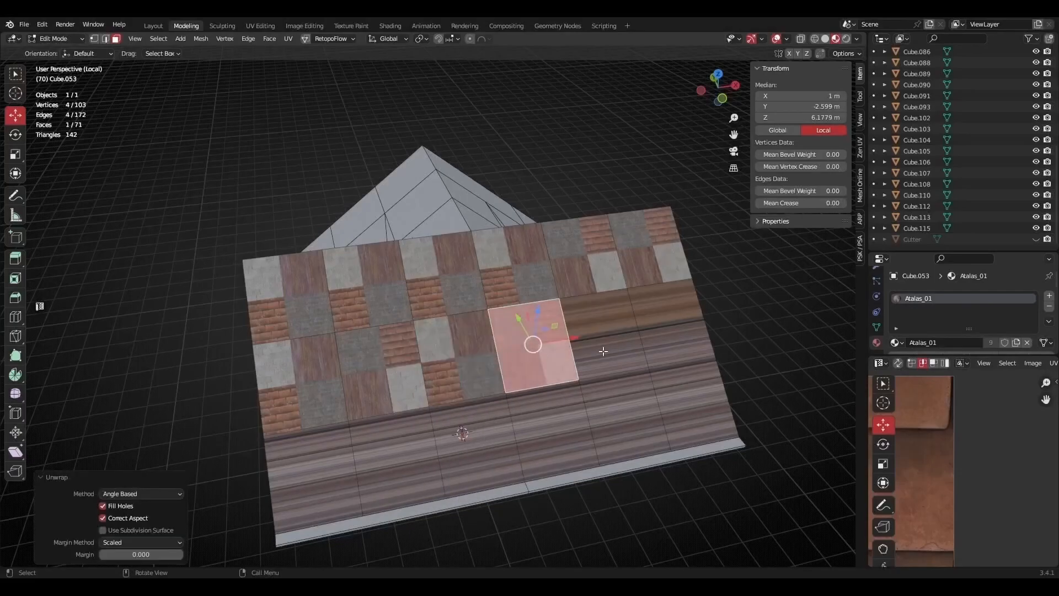
left_click(603, 349)
key("u")
left_click(564, 351)
left_click(654, 327)
key("u")
left_click(653, 328)
- Unwrap each of the six faces in the lowest row of the uncut slope, just above the eave, separately
left_click(313, 471)
key("u")
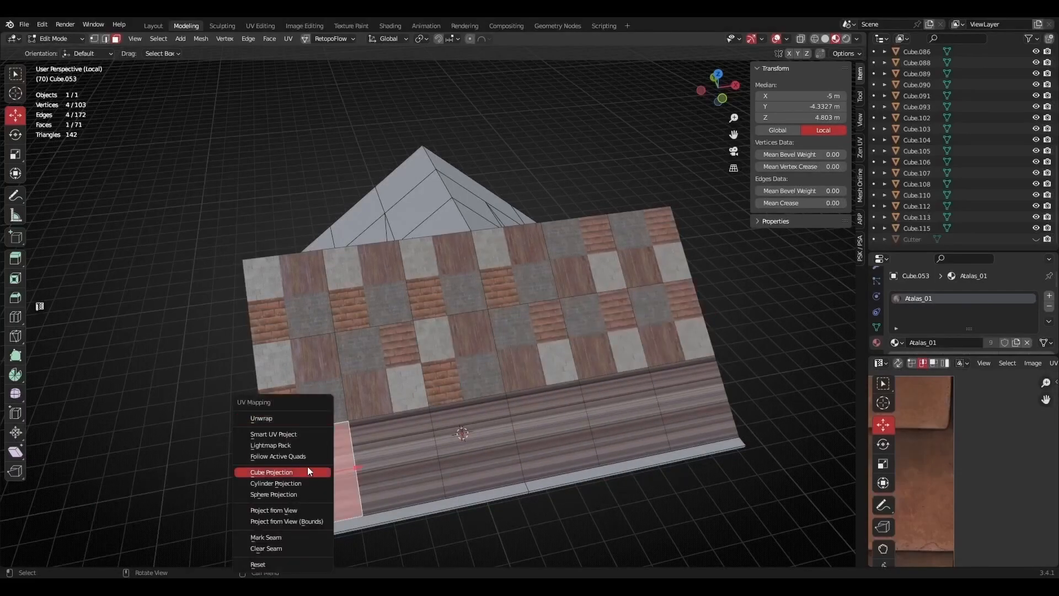
left_click(276, 418)
left_click(396, 460)
key("u")
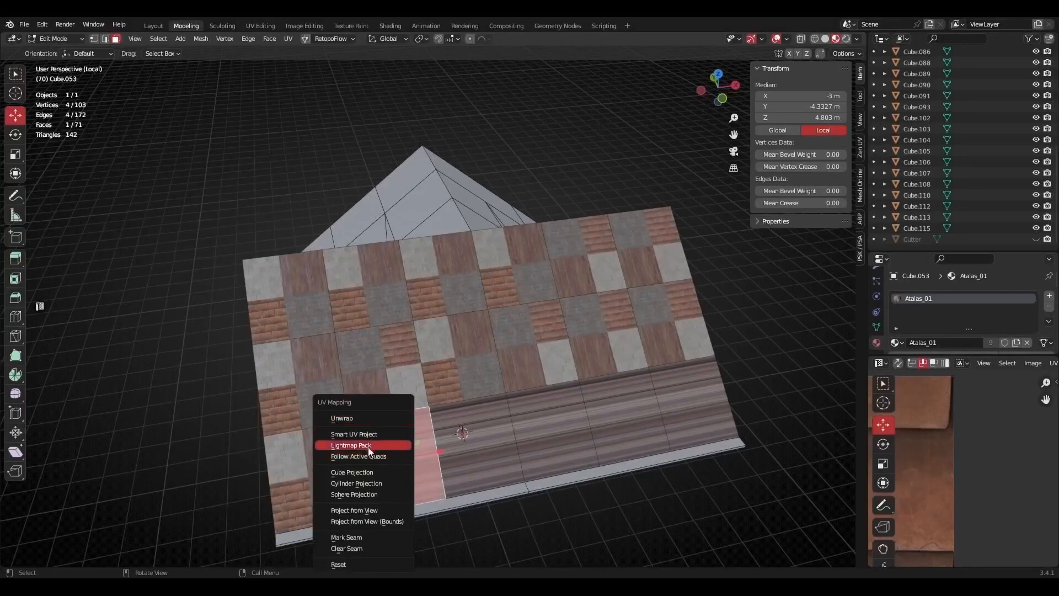
left_click(359, 418)
left_click(486, 430)
key("u")
left_click(514, 419)
left_click(552, 427)
key("u")
left_click(582, 407)
left_click(625, 409)
key("u")
left_click(631, 407)
left_click(679, 407)
key("u")
left_click(649, 406)
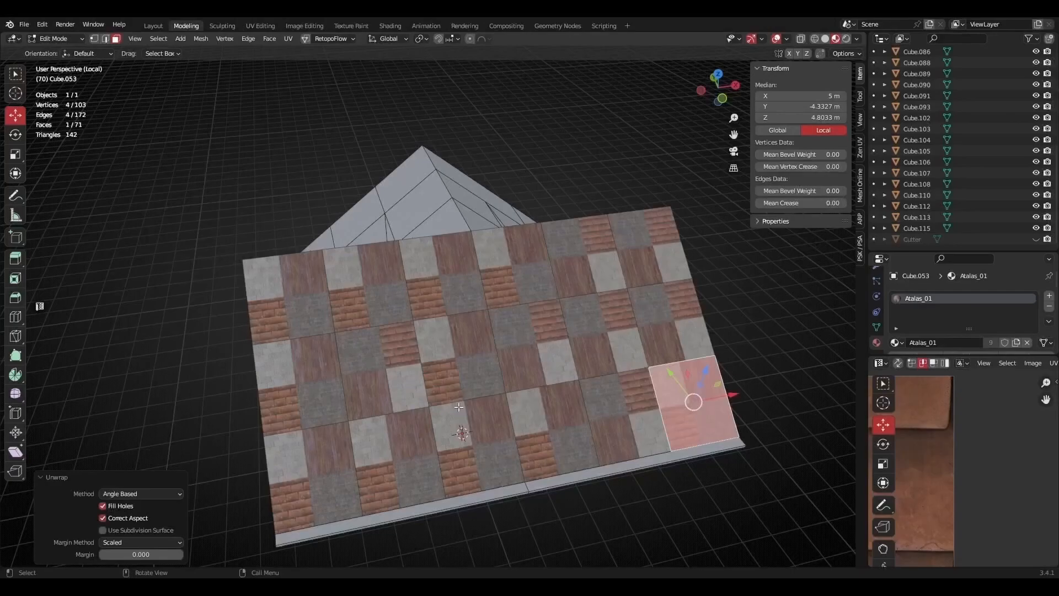
- Select the eleven slope faces whose atlas is upside down compared with the others and rotate their UVs 180 degrees
middle_click_drag(508, 415, 482, 400)
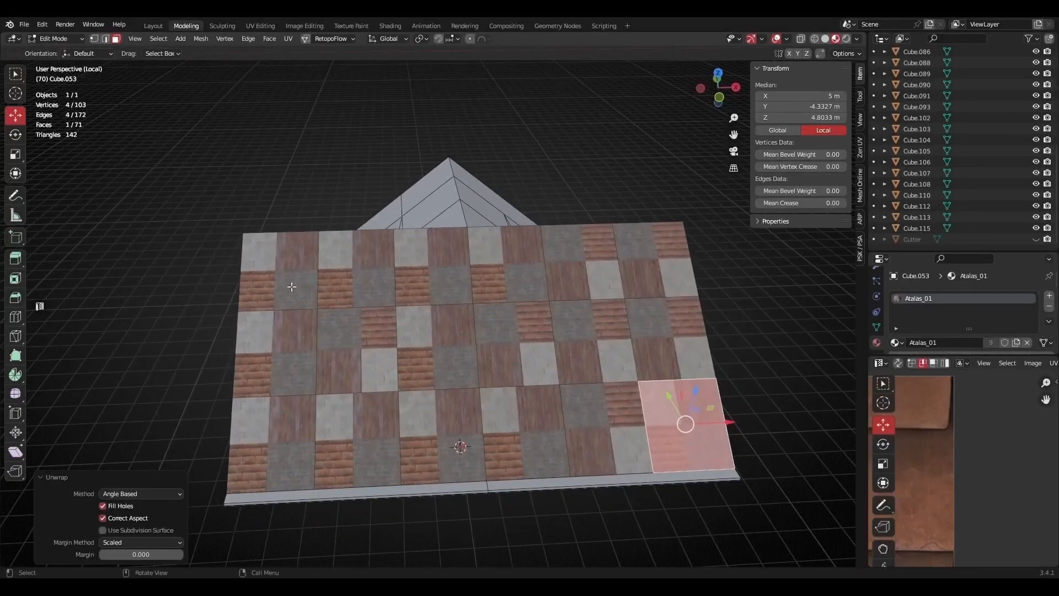
left_click(287, 276)
left_click(356, 282, "shift")
left_click(430, 278, "shift")
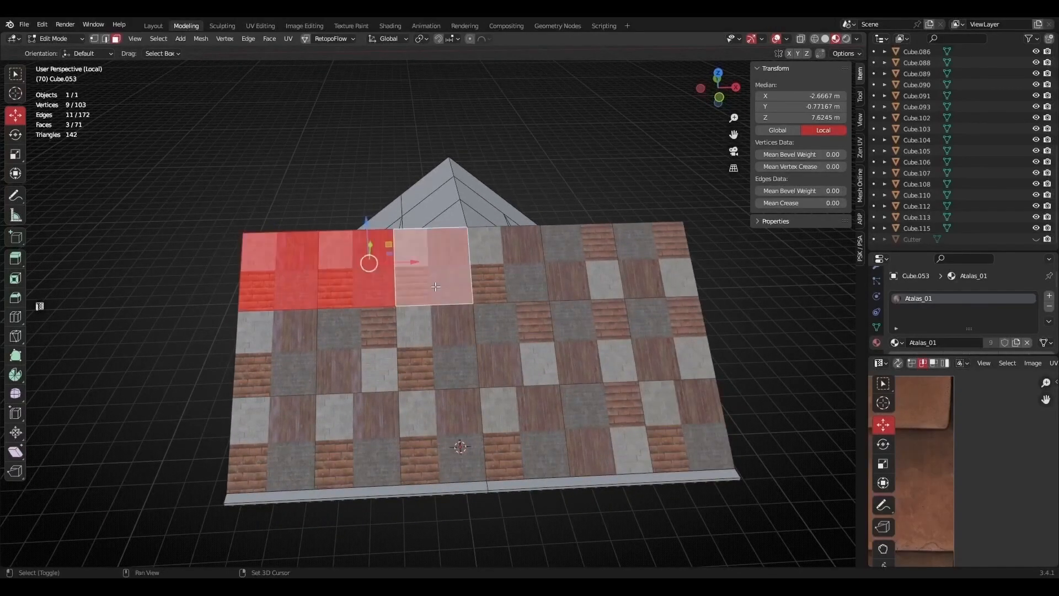
left_click(503, 279, "shift")
left_click(276, 361, "shift")
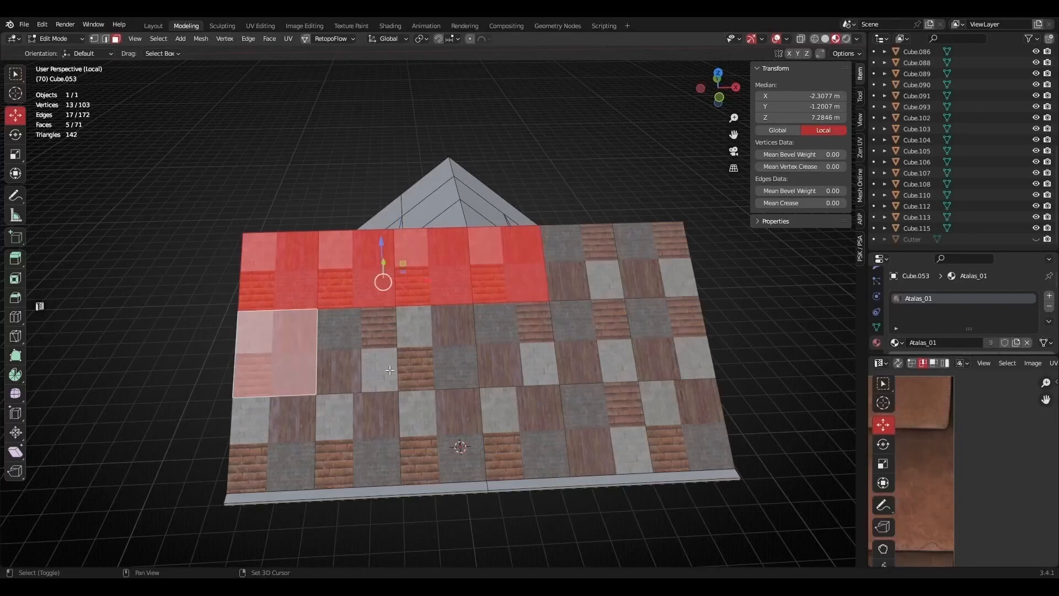
left_click(436, 348, "shift")
left_click(265, 457, "shift")
left_click(356, 444, "shift")
left_click(422, 451, "shift")
left_click(513, 445, "shift")
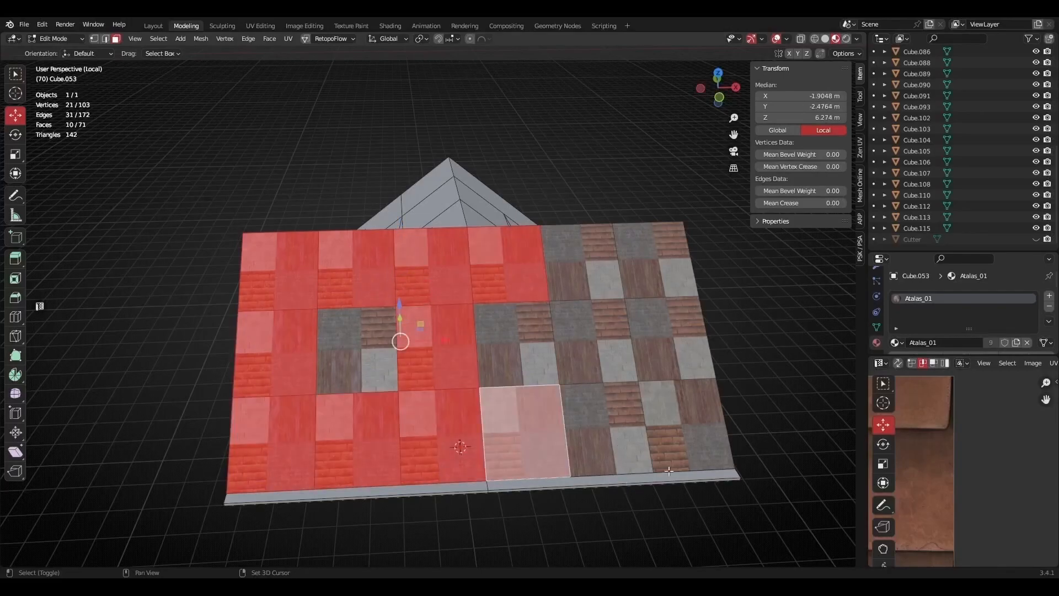
left_click(689, 441, "shift")
scroll(492, 333, "up", 1)
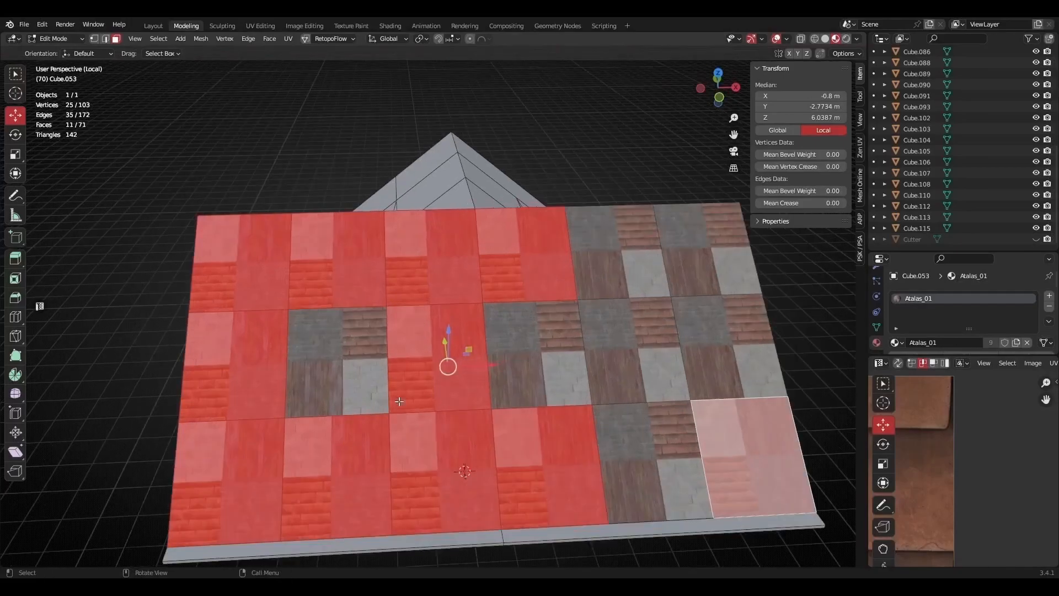
scroll(946, 465, "down", 2)
scroll(954, 452, "down", 3)
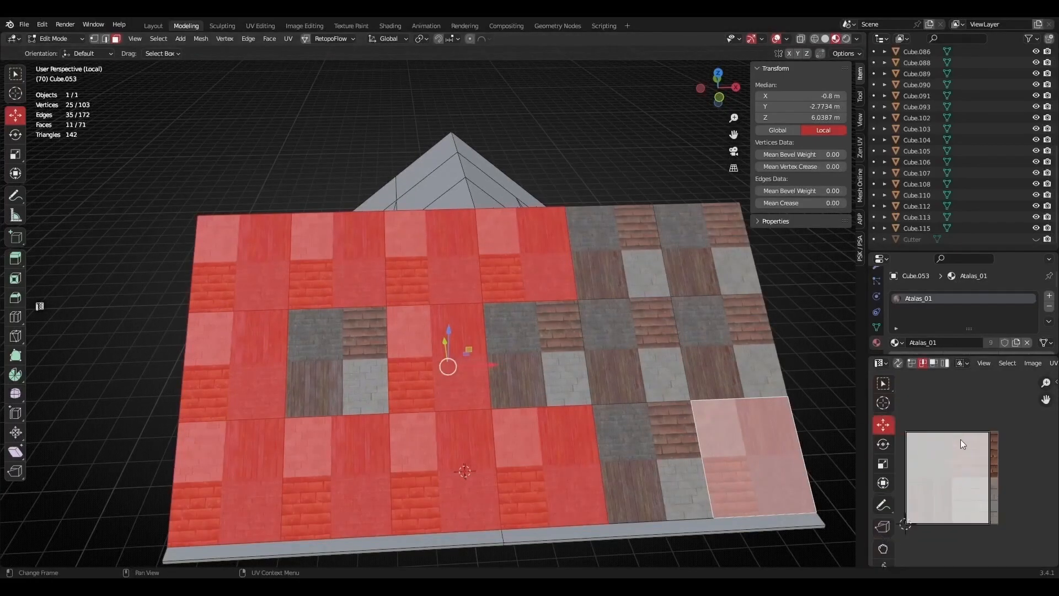
key("a")
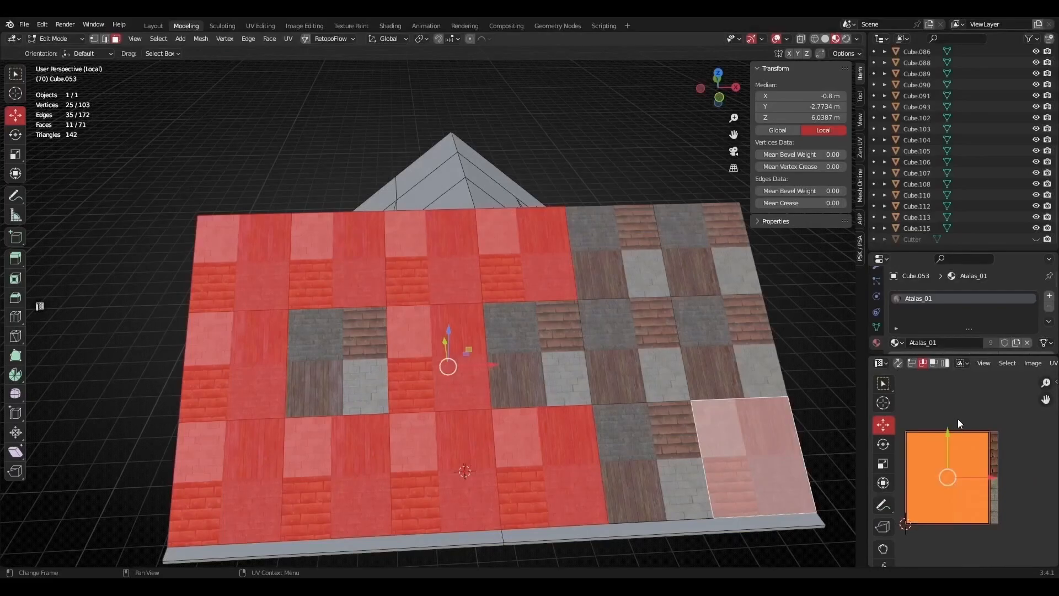
scroll(910, 364, "down", 4)
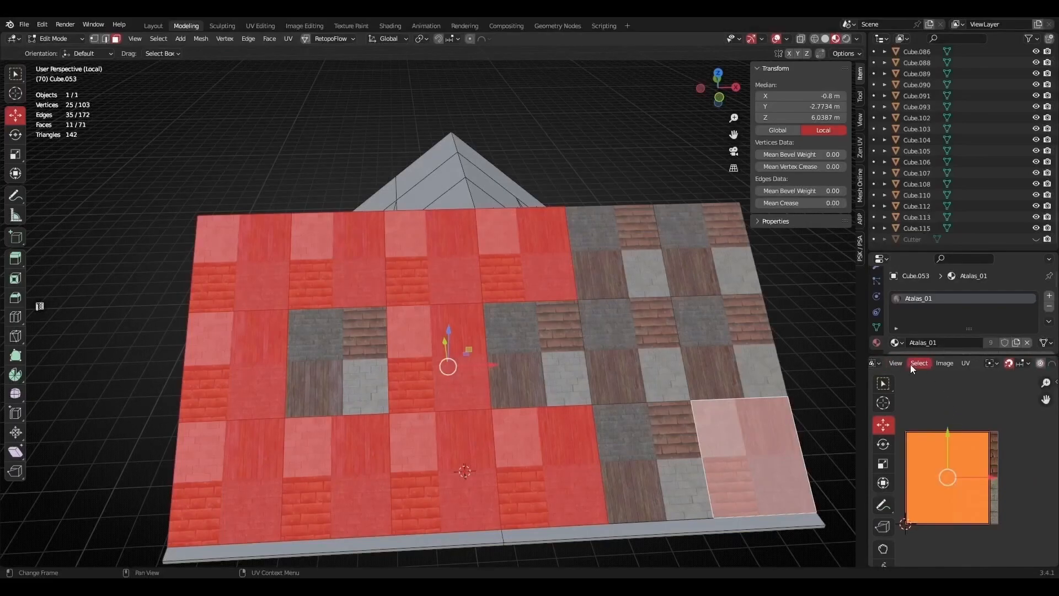
left_click(965, 363)
left_click(969, 363)
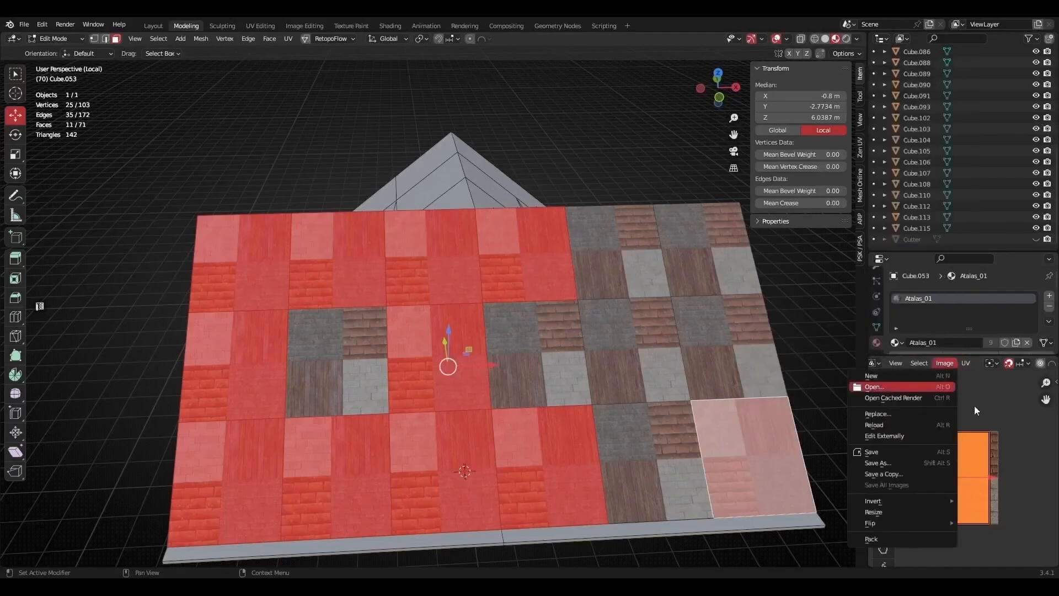
key("r")
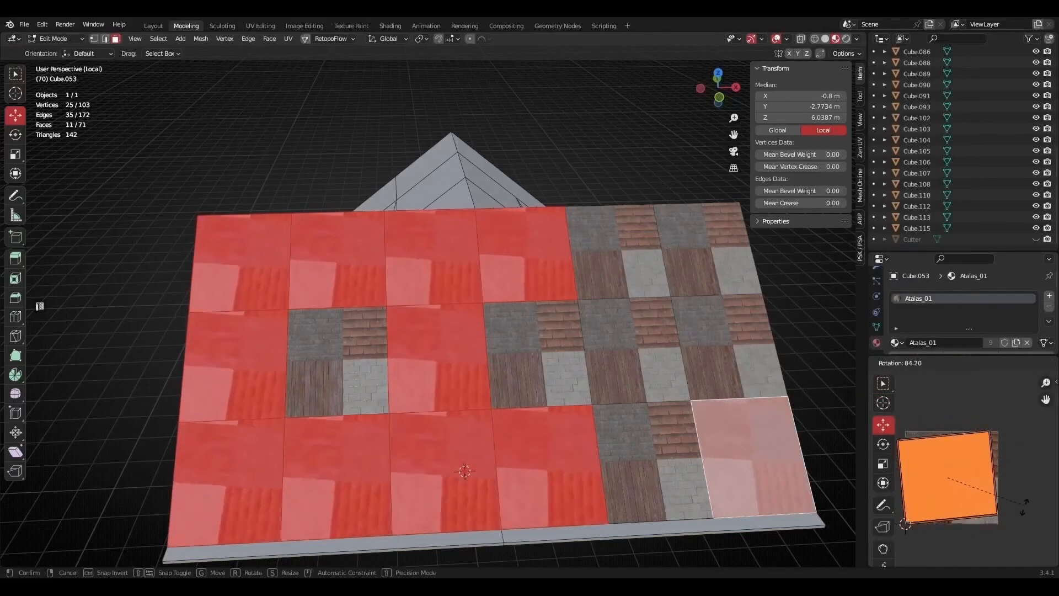
left_click(920, 534)
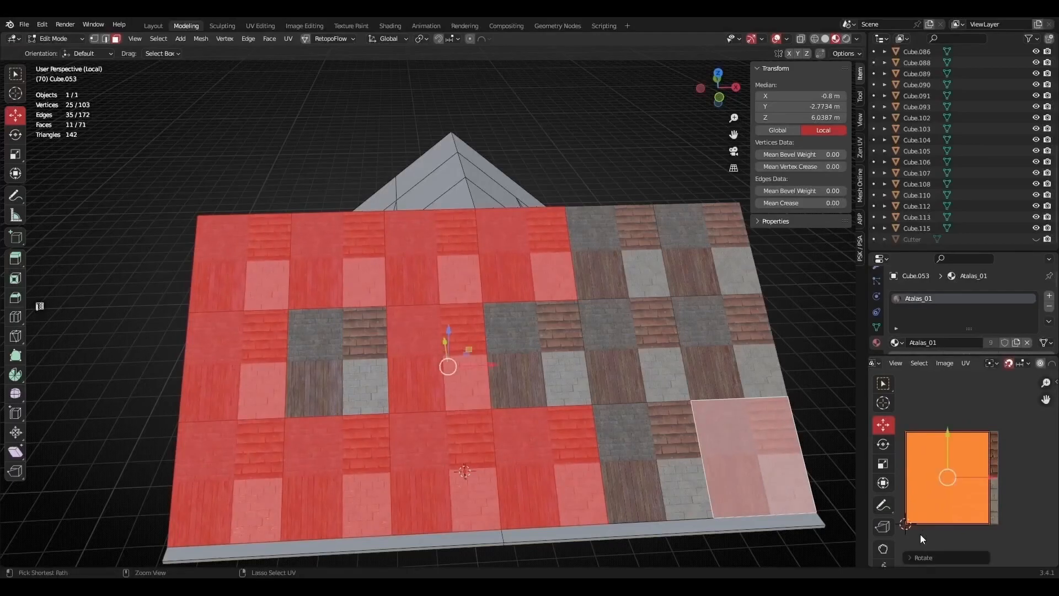
- Stretch the eleven faces' UVs to the full atlas width and scale them into the roof-tile quadrant
scroll(991, 505, "up", 1)
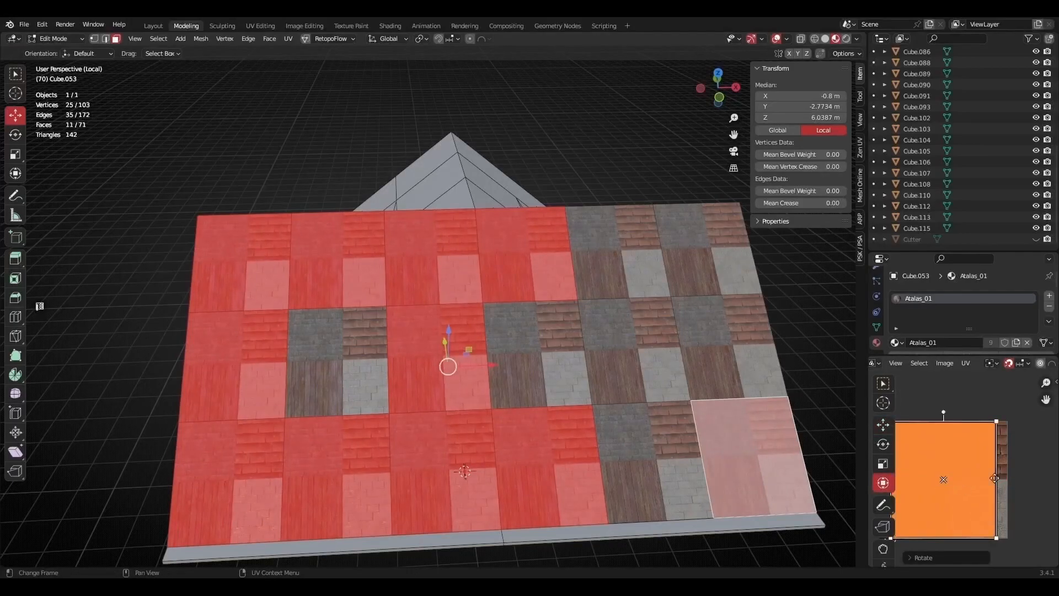
left_click_drag(995, 477, 1002, 478)
scroll(993, 482, "down", 2)
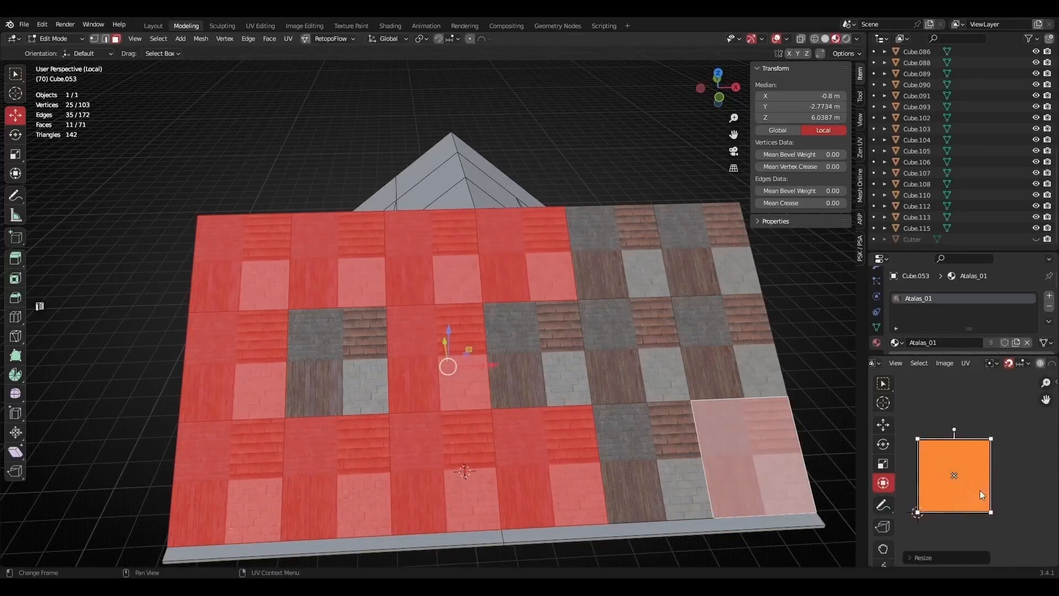
left_click_drag(919, 512, 954, 475)
left_click(320, 173)
scroll(348, 372, "up", 1)
scroll(414, 411, "down", 1)
- Select the seven remaining slope faces, widen their UVs to the full atlas, and scale them into the roof-tile quadrant
left_click(361, 380)
left_click(574, 373, "shift")
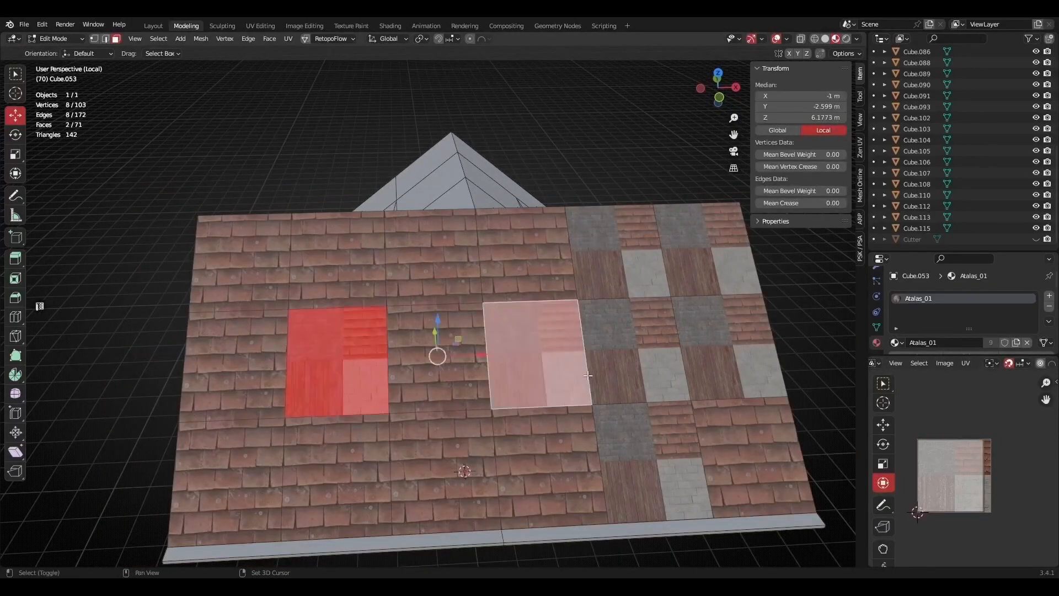
left_click(638, 474, "shift")
left_click(640, 350, "shift")
left_click(612, 251, "shift")
left_click(706, 248, "shift")
left_click(731, 356, "shift")
scroll(998, 489, "up", 2)
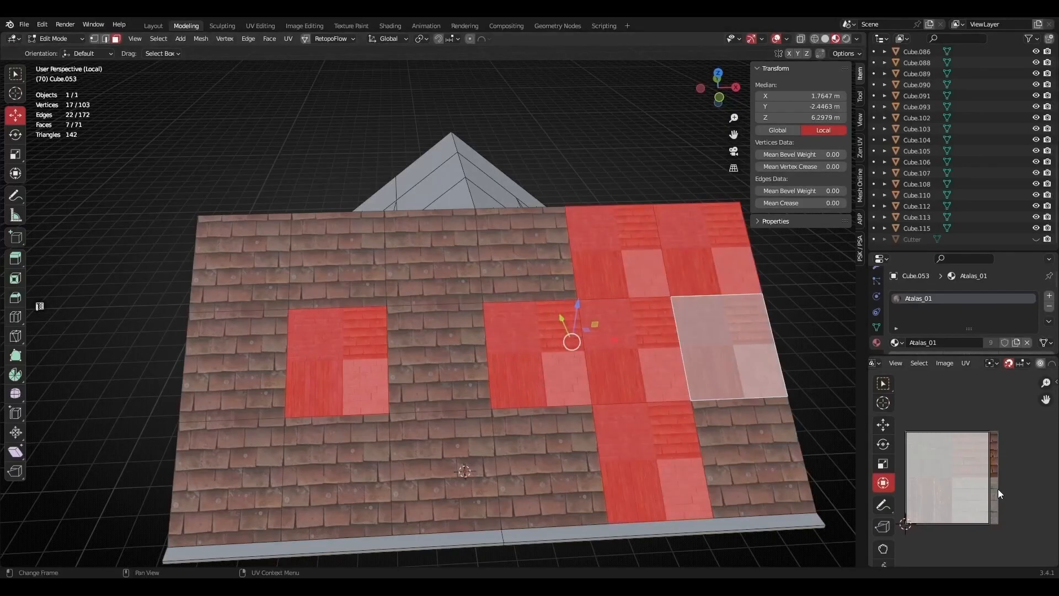
key("a")
scroll(994, 494, "up", 2)
left_click_drag(1004, 498, 1018, 498)
middle_click_drag(961, 510, 992, 485)
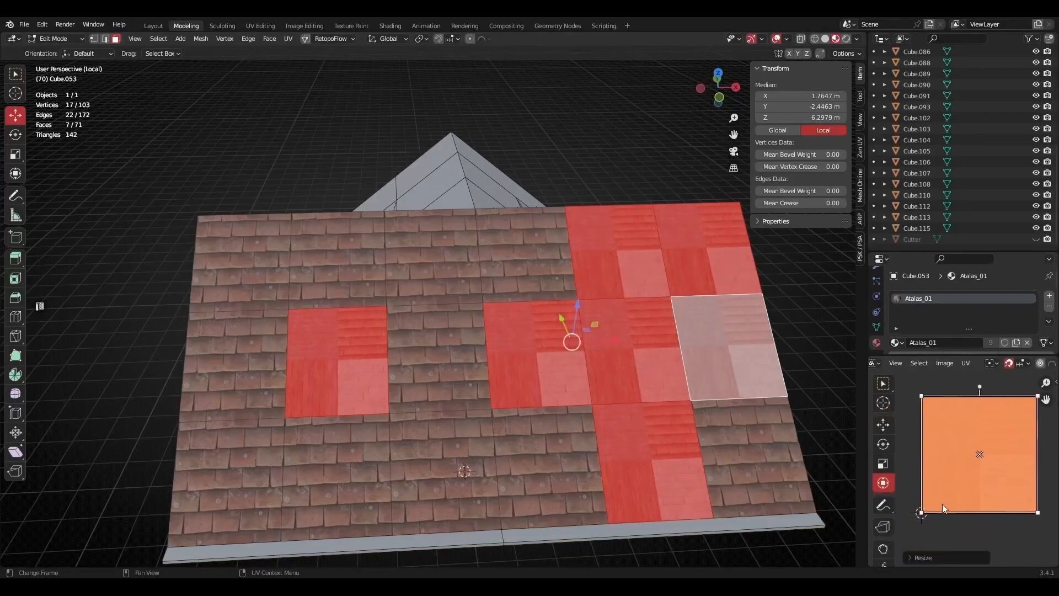
left_click_drag(922, 512, 981, 452)
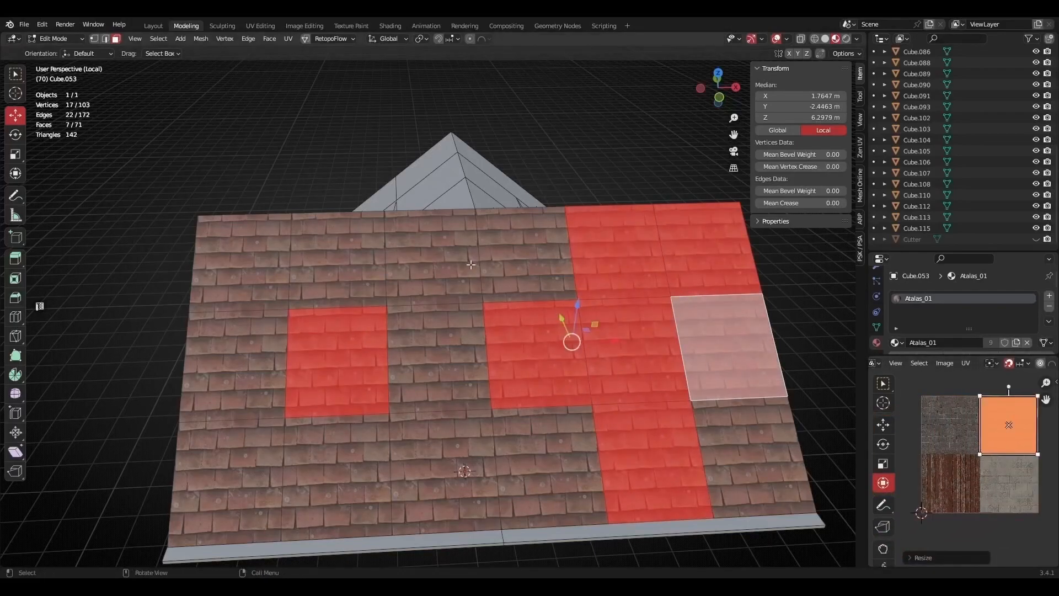
- Clear the face selection, return to Object Mode and leave local view
scroll(557, 287, "down", 3)
key("alt+a")
middle_click_drag(550, 243, 454, 337)
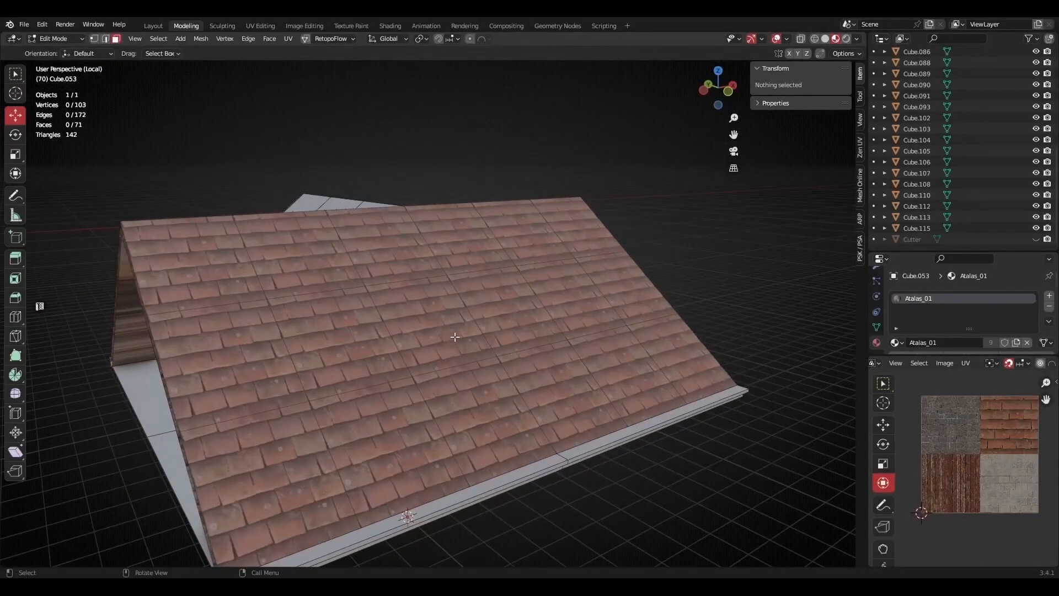
scroll(454, 337, "down", 4)
middle_click_drag(345, 355, 485, 320)
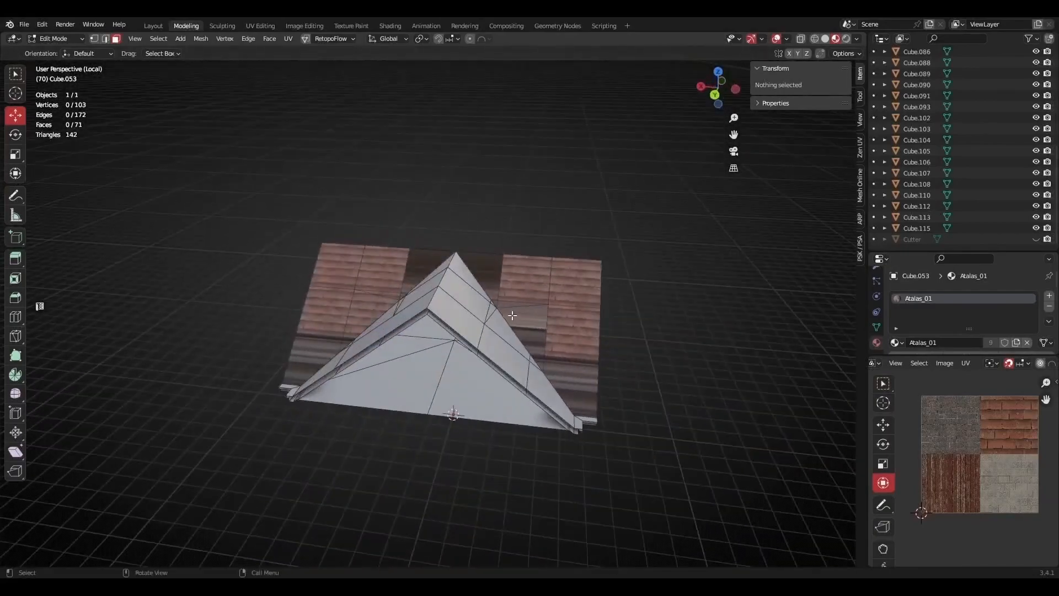
key("Tab")
key("KP_Divide")
- Examine the textured cross roof from several sides alongside the other roof modules
scroll(531, 316, "down", 3)
middle_click_drag(530, 317, 379, 373)
scroll(346, 233, "up", 4)
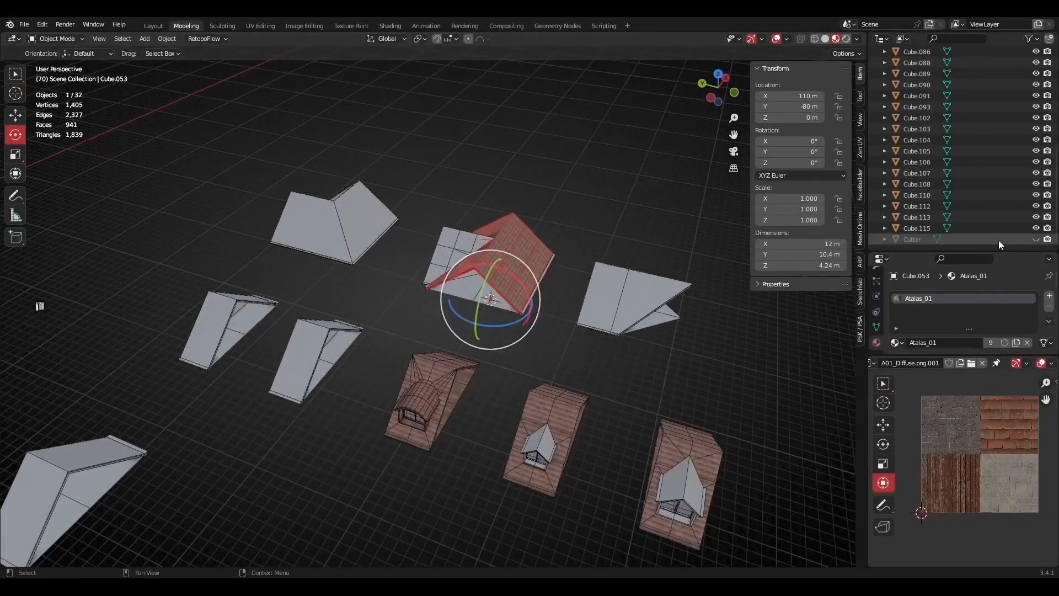
middle_click_drag(302, 266, 347, 313)
middle_click_drag(466, 243, 475, 322, "shift")
middle_click_drag(508, 368, 621, 399)
left_click(620, 399)
middle_click_drag(488, 350, 399, 247)
middle_click_drag(406, 319, 419, 366)
left_click(479, 286)
scroll(433, 409, "down", 4)
middle_click_drag(433, 410, 469, 343)
middle_click_drag(277, 322, 316, 382)
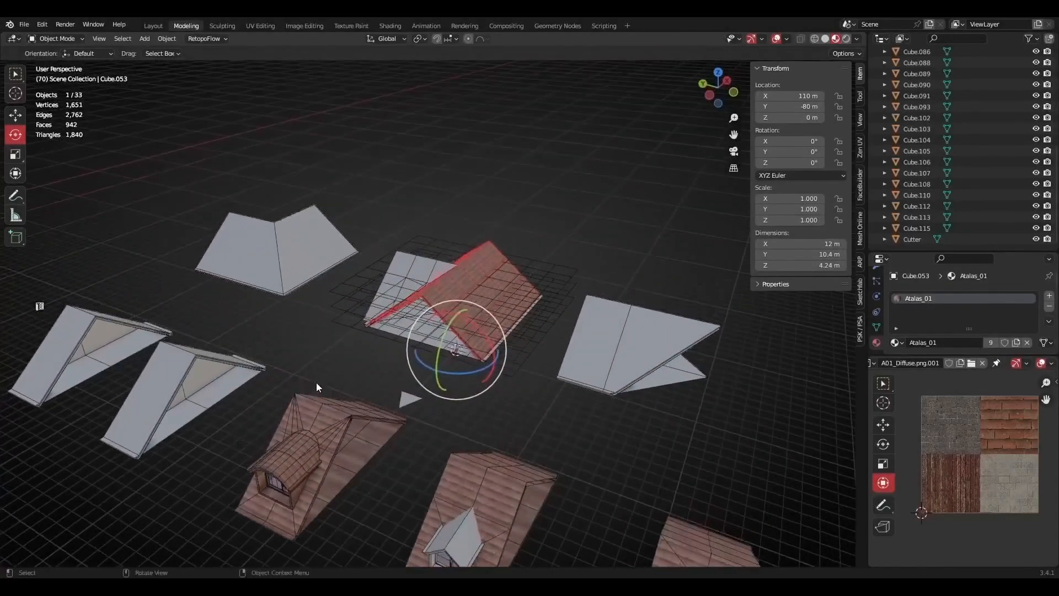
scroll(427, 399, "up", 1)
middle_click_drag(461, 429, 357, 411, "shift")
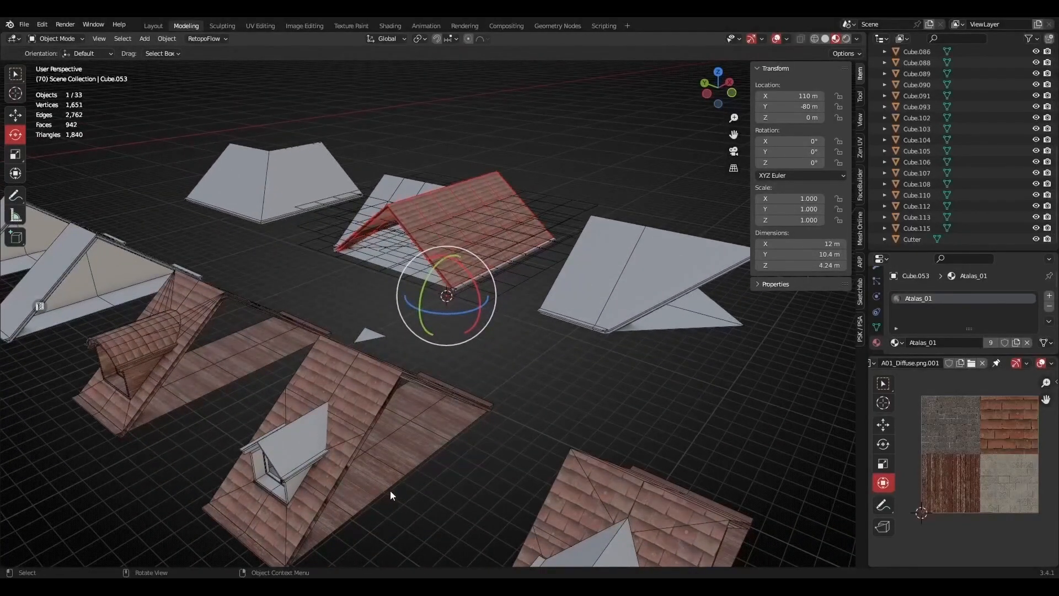
middle_click_drag(421, 456, 556, 351)
middle_click_drag(437, 290, 505, 393)
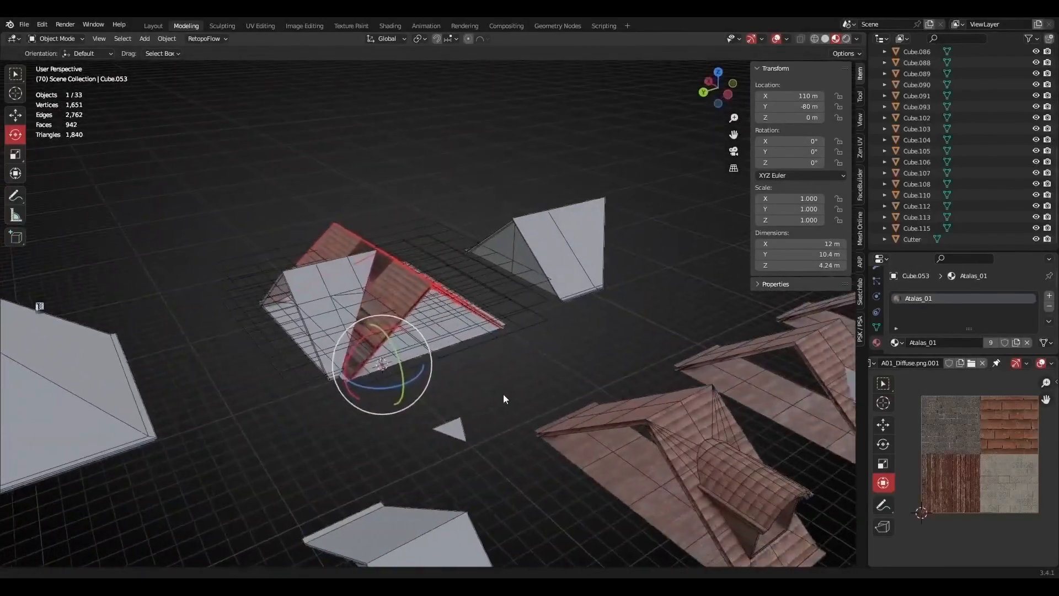
scroll(503, 384, "up", 2)
middle_click_drag(402, 362, 376, 287)
key("alt+a")
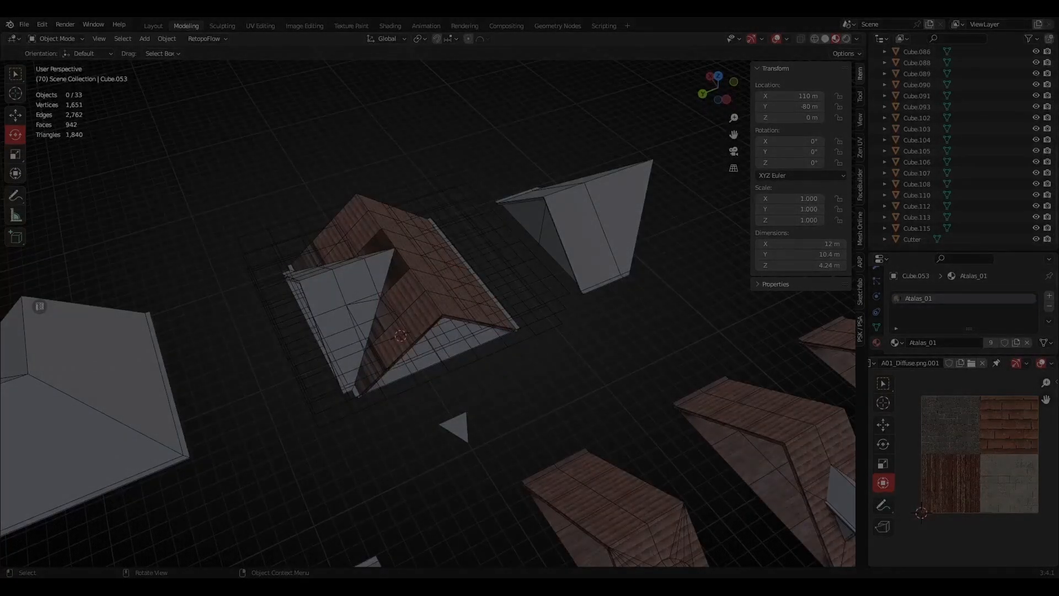